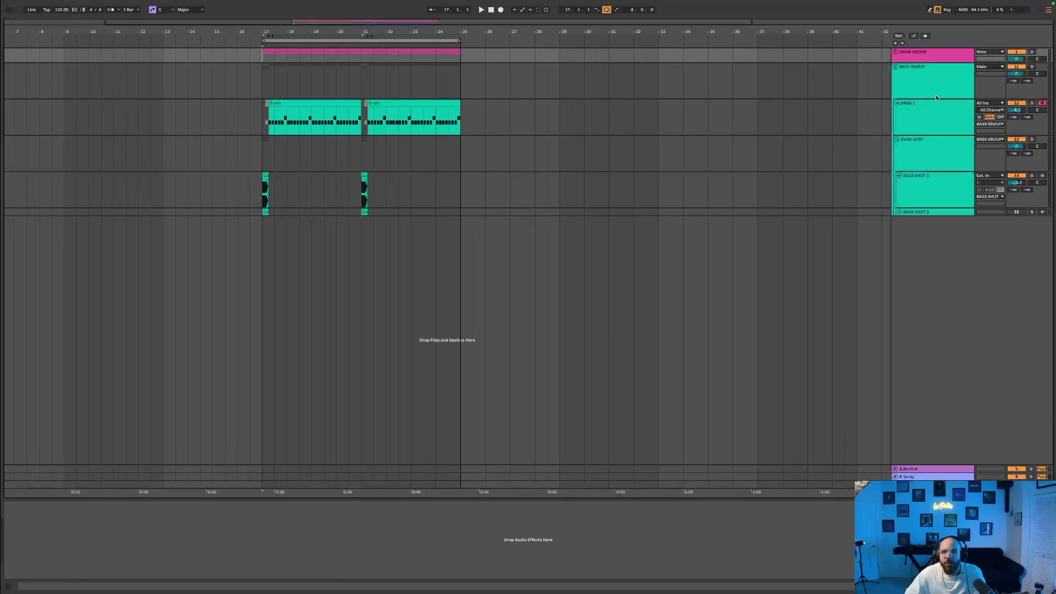
Step: Fold the BASS GROUP and insert a MIDI track and an audio track below it
left_click(895, 67)
right_click(917, 72)
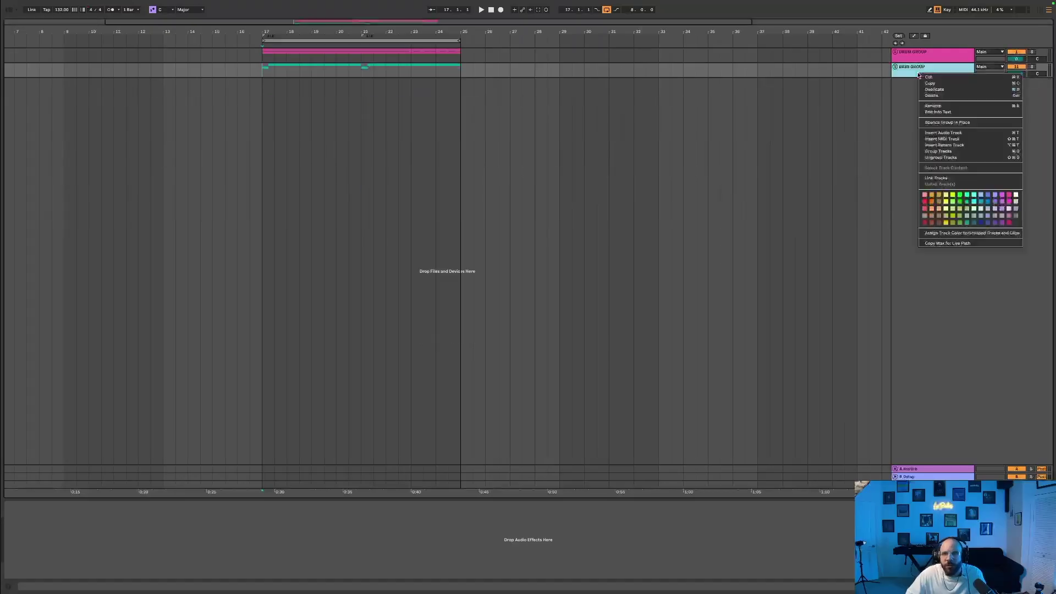
left_click(942, 139)
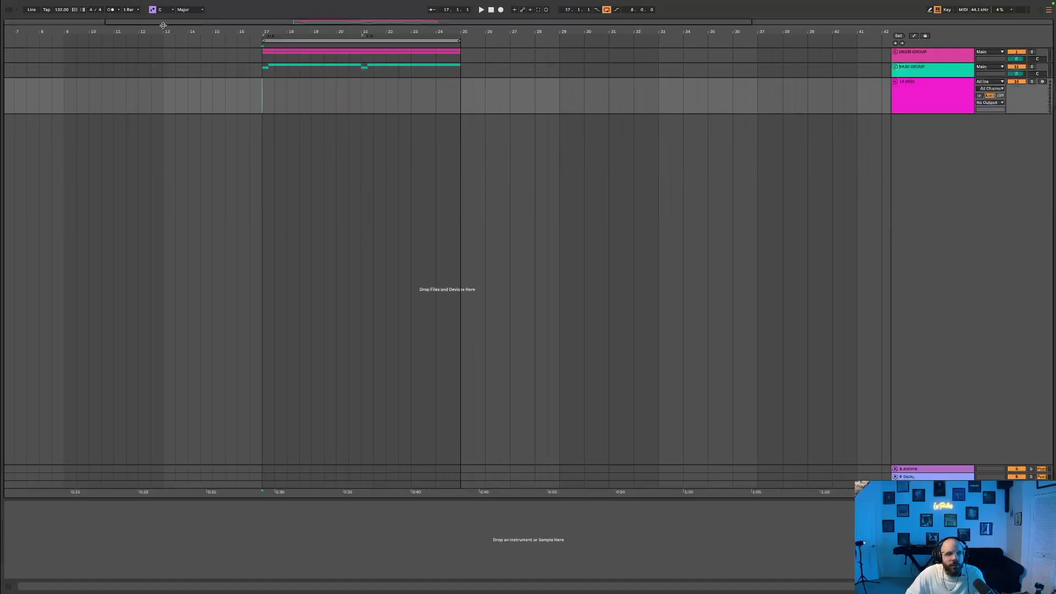
right_click(920, 98)
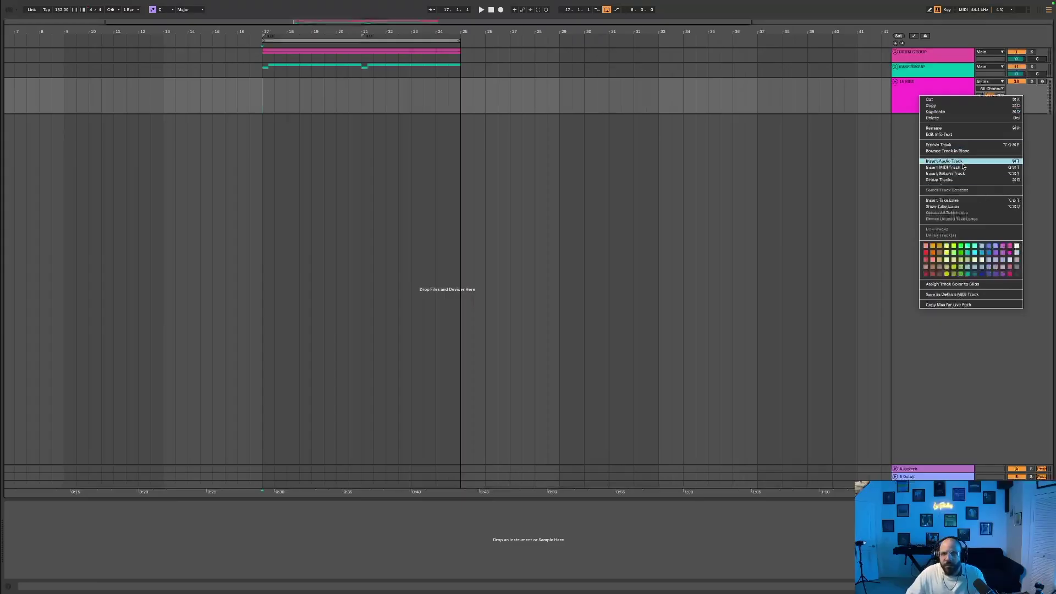
left_click(945, 162)
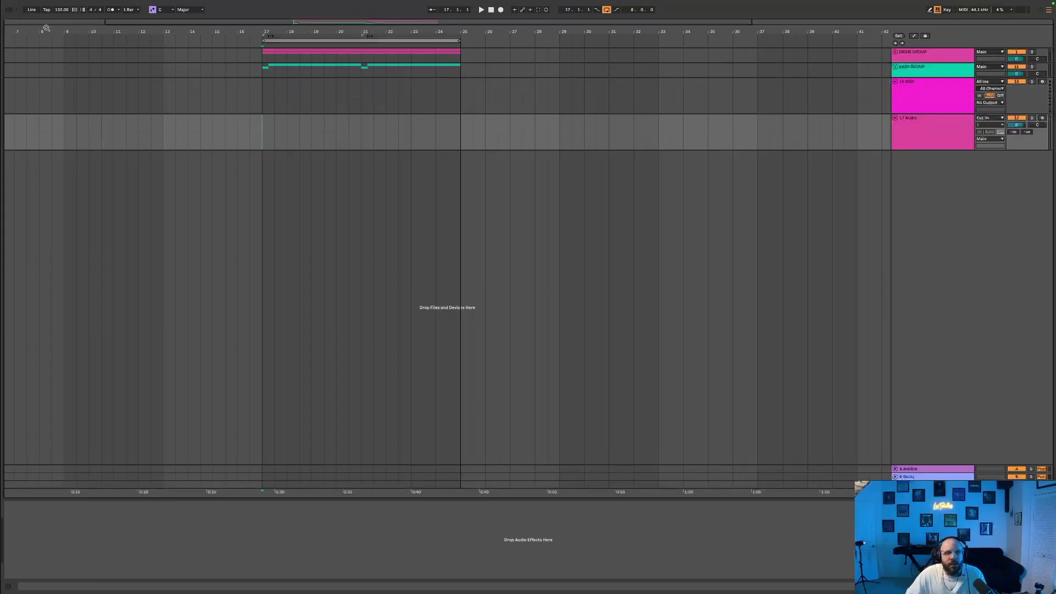
Step: Clear the "shot" search in the sample browser and open the Synth Loops folder of the Disco Candy pack
left_click(9, 9)
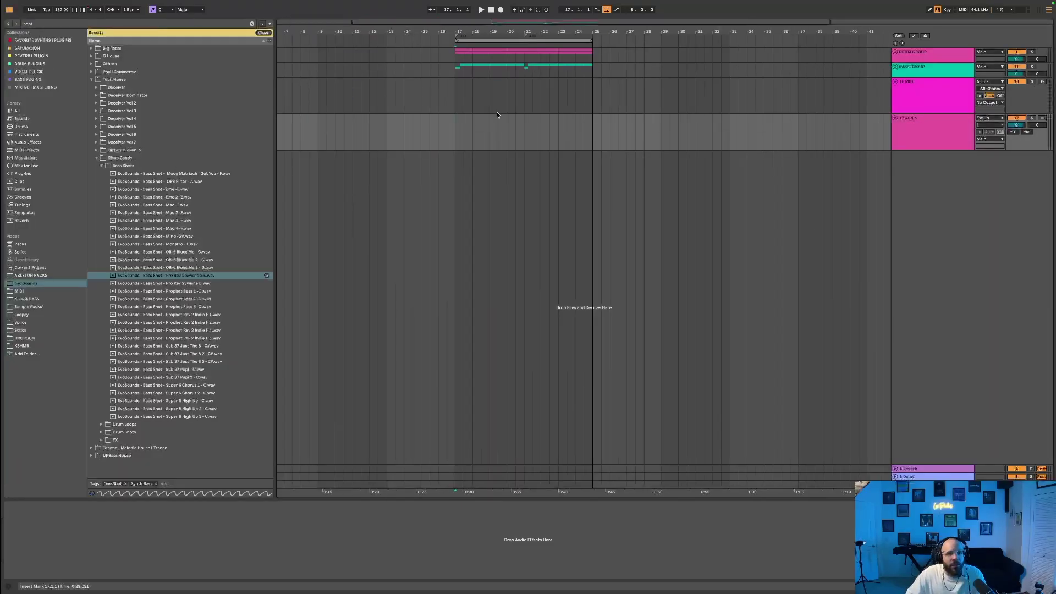
left_click(132, 166)
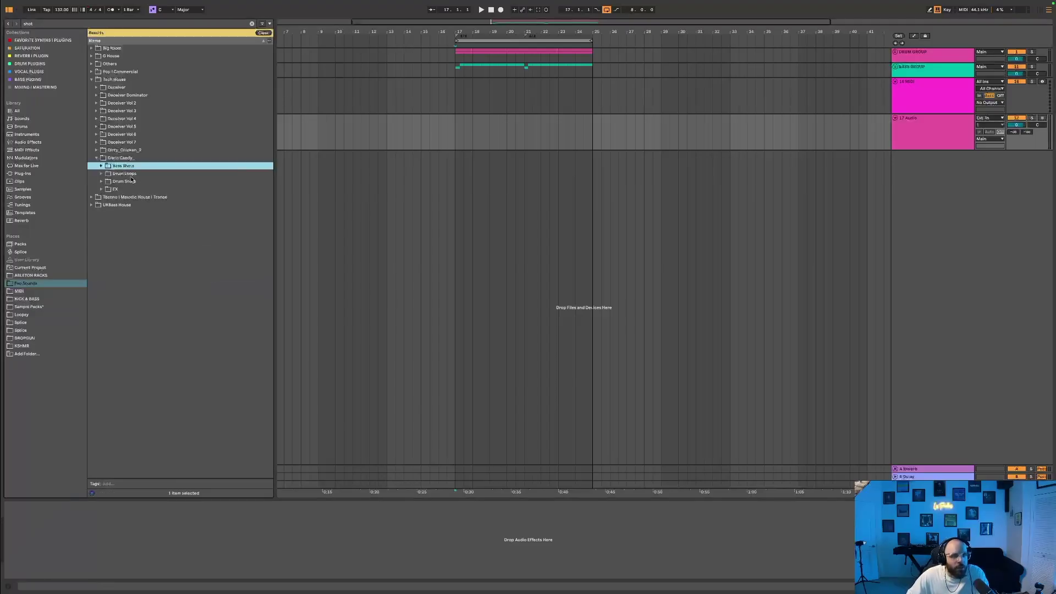
left_click(253, 25)
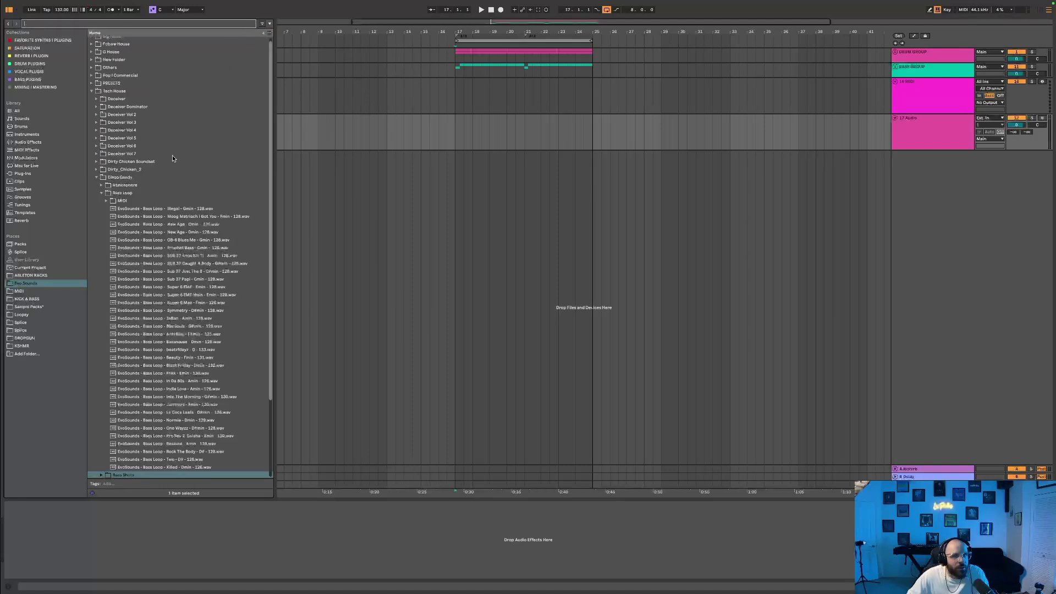
left_click(124, 194)
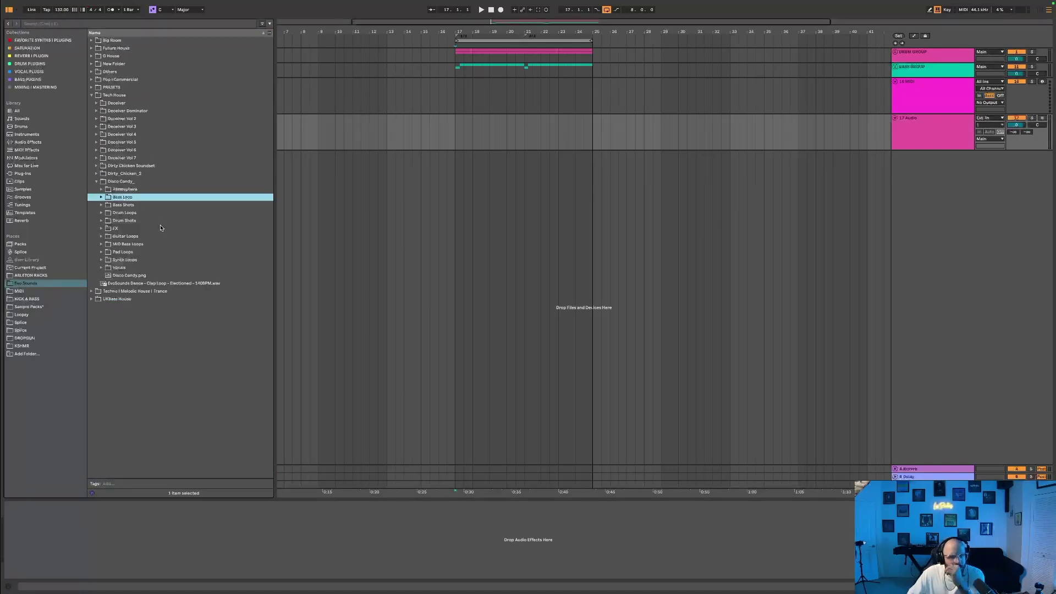
left_click(132, 259)
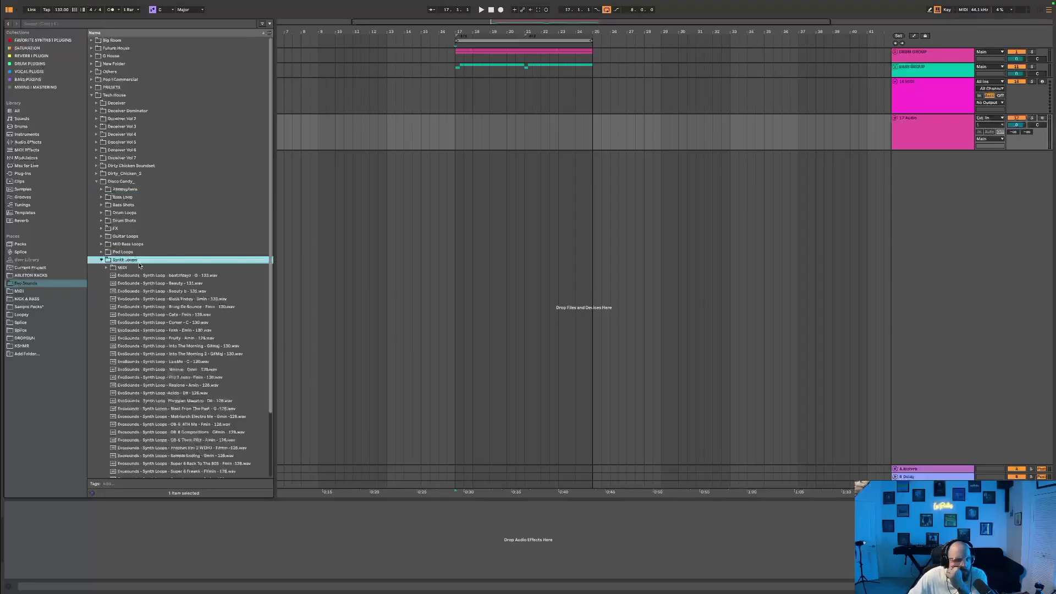
scroll(147, 292, "down", 1)
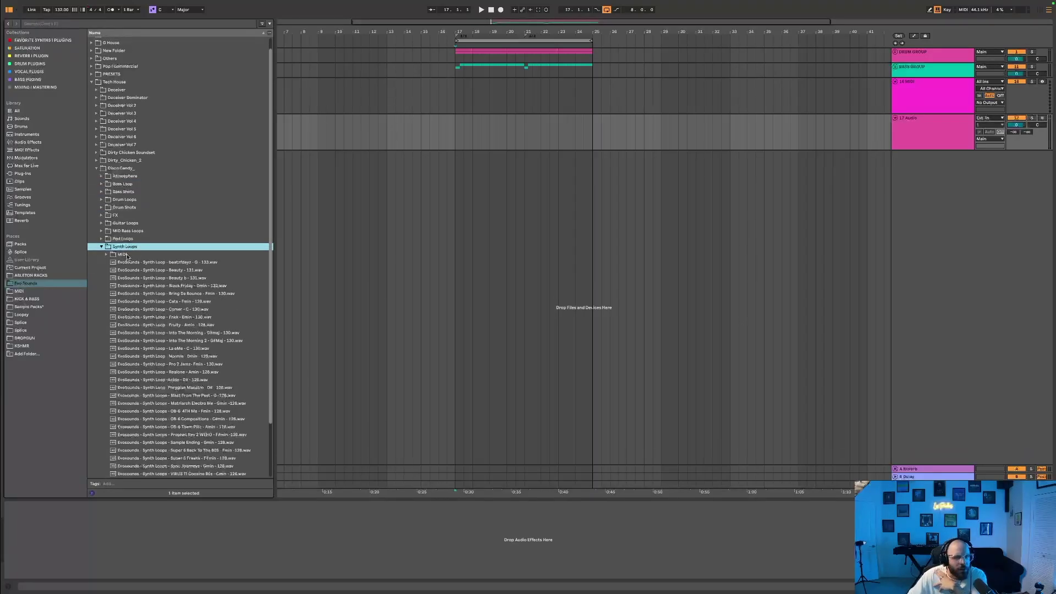
scroll(132, 250, "down", 2)
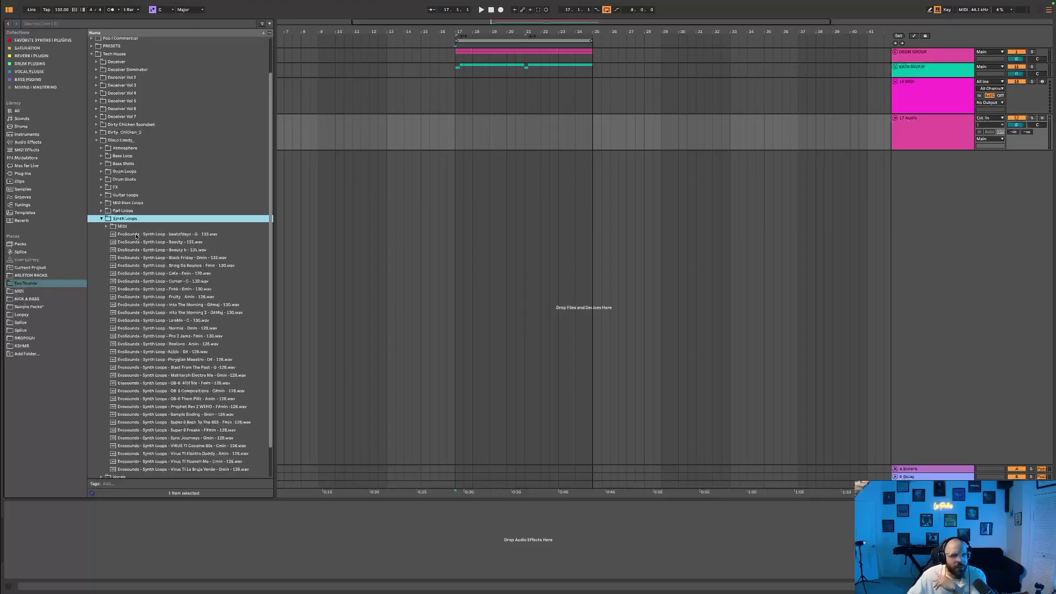
Step: Audition the synth loops from the start of the folder and place the Pro 3 Jamz Fmin loop at bar 17 on the new audio track
left_click_drag(492, 34, 462, 52)
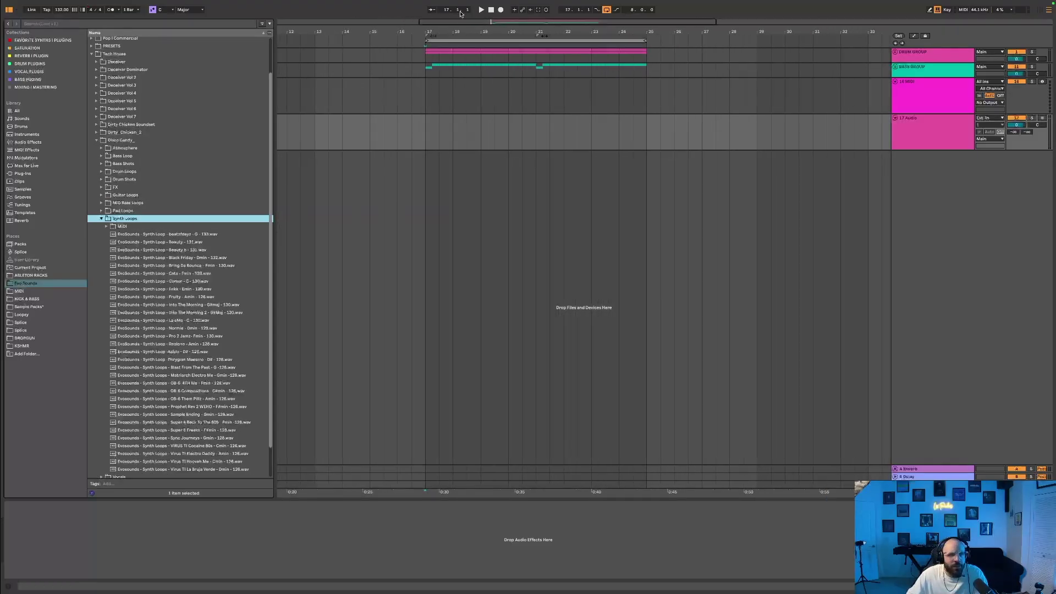
left_click_drag(464, 21, 466, 34)
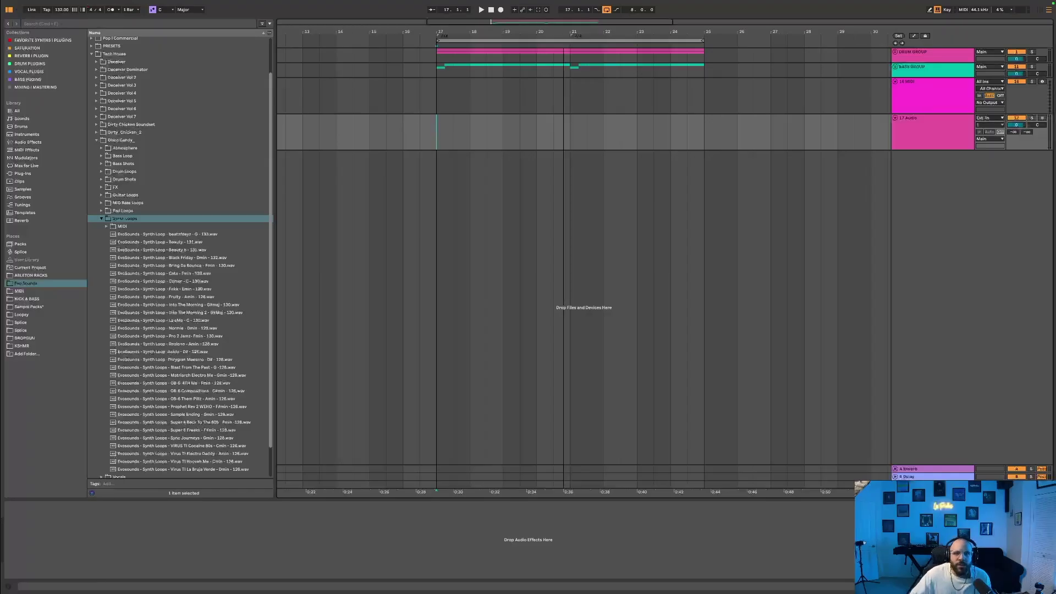
key("space")
left_click(168, 234)
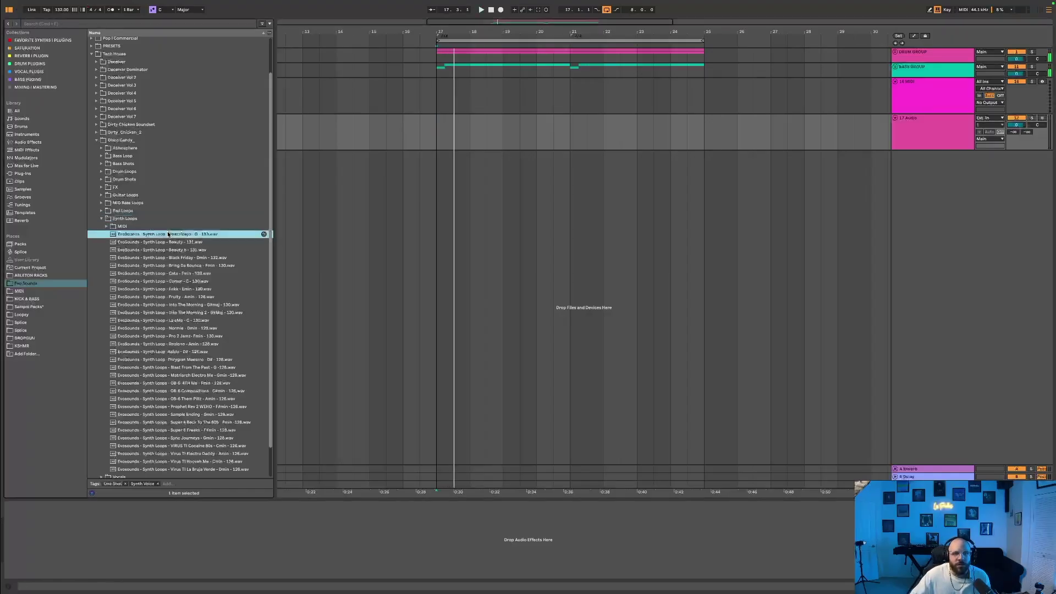
key("Down")
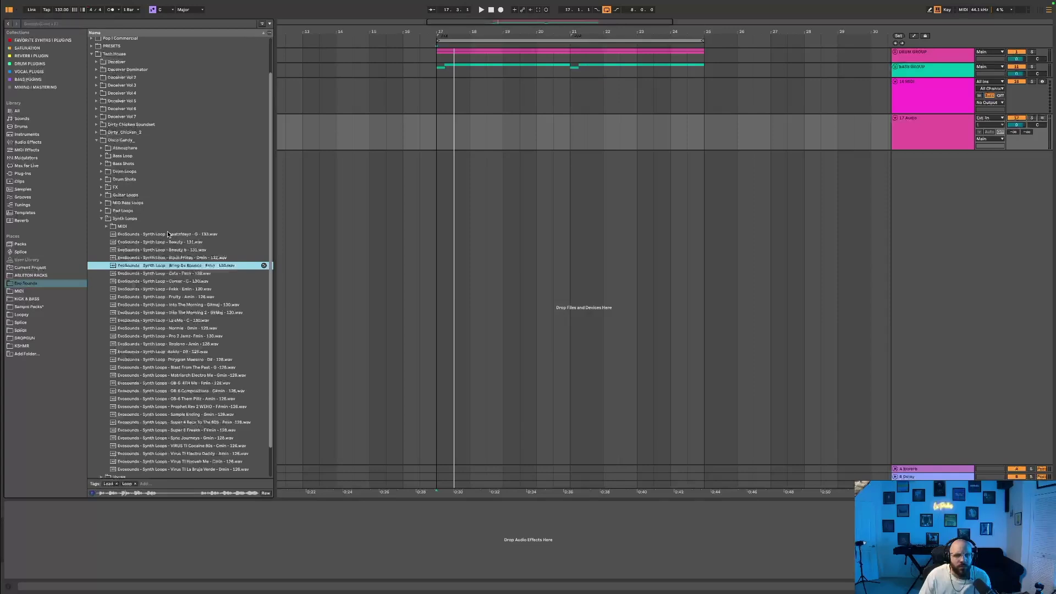
key("Down")
key("Down")
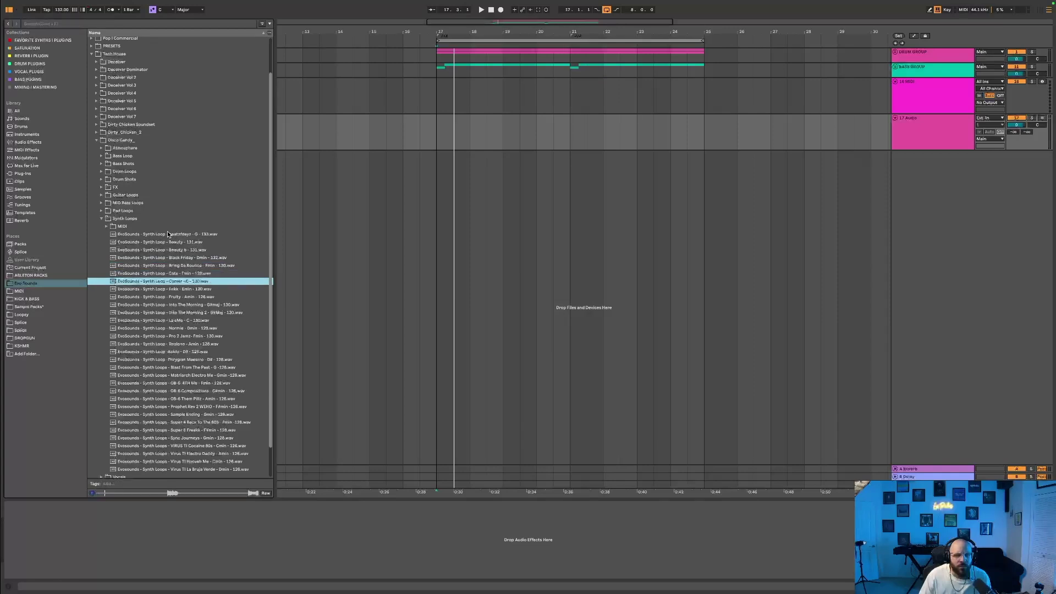
key("Down")
key("Down")
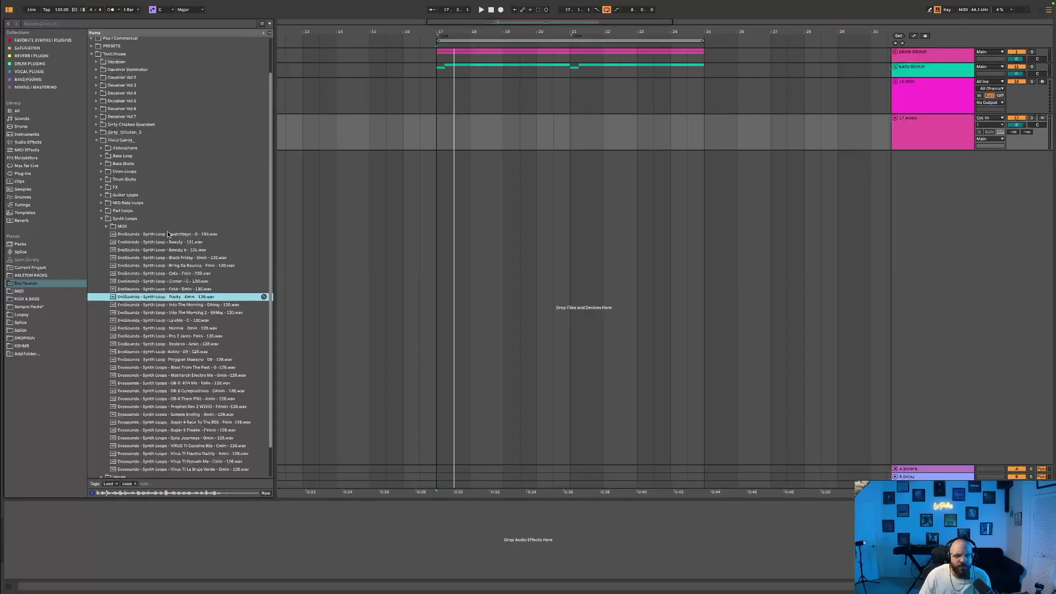
key("Down")
key("Down")
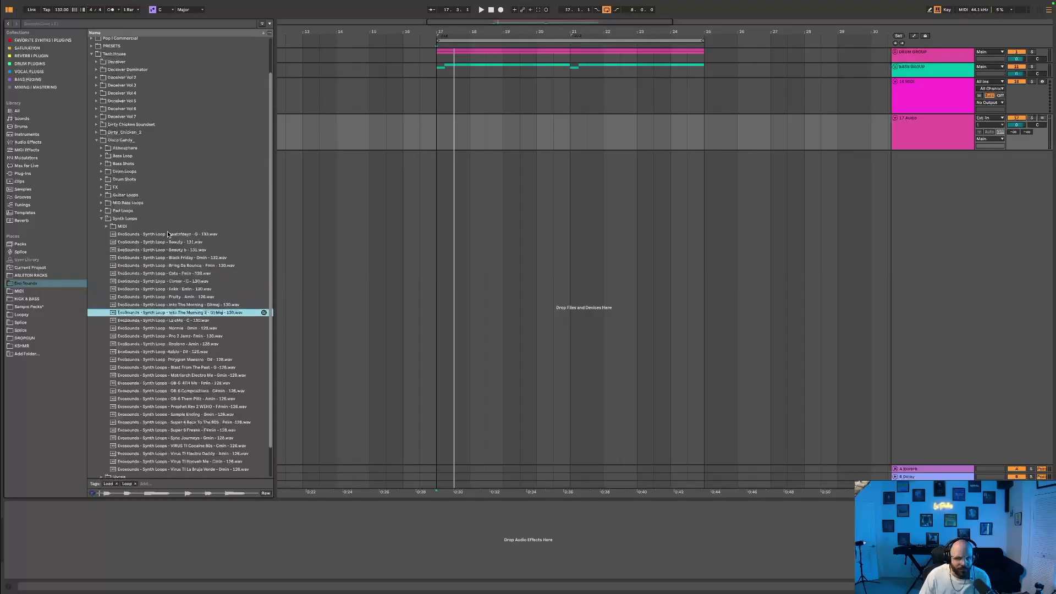
key("Down")
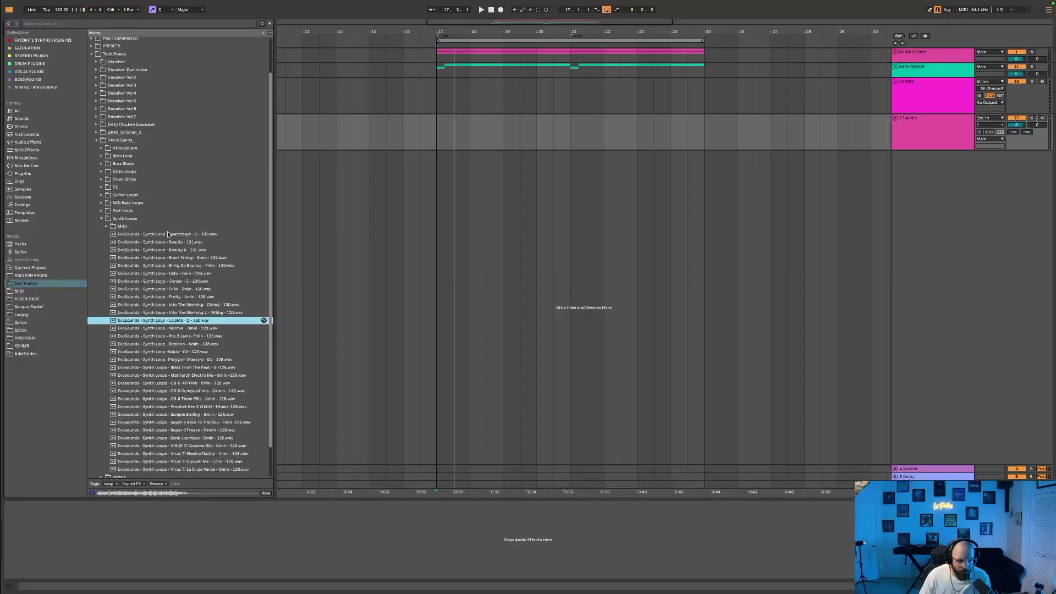
key("Down")
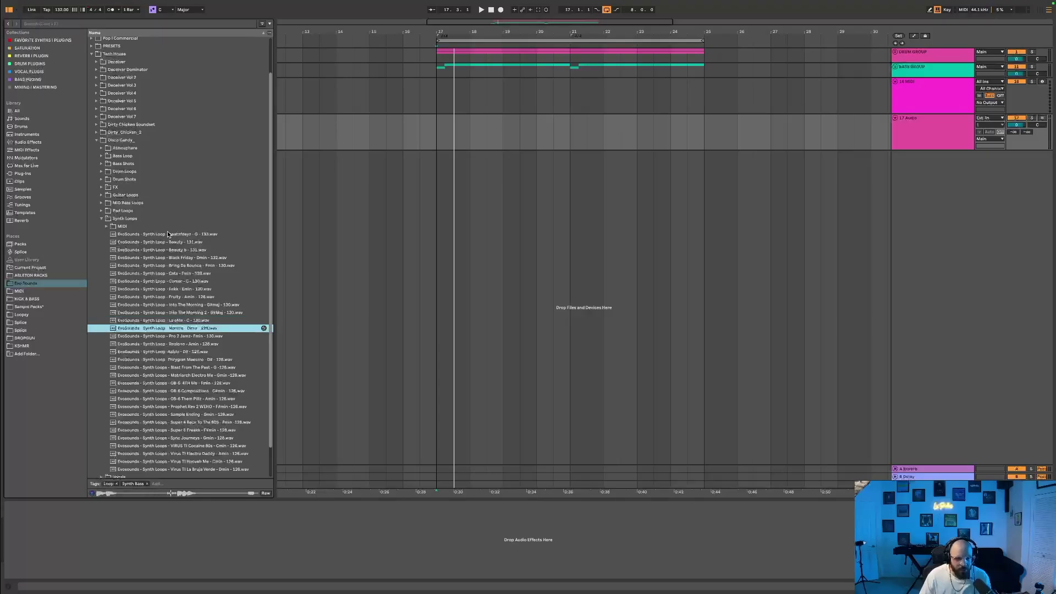
key("Down")
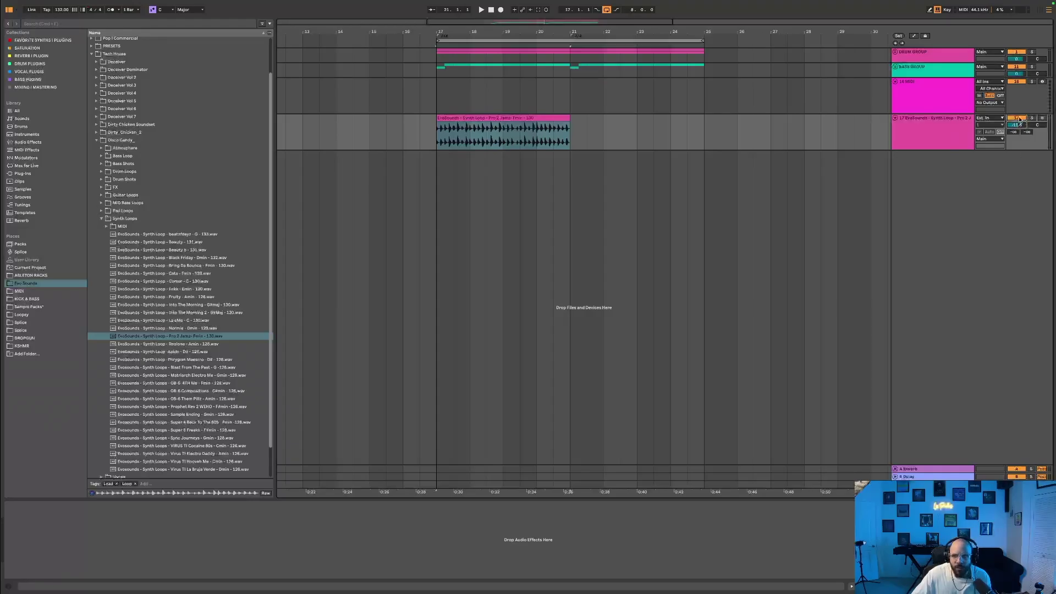
Step: Audition the loops following Pro 3 Jamz and place the OB-6 Compositions loop at bar 17 on a new audio track
left_click(185, 345)
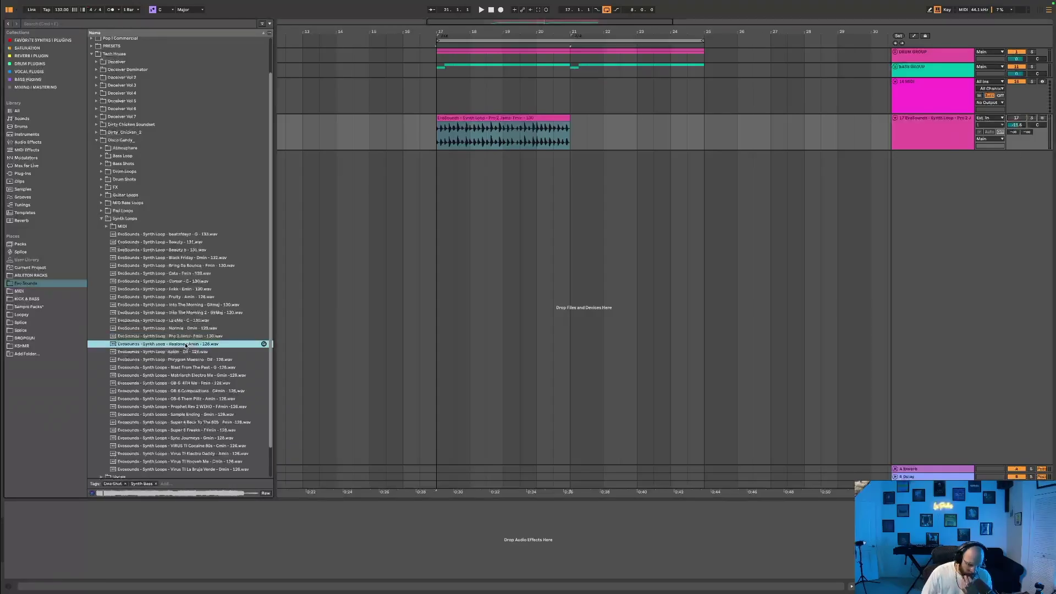
key("Down")
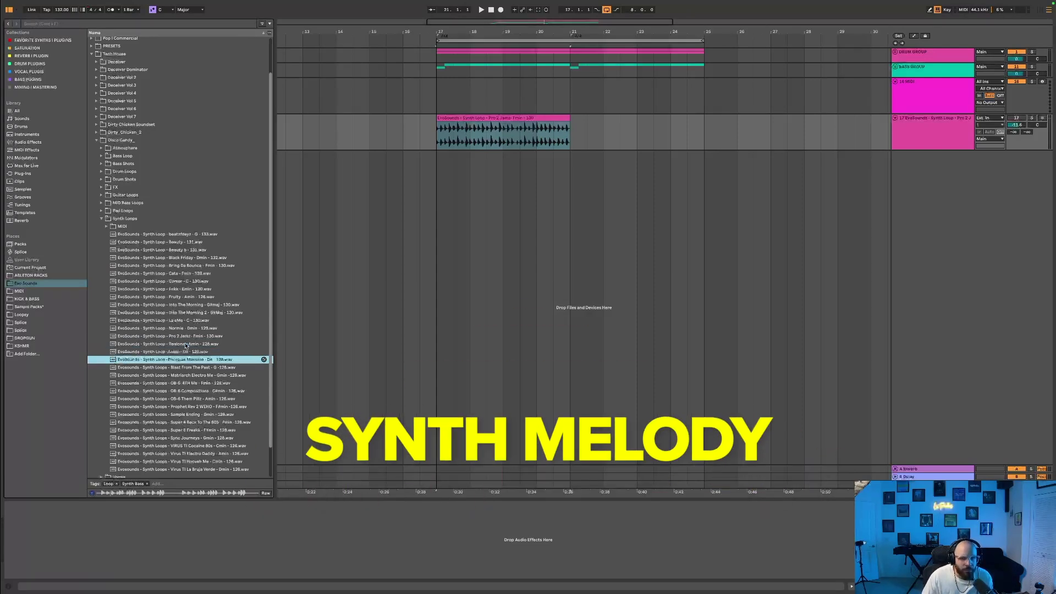
key("Down")
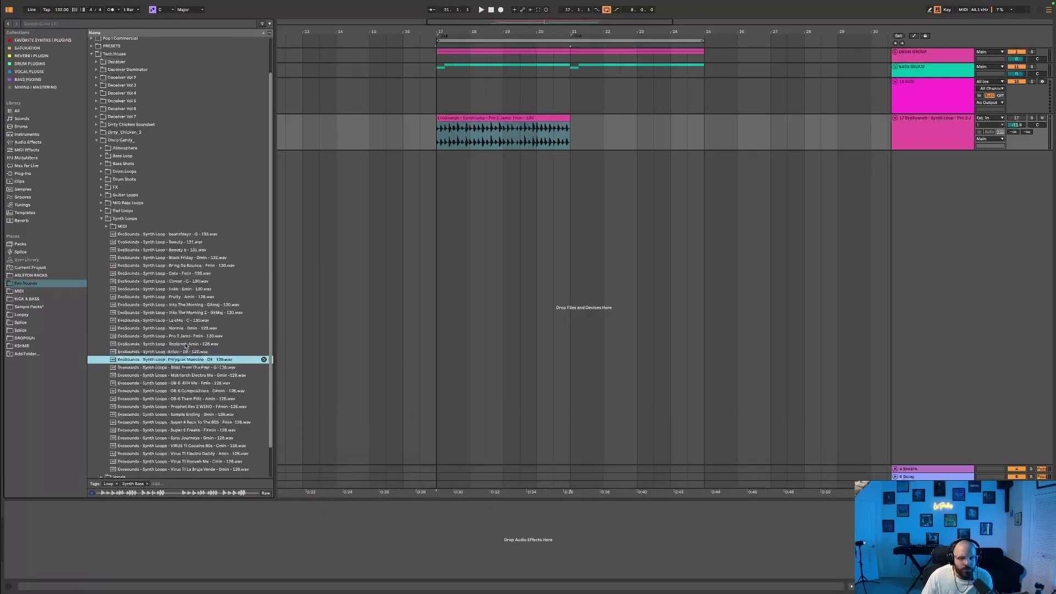
key("Down")
key("Down")
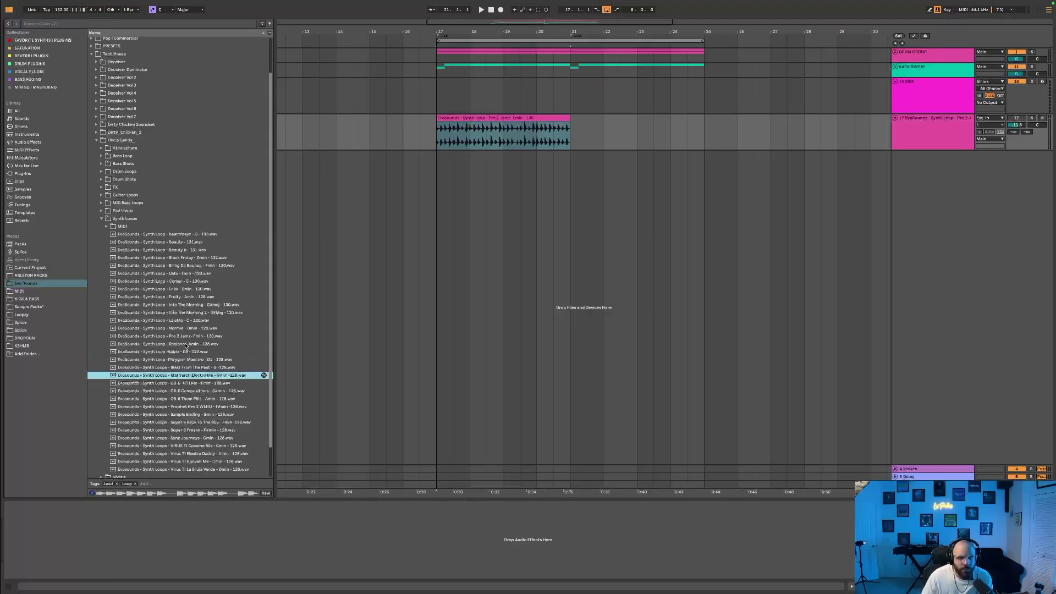
key("Down")
key("Down")
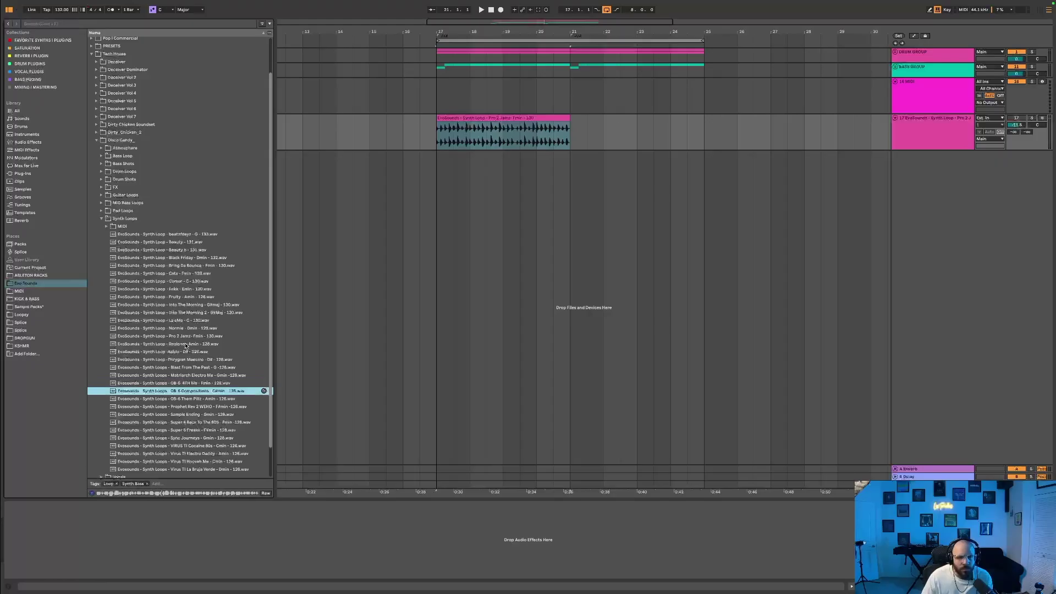
left_click_drag(132, 392, 440, 210)
Step: Place the Prophet Rev 2 WEKO loop at bar 17 on a new audio track and keep only Pro 3 Jamz active among the loop tracks
left_click(193, 398)
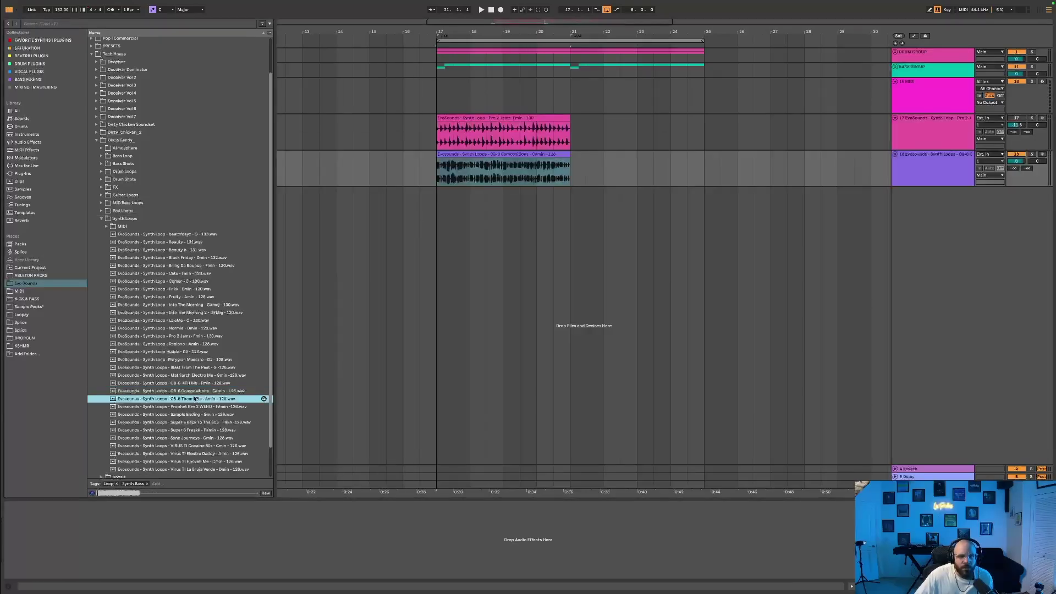
key("Down")
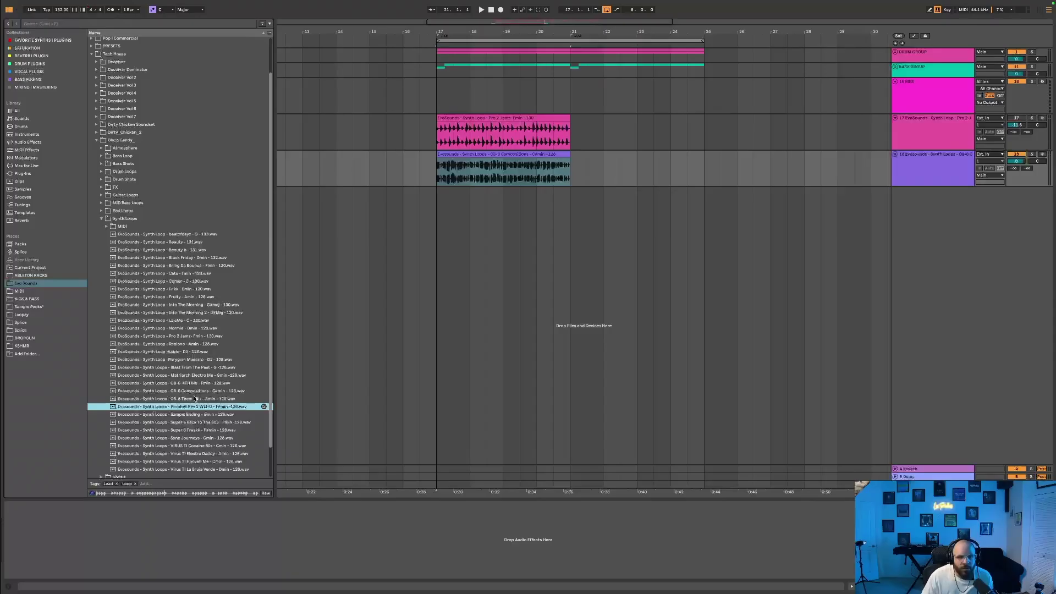
left_click_drag(192, 406, 441, 242)
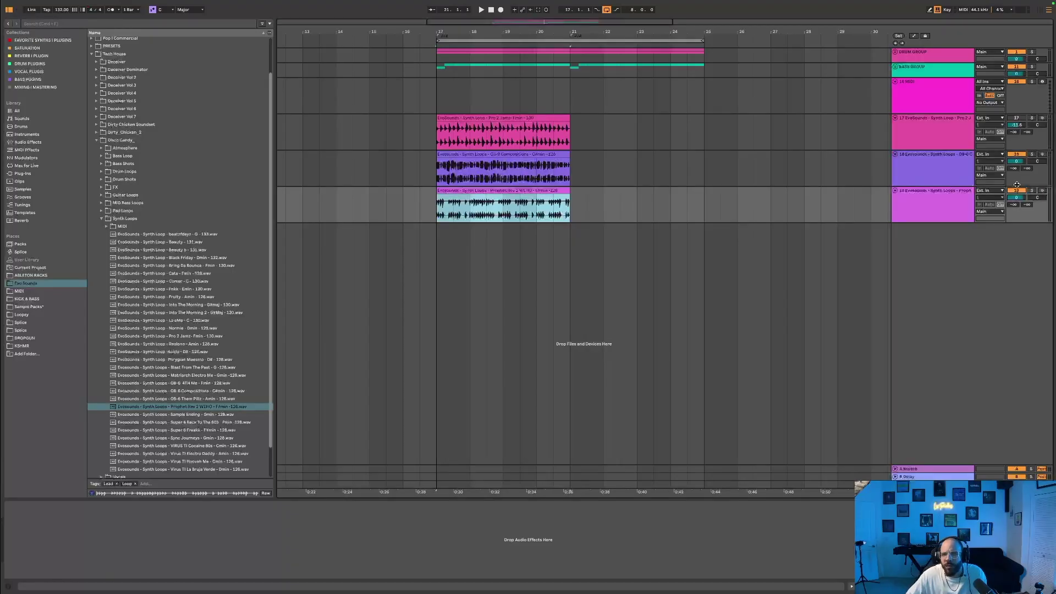
left_click(1015, 191)
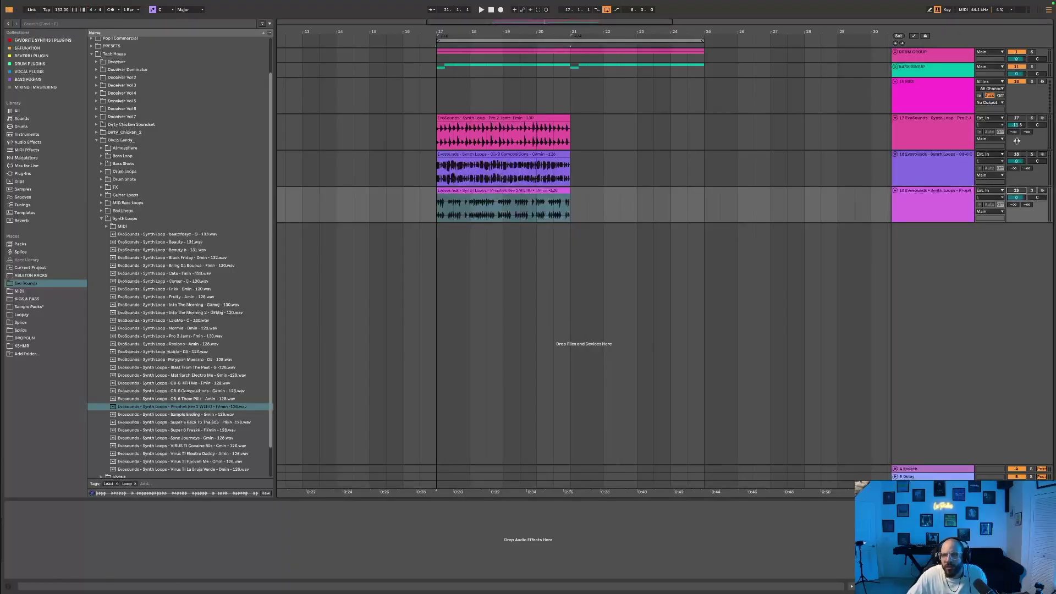
left_click(468, 116)
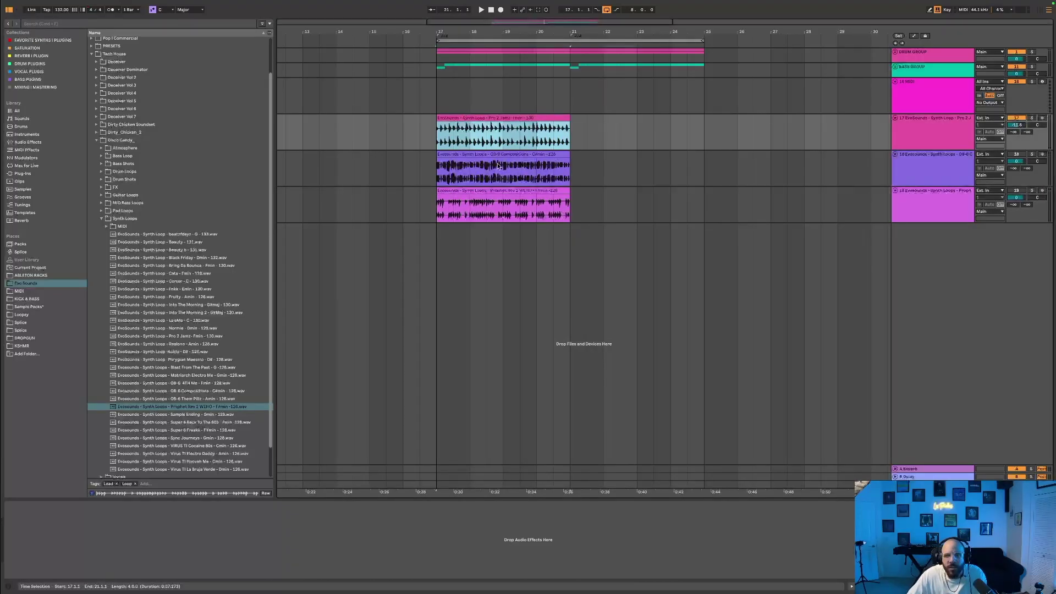
Step: Unfold the BASS GROUP and set the project scale to D Minor
left_click(895, 67)
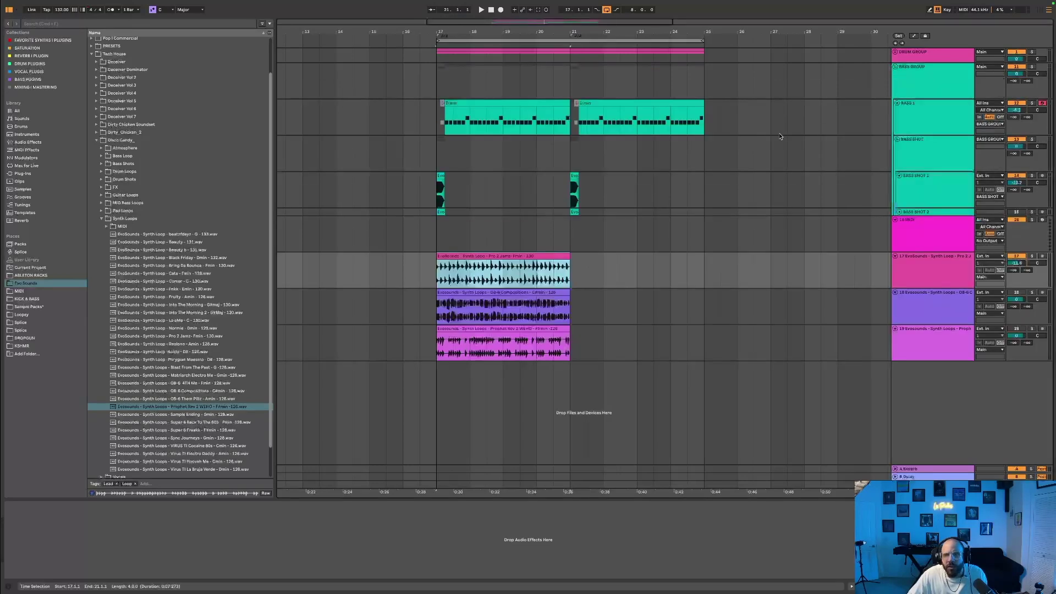
left_click(163, 10)
left_click(165, 26)
left_click(202, 8)
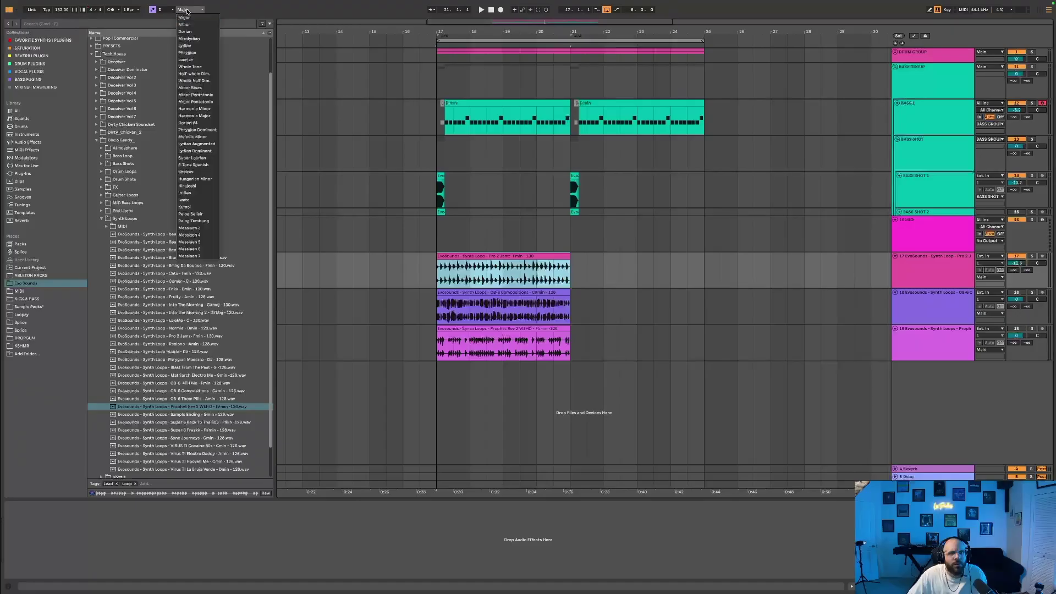
left_click(193, 19)
Step: Group the 16 MIDI track together with the three synth loop tracks below it
left_click(527, 255)
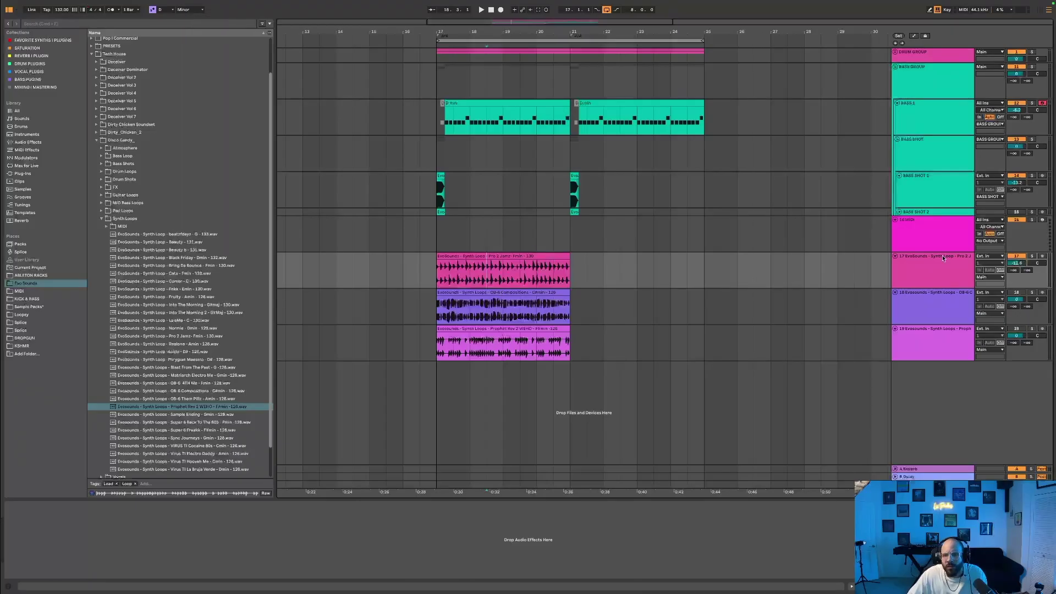
left_click(908, 248)
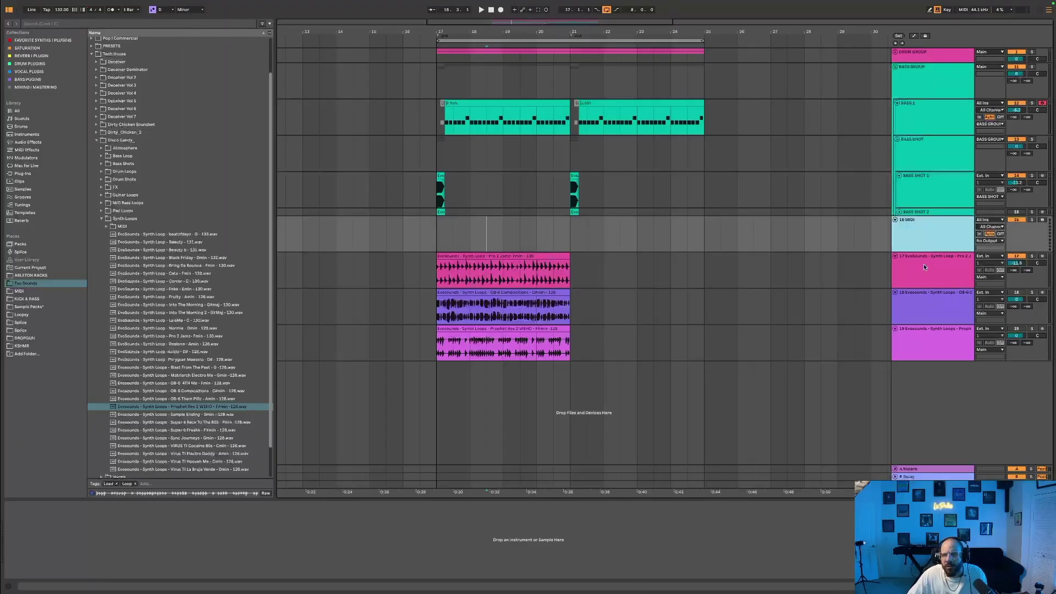
left_click(930, 338, "shift")
key("ctrl+g")
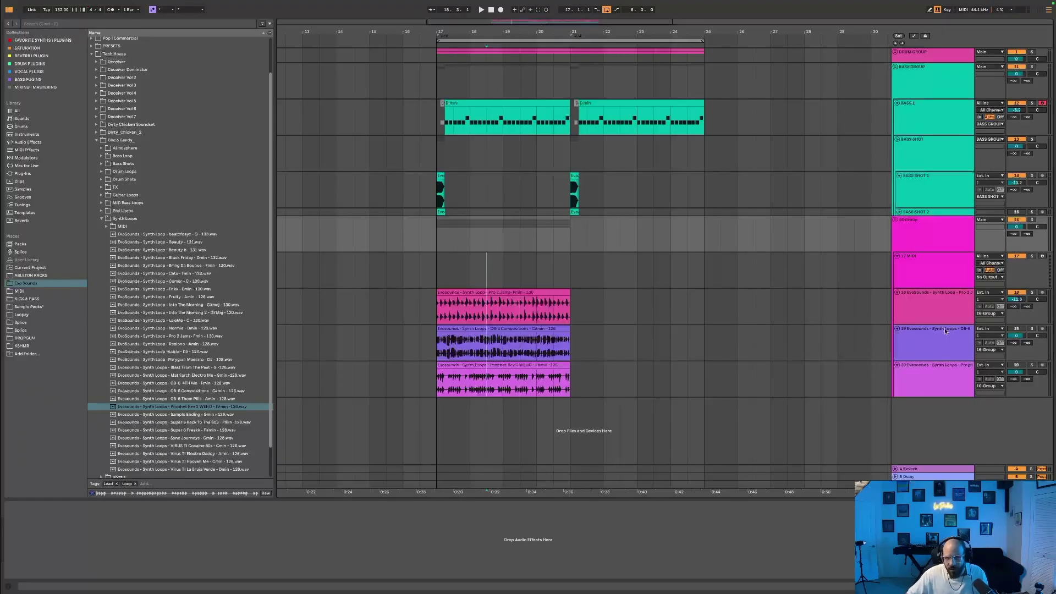
Step: Rename the new group as INSTRUMENT GROUP and set the playback start to bar 17
left_click(930, 231)
key("ctrl+r")
type("INS")
key("Return")
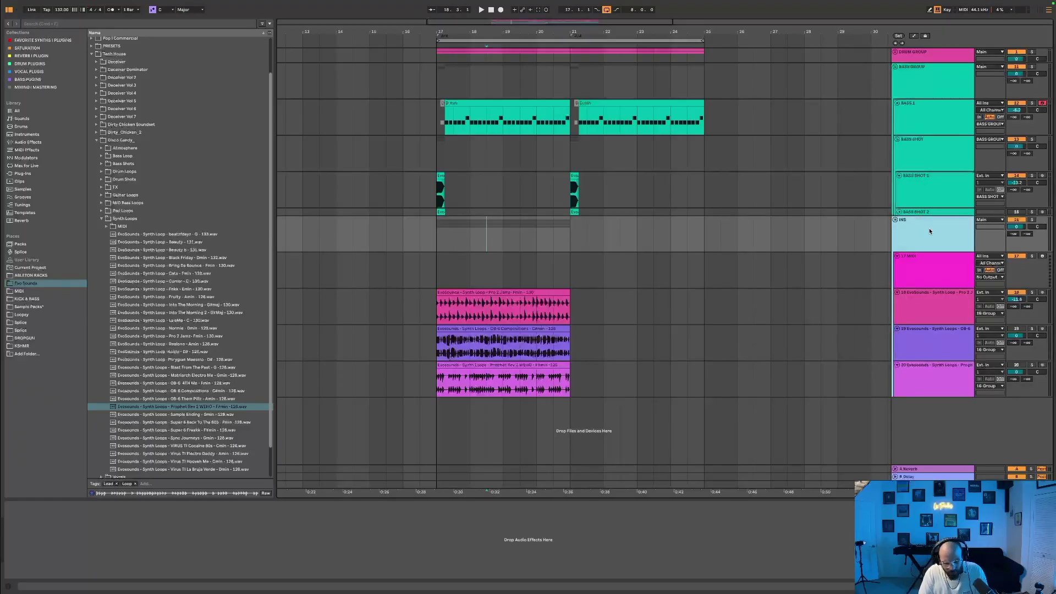
type("TRUMENT GROUP")
key("Return")
left_click(437, 234)
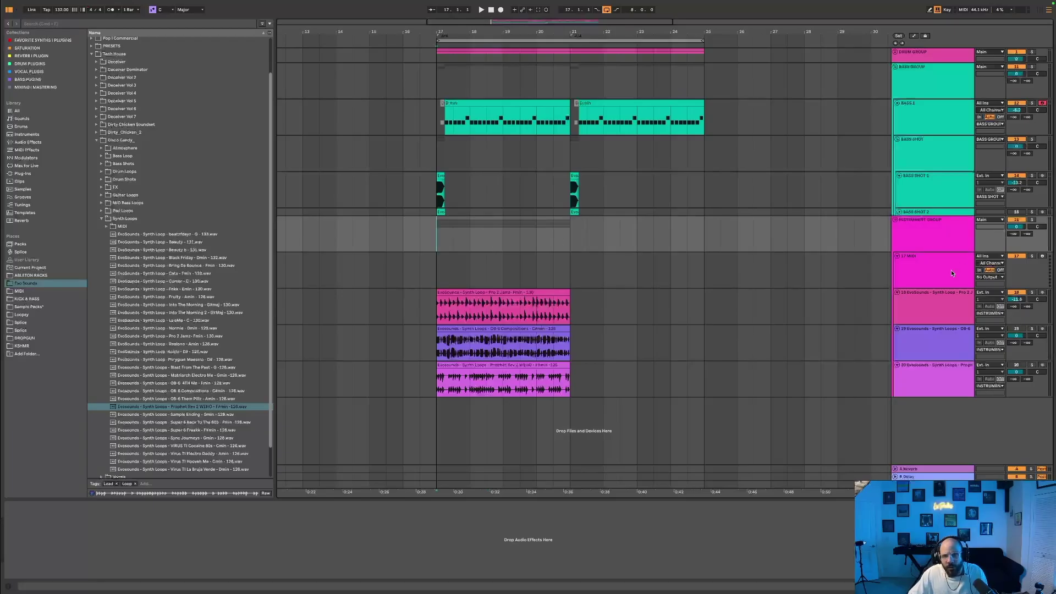
Step: Fold the empty MIDI track inside the INSTRUMENT GROUP
left_click(465, 293)
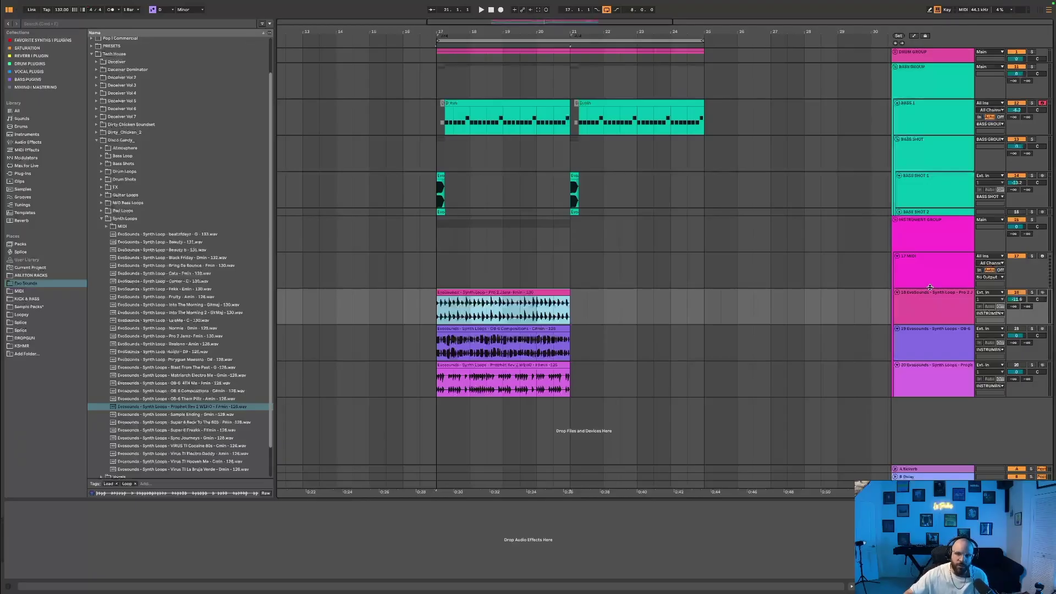
left_click(929, 270)
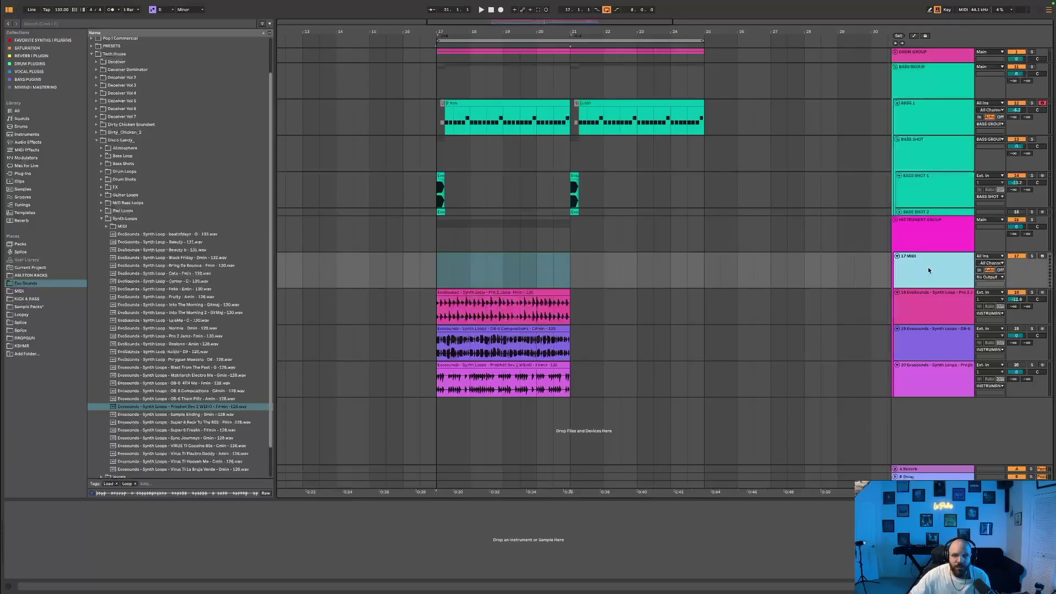
left_click(897, 256)
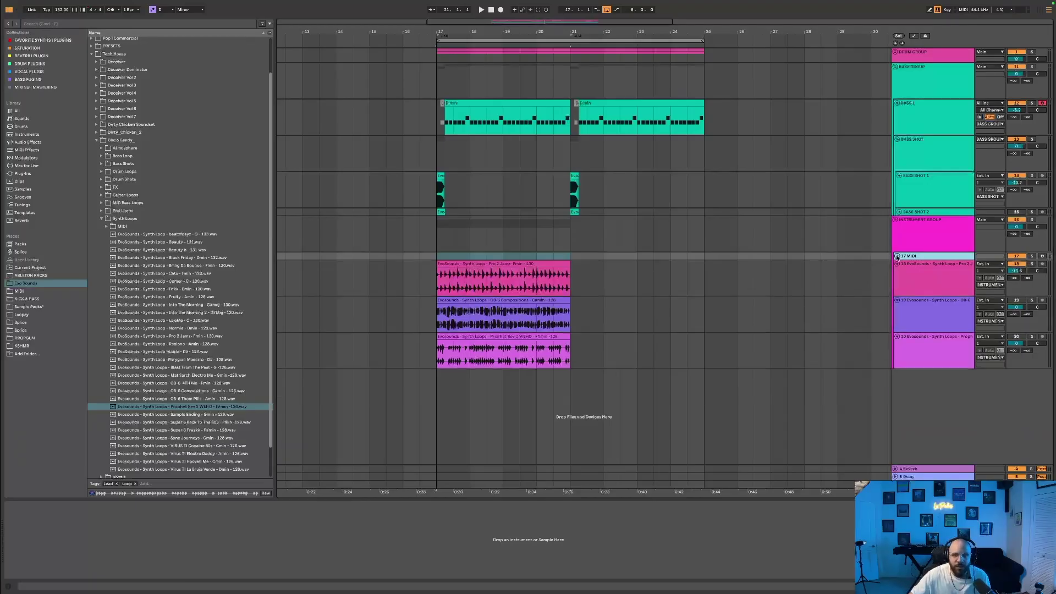
Step: Copy the Kickstart 2 sidechain device from the BASS 1 track onto the INSTRUMENT GROUP
left_click(54, 23)
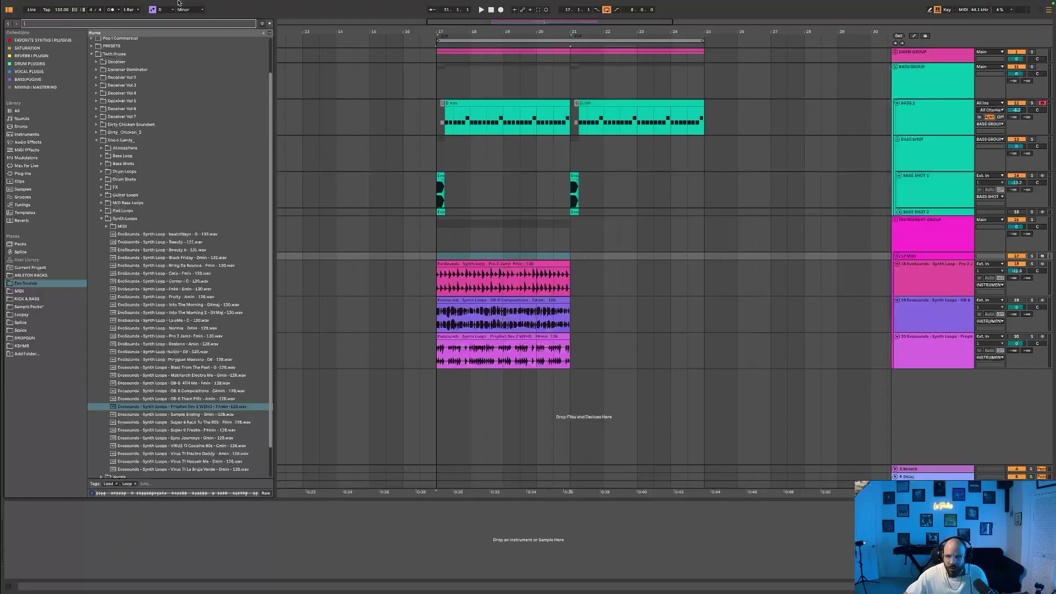
left_click(954, 114)
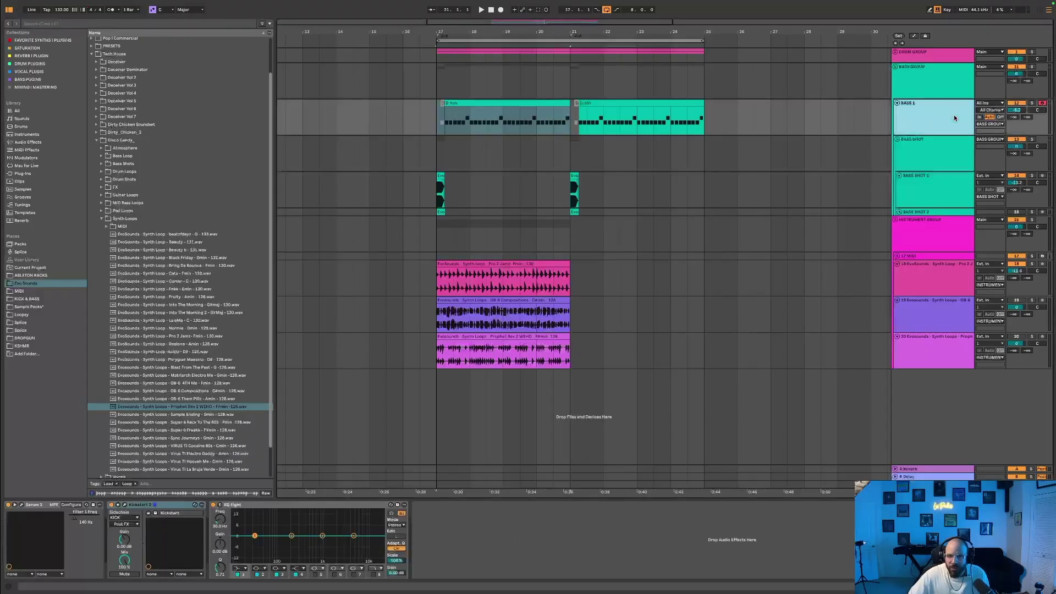
left_click(149, 513)
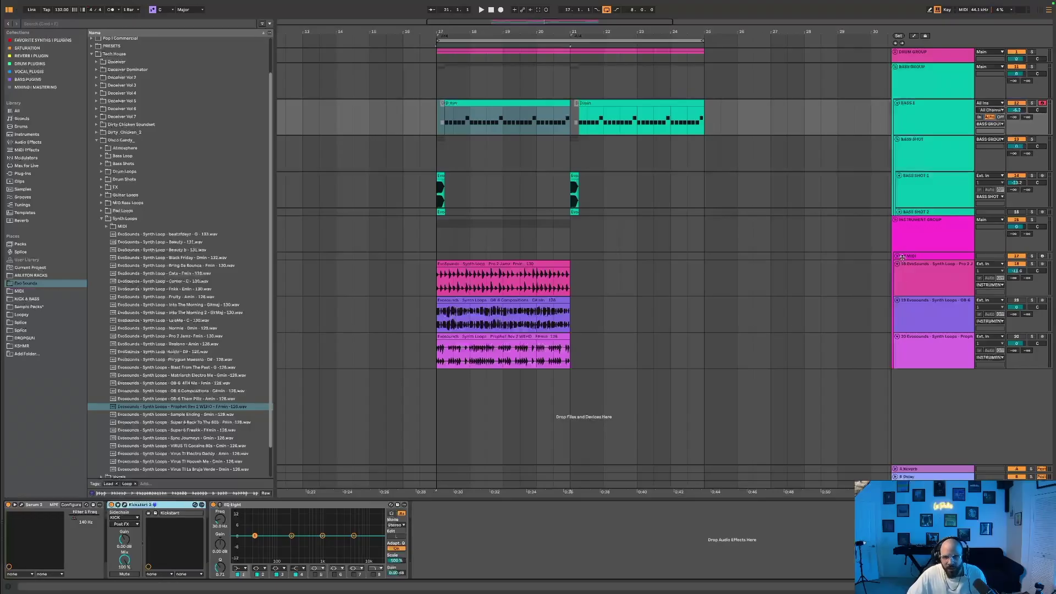
left_click(920, 236)
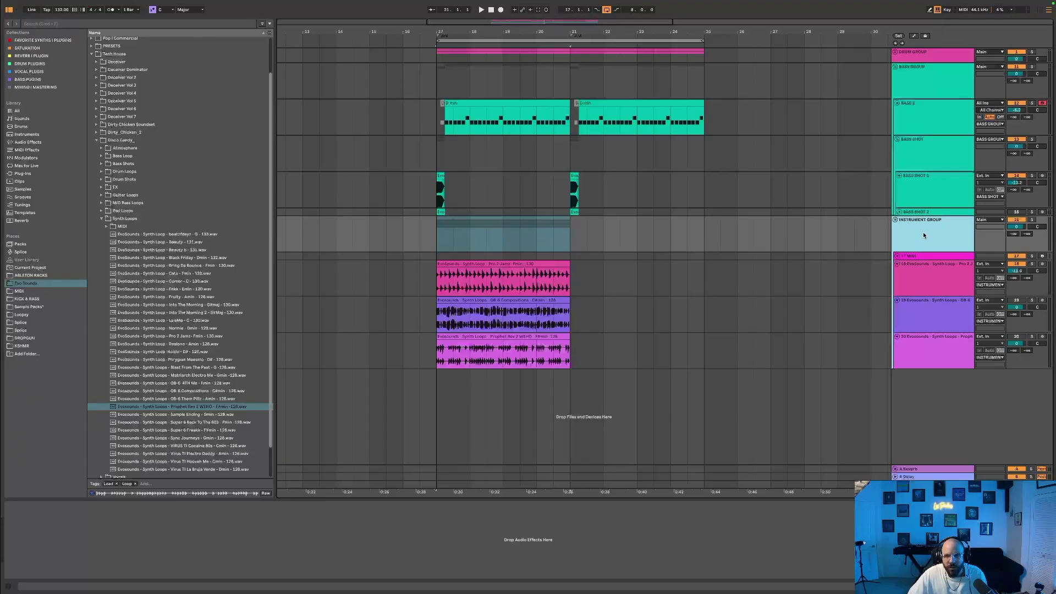
left_click(480, 533)
key("ctrl+v")
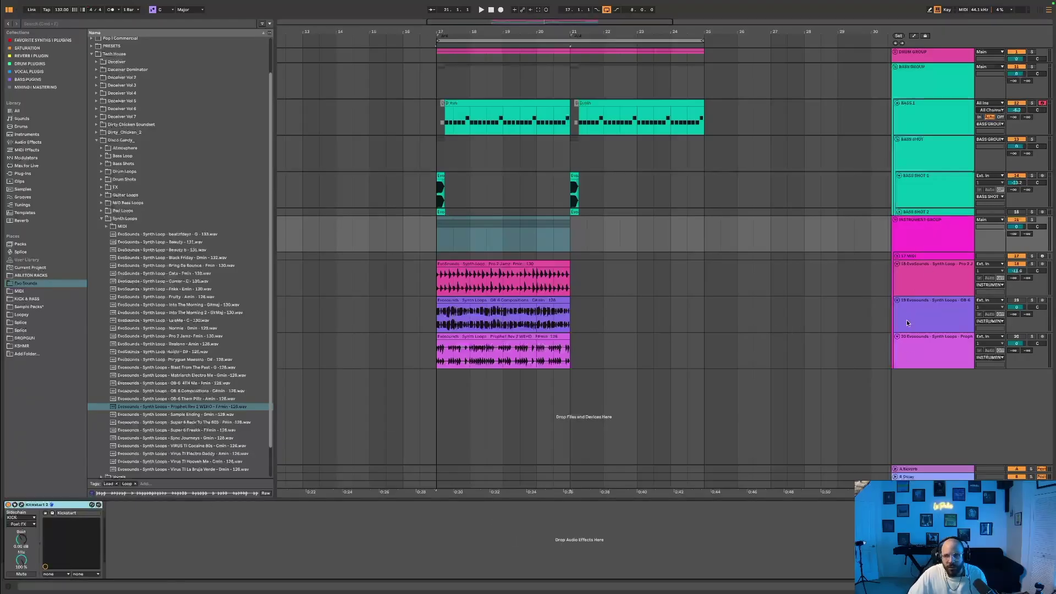
Step: Play the arrangement from bar 17 to hear the Pro 3 Jamz loop with the drums and bass
left_click(437, 285)
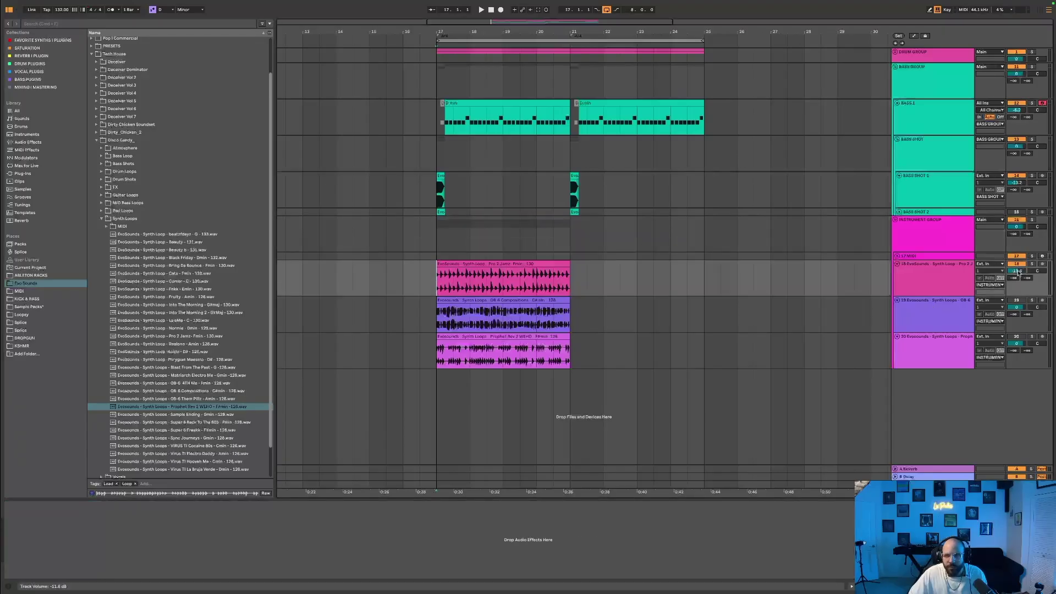
key("space")
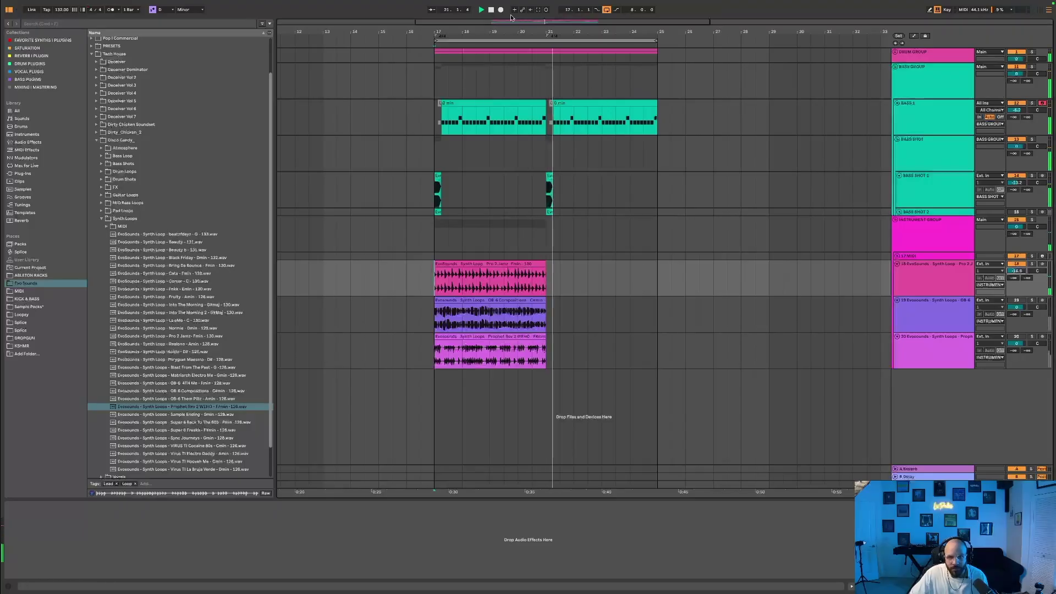
key("plus")
Step: Rename the Pro 3 Jamz loop track as 1
left_click(915, 278)
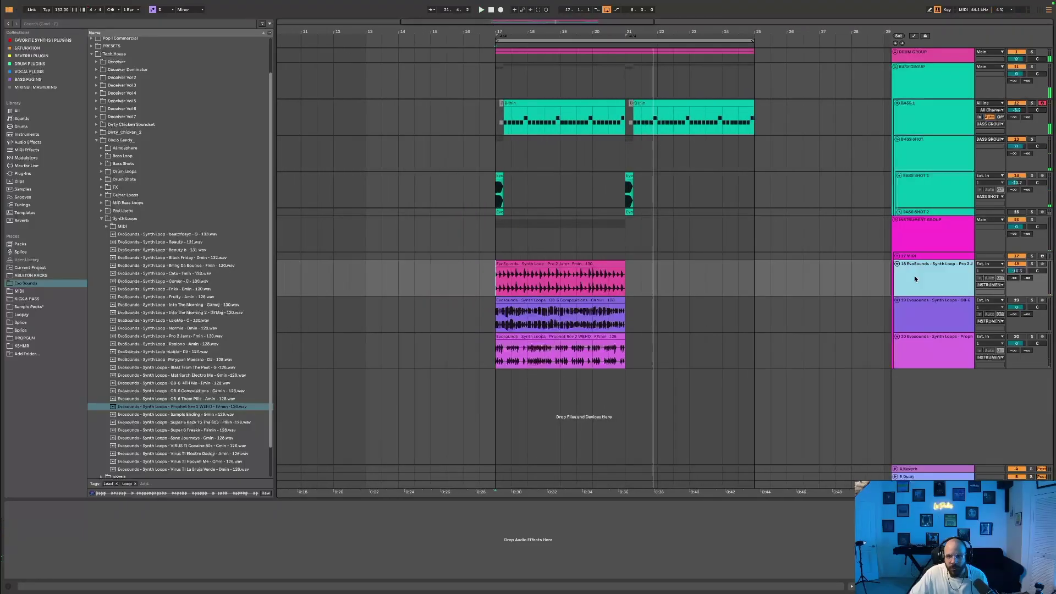
key("ctrl+r")
type("1")
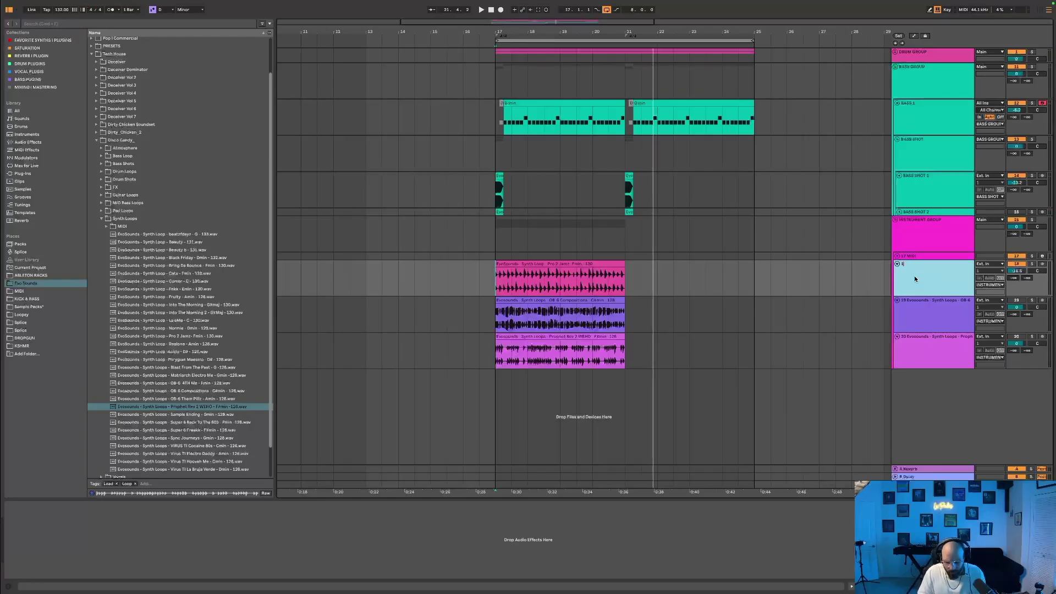
right_click(907, 276)
left_click(897, 275)
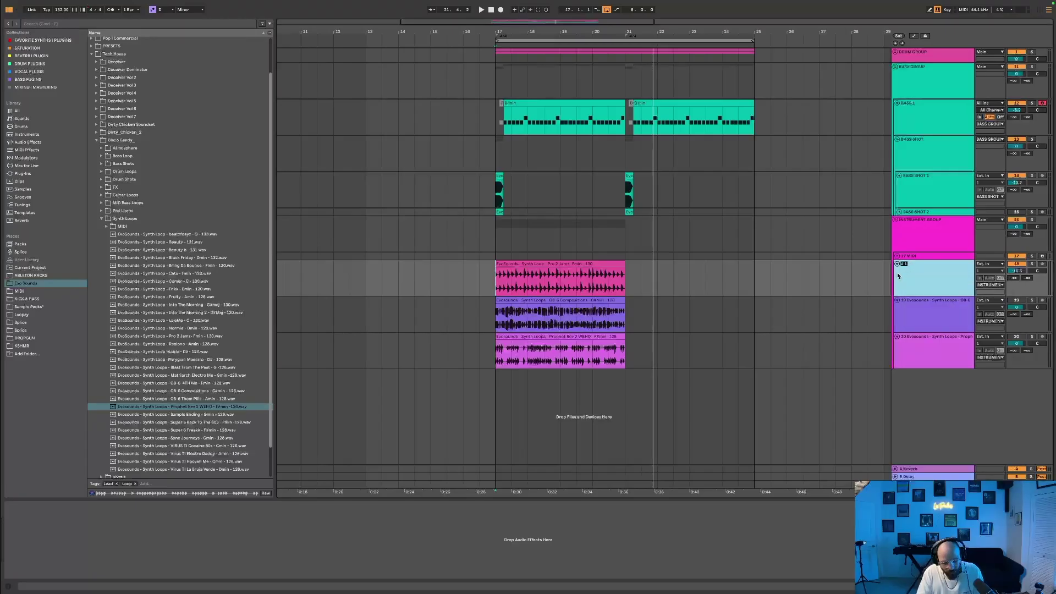
right_click(896, 273)
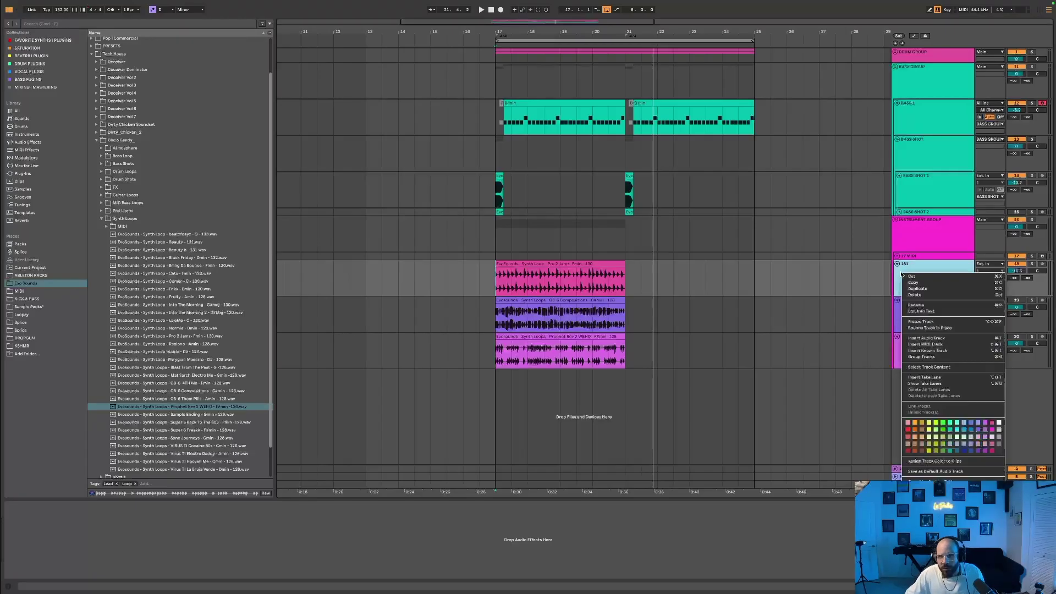
left_click(931, 306)
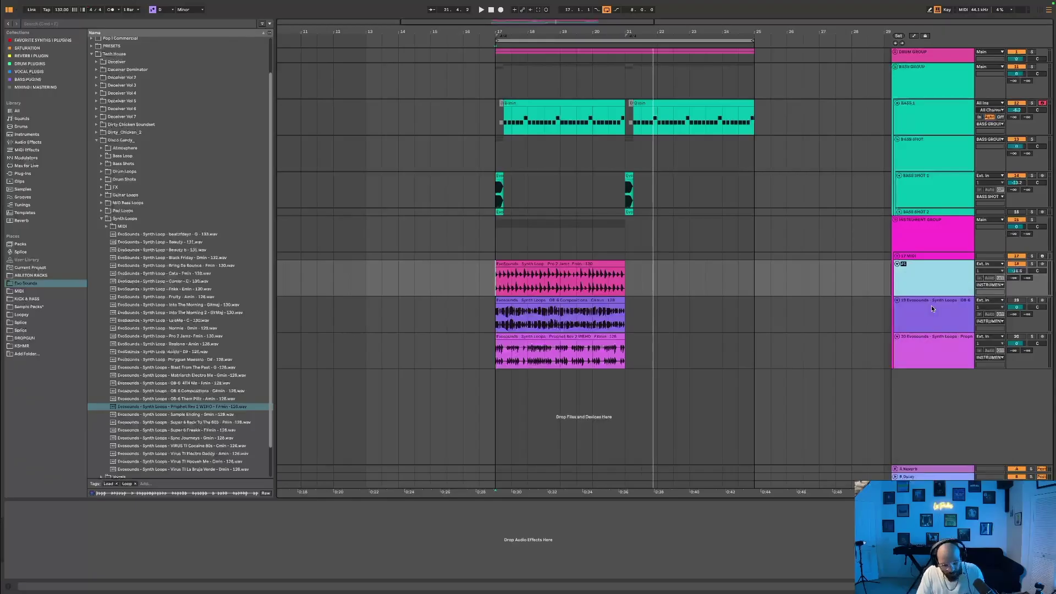
type("1")
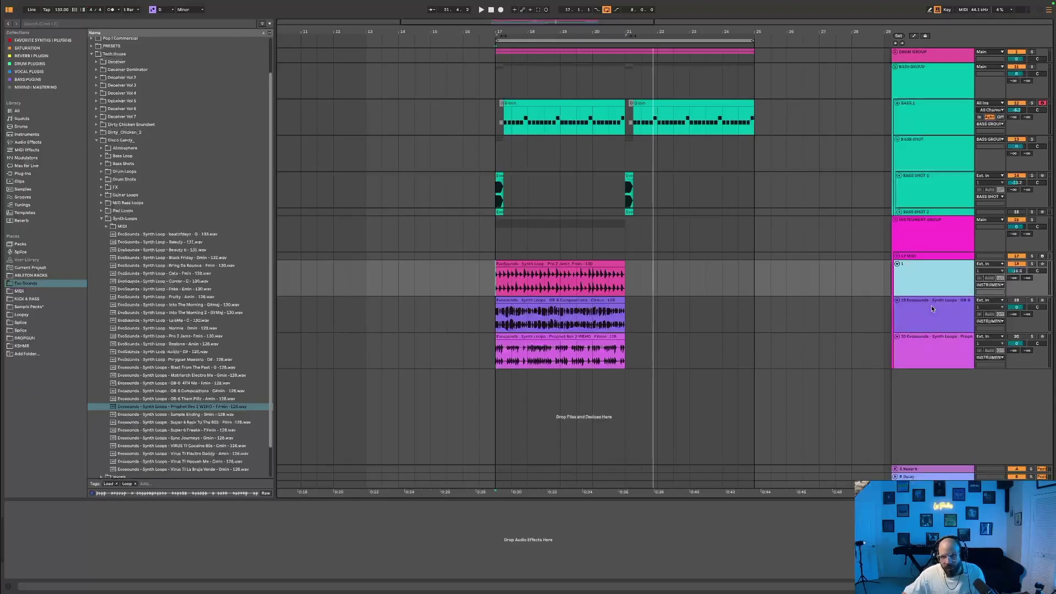
Step: Activate the OB-6 Compositions track in place of track 1, lower its volume and play it with the arrangement
left_click(1017, 308)
left_click_drag(1017, 309, 1017, 336)
key("space")
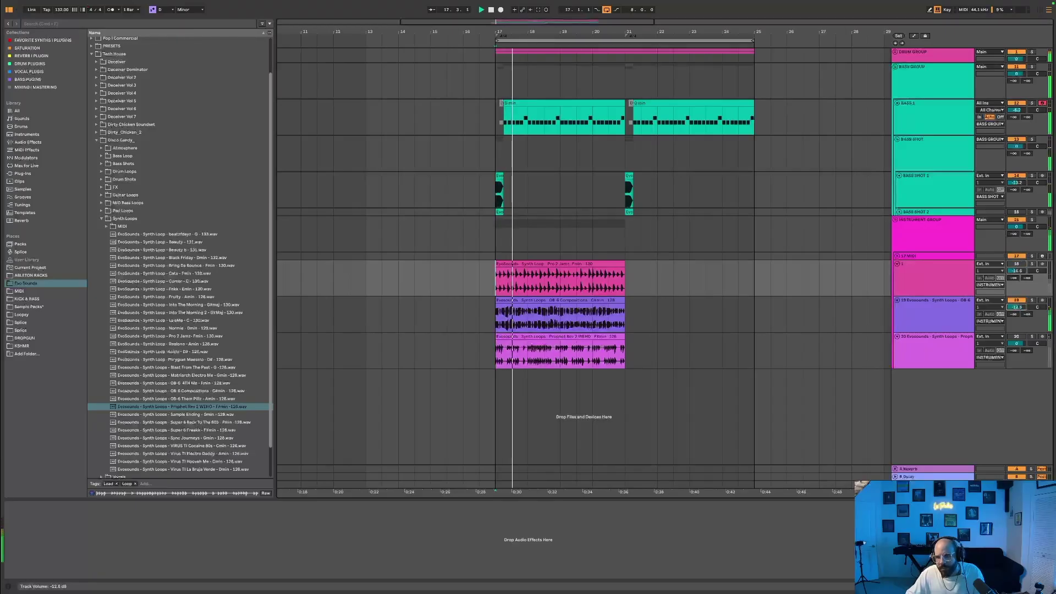
Step: Open the Pro 3 Jamz clip and check its pitch settings while playing it against the bass
left_click(595, 262)
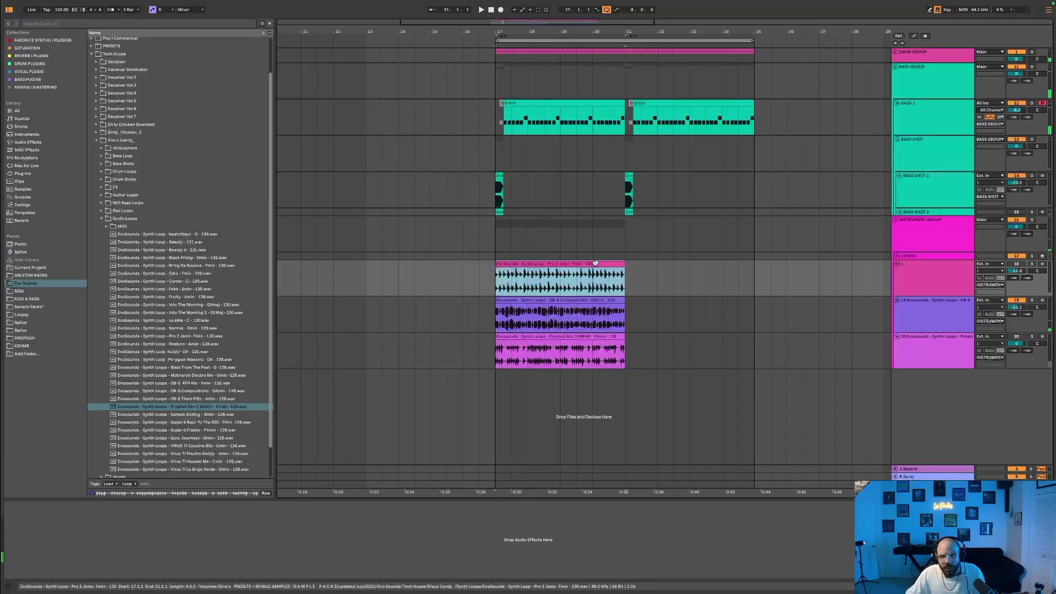
double_click(594, 263)
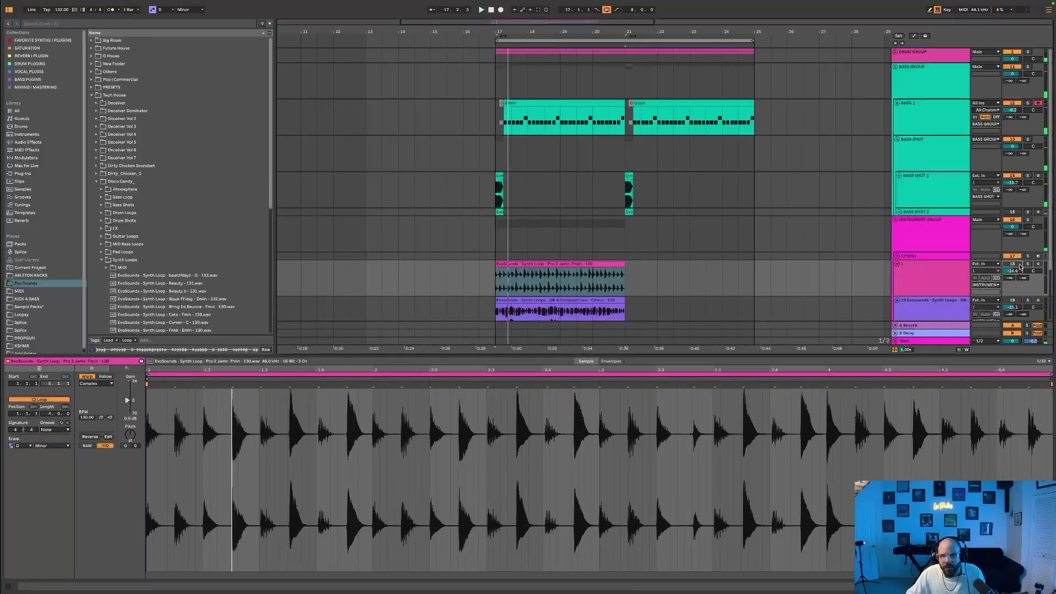
left_click(550, 265)
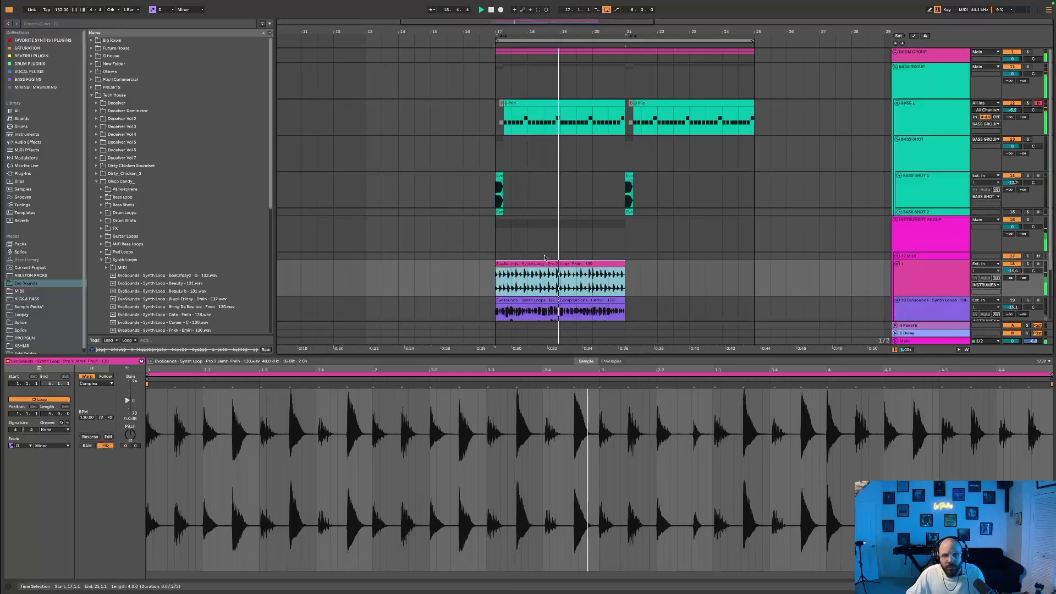
left_click(138, 436)
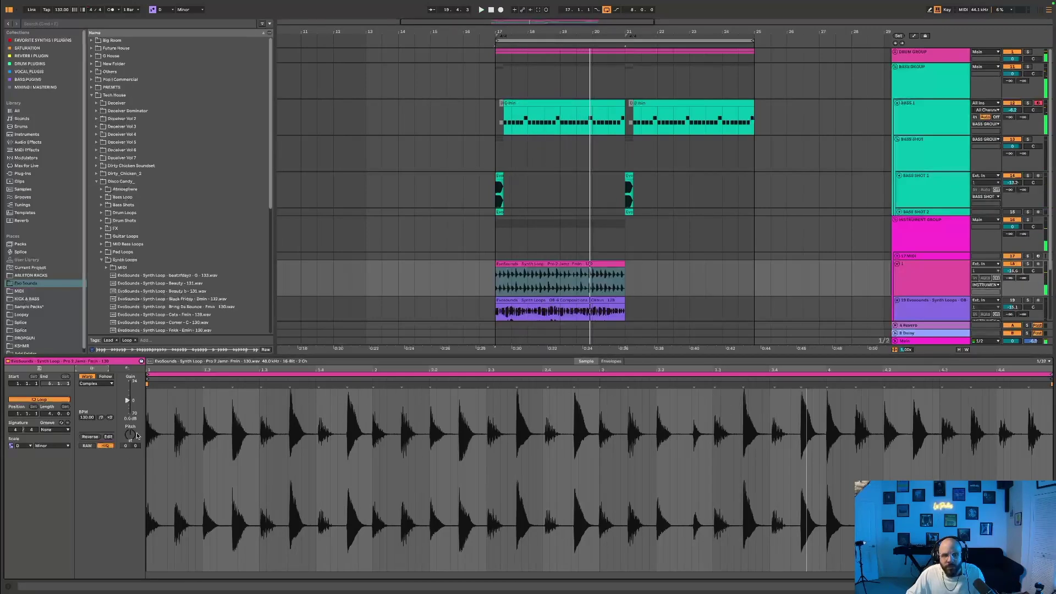
Step: Inspect the BASS 1 notes, consolidate the bass clips from bar 17 to 25 into one clip and rename it F min
left_click(526, 103)
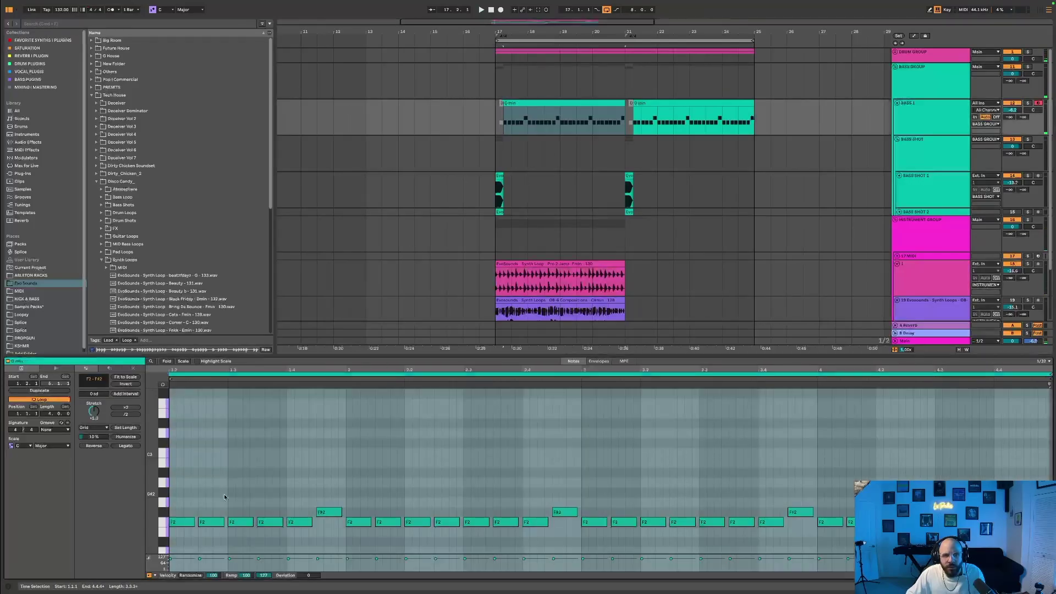
left_click(513, 264)
left_click_drag(497, 116, 761, 114)
key("ctrl+j")
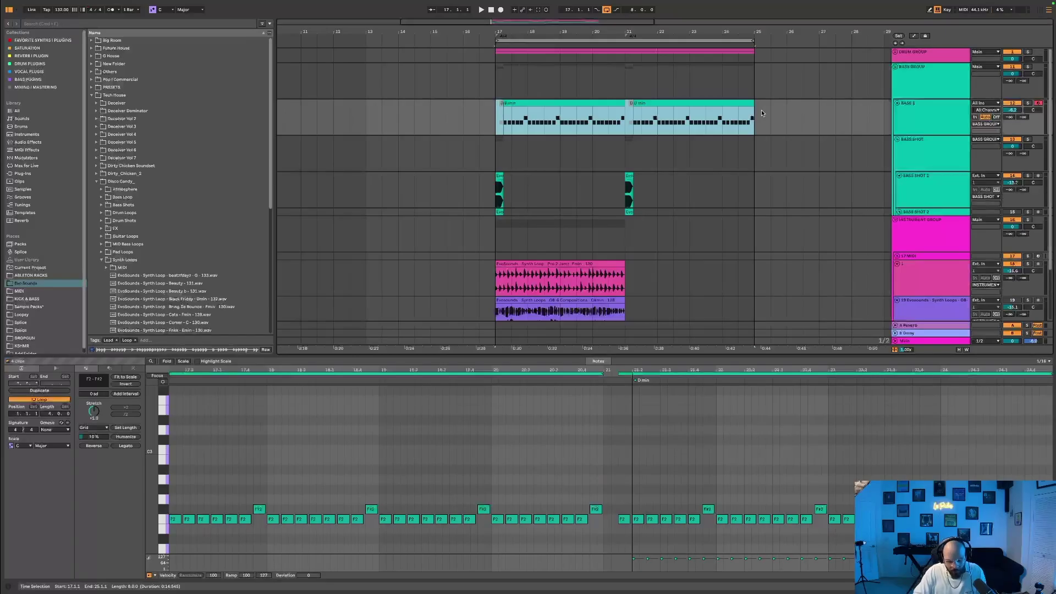
key("ctrl+r")
type("F min")
key("Return")
Step: Set the scale of the consolidated bass clip to F Minor
left_click(168, 10)
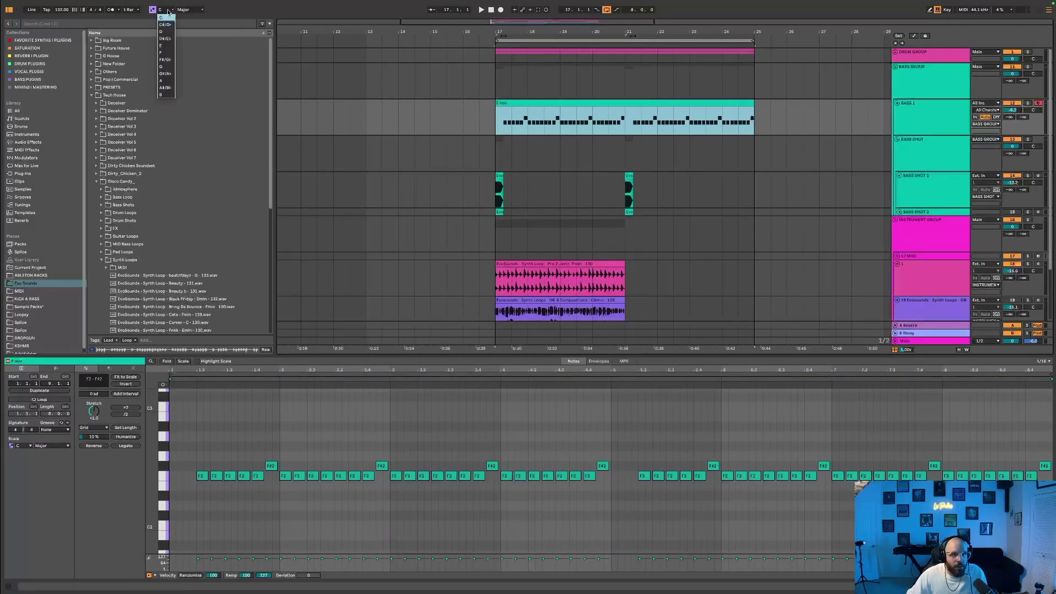
left_click(168, 53)
left_click(185, 11)
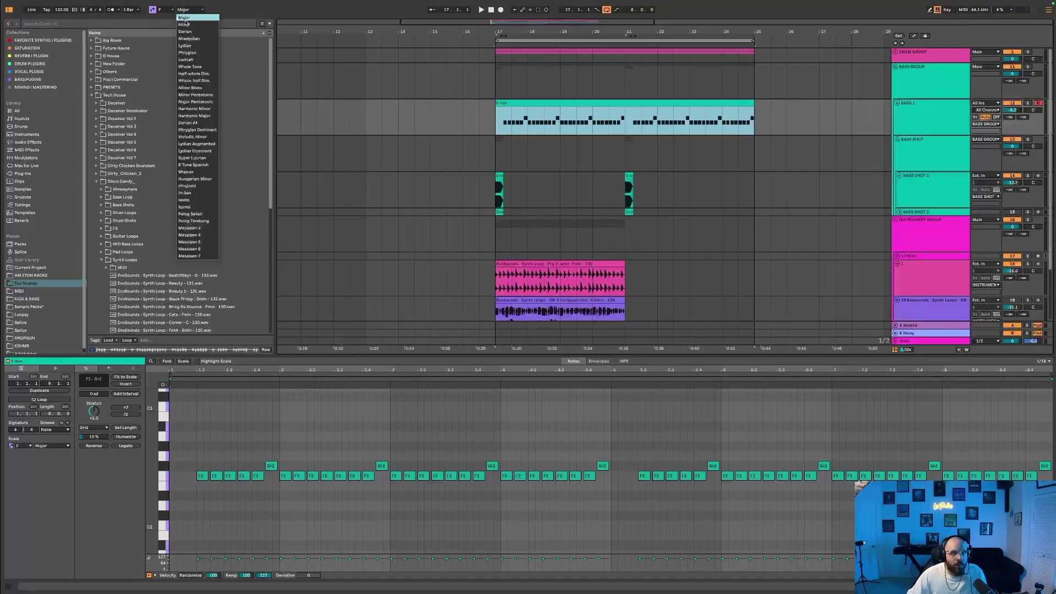
left_click(187, 26)
Step: Transpose the OB-6 Compositions clip up 4 semitones and play it with the bass while adjusting its track volume
left_click(562, 260)
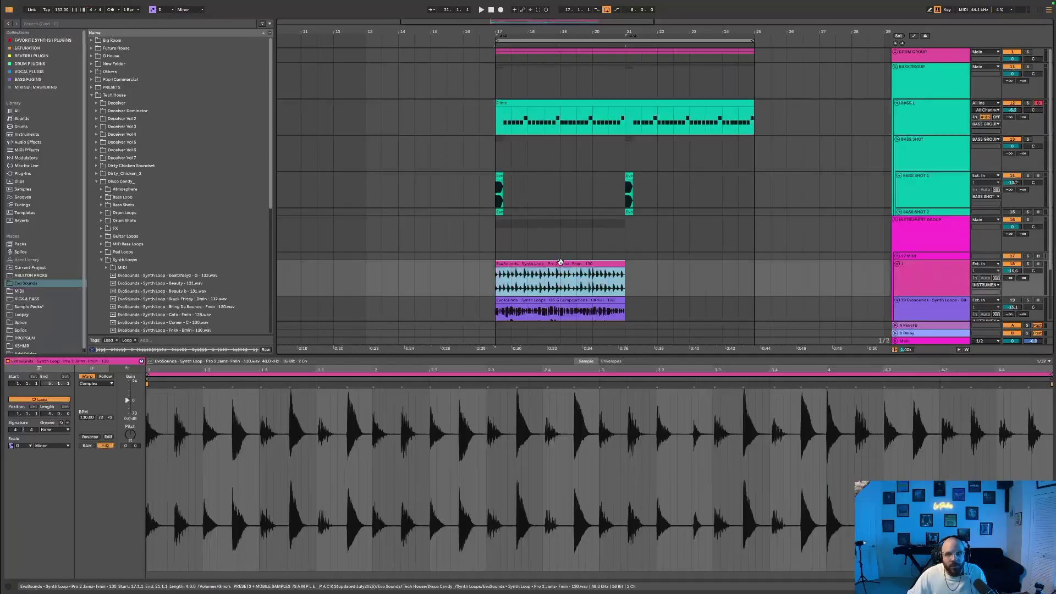
scroll(561, 260, "down", 1)
scroll(1026, 246, "down", 2)
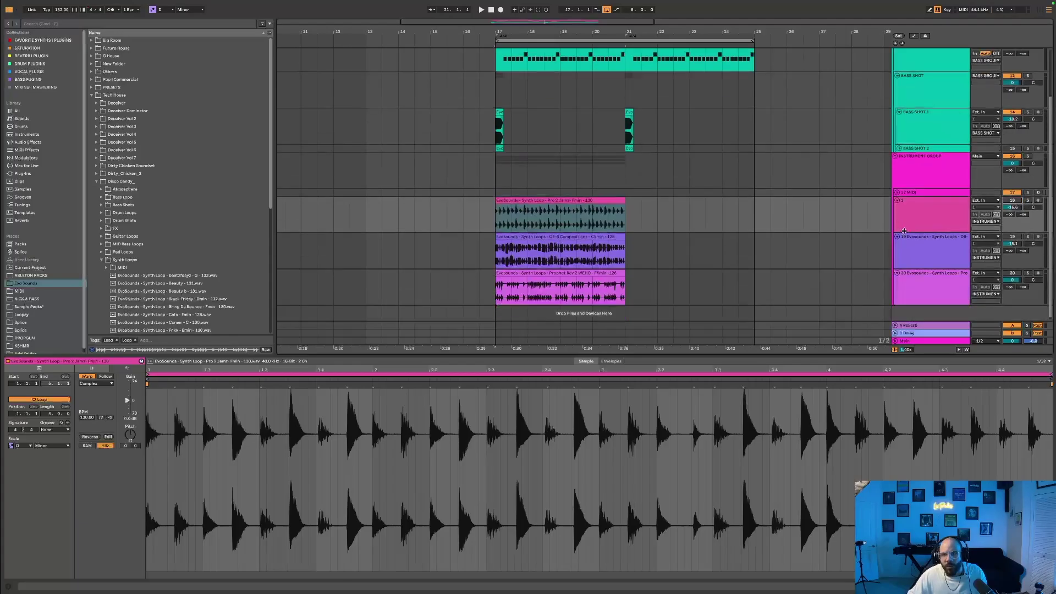
left_click(561, 237)
left_click(131, 435)
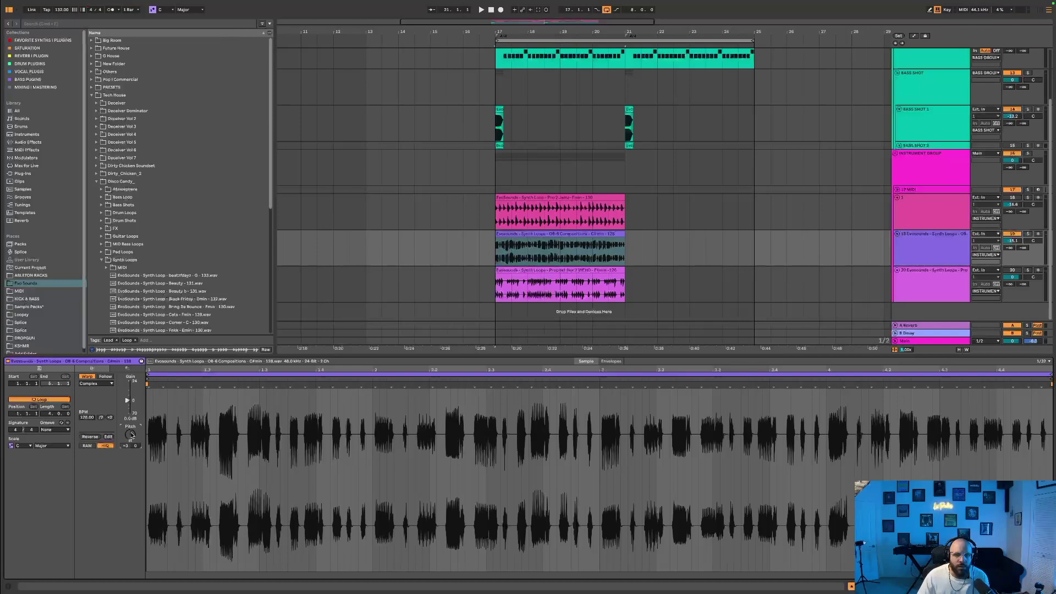
key("space")
left_click_drag(1016, 242, 1016, 264)
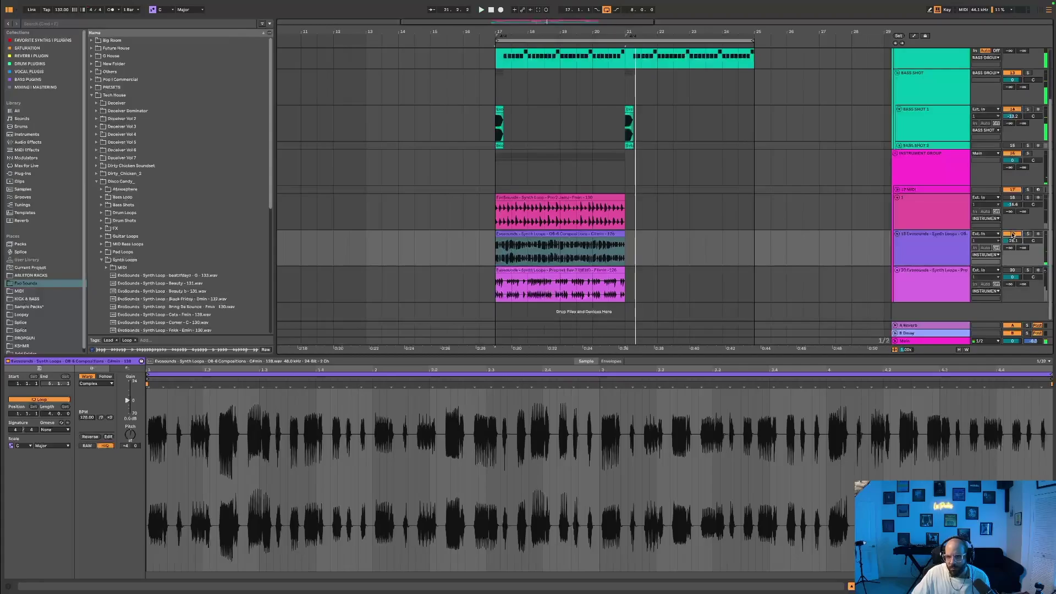
Step: Transpose the Prophet Rev 2 WEHO clip down 1 semitone and play it with the bass
left_click(969, 291)
key("space")
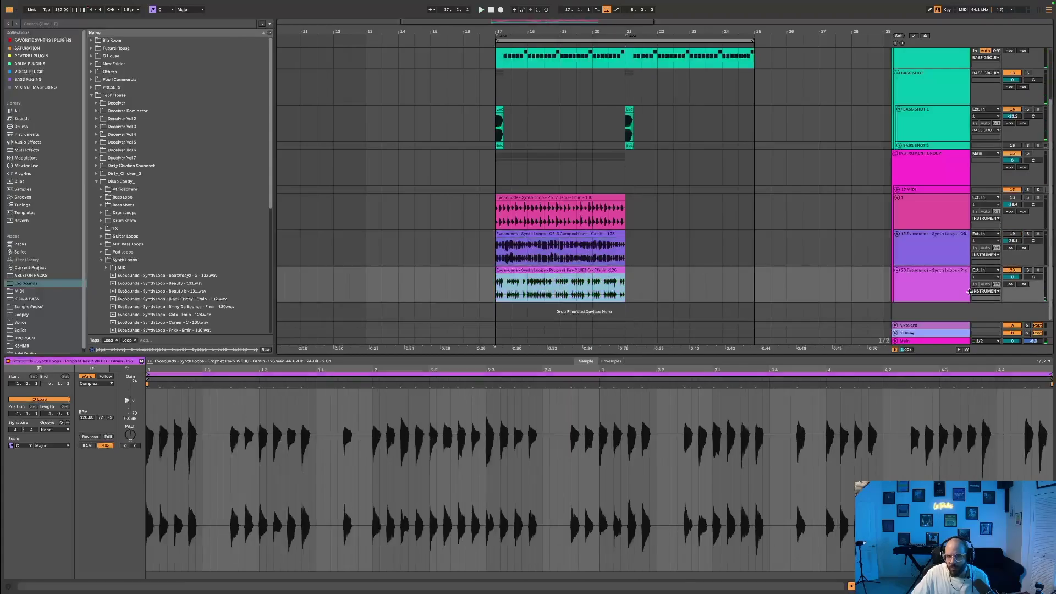
left_click(947, 284)
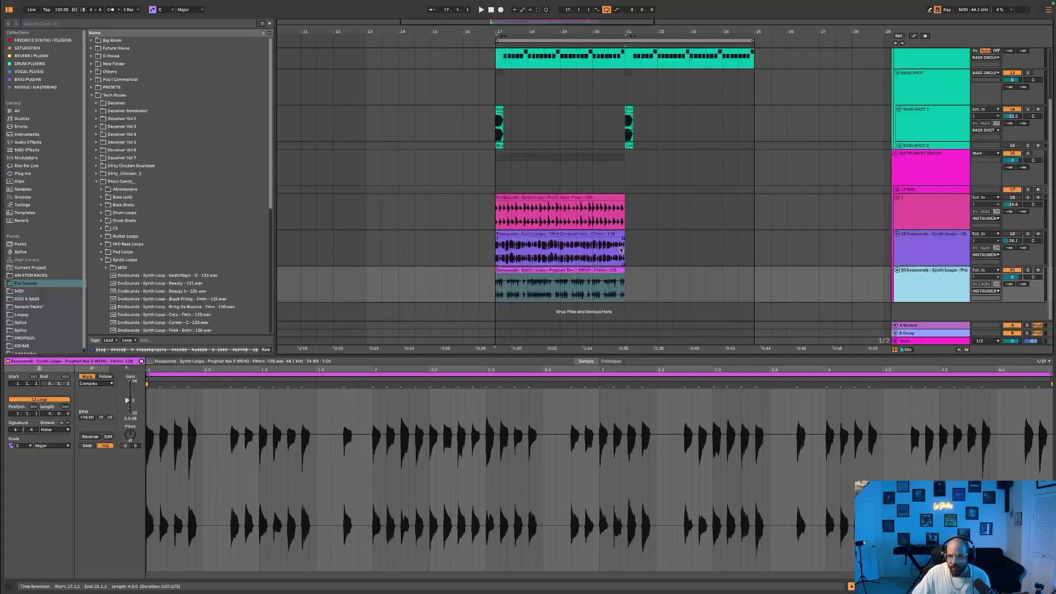
left_click(577, 278)
left_click(131, 433)
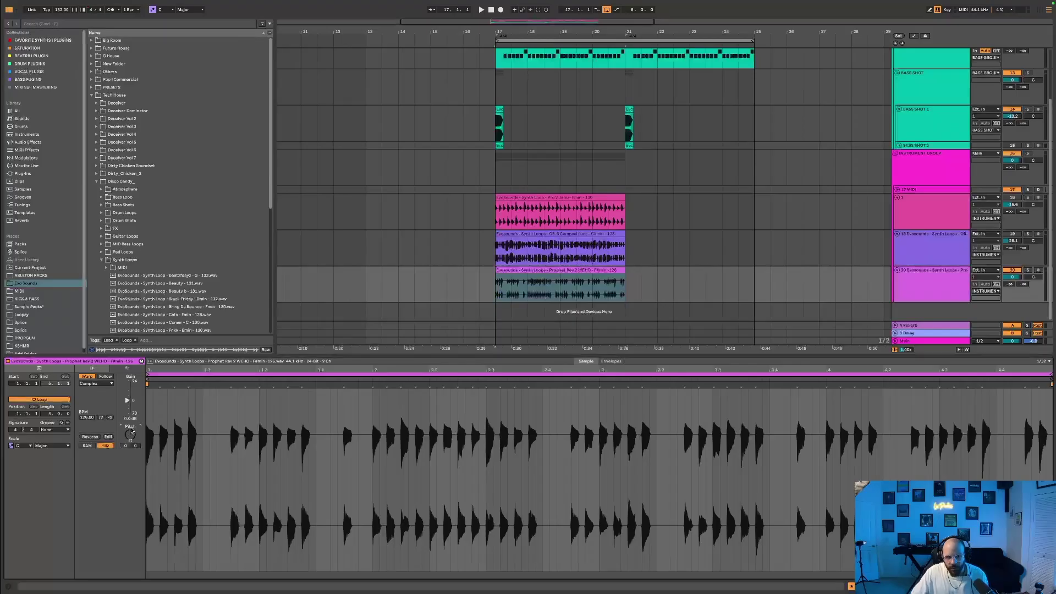
key("Down")
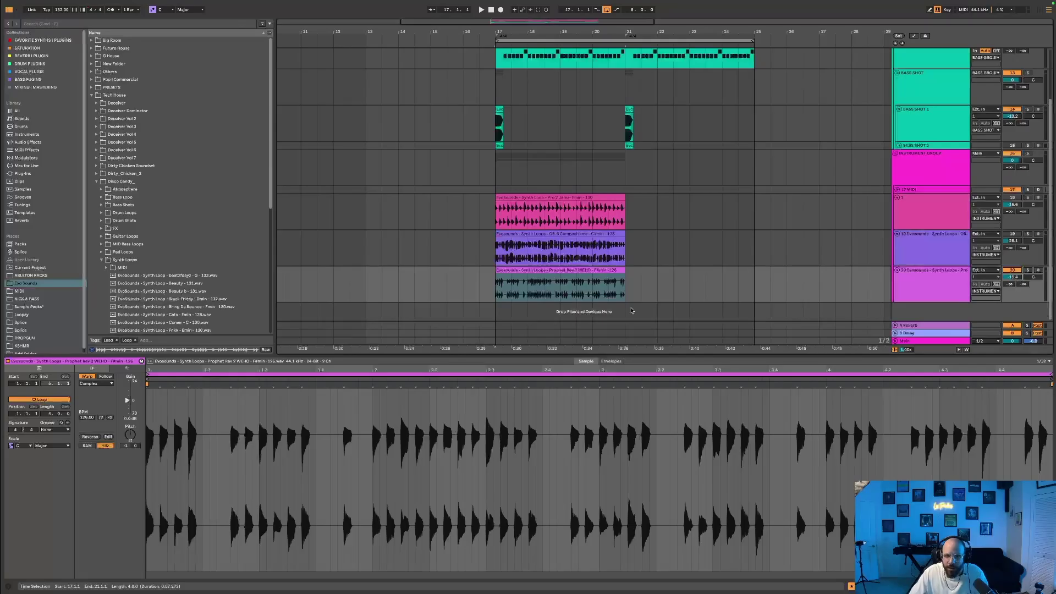
key("space")
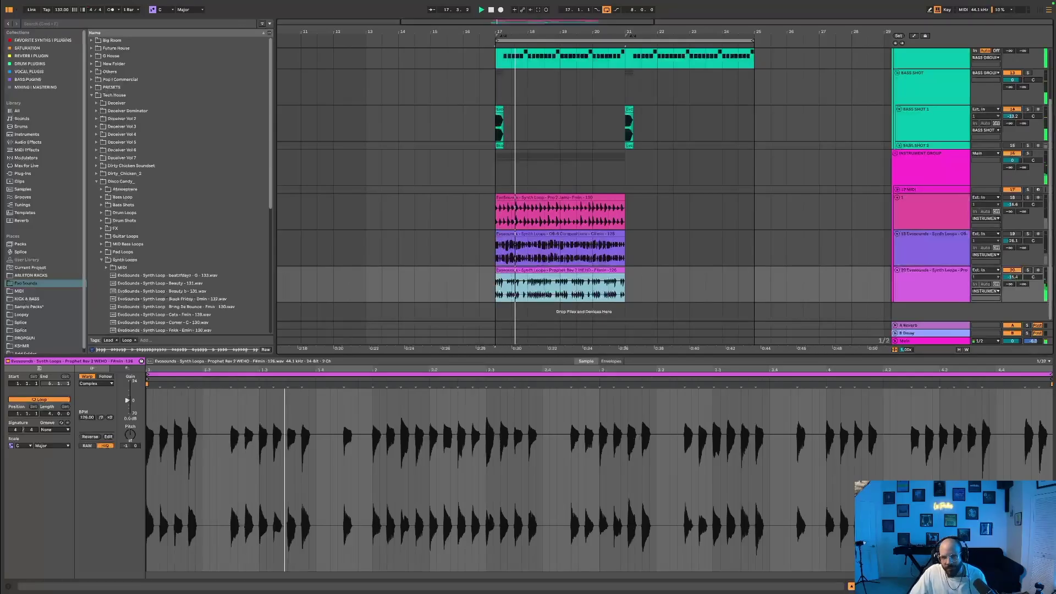
Step: Lower the Prophet Rev 2 track's volume to about -16.8 dB during playback and listen to the transposed synth loops against the bass
left_click_drag(1012, 277, 1012, 283)
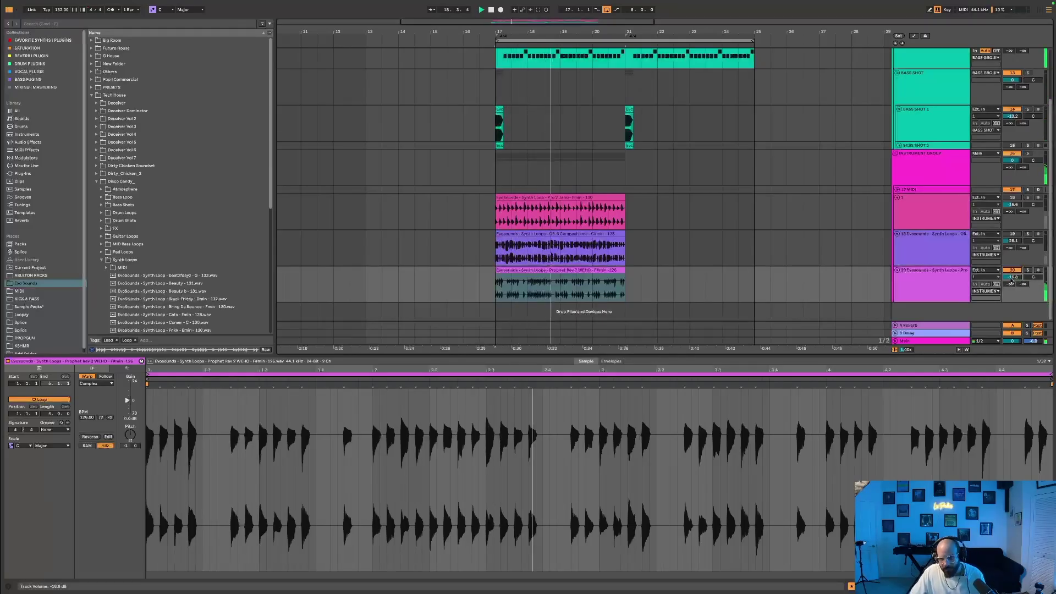
left_click(593, 271)
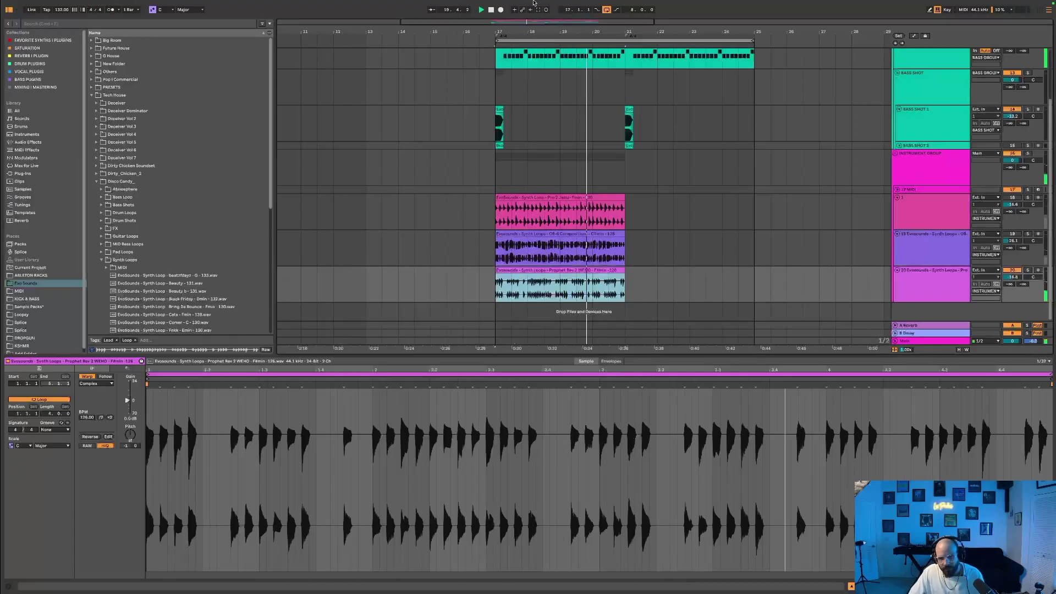
left_click_drag(586, 38, 580, 33)
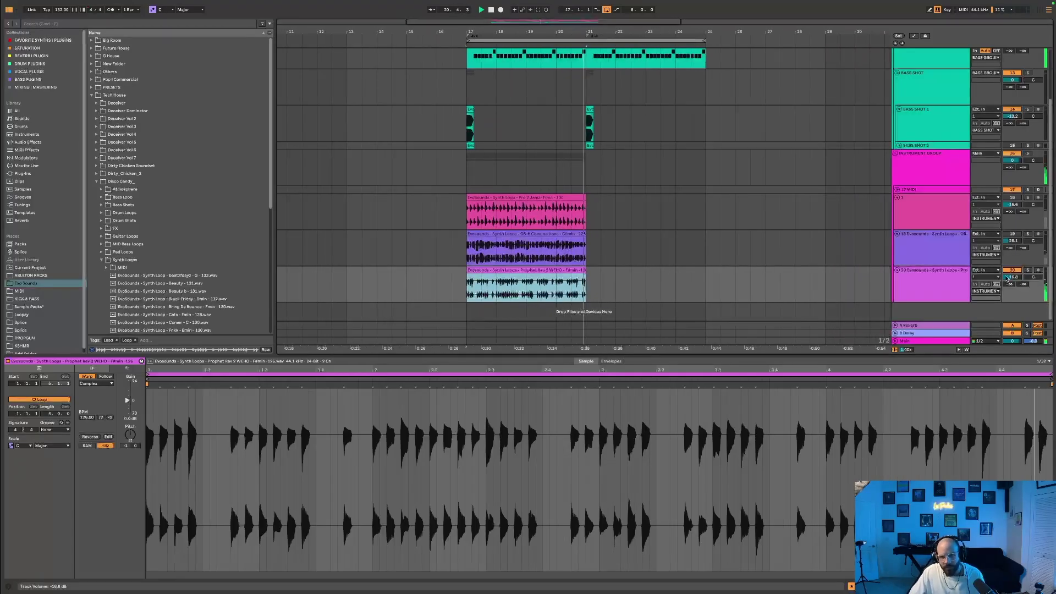
left_click(988, 196)
key("space")
key("space")
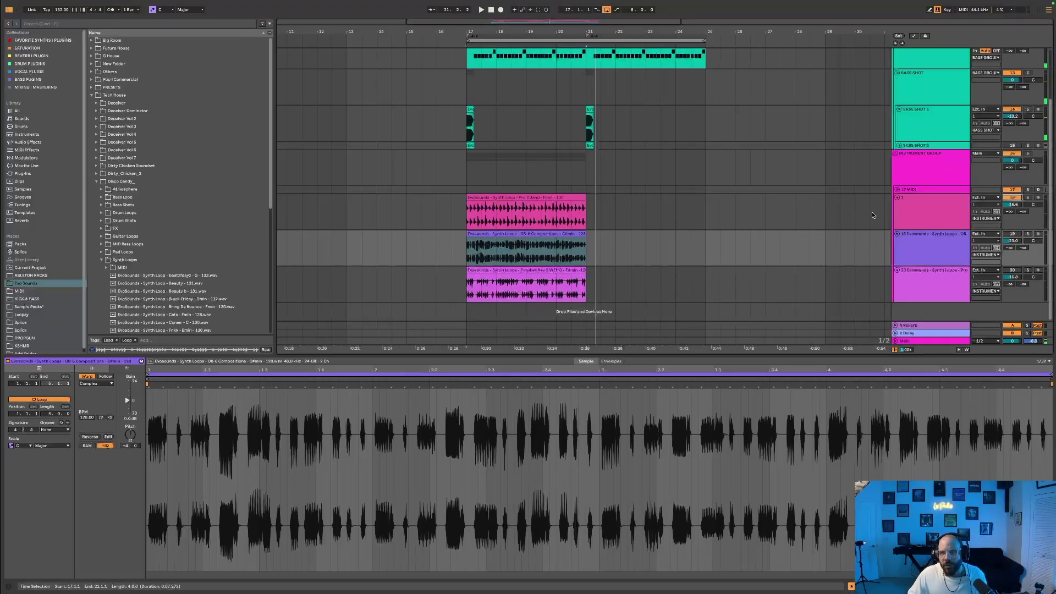
Step: Fold the OB-6 Compositions and Prophet Rev 2 tracks and unfold the empty MIDI track above the Pro 2 Jamz loop
left_click(498, 199)
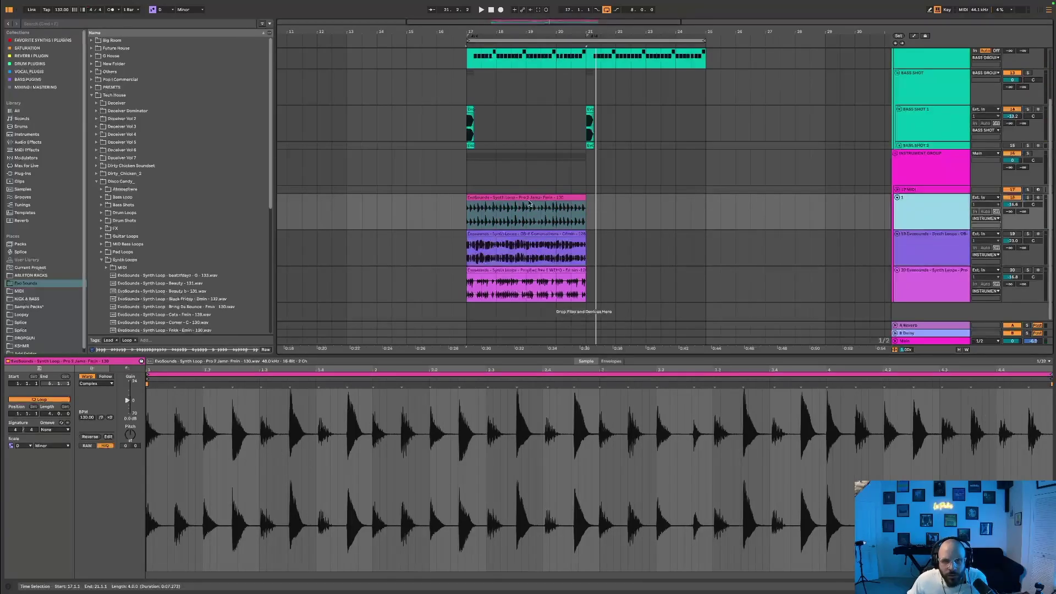
left_click(917, 250)
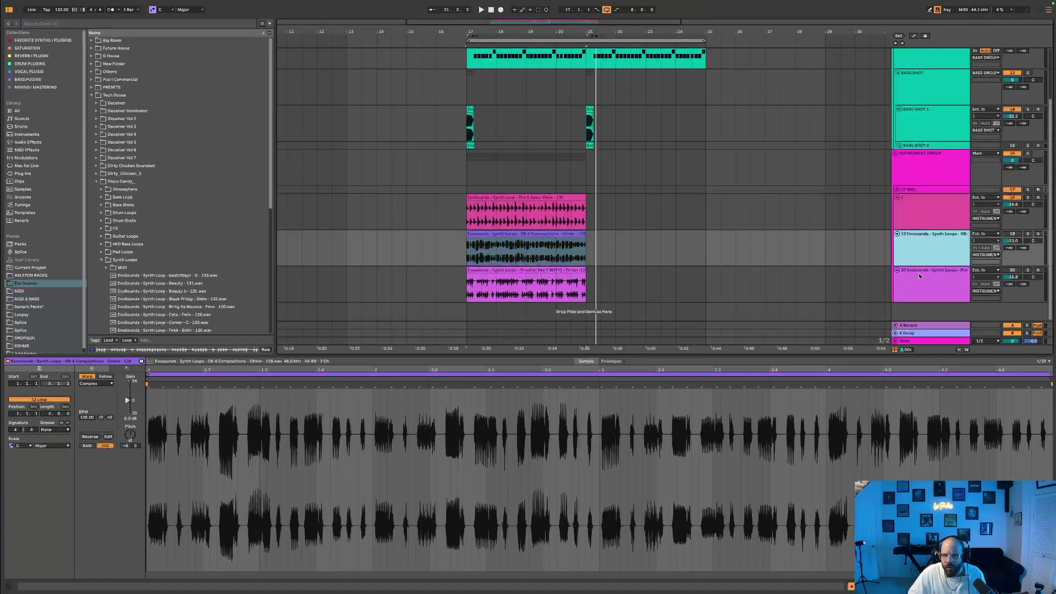
left_click(897, 234)
left_click(898, 241)
left_click(901, 224)
right_click(906, 227)
left_click(907, 216)
right_click(907, 218)
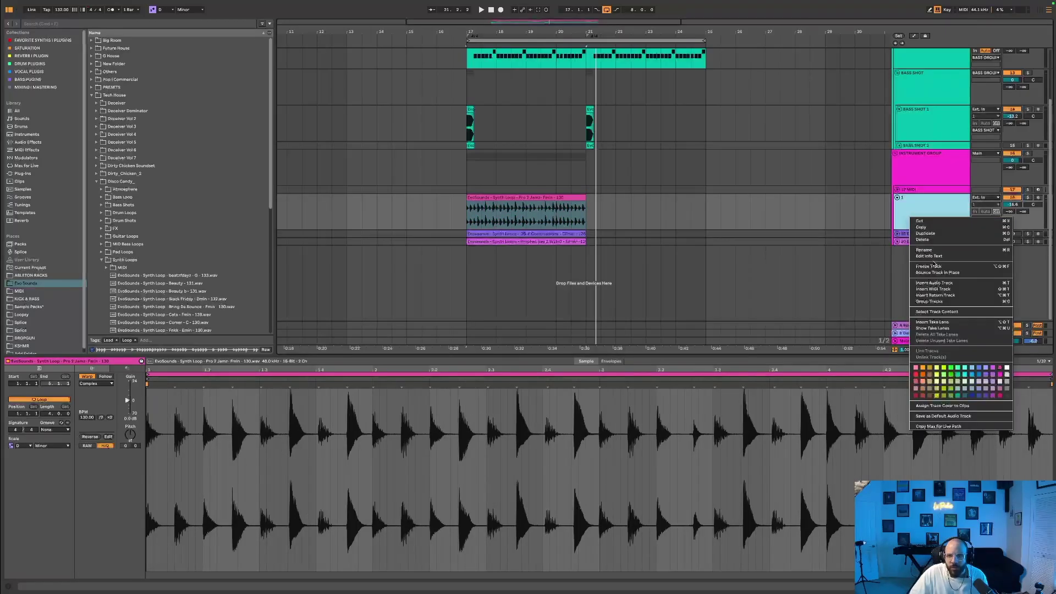
left_click(897, 190)
left_click(897, 191)
left_click(469, 201)
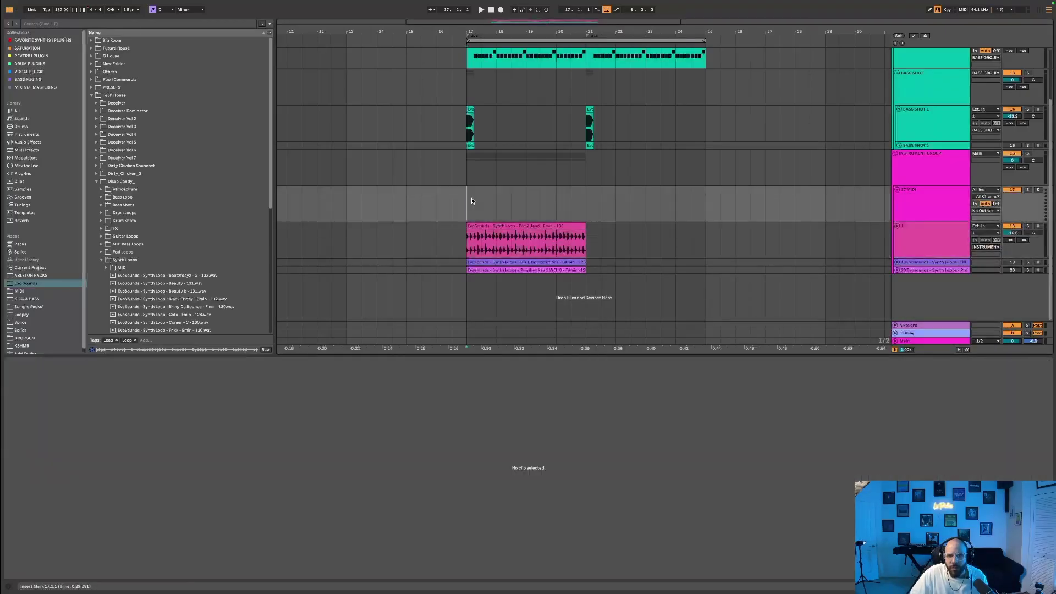
Step: Delete the OB-6 Compositions and Prophet Rev 2 tracks and select the remaining Pro 2 Jamz clip
left_click(917, 263)
left_click(917, 270, "shift")
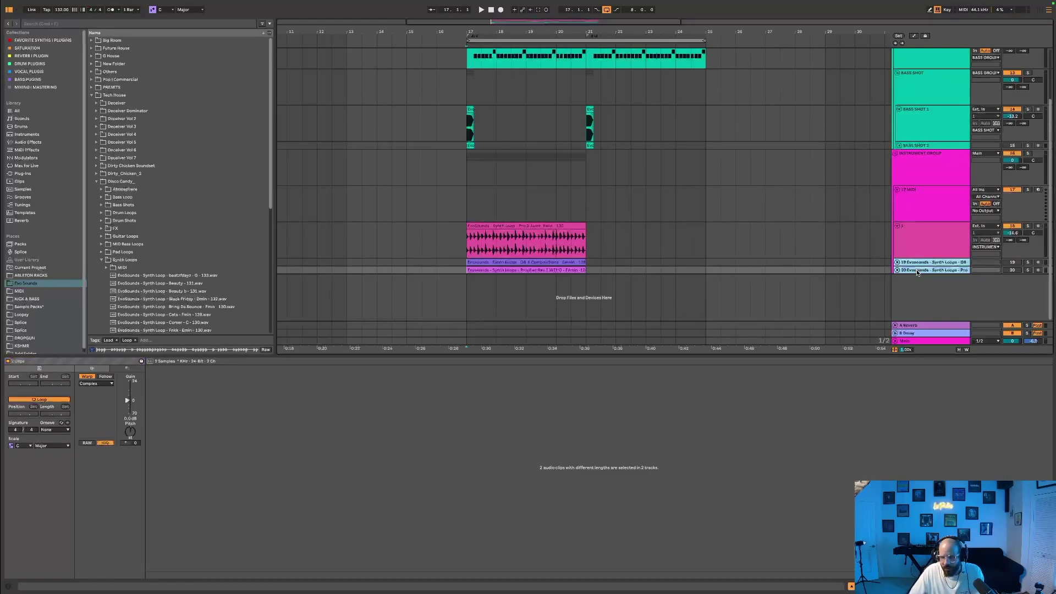
key("Delete")
left_click(462, 211)
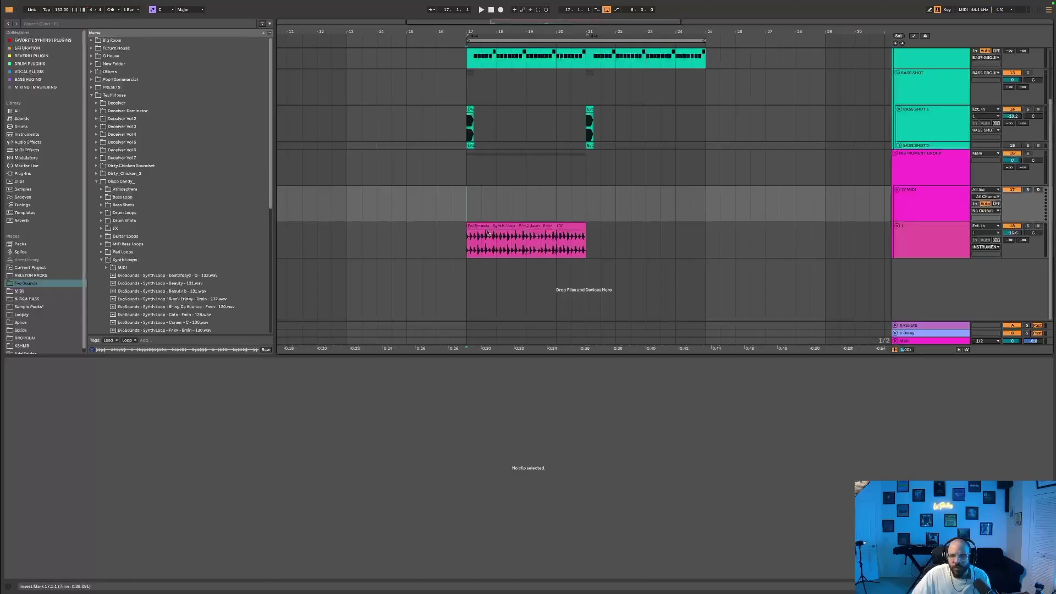
left_click(481, 218)
left_click(484, 234)
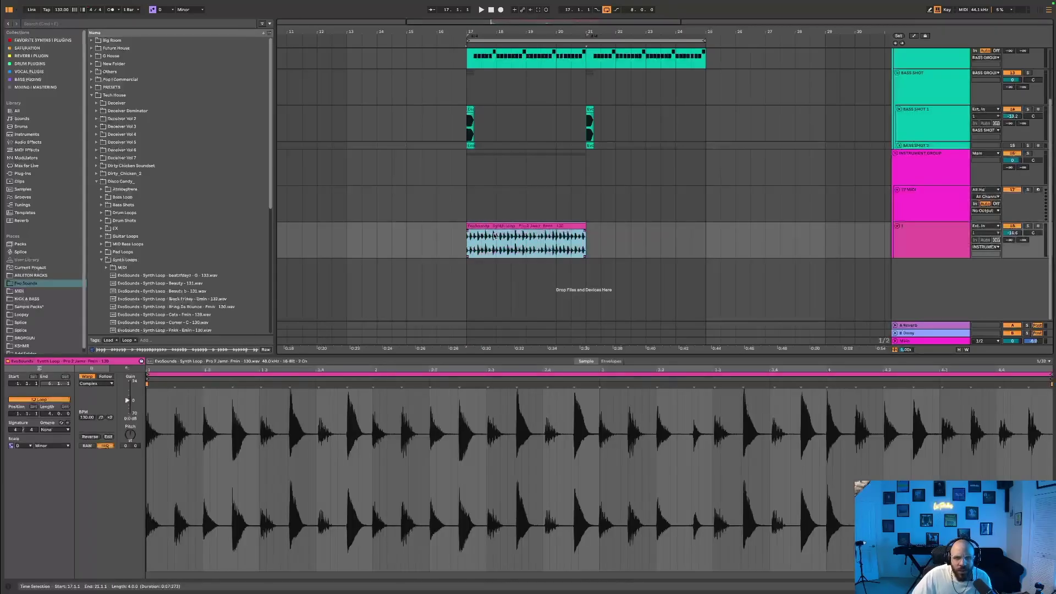
Step: Examine the MIDI files and audio loops in the Disco Candy Synth Loops folder, and select the OB-6 Them Pills loop
left_click(126, 267)
scroll(127, 271, "down", 2)
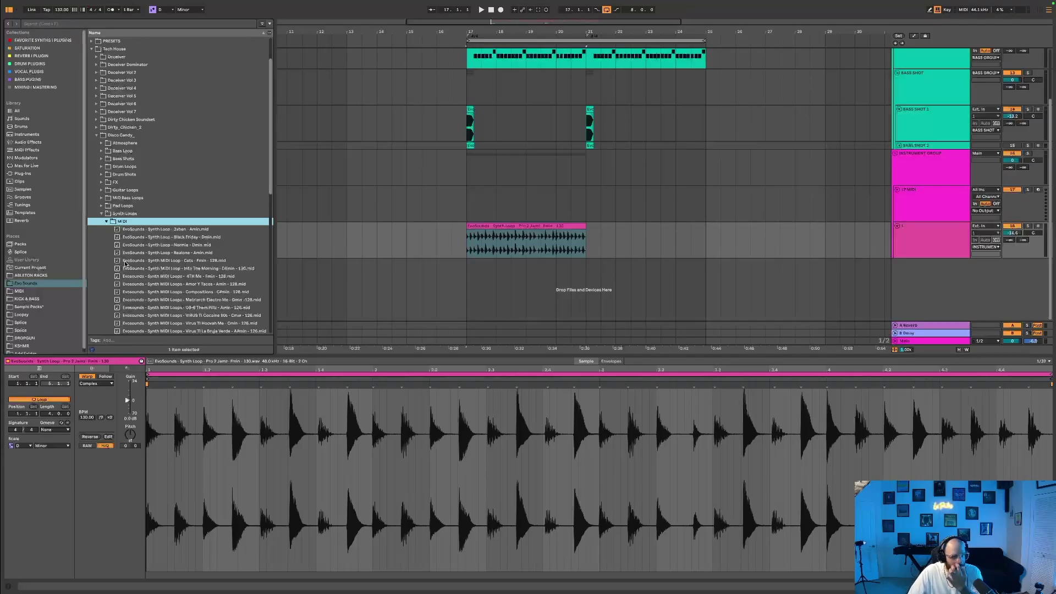
scroll(210, 286, "down", 1)
scroll(214, 288, "down", 1)
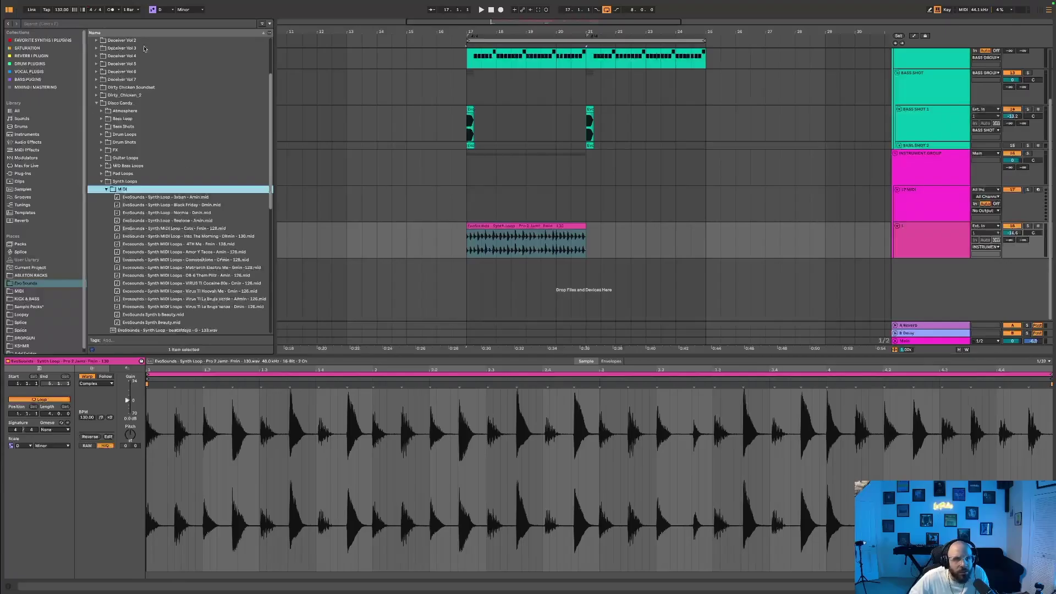
scroll(169, 281, "down", 2)
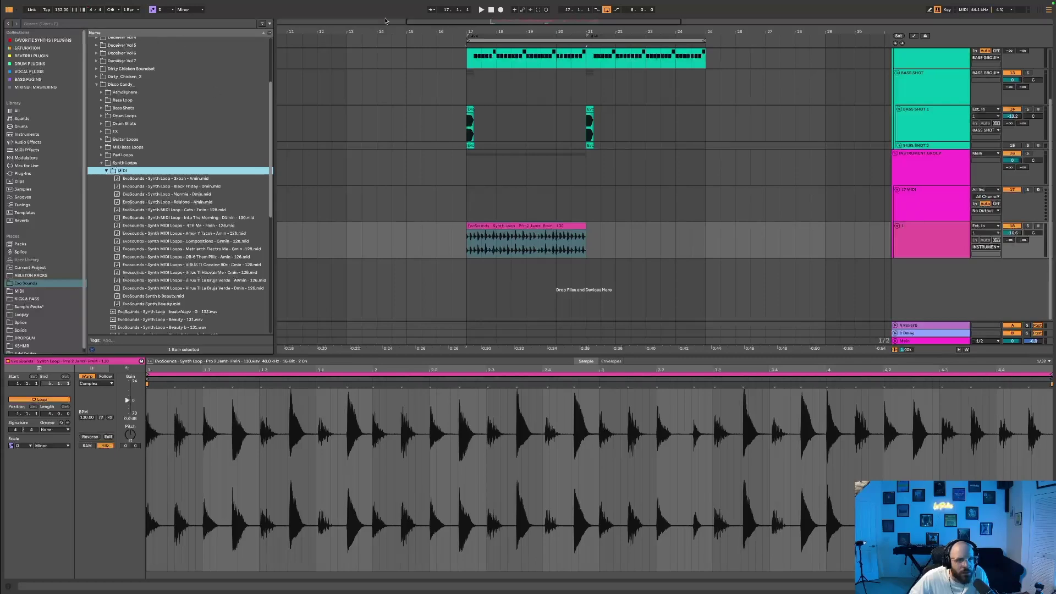
scroll(216, 265, "down", 4)
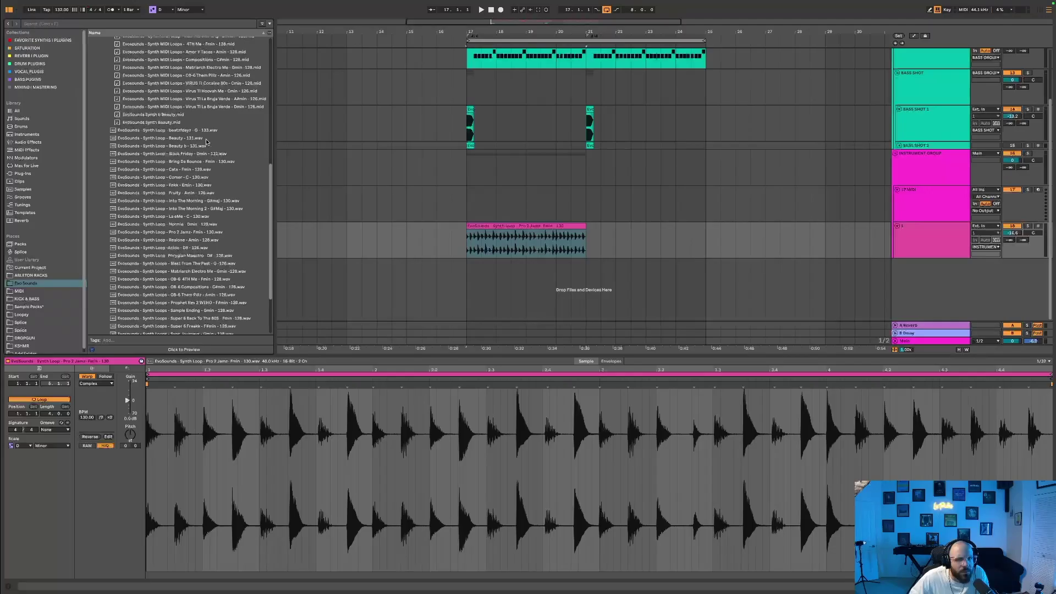
scroll(209, 113, "up", 2)
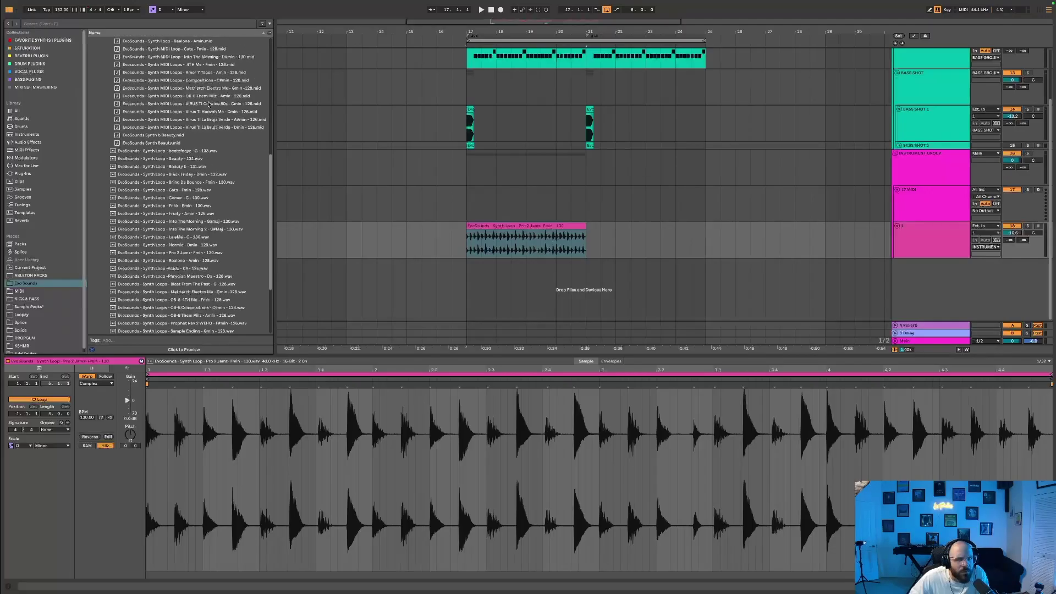
scroll(214, 246, "down", 4)
left_click(186, 276)
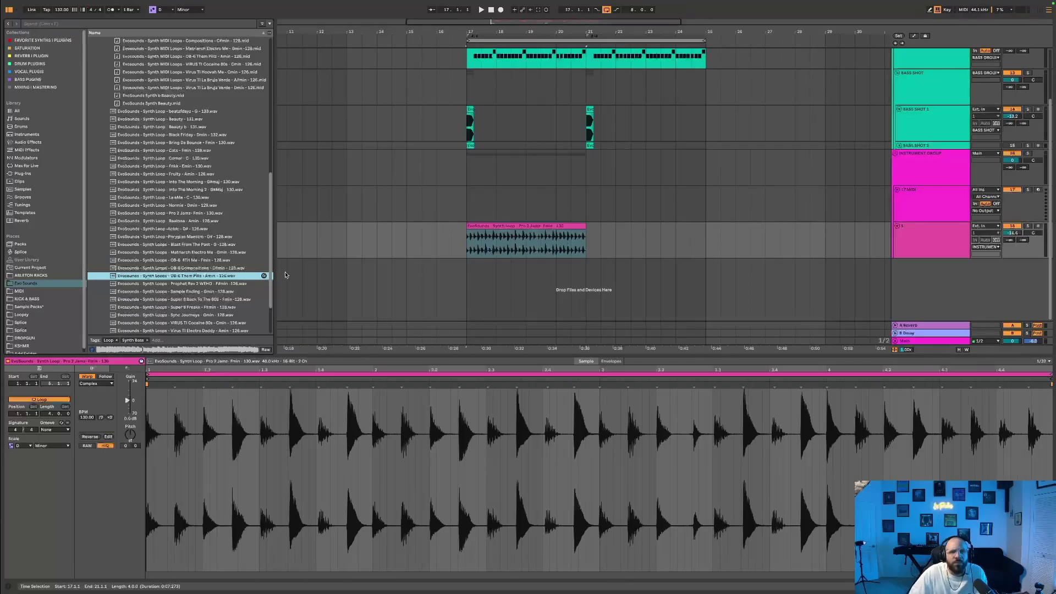
scroll(179, 278, "down", 1)
scroll(176, 253, "down", 5)
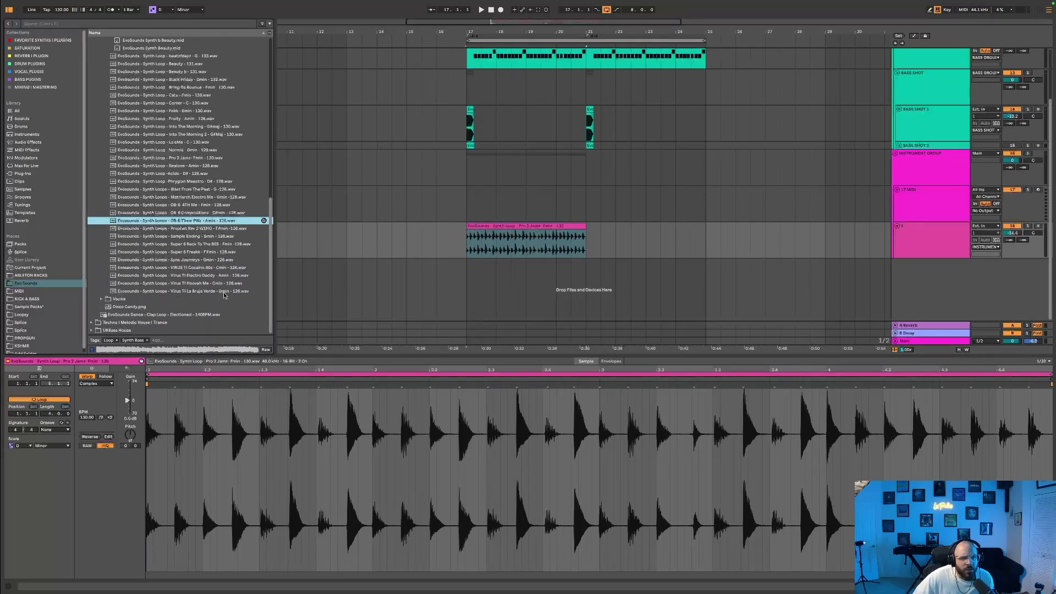
Step: Play the Pro 2 Jamz loop together with the bass and compare it with the BASS 1 pattern
left_click(903, 251)
key("space")
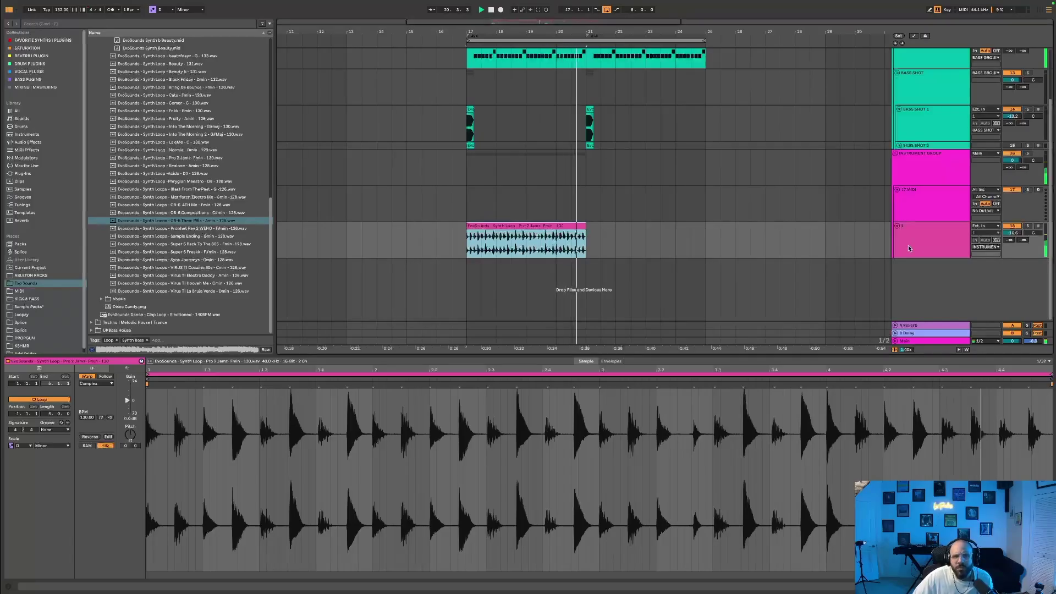
left_click(482, 223)
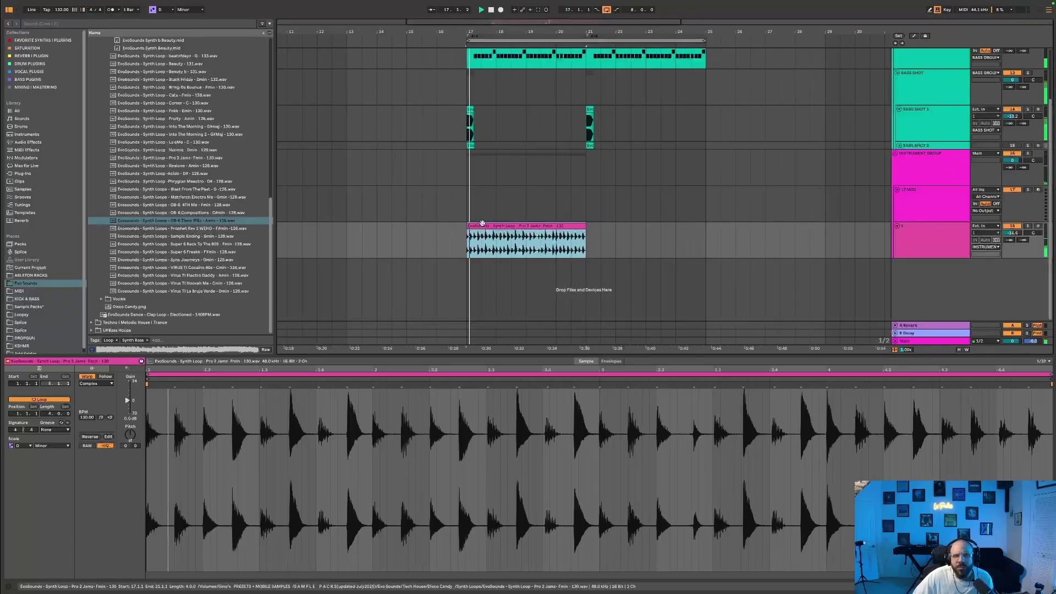
scroll(503, 226, "up", 3)
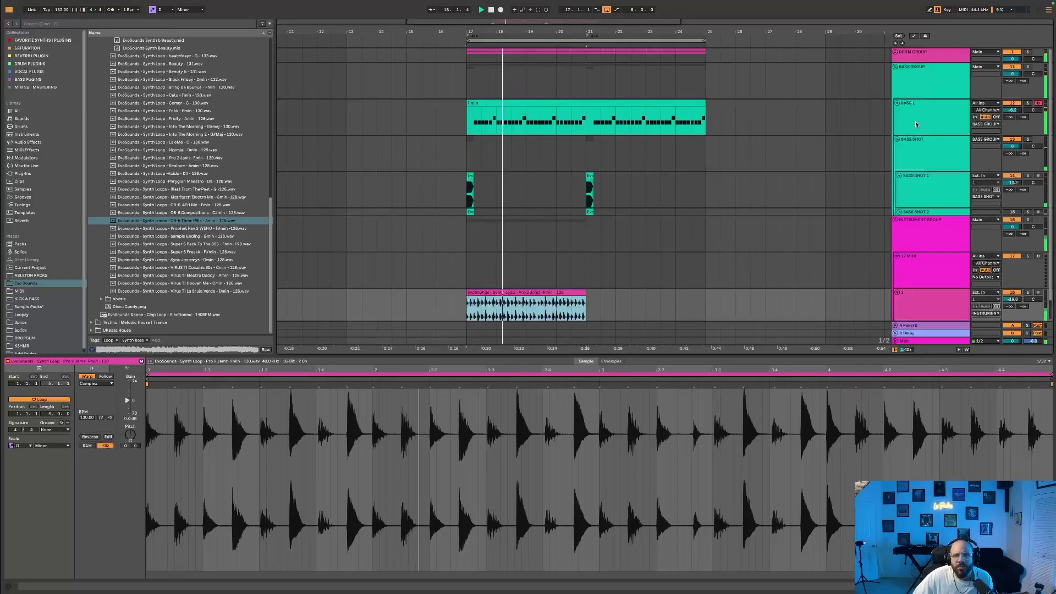
scroll(550, 138, "down", 1)
key("ctrl+alt+b")
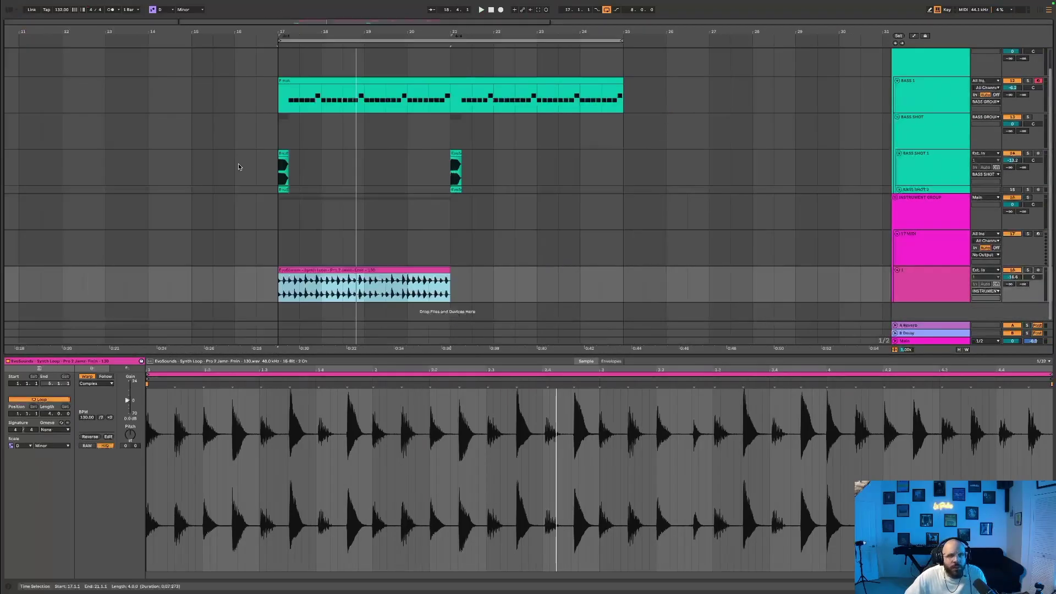
left_click(927, 287)
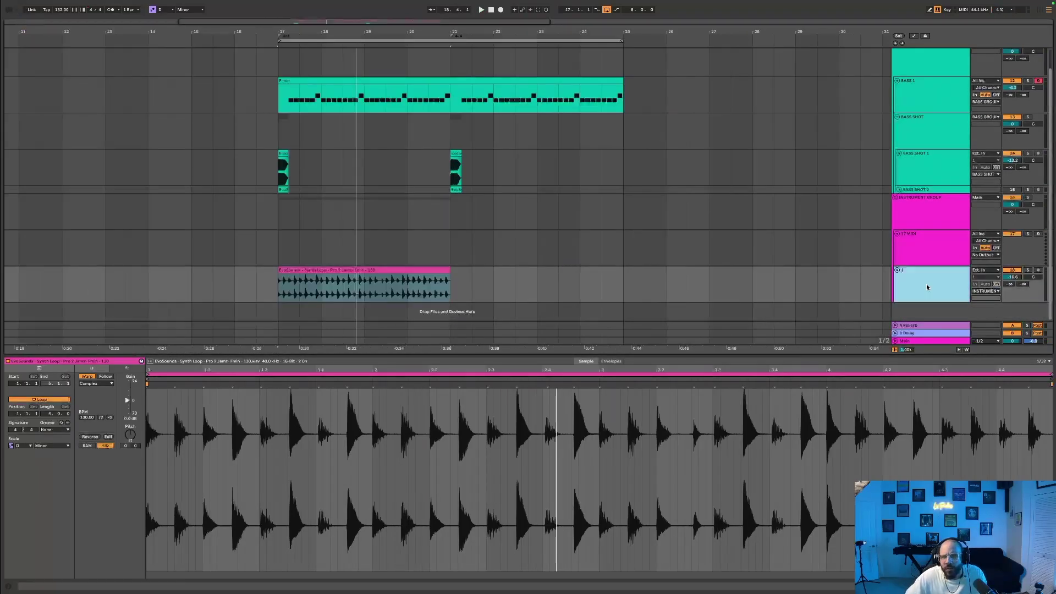
left_click(922, 259)
left_click(9, 11)
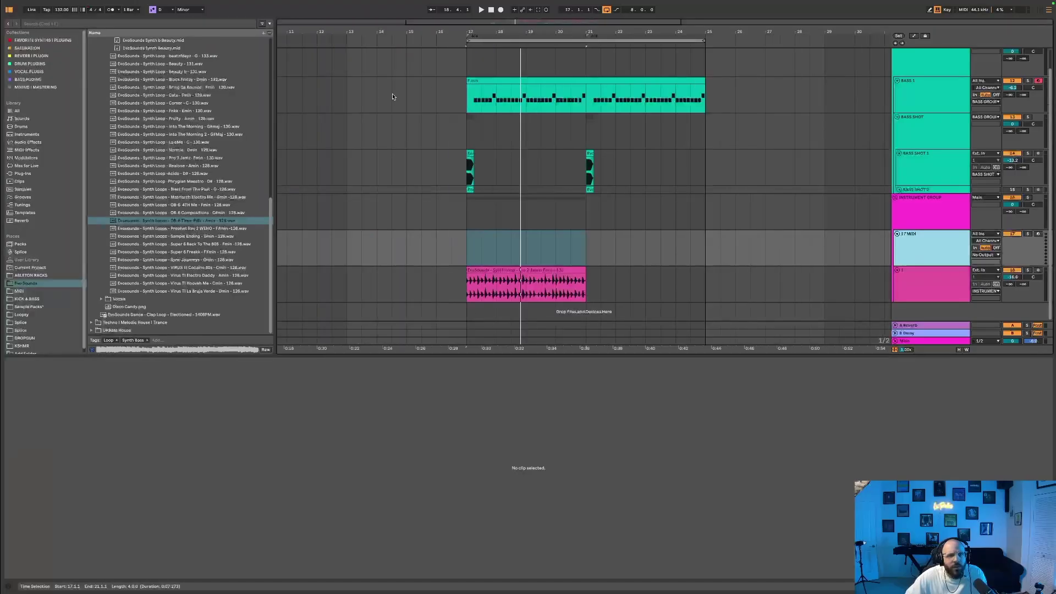
Step: Insert a new MIDI track below the Pro 2 Jamz track for the second synth melody
left_click(469, 170)
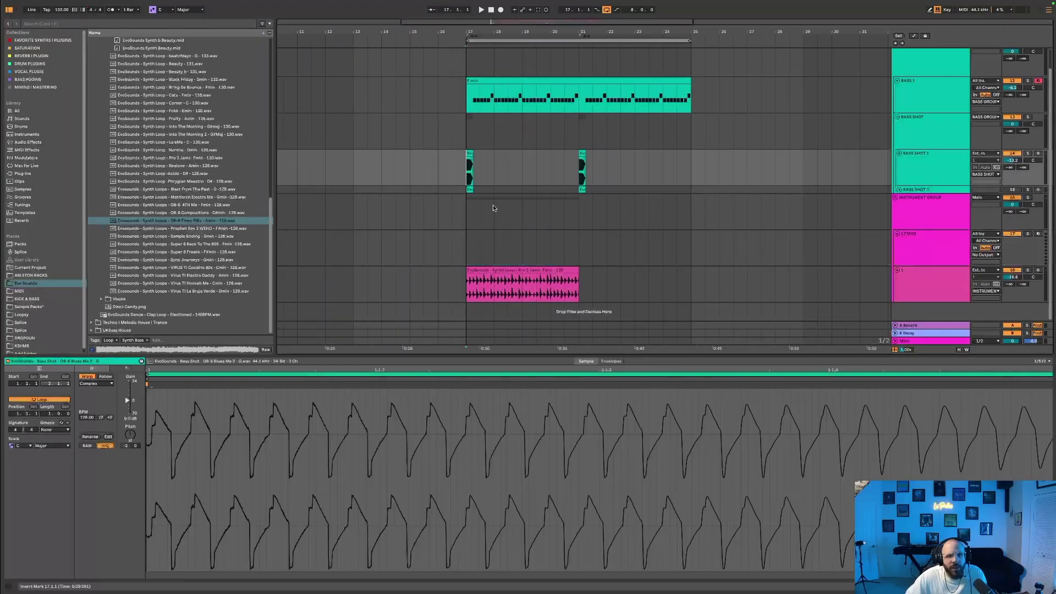
left_click(545, 284)
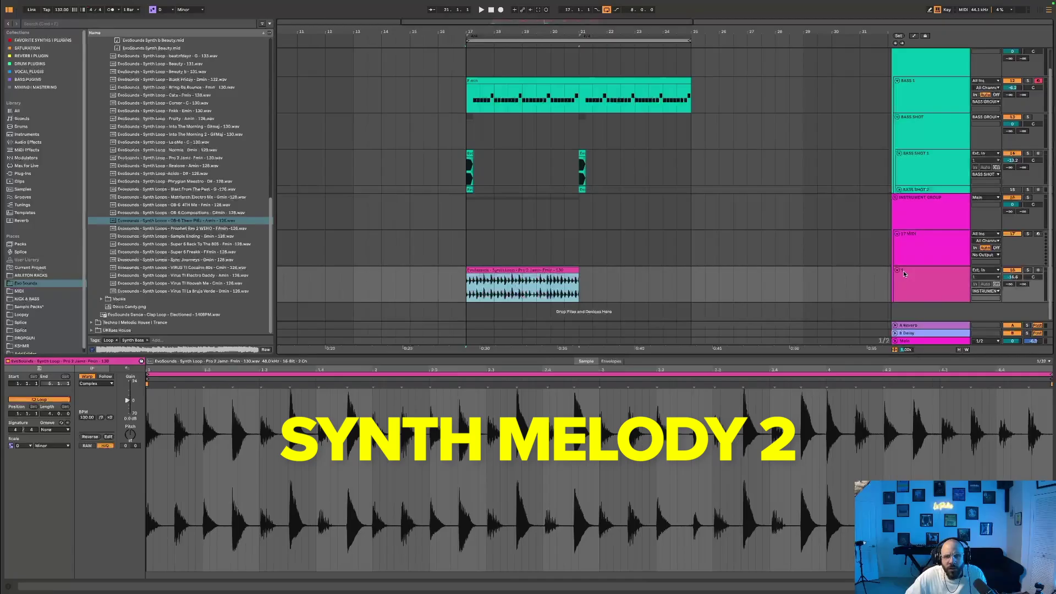
right_click(953, 293)
left_click(993, 365)
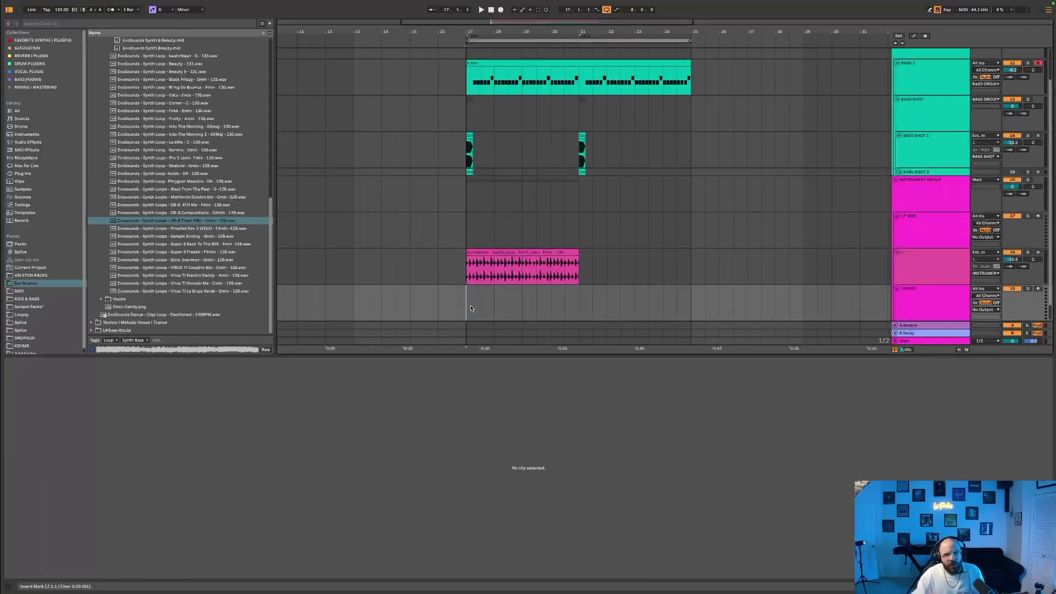
Step: Extend the Pro 2 Jamz clip to bar 25 and place the insert marker at bar 17 on the new MIDI track
left_click(566, 253)
left_click_drag(578, 253, 691, 251)
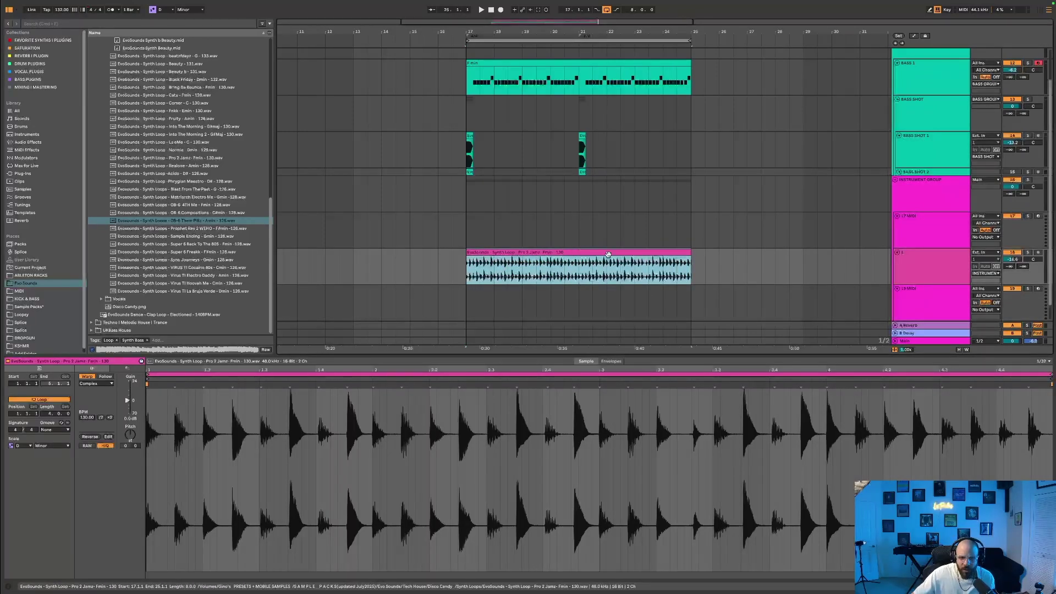
left_click_drag(467, 302, 569, 304)
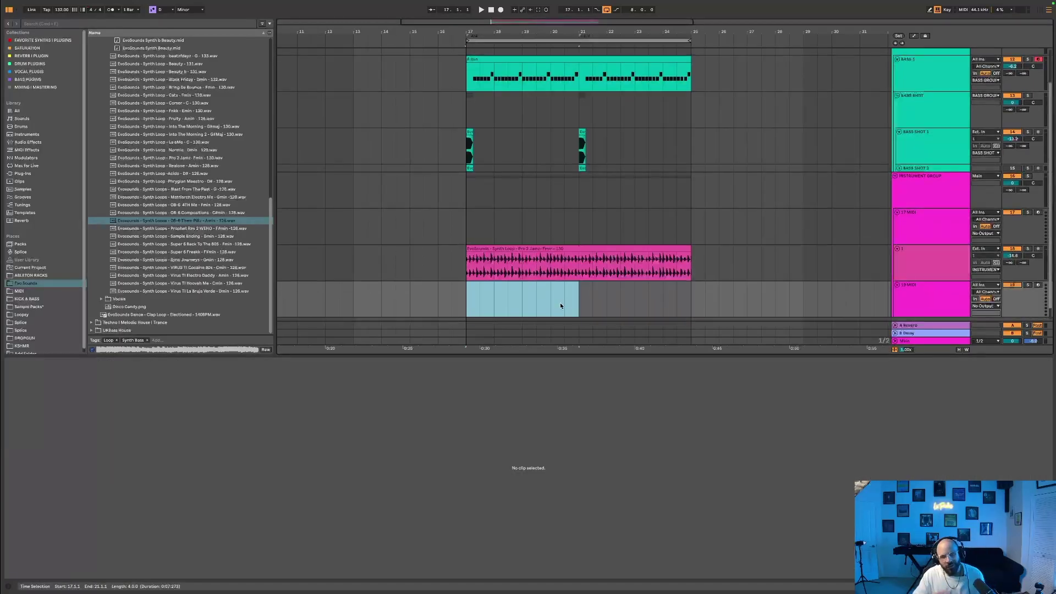
scroll(560, 303, "down", 1)
left_click(468, 292)
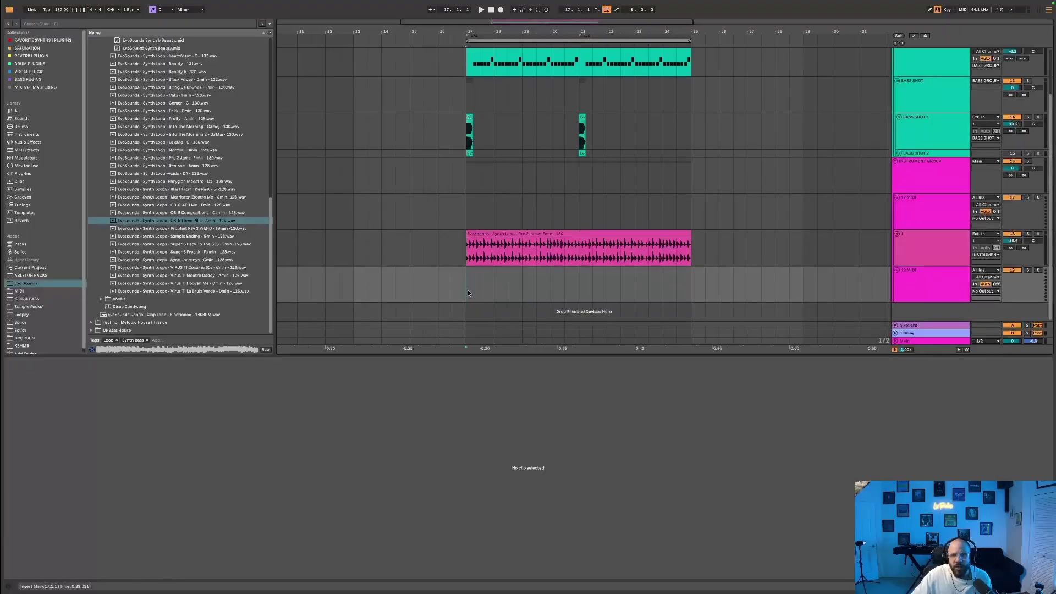
Step: Check the notes of the BASS 1 clip and reopen the Disco Candy Synth Loops folder to browse its audio loops
scroll(934, 125, "up", 1)
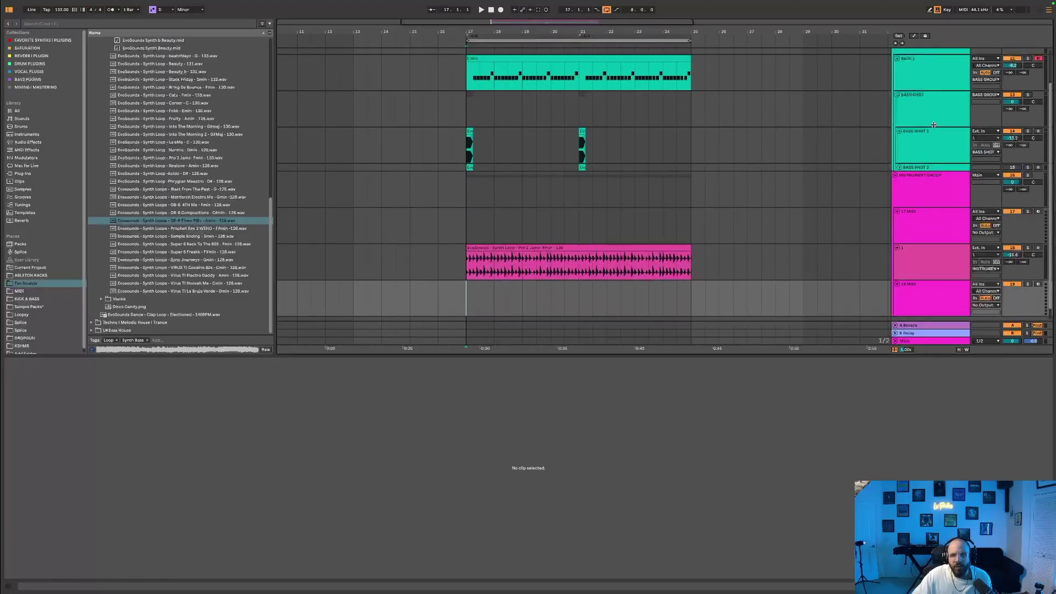
left_click(924, 88)
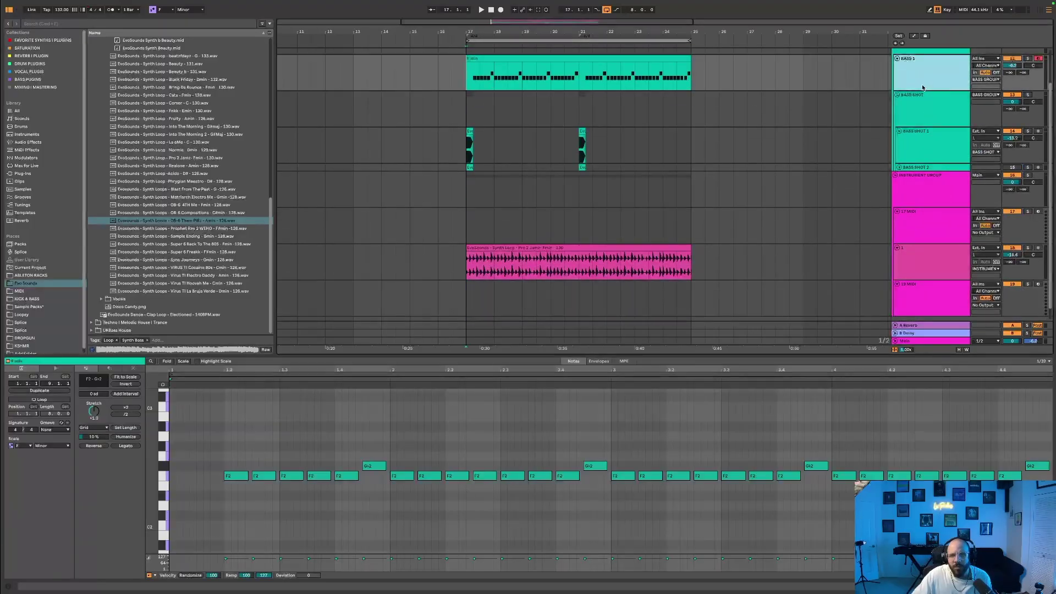
scroll(209, 119, "up", 5)
left_click(129, 83)
left_click(129, 76)
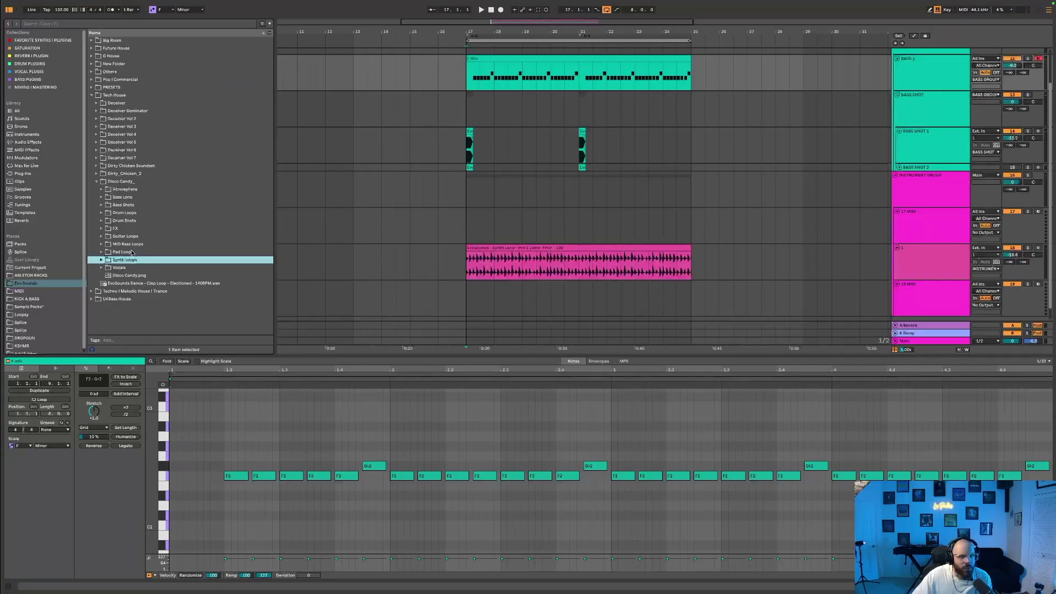
left_click(125, 260)
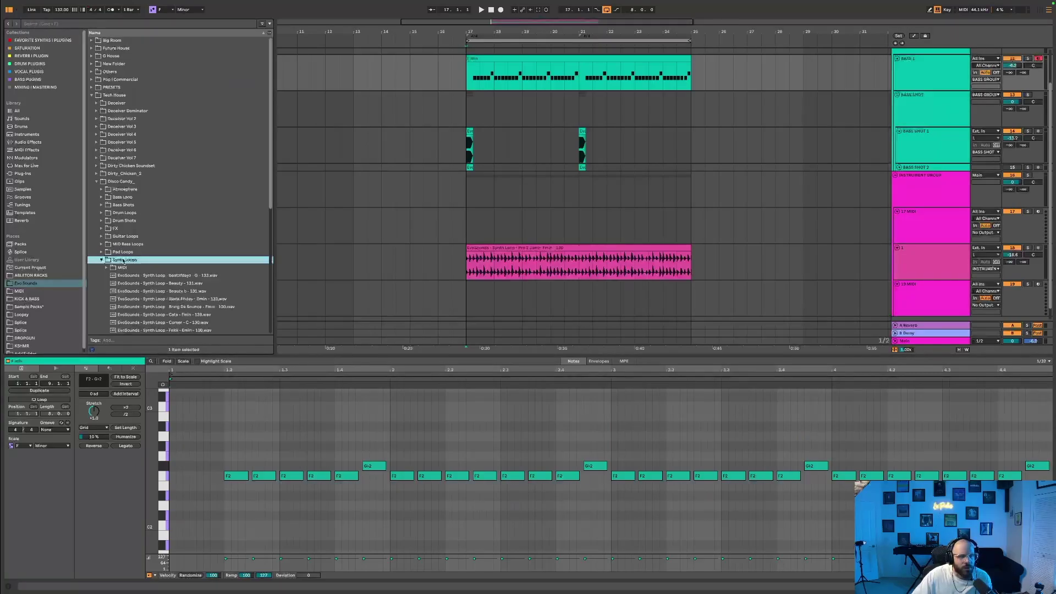
scroll(143, 253, "down", 2)
left_click(150, 248)
scroll(153, 256, "down", 1)
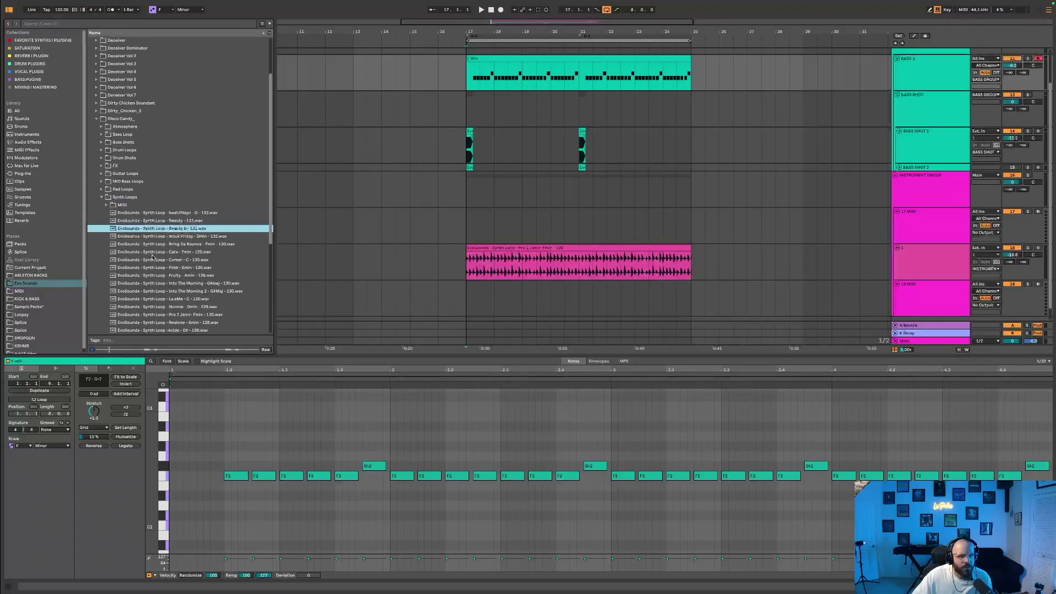
scroll(872, 263, "down", 1)
Step: Audition the synth loops and place the Corner - C - 130 loop at bar 17 on the new track below Pro 2 Jamz
left_click(920, 286)
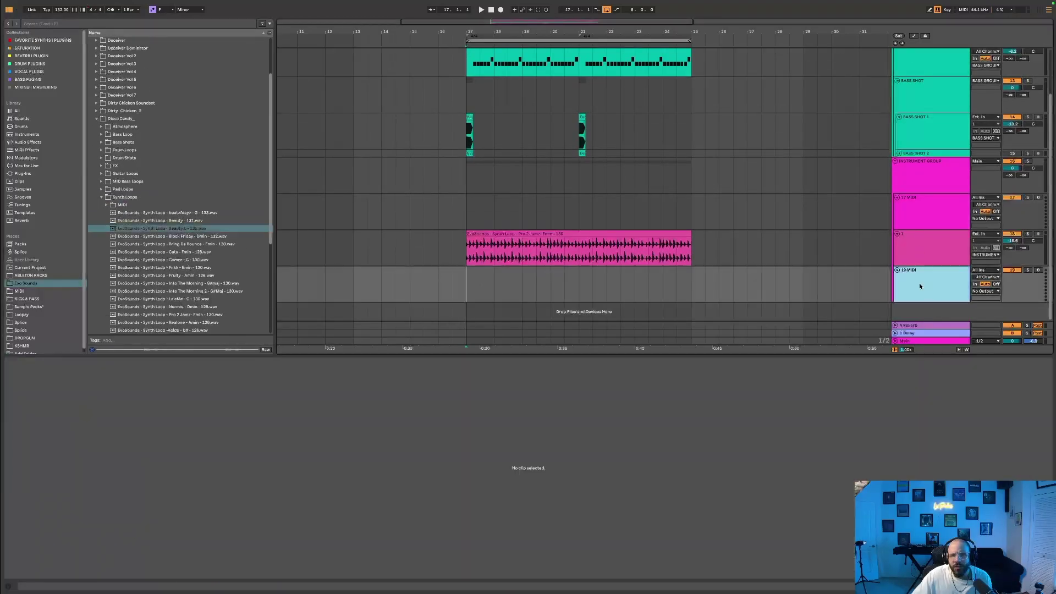
left_click_drag(501, 19, 476, 25)
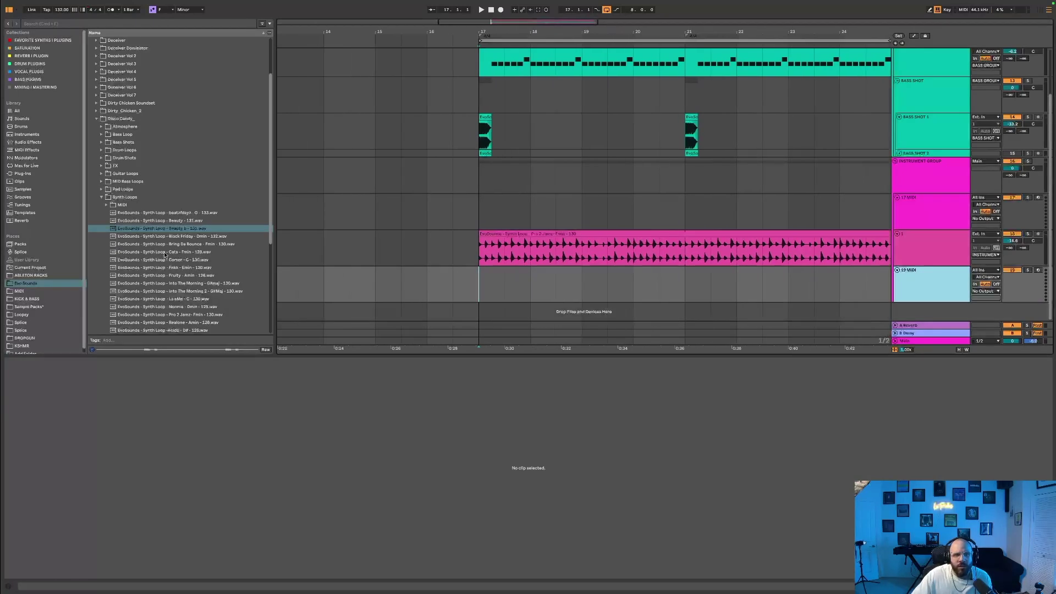
scroll(163, 235, "down", 1)
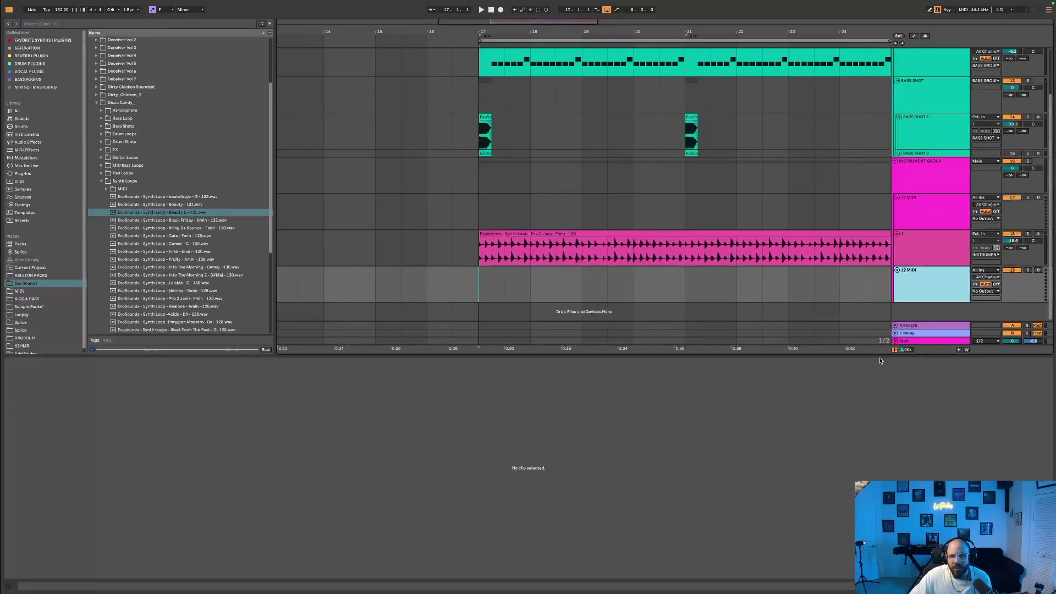
left_click(159, 213)
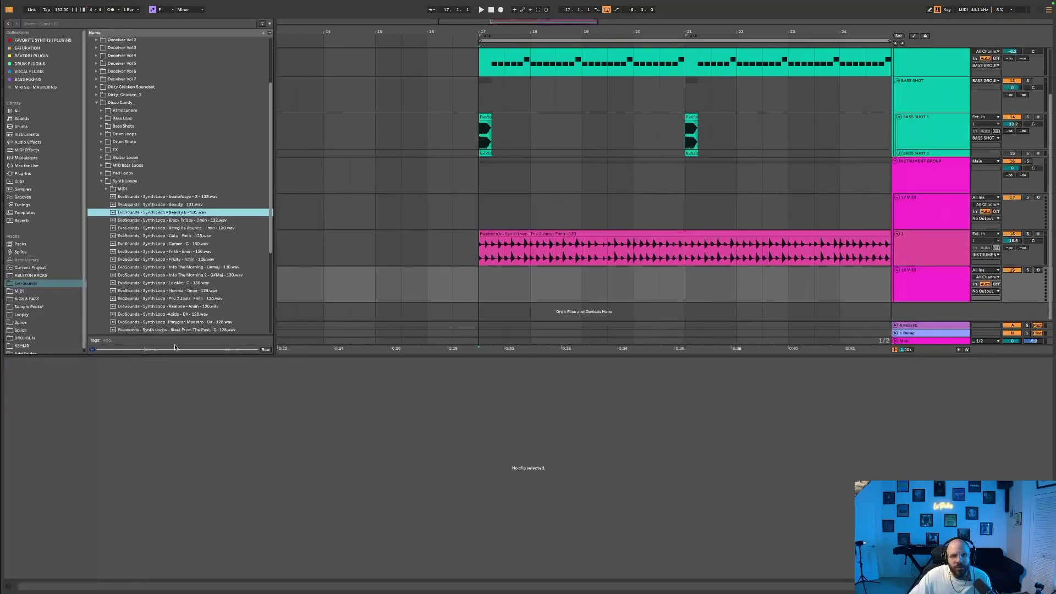
left_click(190, 220)
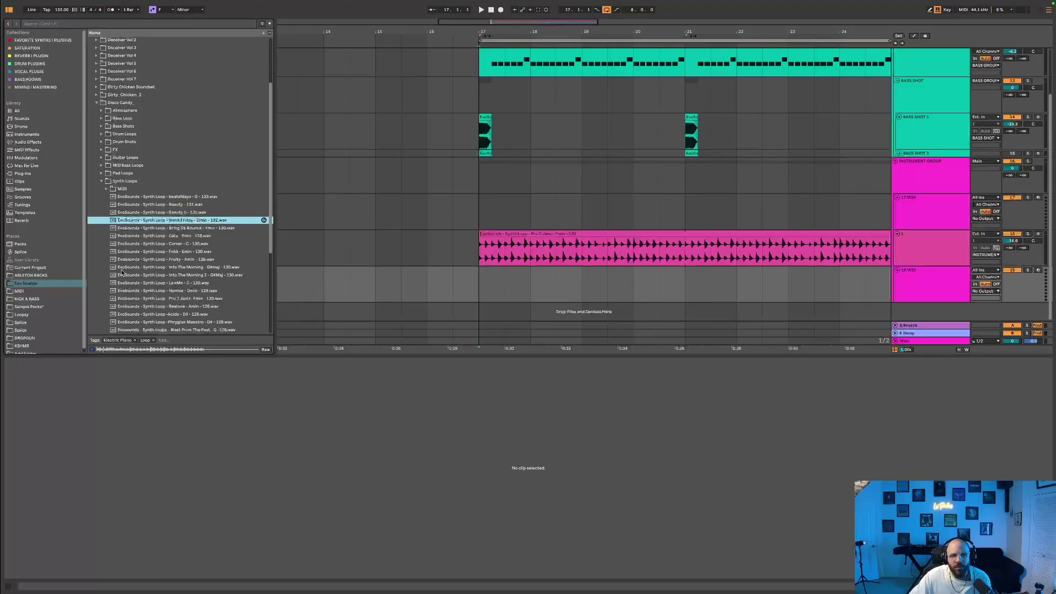
key("Down")
key("Down")
key("Down")
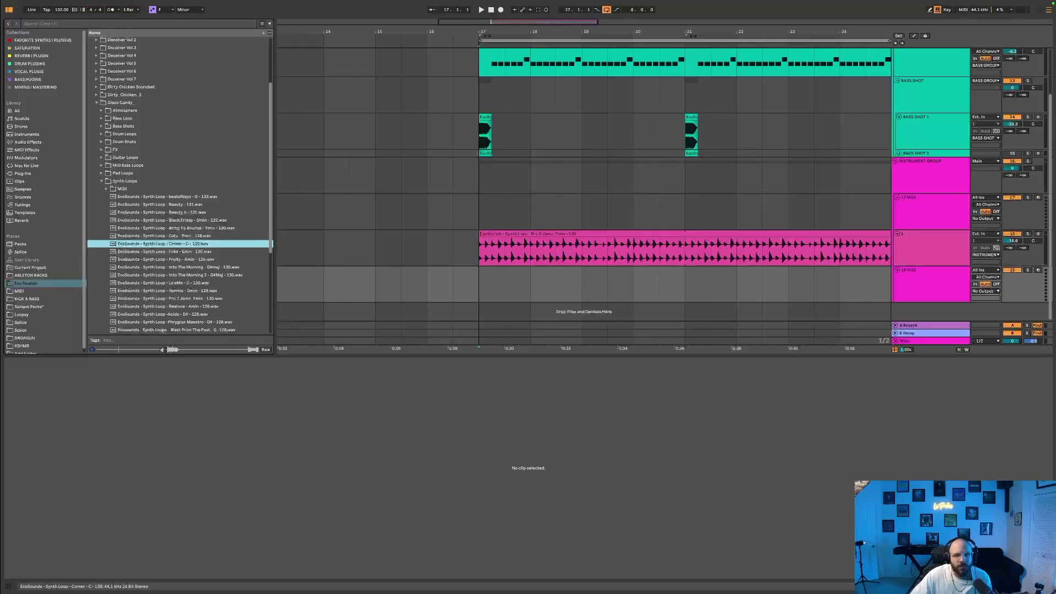
left_click_drag(174, 243, 480, 283)
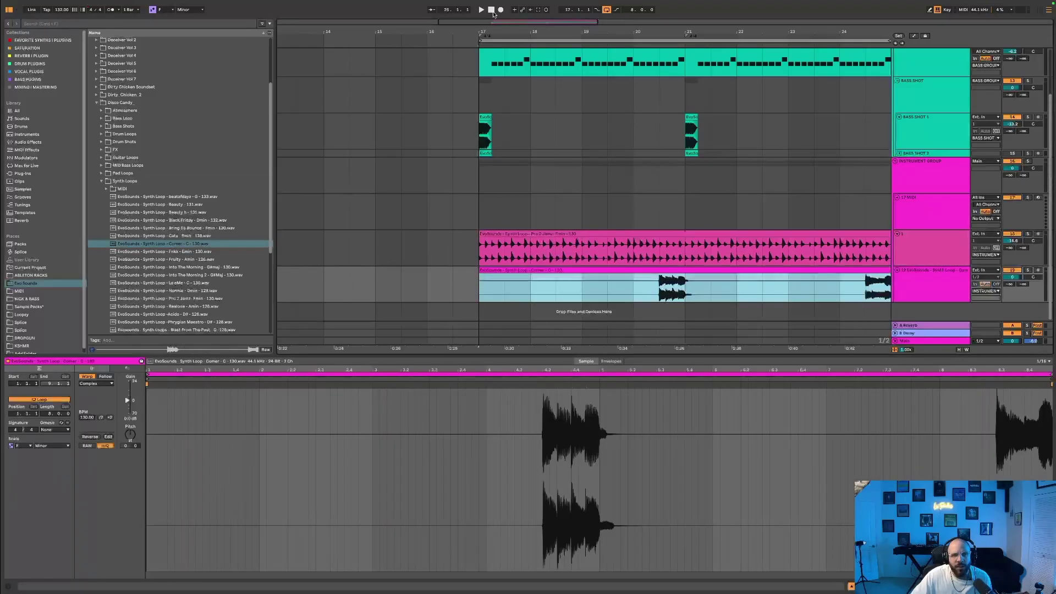
Step: Remove the first two bars of the Corner clip so it starts at bar 17 from source bar 3, and lower its track volume
left_click_drag(510, 21, 498, 6)
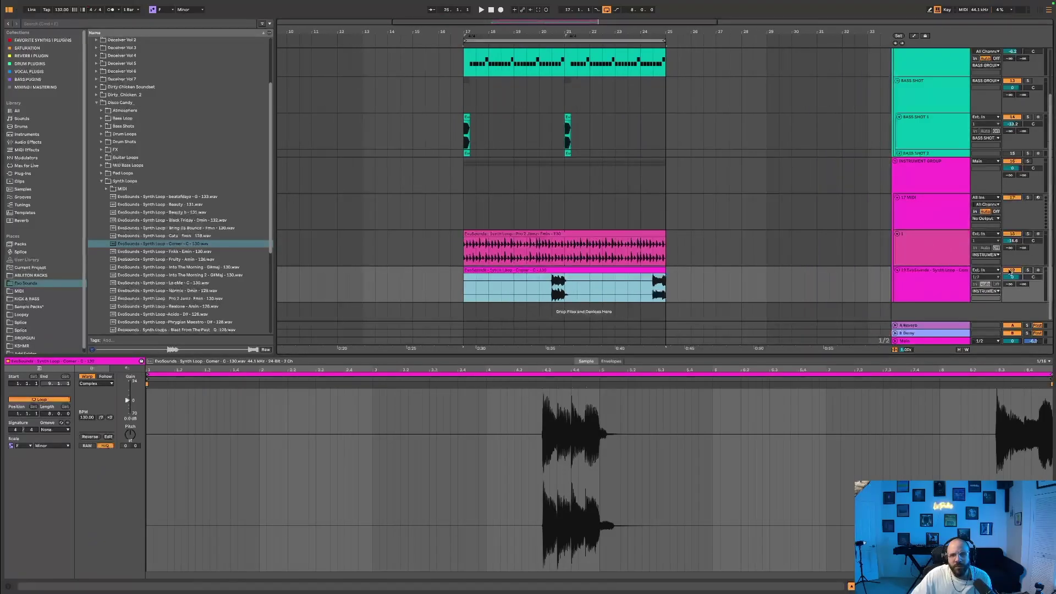
left_click(1008, 273)
mouse_move(464, 283)
left_mouse_down()
mouse_move(512, 269)
mouse_move(465, 270)
left_mouse_up()
left_click(1010, 277)
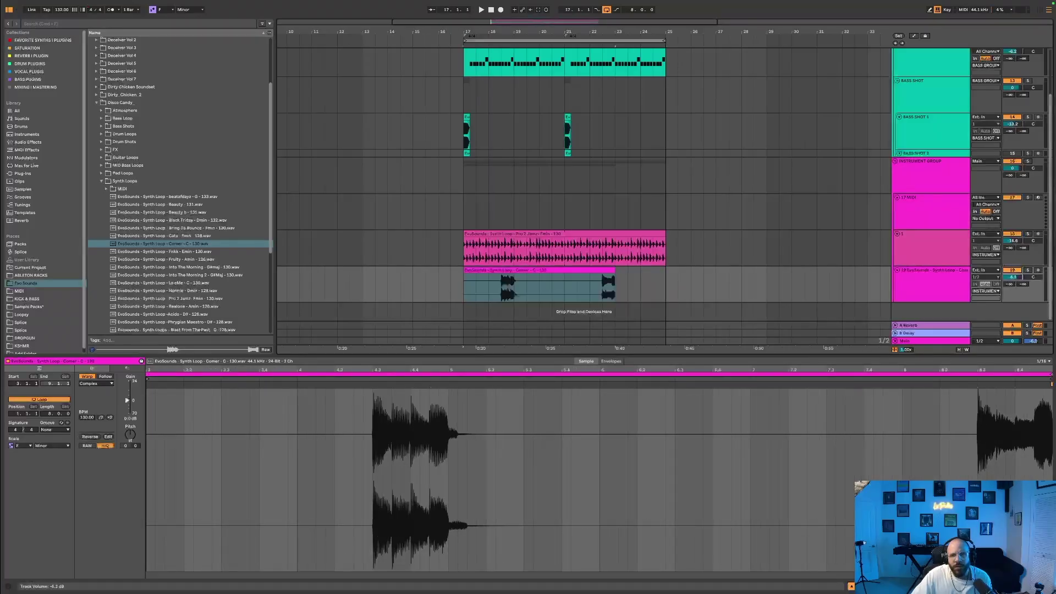
Step: Transpose the Corner clip up 5 semitones and lower its track volume to about -18 dB during playback
left_click(538, 267)
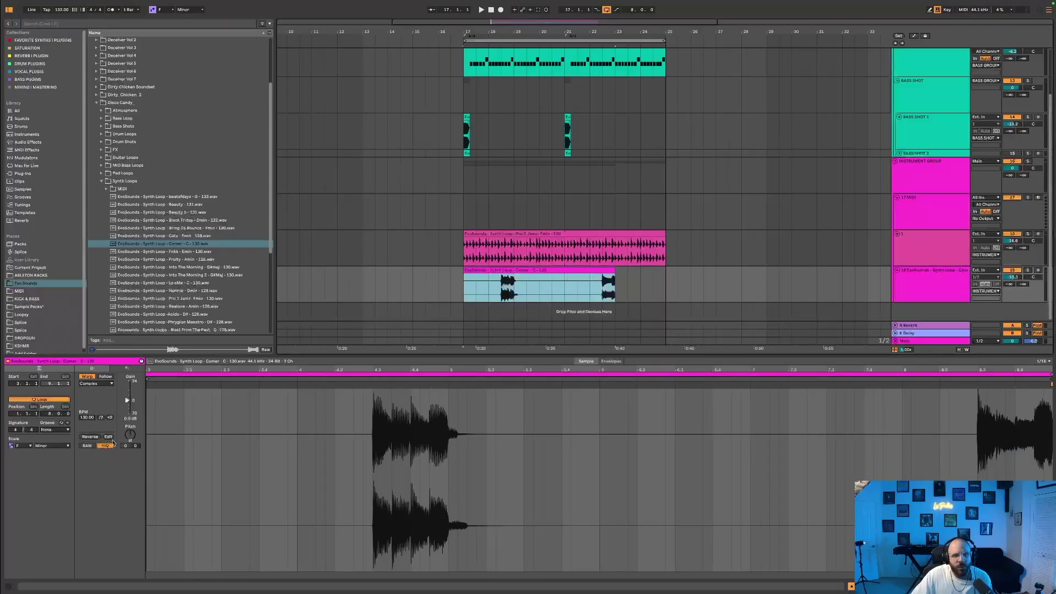
left_click(131, 439)
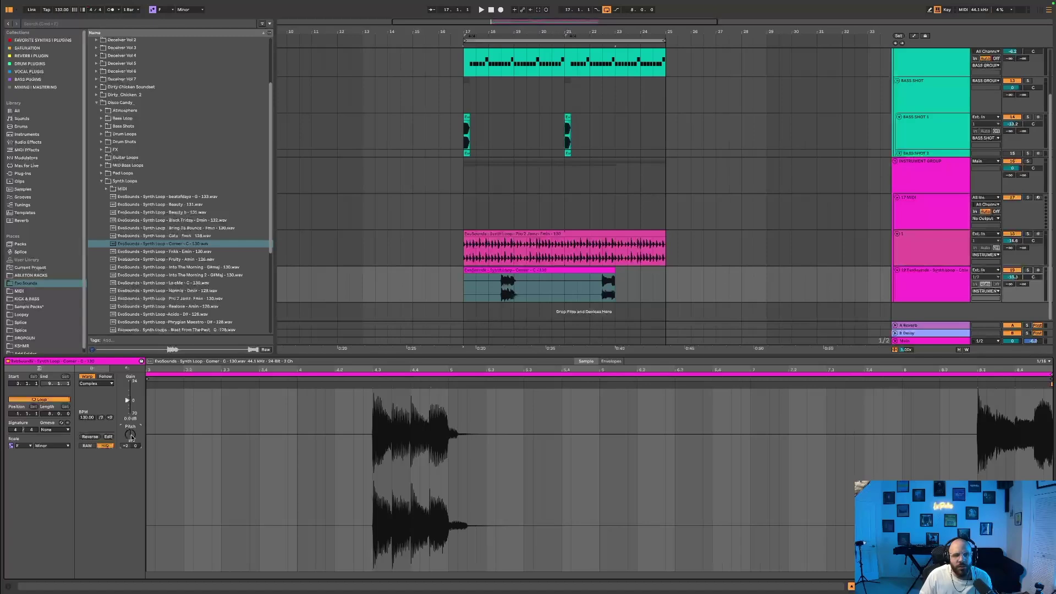
key("space")
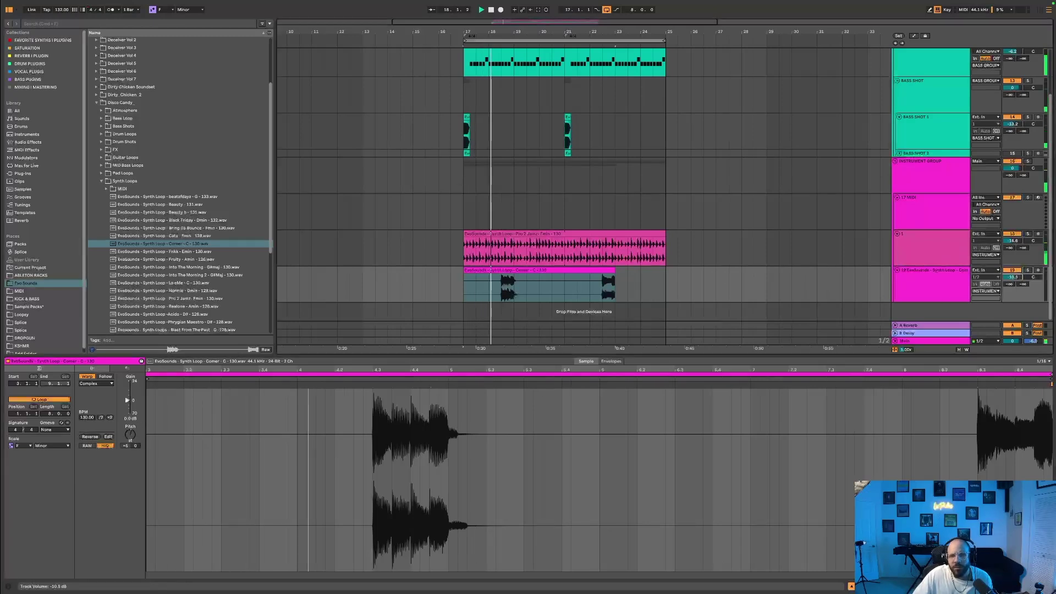
left_click_drag(1012, 277, 1011, 276)
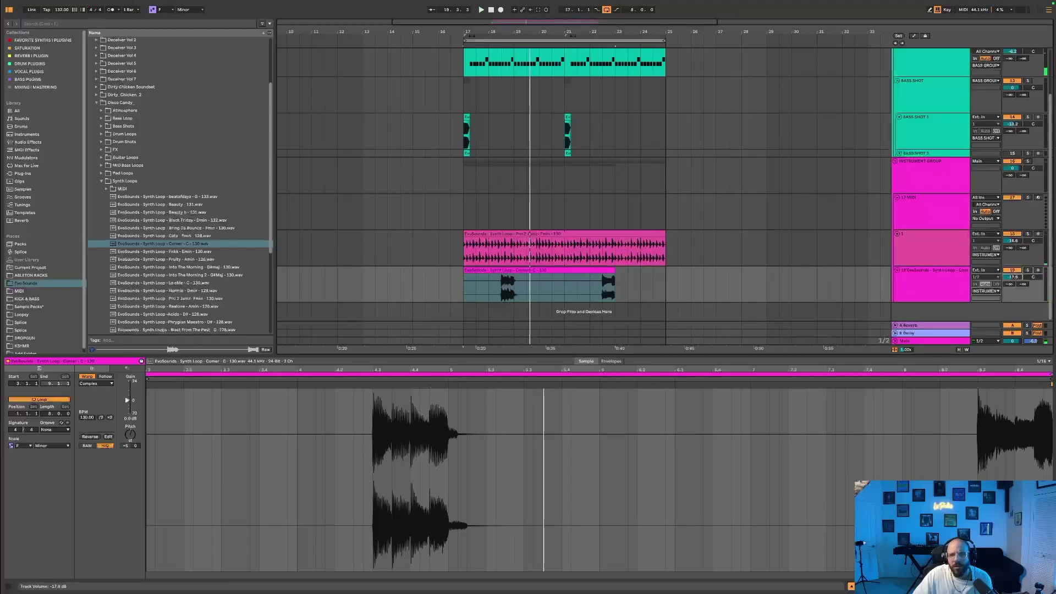
left_click(565, 288)
key("space")
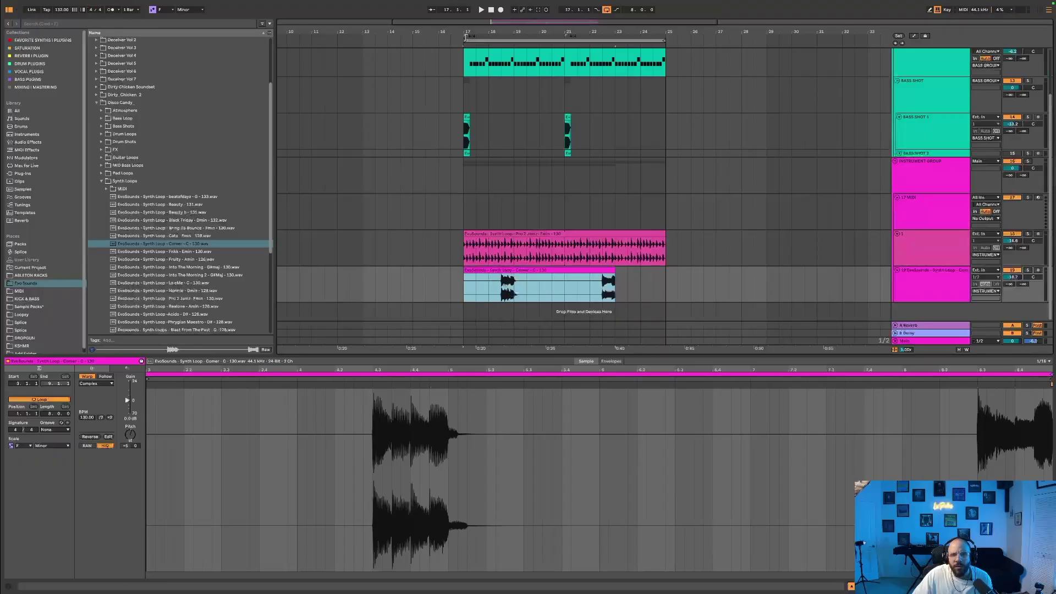
Step: Play the transposed Corner clip from bar 17 together with the Pro 2 Jamz loop and the bass
left_click_drag(462, 19, 488, 46)
left_click(490, 211)
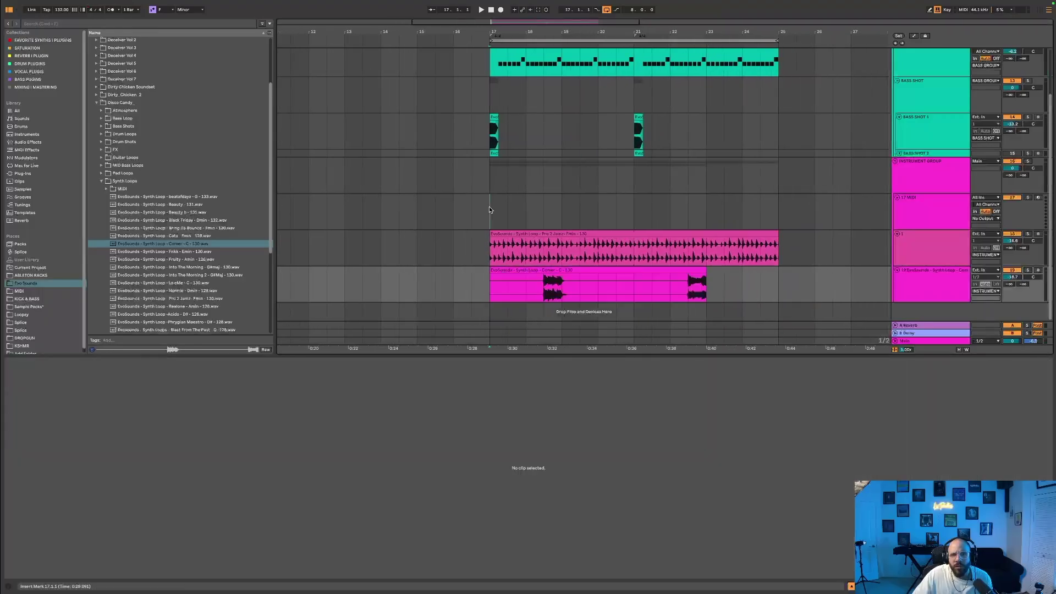
left_click(703, 270)
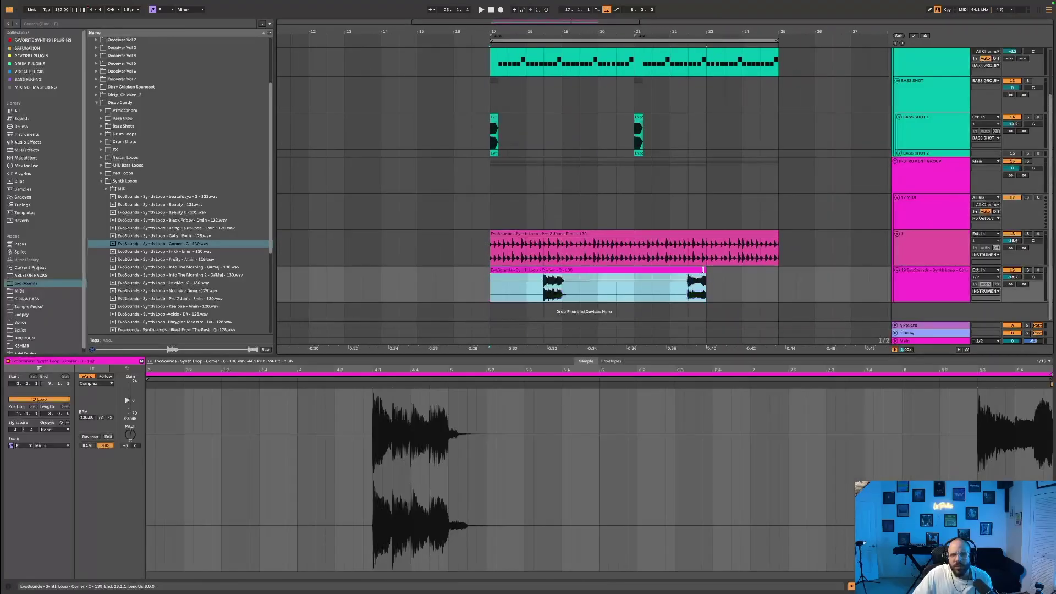
key("space")
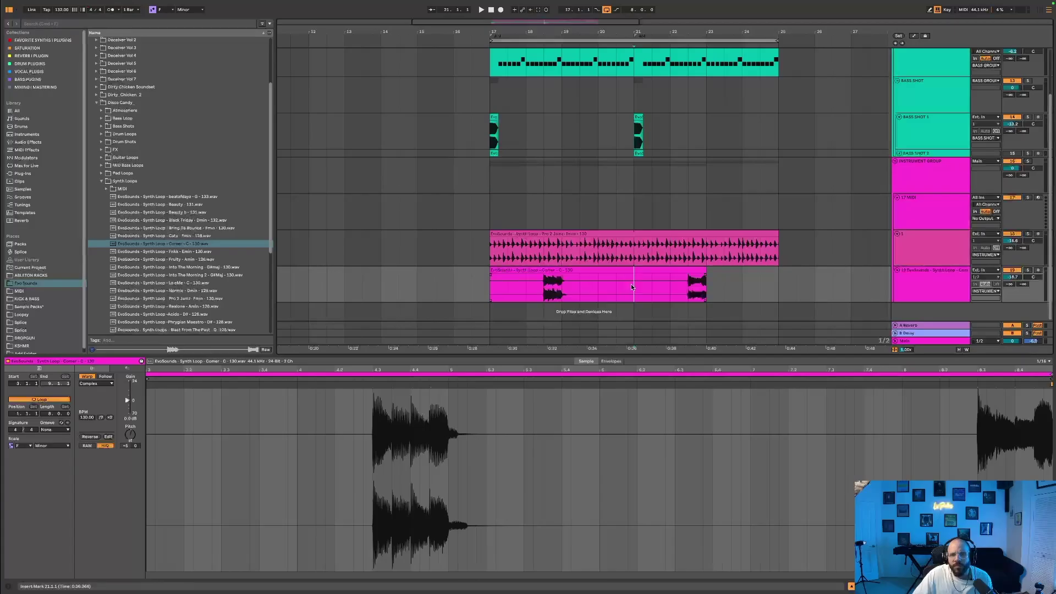
left_click(496, 280)
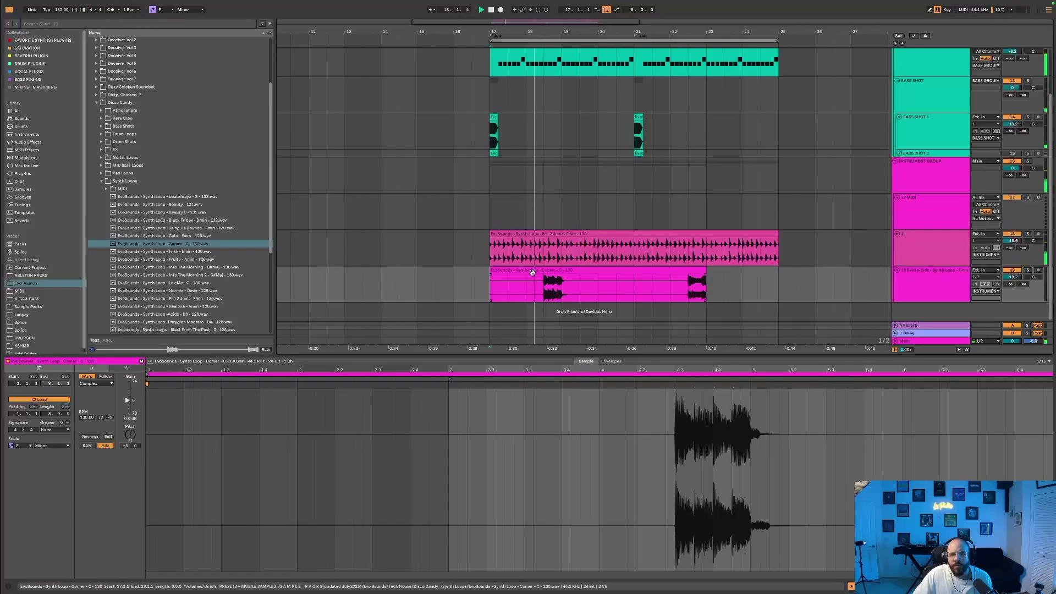
left_click(562, 270)
left_click(601, 285)
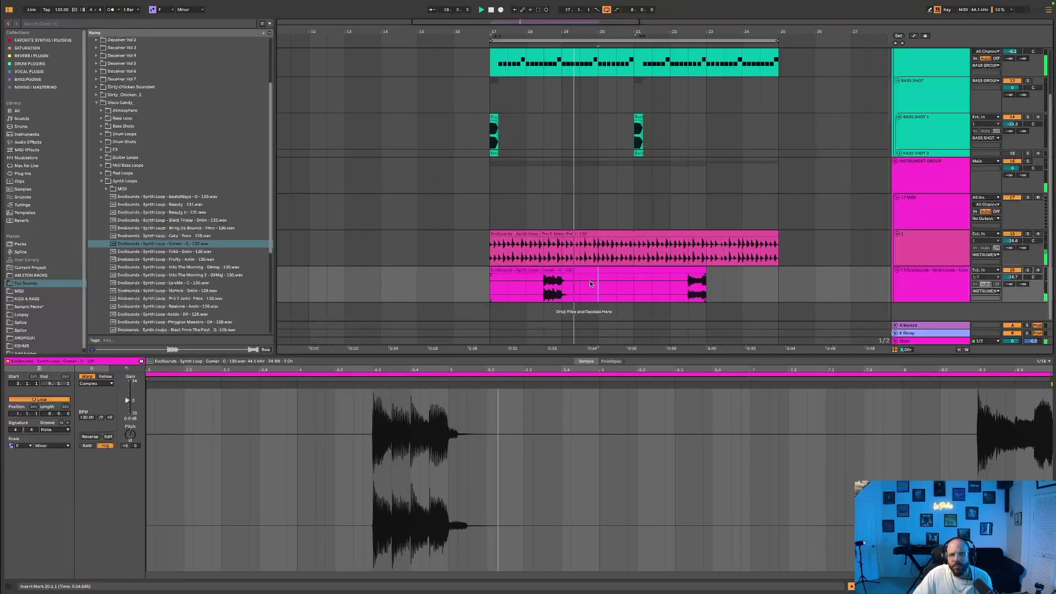
Step: Split the Corner clip at bar 21 and place the insert marker at bar 25 on its track
left_click(633, 292)
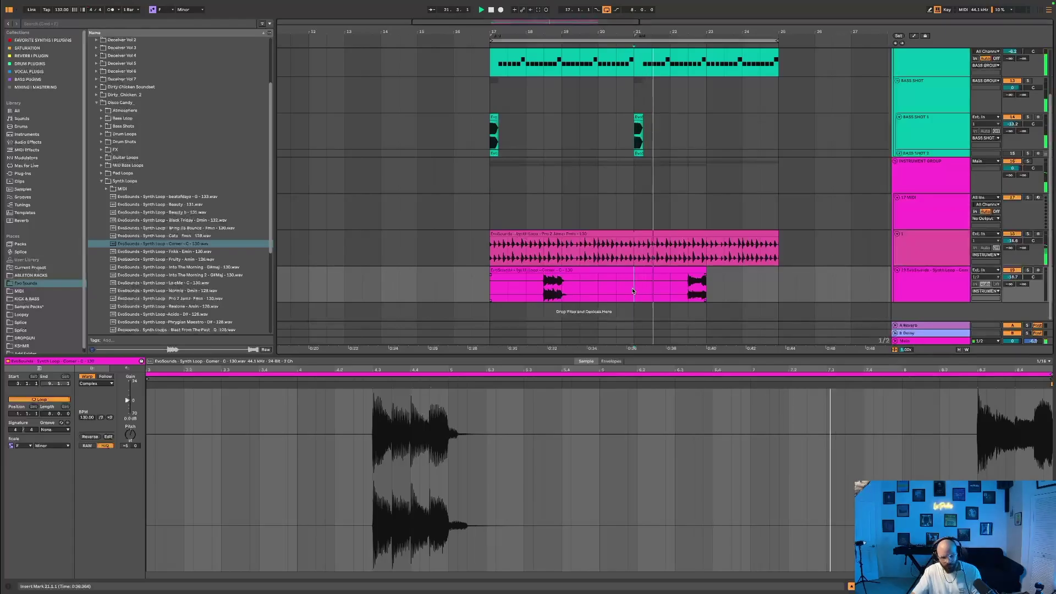
key("super+e")
left_click(678, 270)
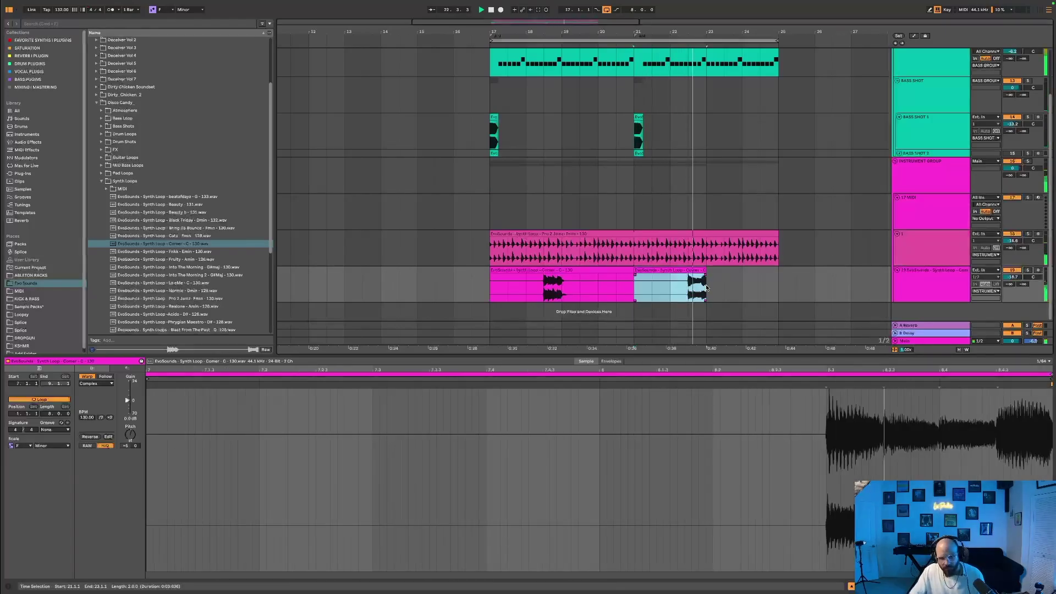
left_click(521, 272)
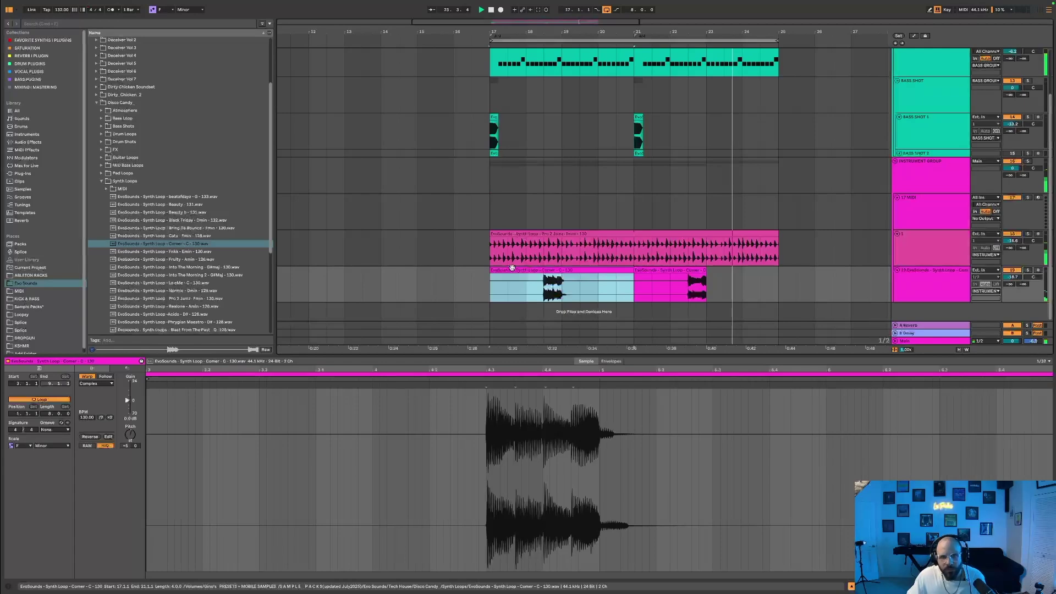
left_click(783, 284)
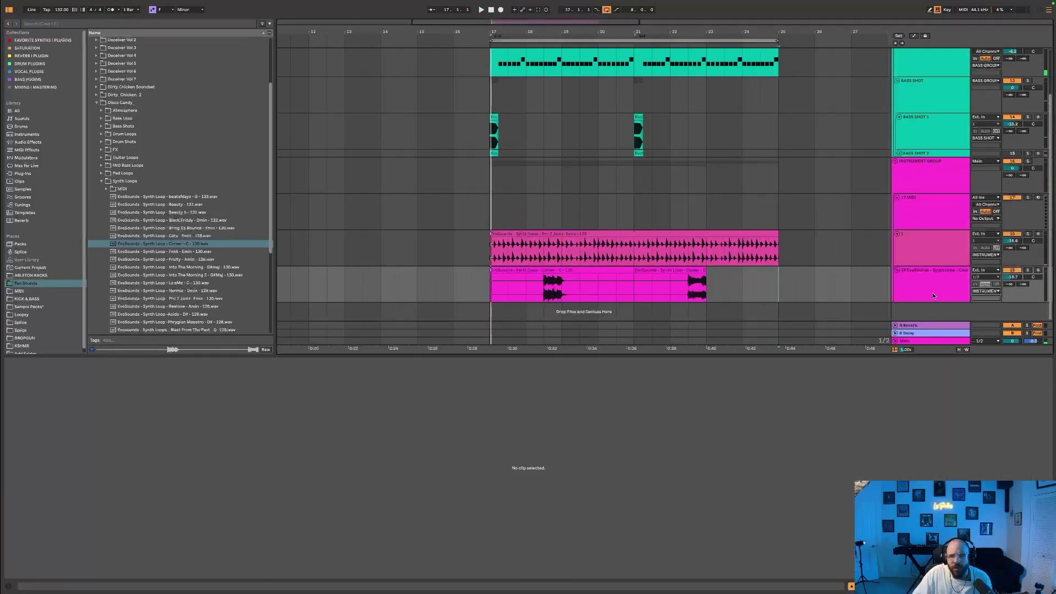
Step: Check the Corner track and look through the MIDI files in the Synth Loops folder for a matching melody
left_click(913, 282)
right_click(915, 271)
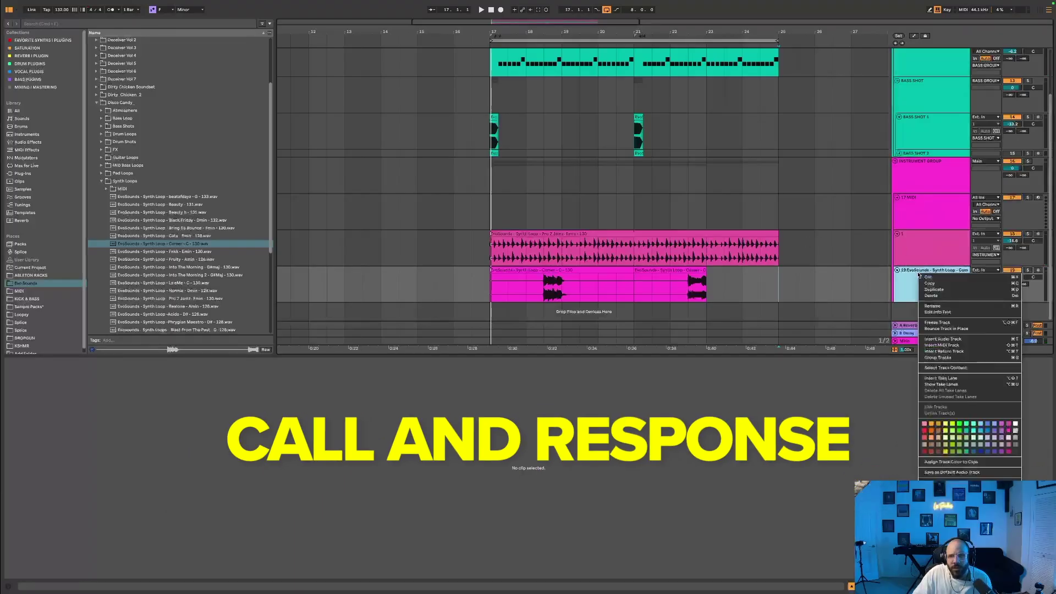
left_click(172, 246)
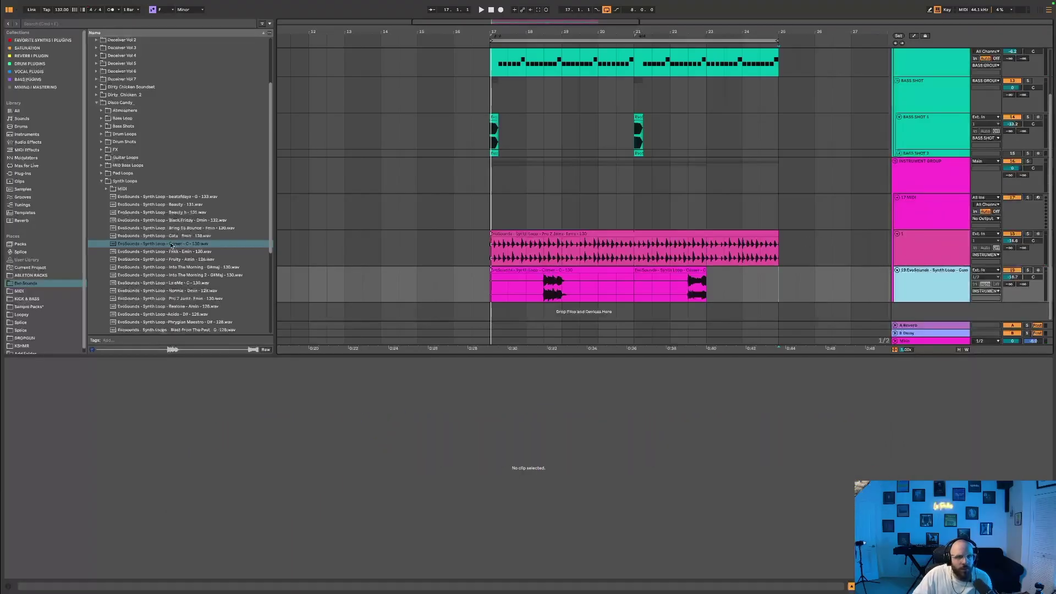
left_click(127, 189)
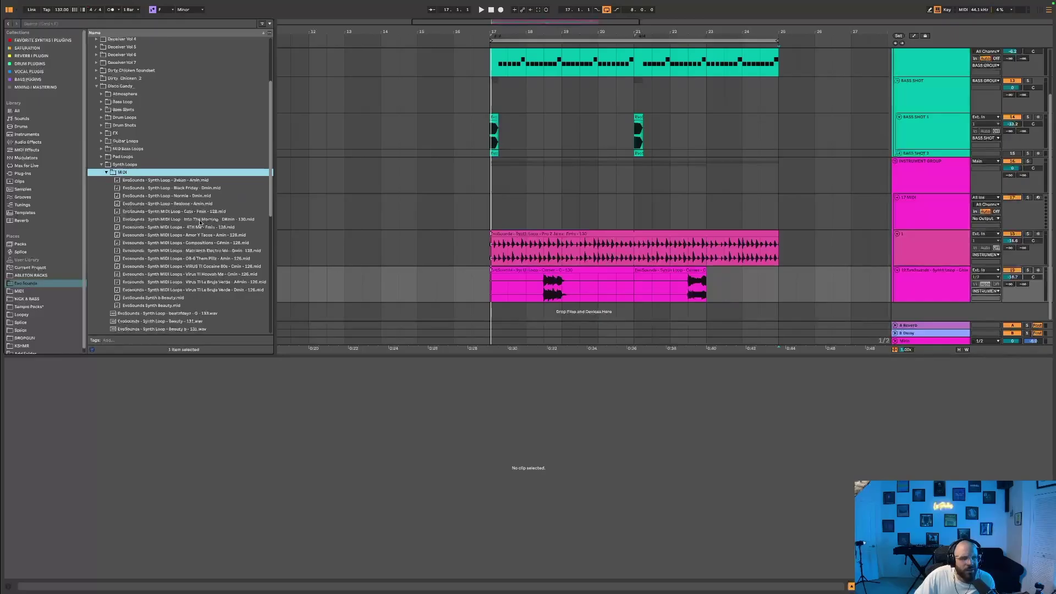
left_click(135, 175)
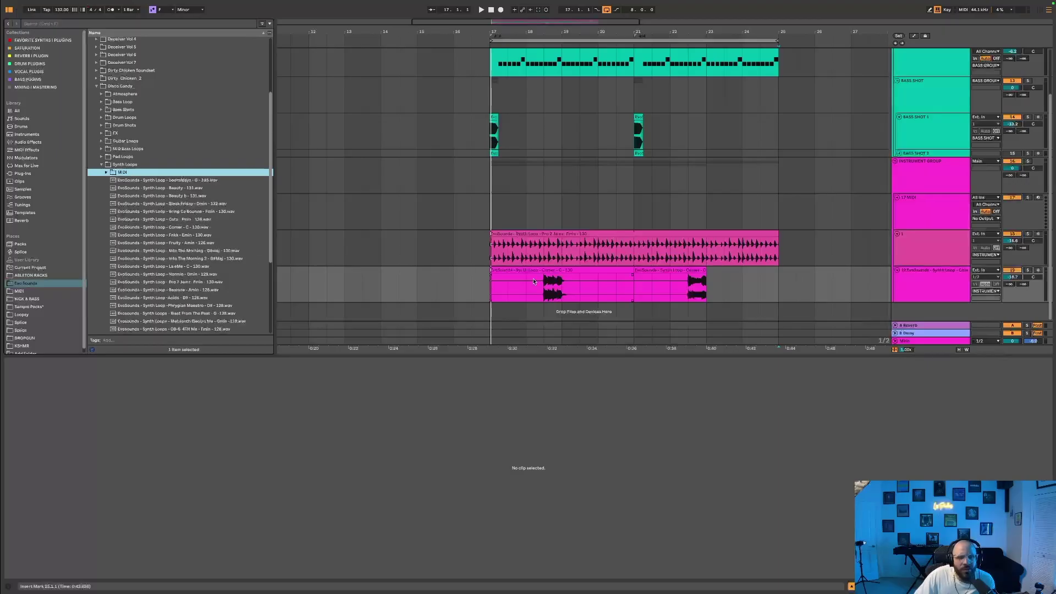
Step: Insert an empty half-bar MIDI clip from 18.3 to 19.1 on the 17 MIDI track, and select the BASS SHOT 1 track
left_click(544, 212)
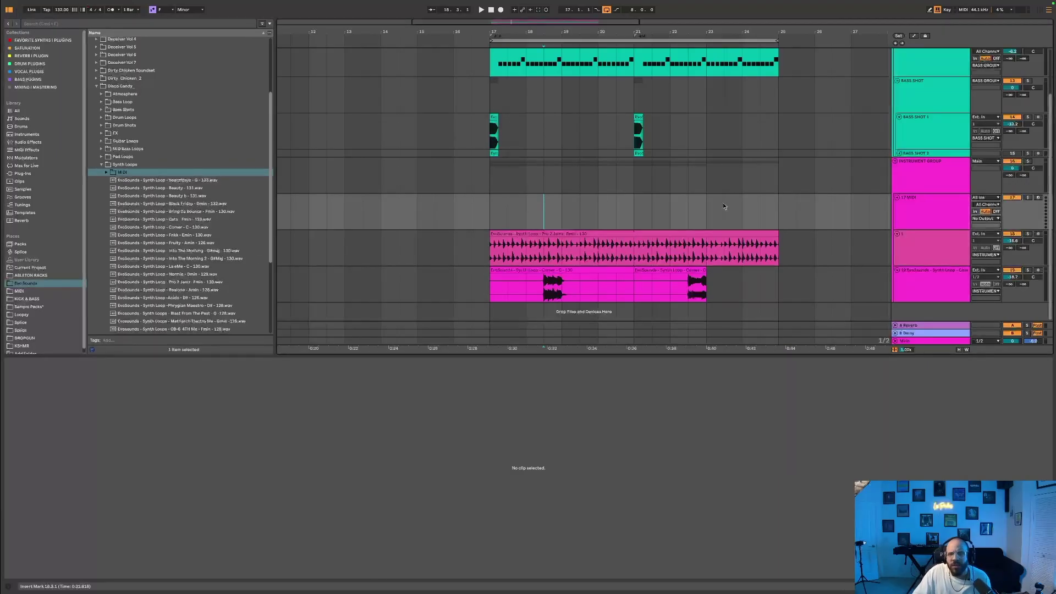
key("ctrl+shift+m")
left_click(556, 209)
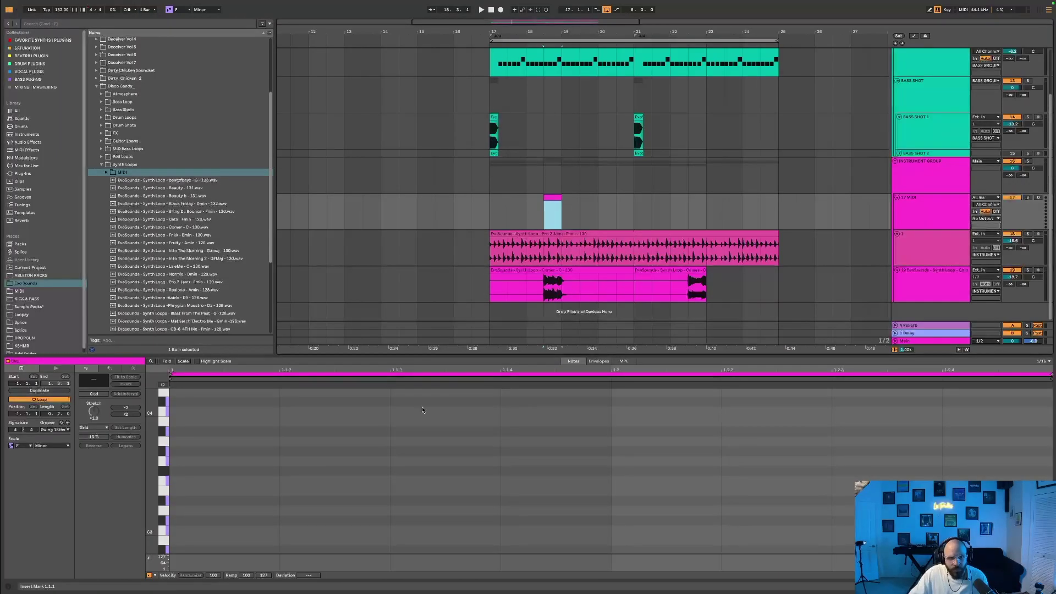
left_click(915, 132)
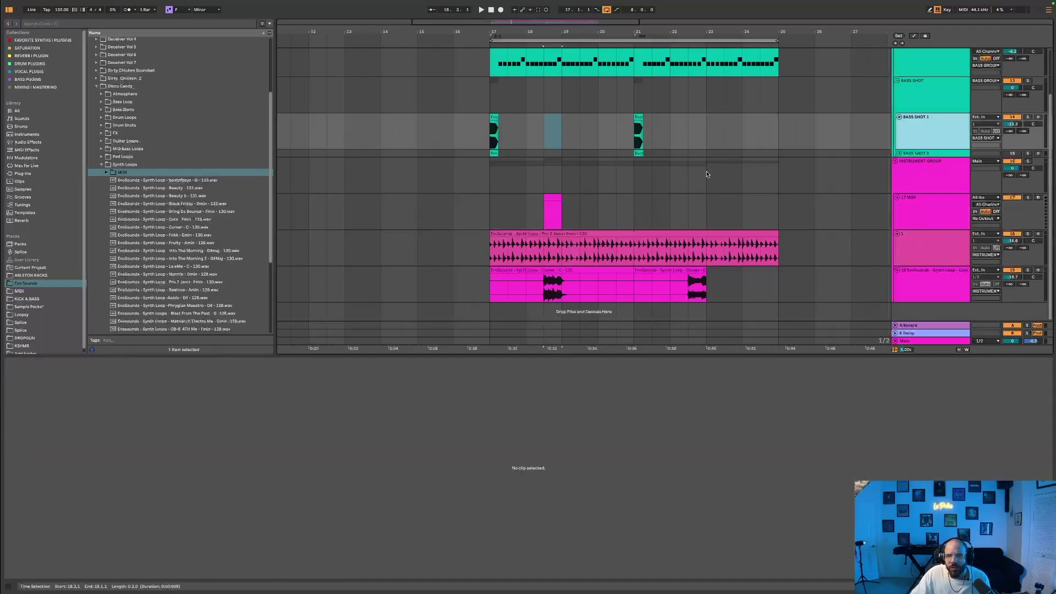
Step: Copy the Serum 2 instrument from the BASS 1 track onto the 17 MIDI track in the Instrument group
left_click(526, 61)
key("shift+Tab")
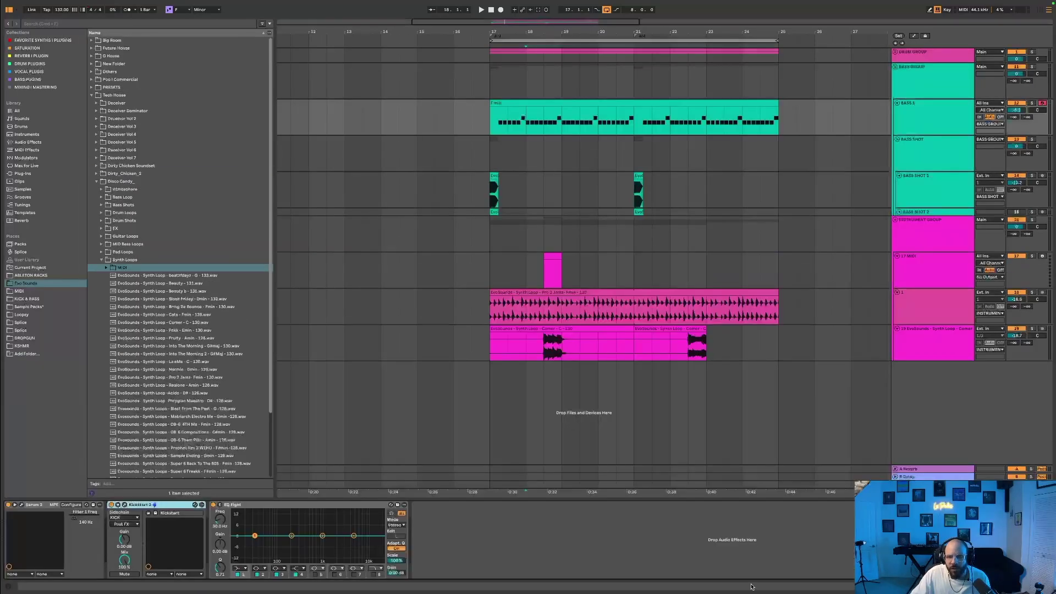
left_click(32, 506)
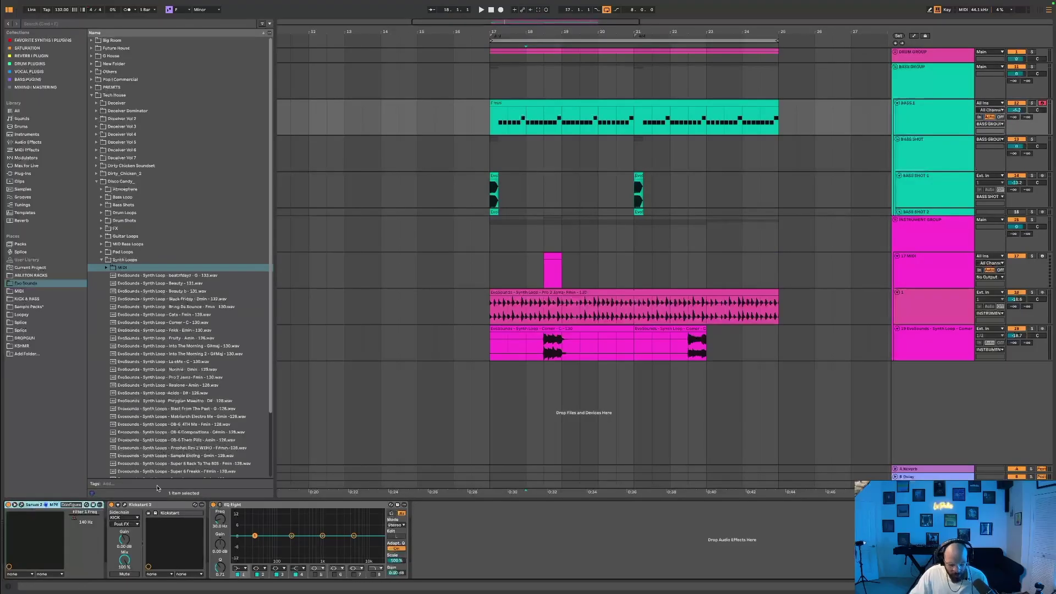
left_click(945, 247)
left_click(922, 271)
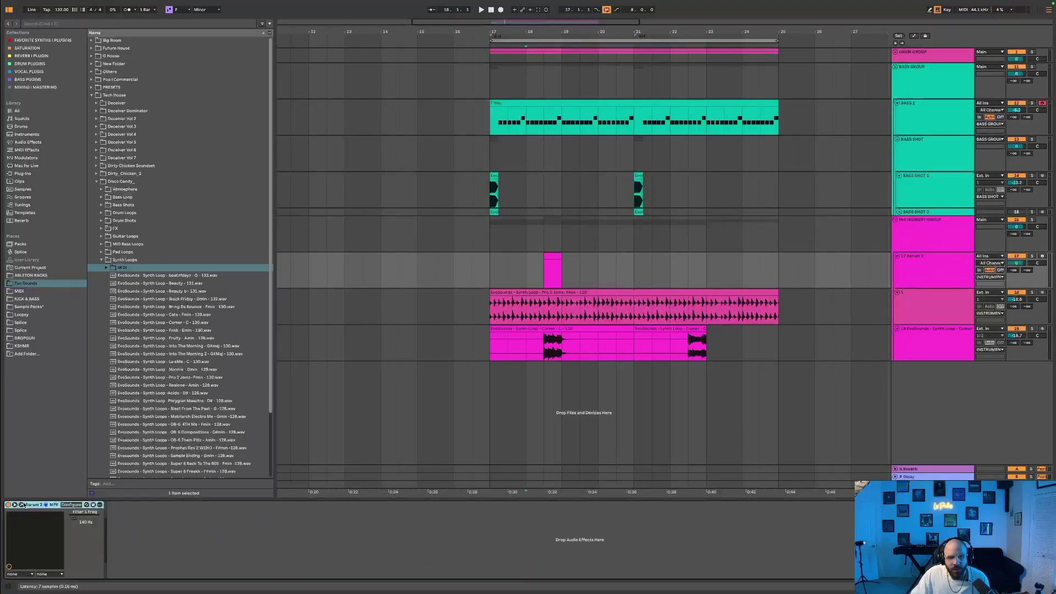
Step: Browse the lead presets in the copied Serum 2 and load LD - After Death, keeping the plug-in window clear of the arrangement
left_click(23, 504)
left_click(772, 259)
left_click(772, 259)
left_click(772, 259)
left_click(772, 259)
left_click(773, 259)
left_click(773, 259)
left_click(773, 259)
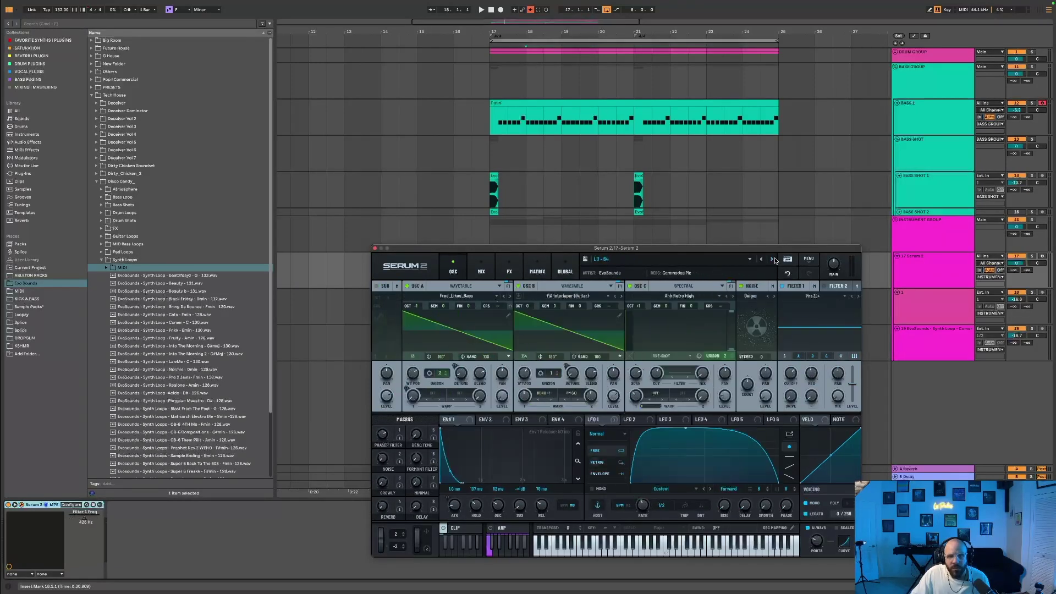
left_click(773, 259)
left_click(762, 259)
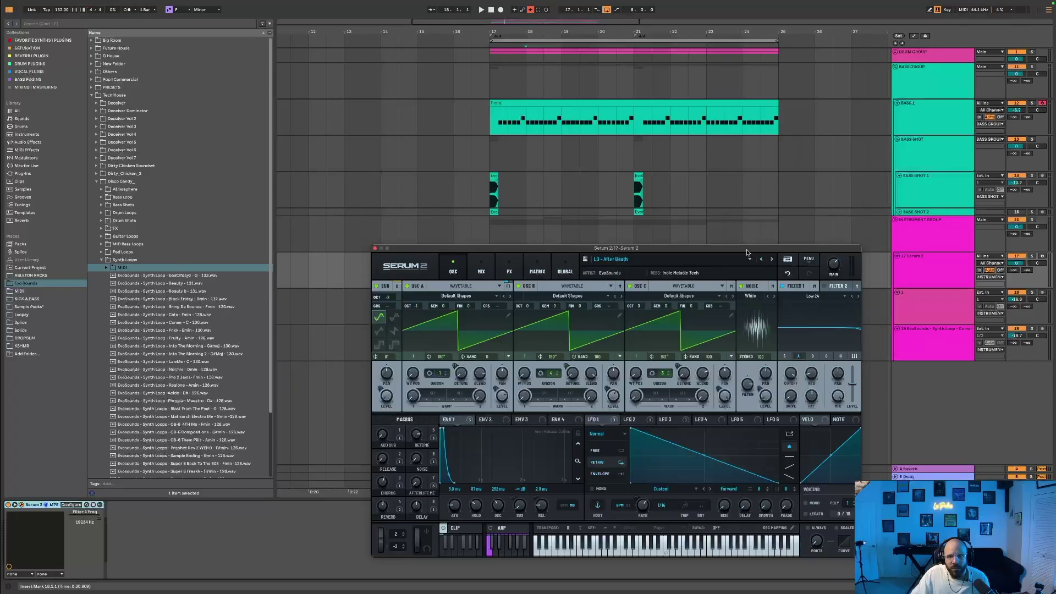
left_click_drag(747, 250, 788, 501)
Step: Fill the first half of the clip at 18.3 with four consecutive sixteenth notes: F3, Gb3, Ab3 and F3
left_click(557, 254)
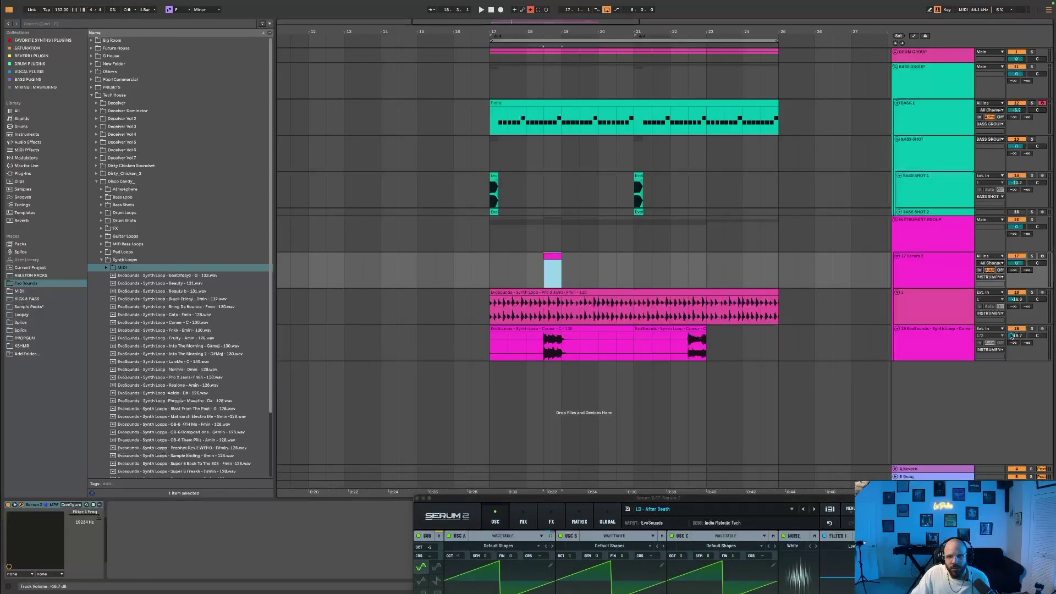
double_click(550, 269)
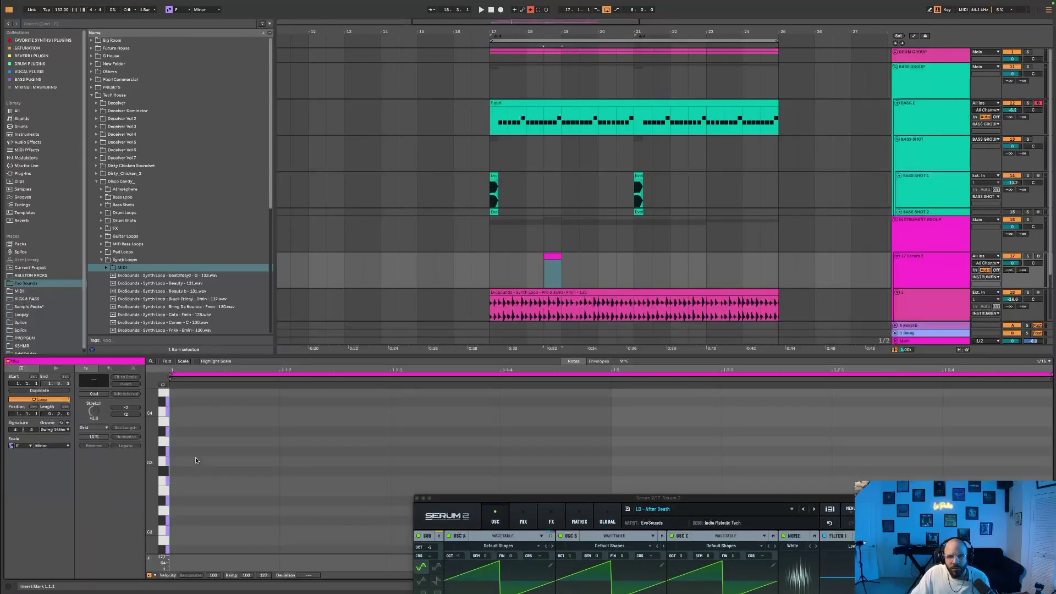
double_click(216, 463)
key("Down")
key("Down")
key("ctrl+d")
key("Up")
key("ctrl+d")
key("Up")
key("Up")
key("ctrl+d")
key("Down")
key("Down")
key("Down")
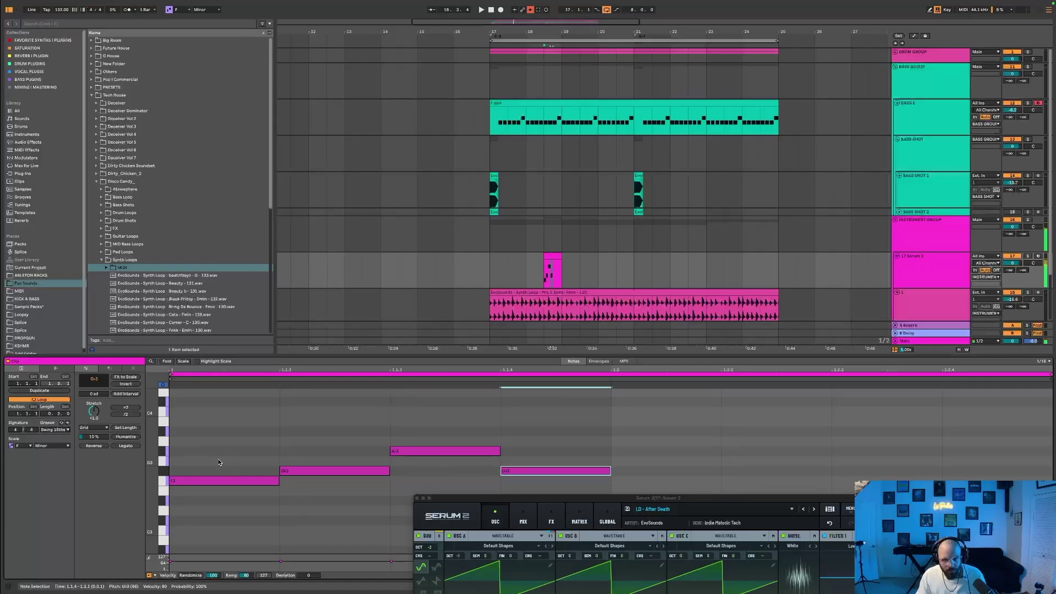
Step: Audition the four-note phrase and stretch all its notes to double length
key("space")
left_click(219, 462)
key("ctrl+a")
left_click(126, 407)
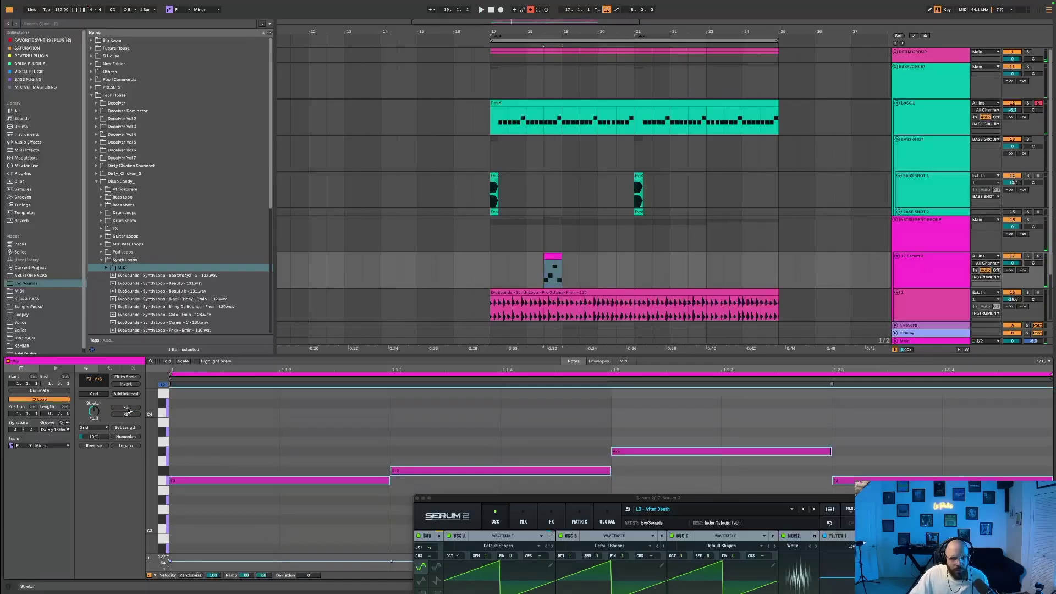
Step: Play the new Serum 2 phrase from bar 17 with the other parts and check the devices on the Instrument group
left_click(489, 270)
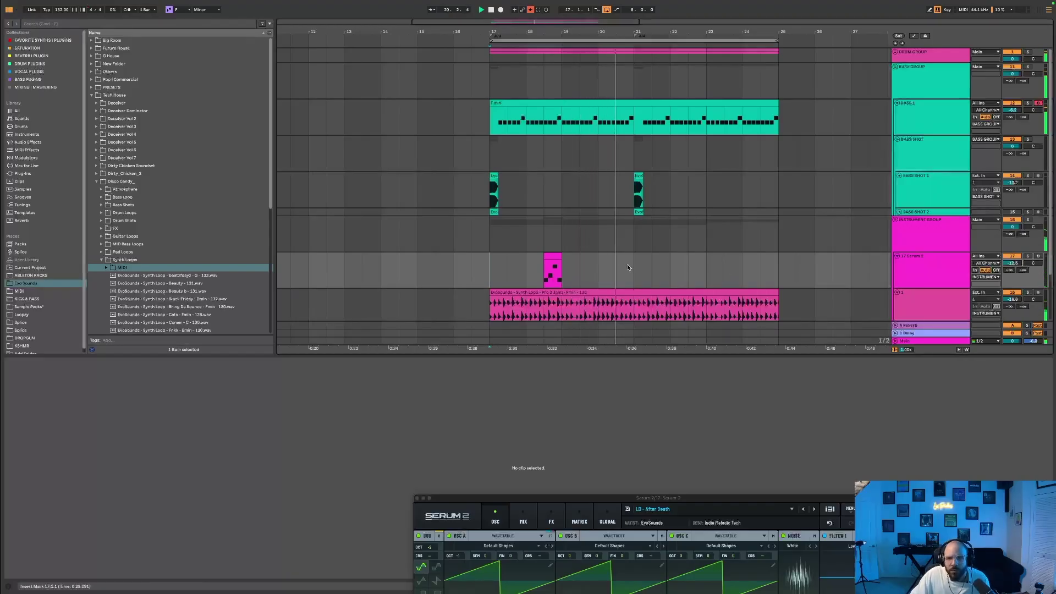
scroll(934, 240, "down", 2)
left_click(934, 239)
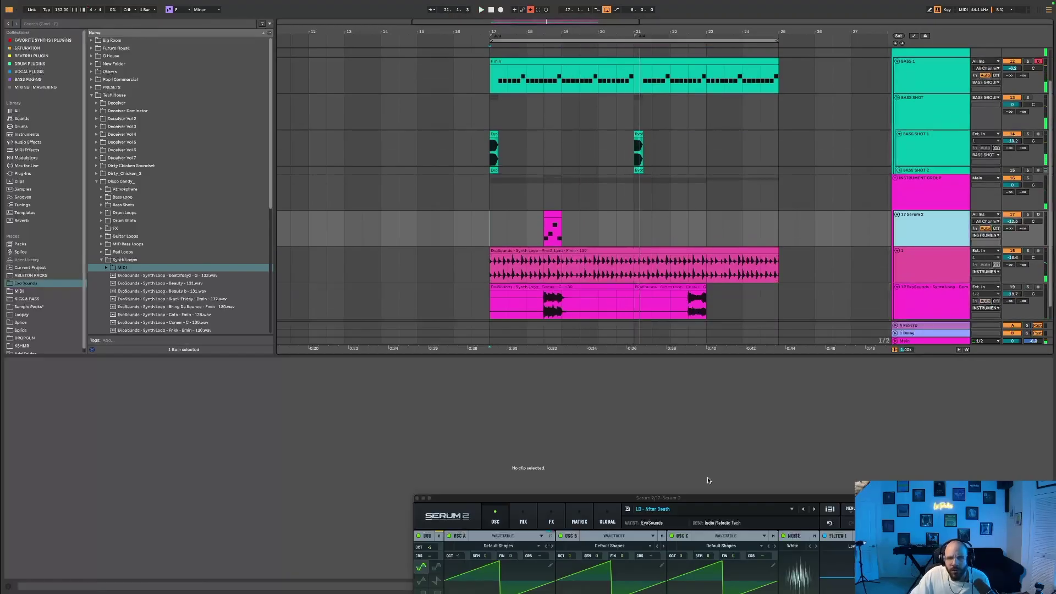
left_click_drag(704, 500, 631, 375)
left_click(521, 228)
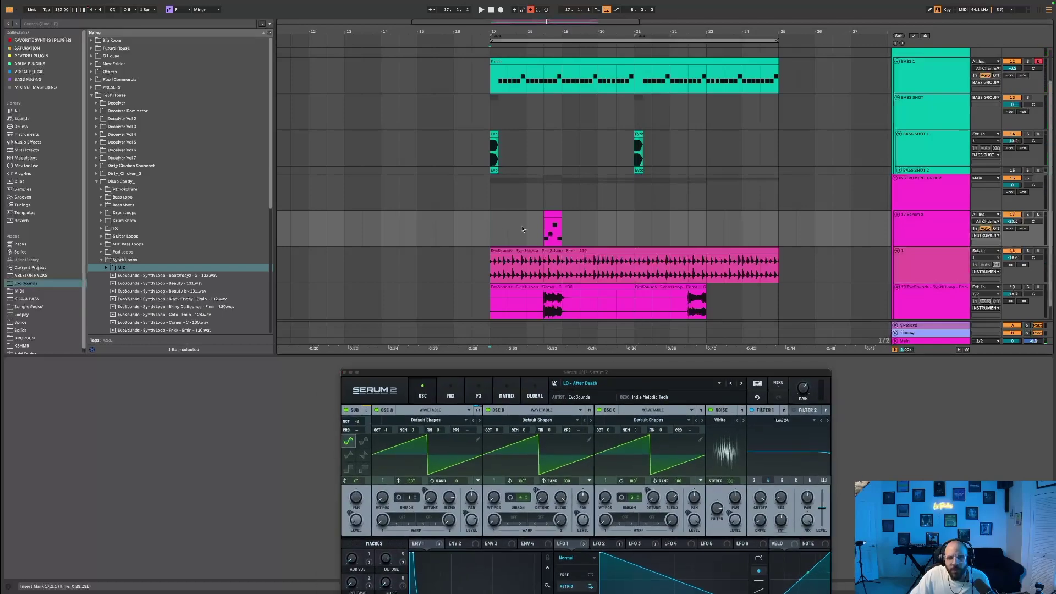
left_click(926, 207)
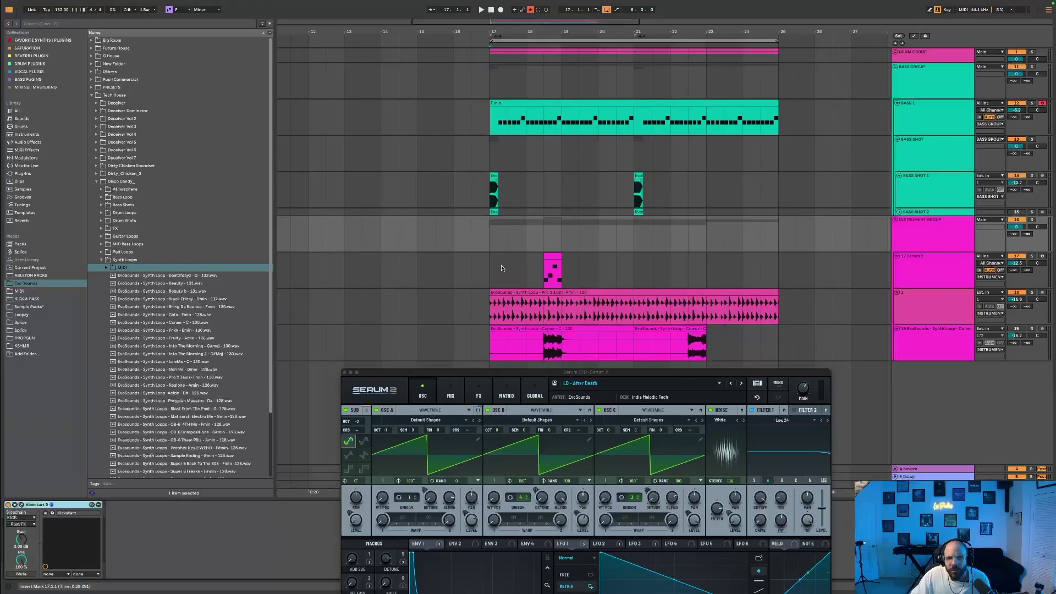
Step: Try the LD - All I Needed preset during playback and return to LD - After Death
left_click(490, 269)
key("space")
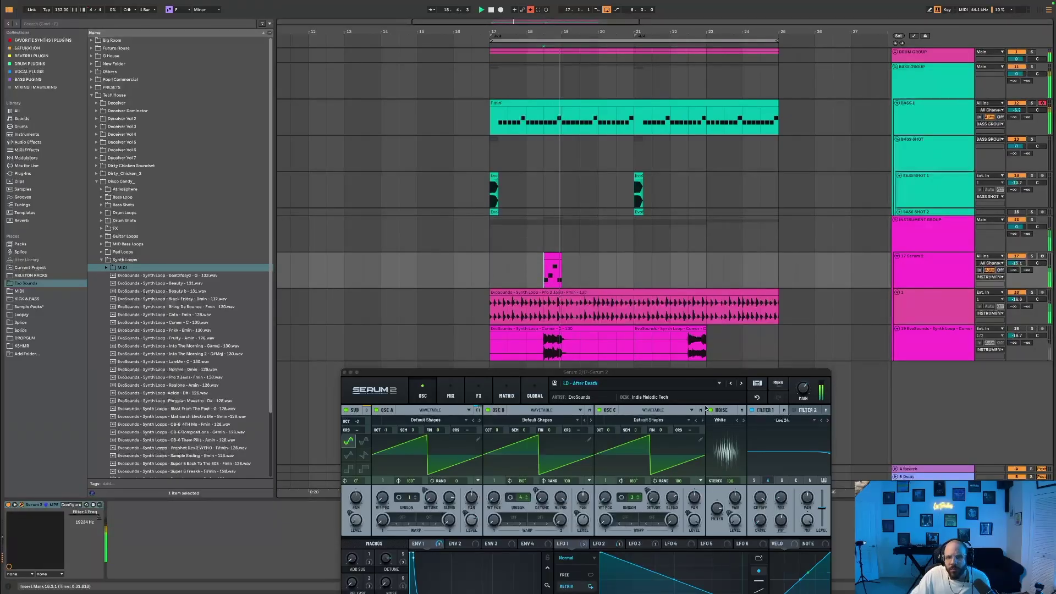
left_click(731, 384)
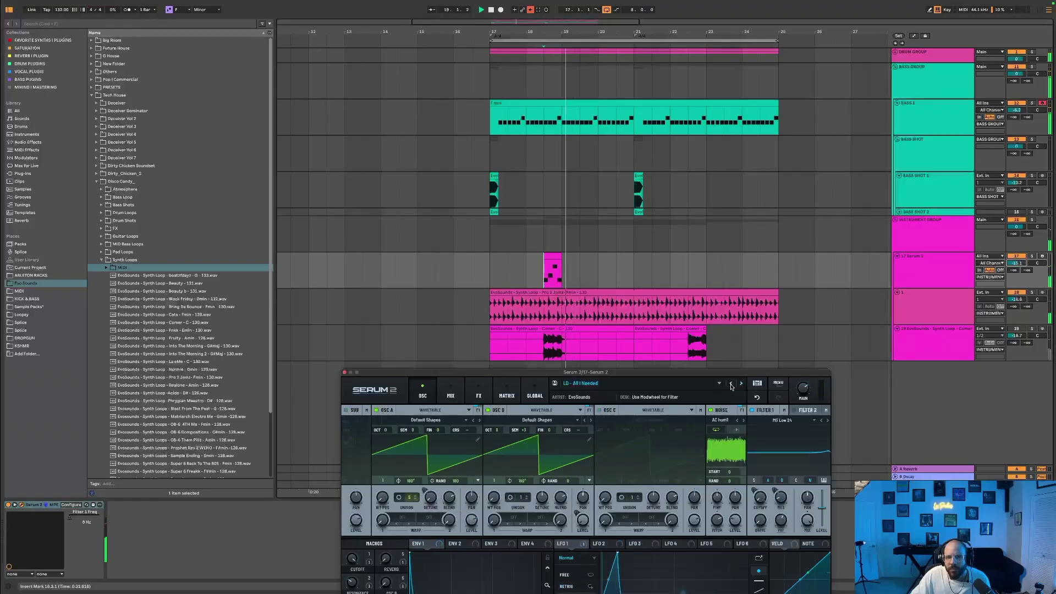
left_click(731, 383)
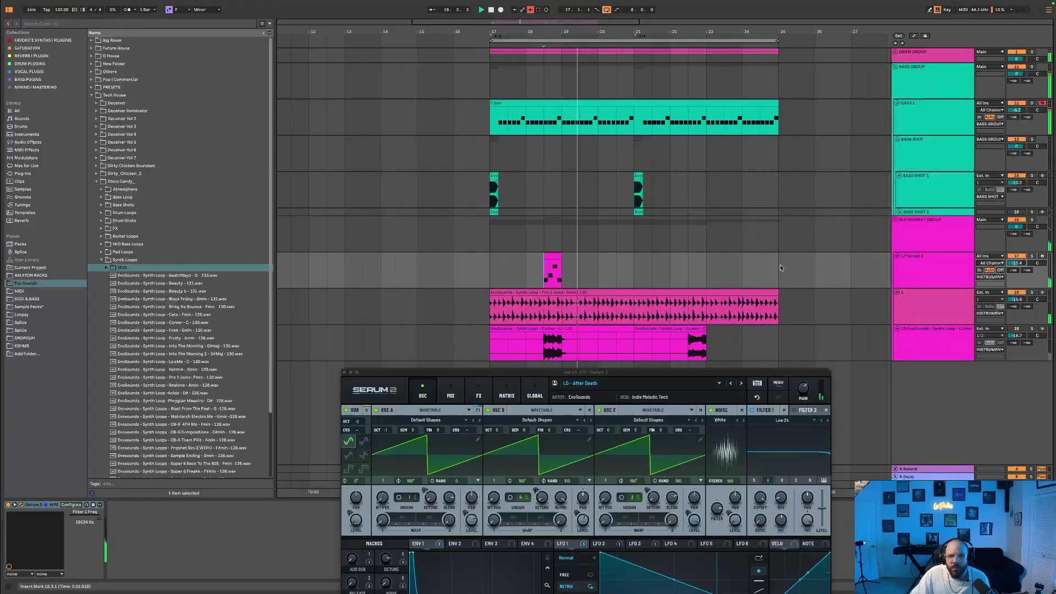
Step: Insert a MIDI track below the Serum 2 track, naming the Serum 2 track CALL and the new one RESPONSE
right_click(928, 272)
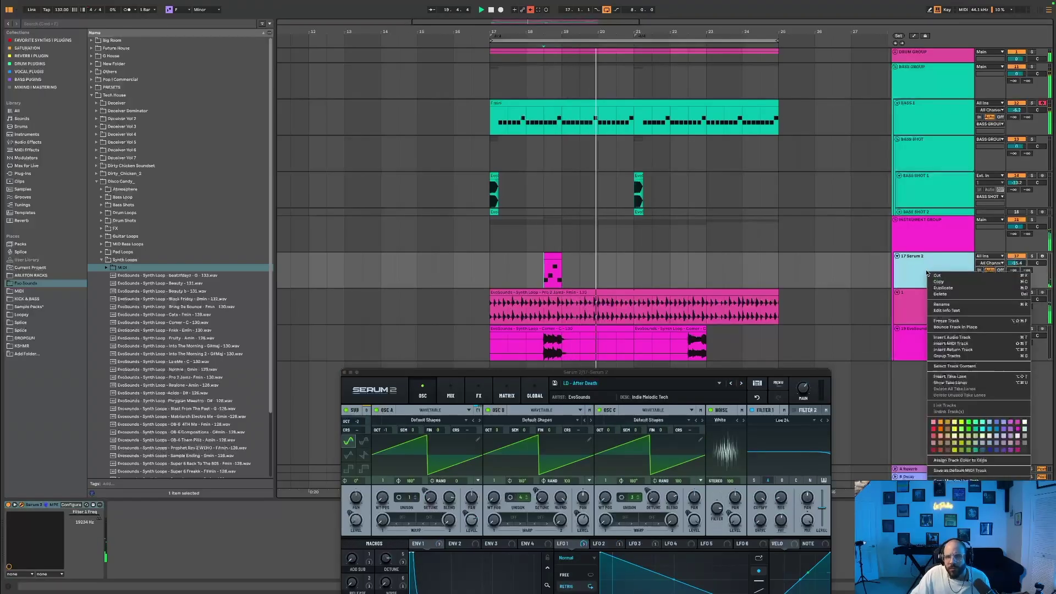
left_click(968, 343)
left_click(487, 307)
left_click(900, 273)
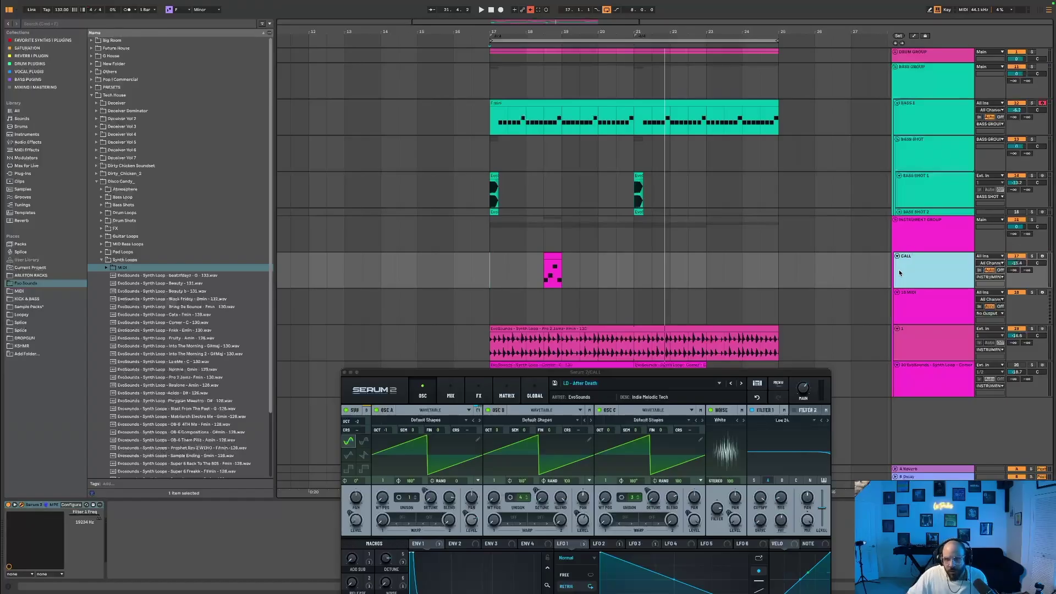
right_click(924, 302)
left_click(947, 335)
type("RE")
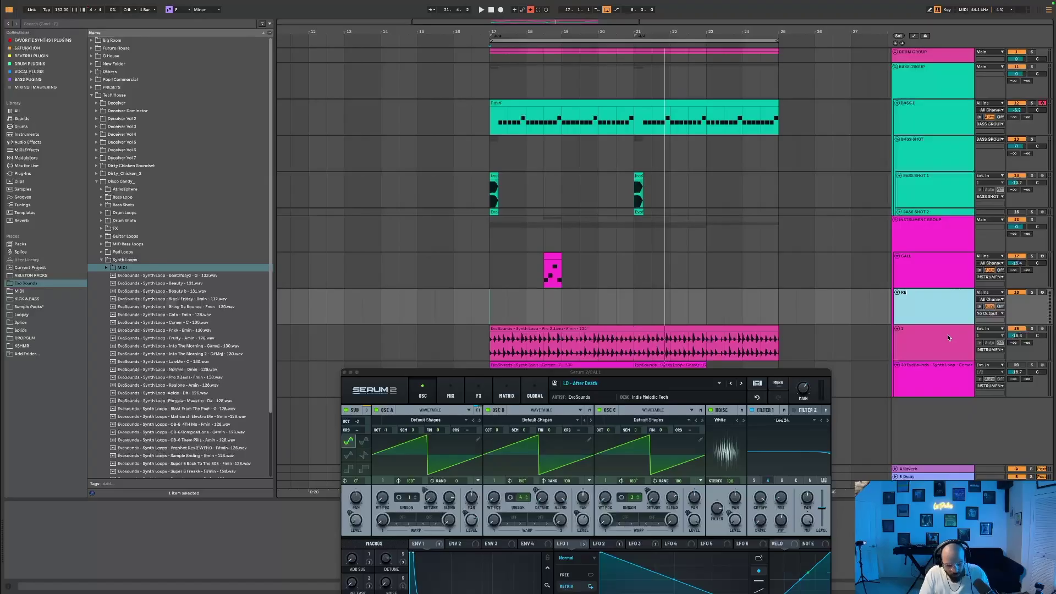
type("SPONSE")
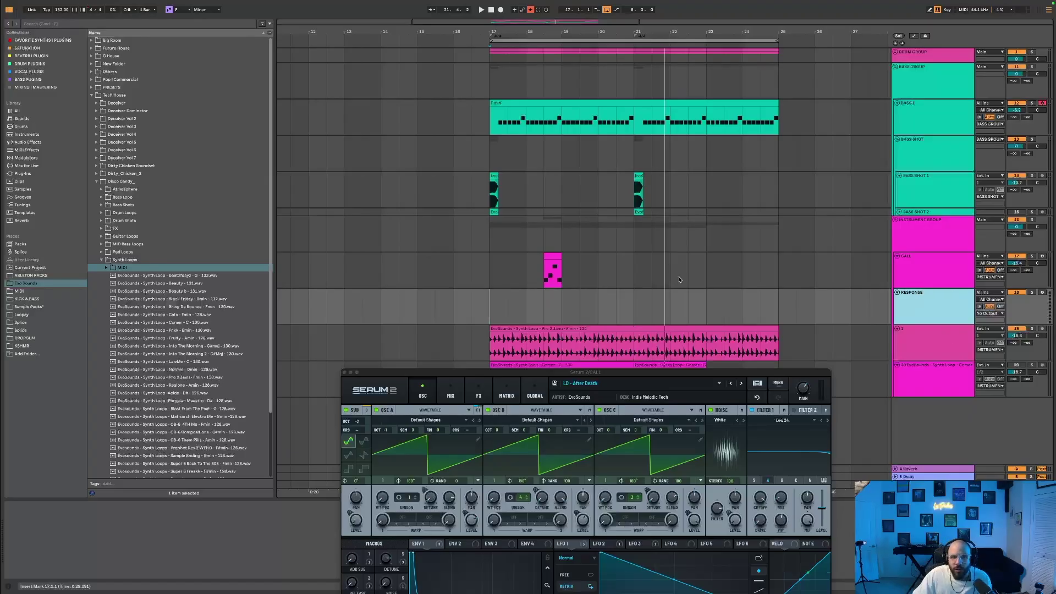
Step: Copy the Serum 2 instrument from the CALL track to the RESPONSE track and open its plug-in window
left_click(345, 373)
left_click(961, 263)
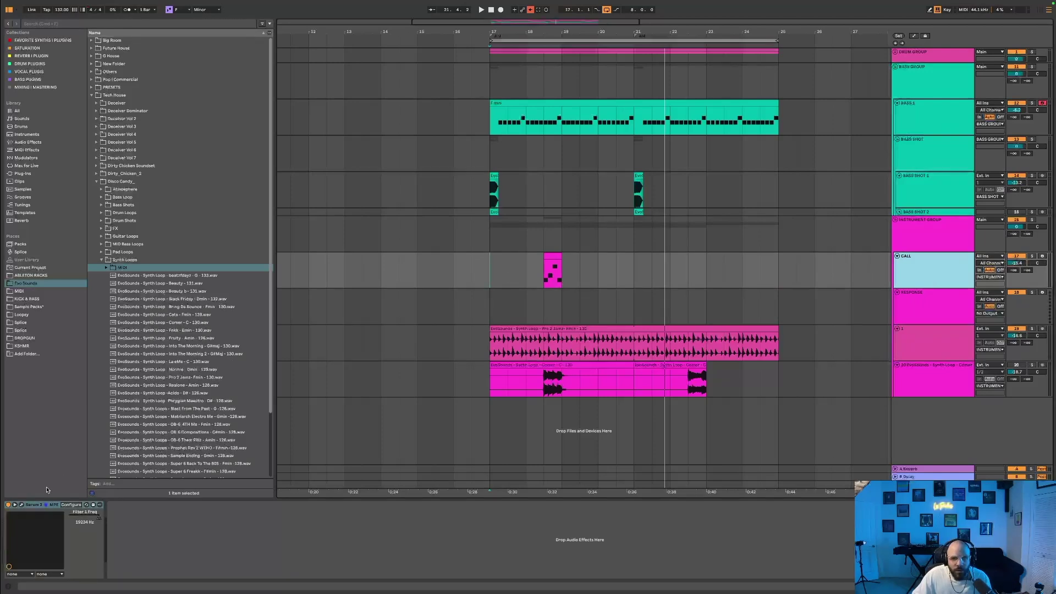
left_click(35, 504)
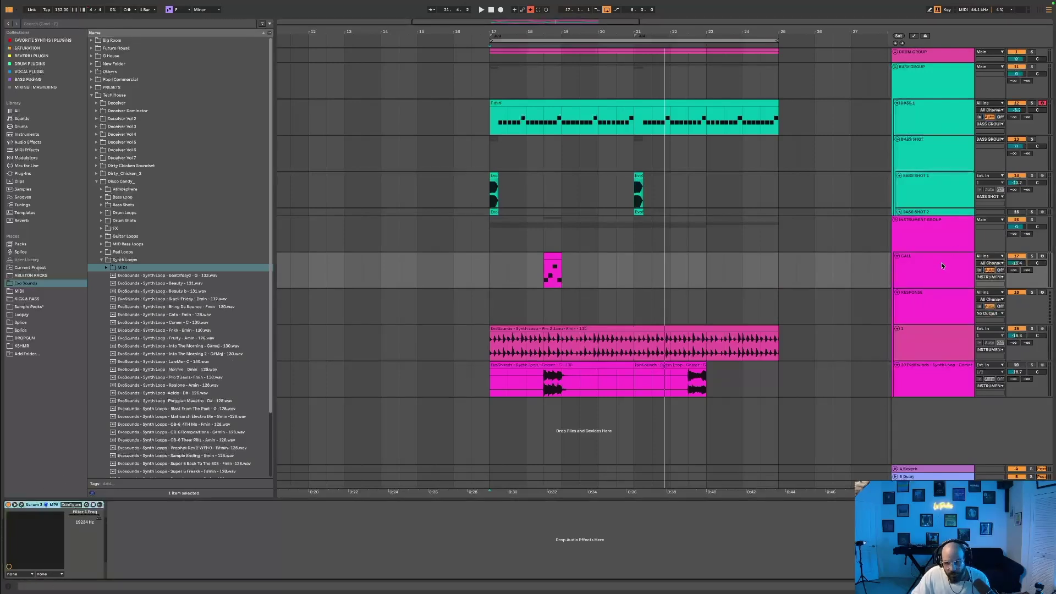
left_click(942, 305)
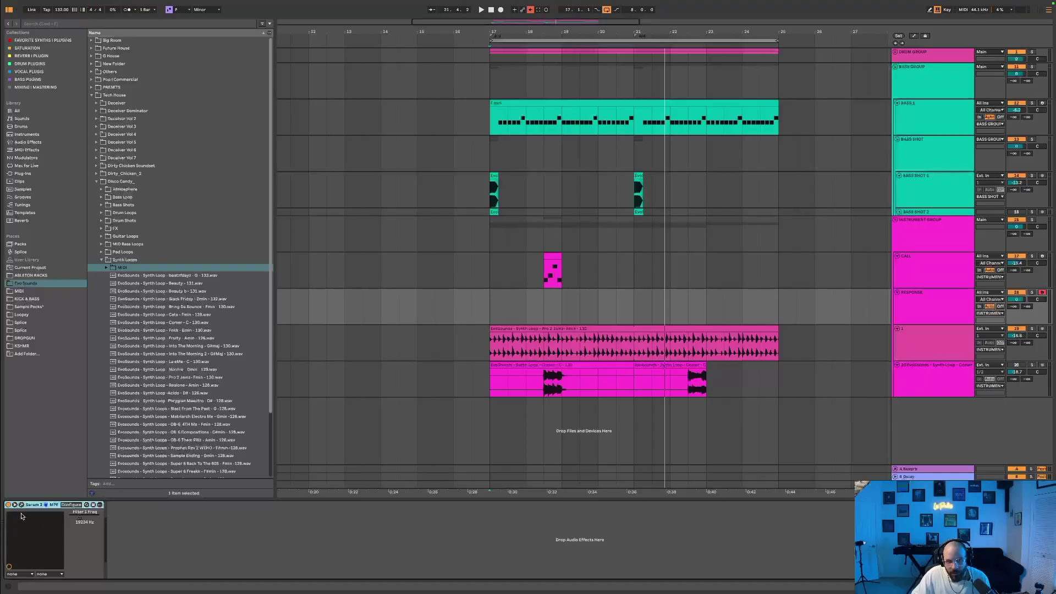
left_click(22, 504)
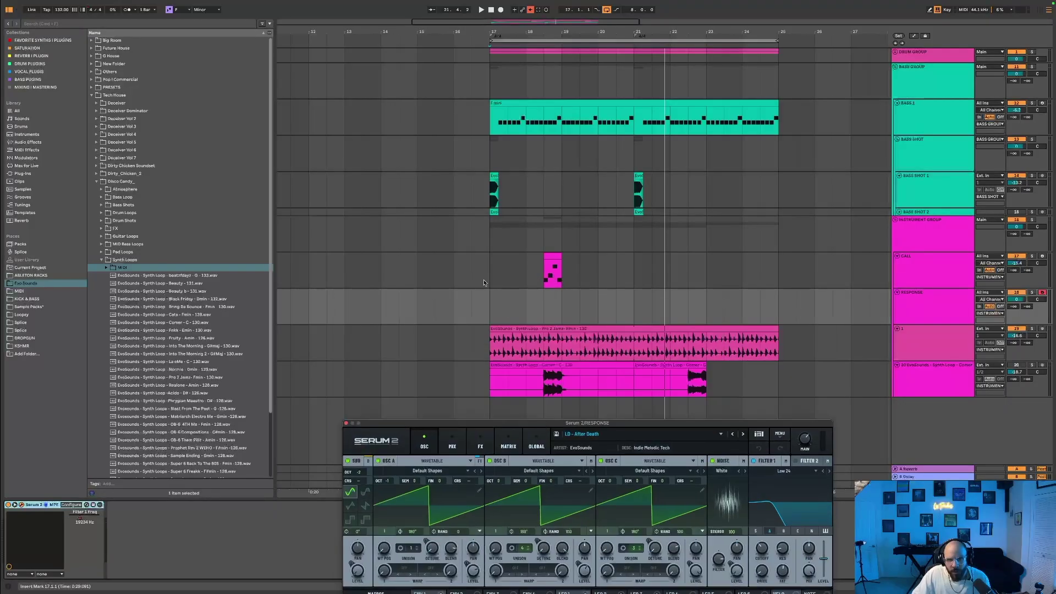
Step: Duplicate bars 17 to 21 of the CALL track so its phrase repeats in the following four bars
left_click_drag(489, 305, 803, 317)
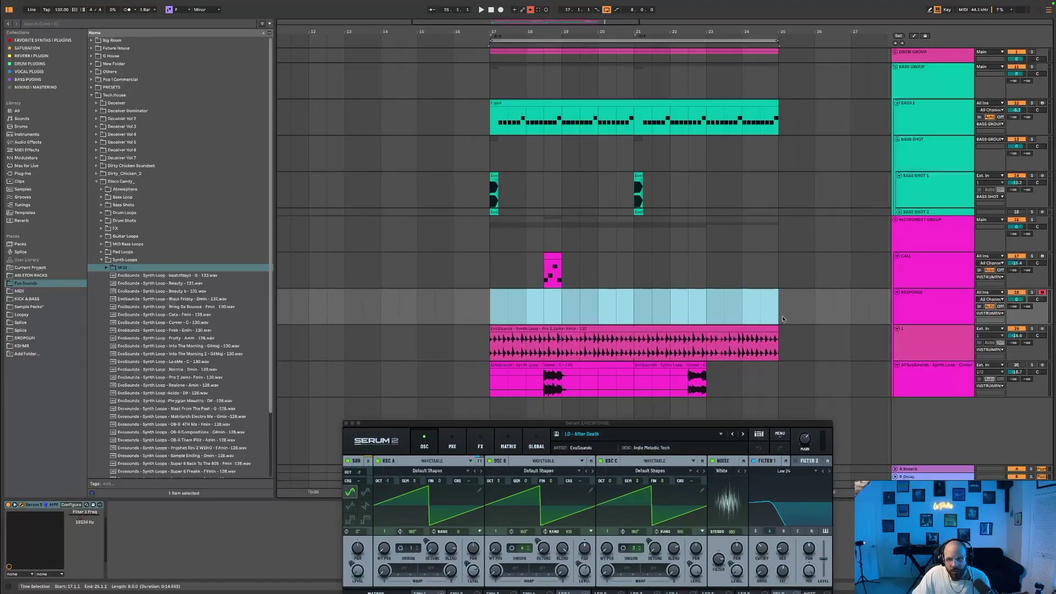
left_click(703, 363)
mouse_move(491, 269)
left_mouse_down()
mouse_move(642, 284)
mouse_move(496, 280)
left_mouse_up()
key("ctrl+d")
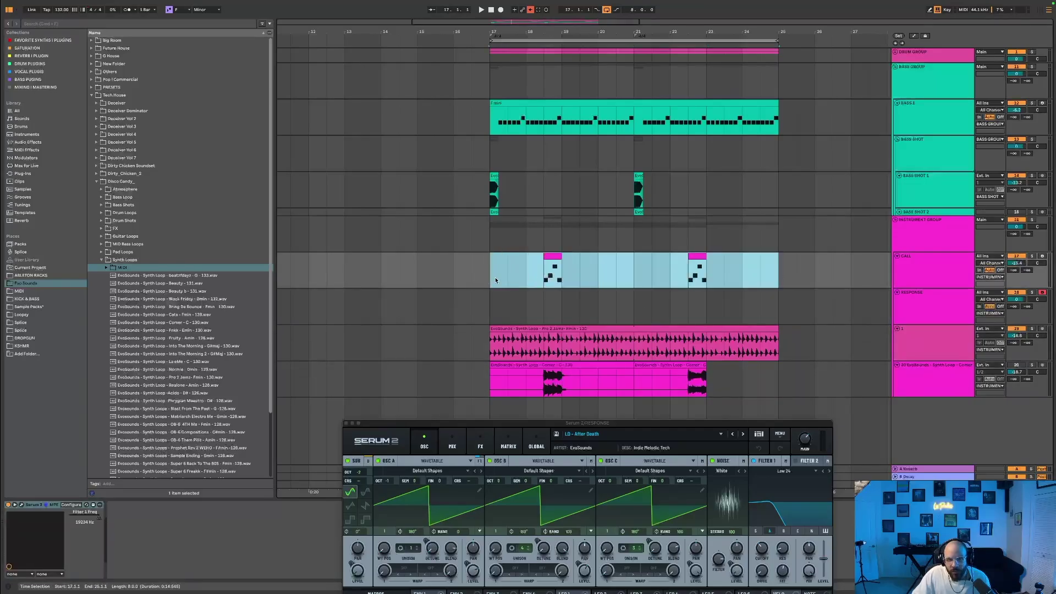
left_click(514, 277)
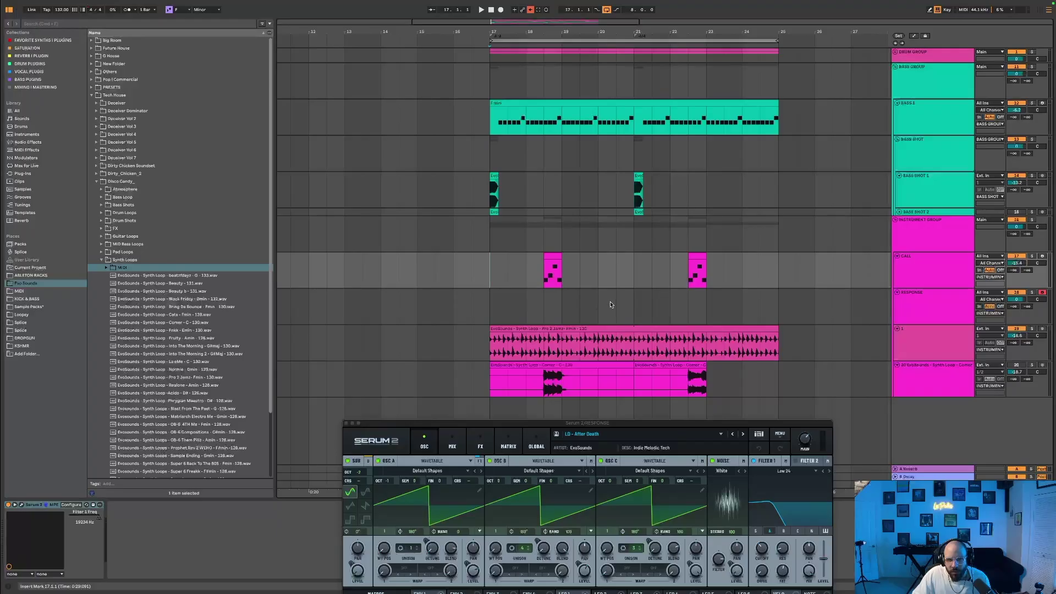
Step: Play the arrangement from bar 17 and insert an empty one-bar MIDI clip from bar 20 to 21 on the RESPONSE track
left_click_drag(626, 305, 602, 305)
key("space")
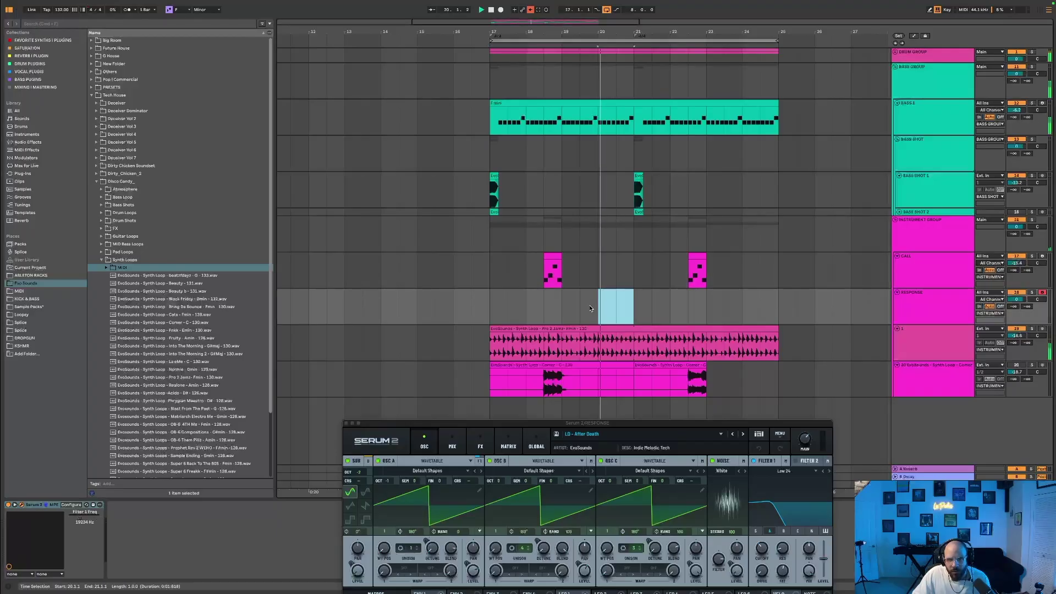
left_click(487, 304)
key("space")
key("space")
left_click_drag(600, 305, 633, 307)
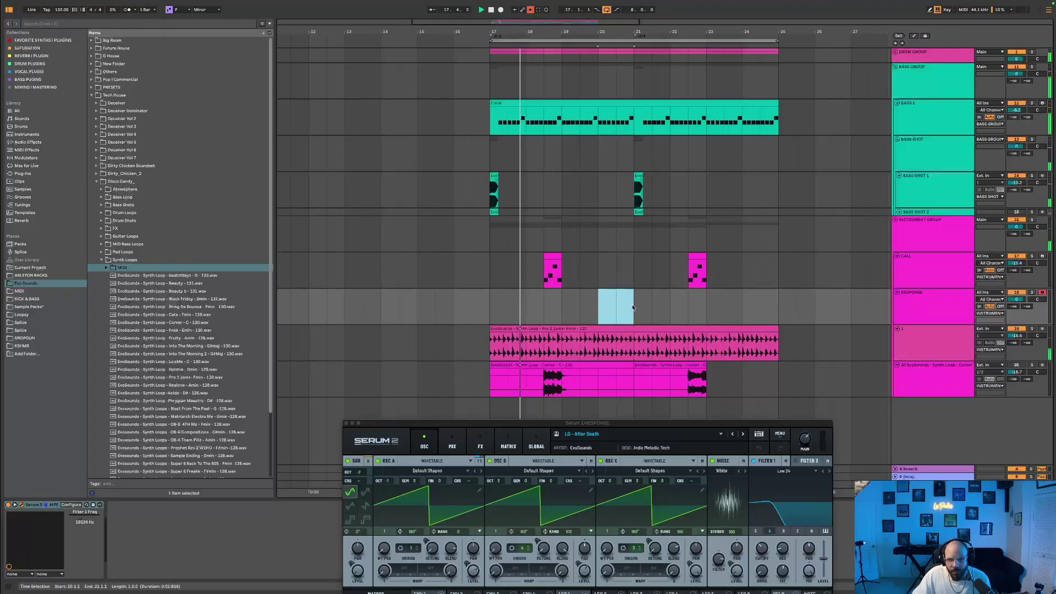
key("ctrl+shift+m")
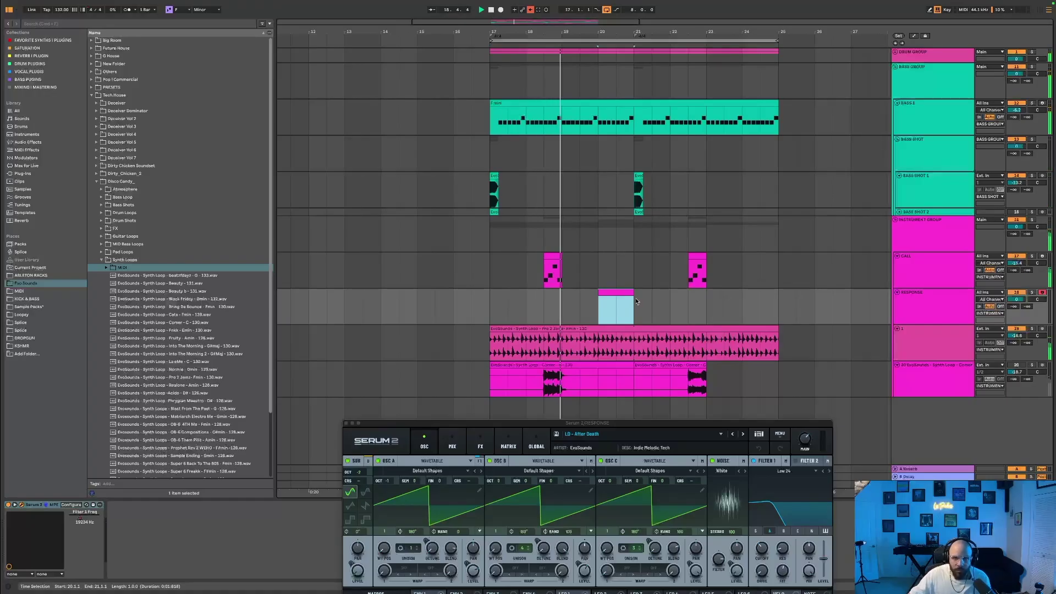
Step: Open the RESPONSE clip for editing and place a sixteenth-note F3 at 1.1.3
double_click(620, 296)
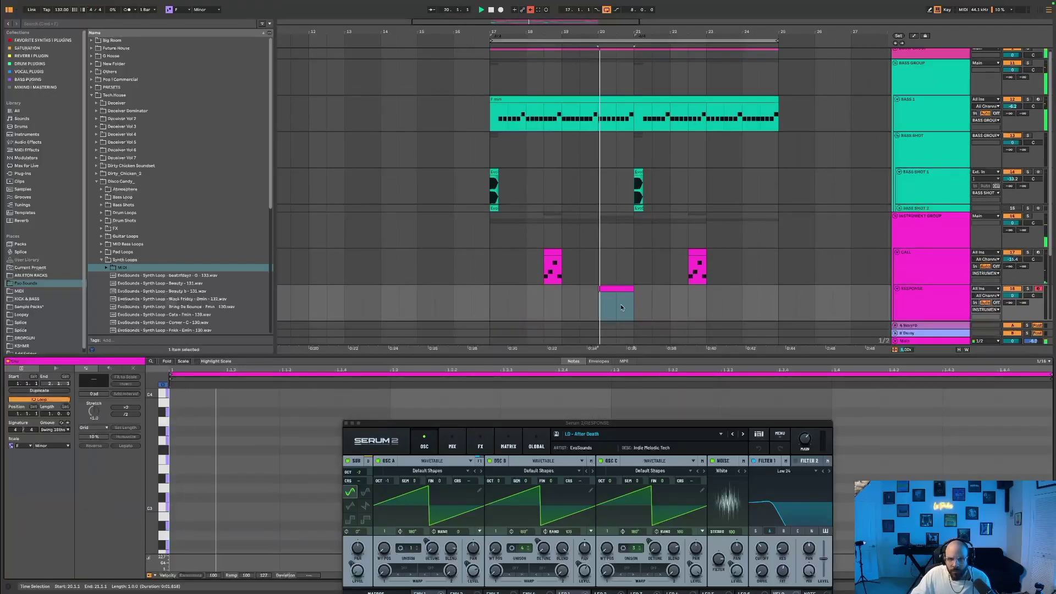
left_click_drag(464, 425, 475, 508)
double_click(459, 434)
key("Left")
key("Left")
key("Down")
key("Right")
key("Down")
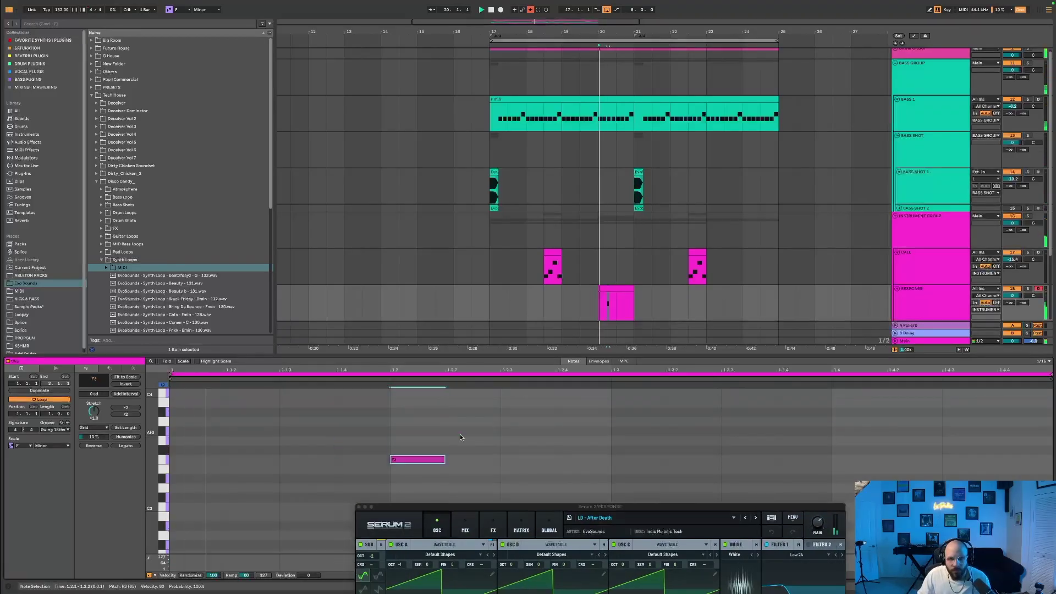
key("Left")
key("Left")
Step: Duplicate the F3 note to 1.2.1 and 1.2.3, and add a Gb3 at 1.3.1 while listening to the phrase
key("super+d")
key("Right")
key("space")
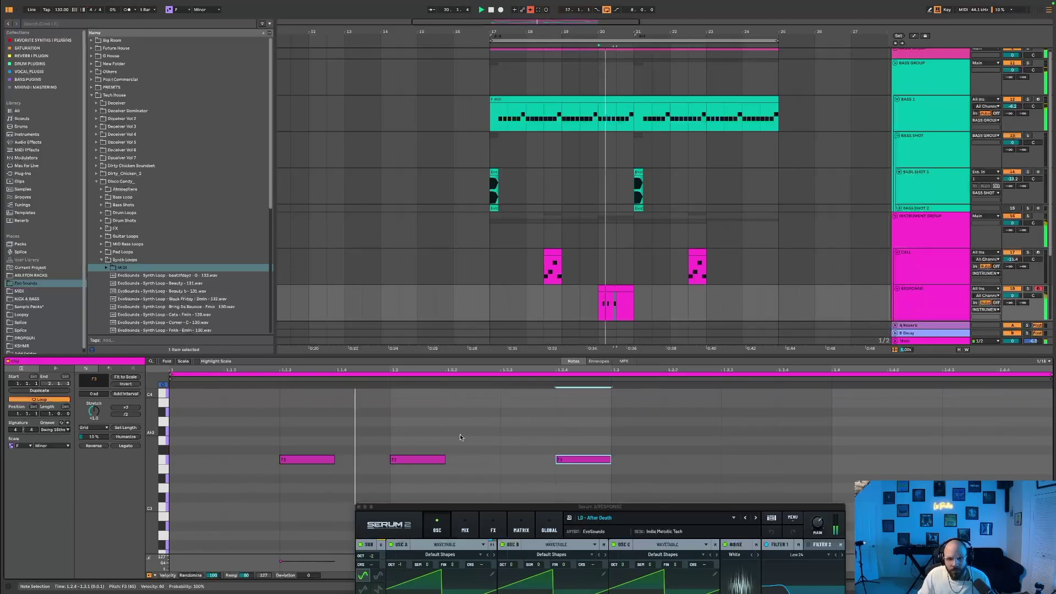
key("Left")
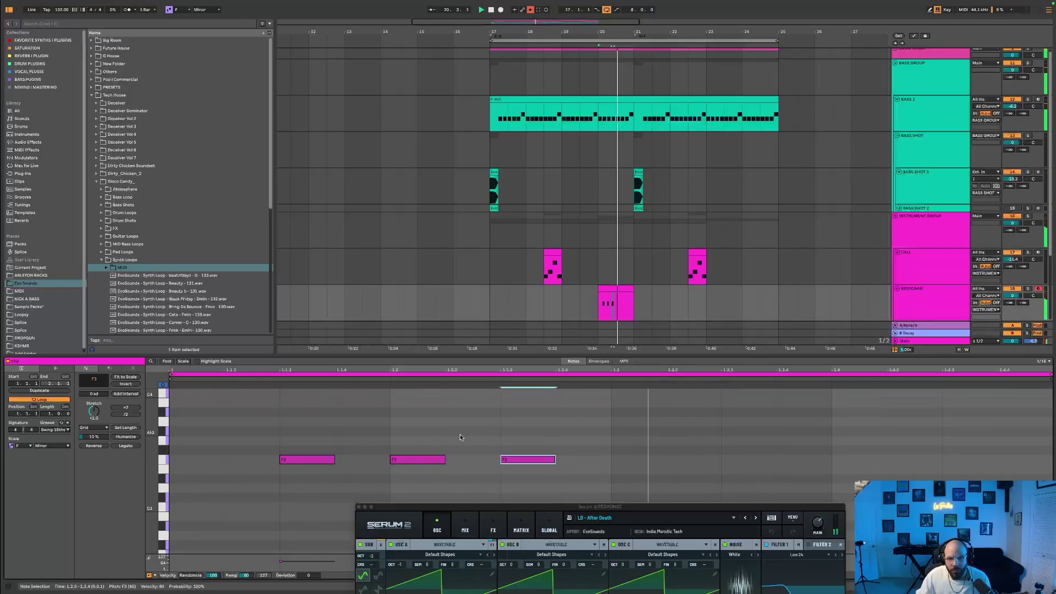
key("space")
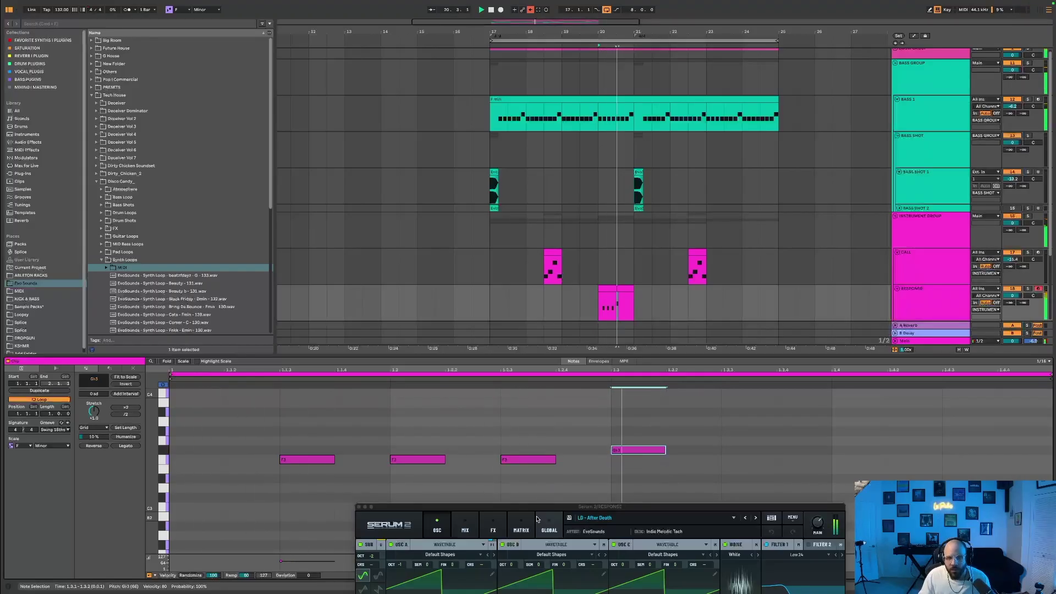
Step: Stretch the Gb3 at 1.3.1 to three sixteenths and add an equally long F3 at 1.4.1 in the RESPONSE clip
key("shift+Right")
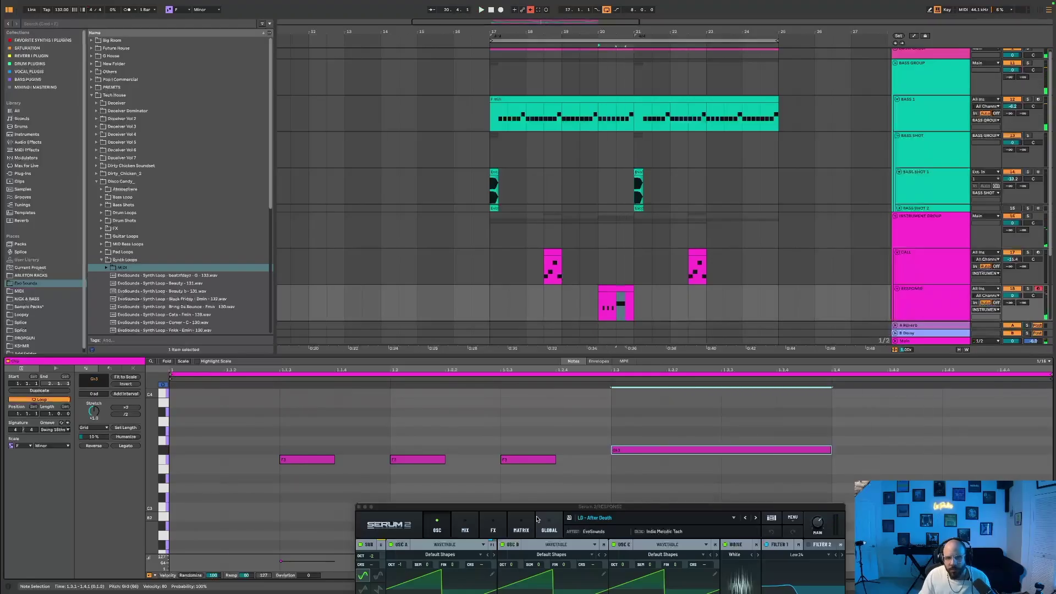
key("ctrl+d")
key("Down")
key("Down")
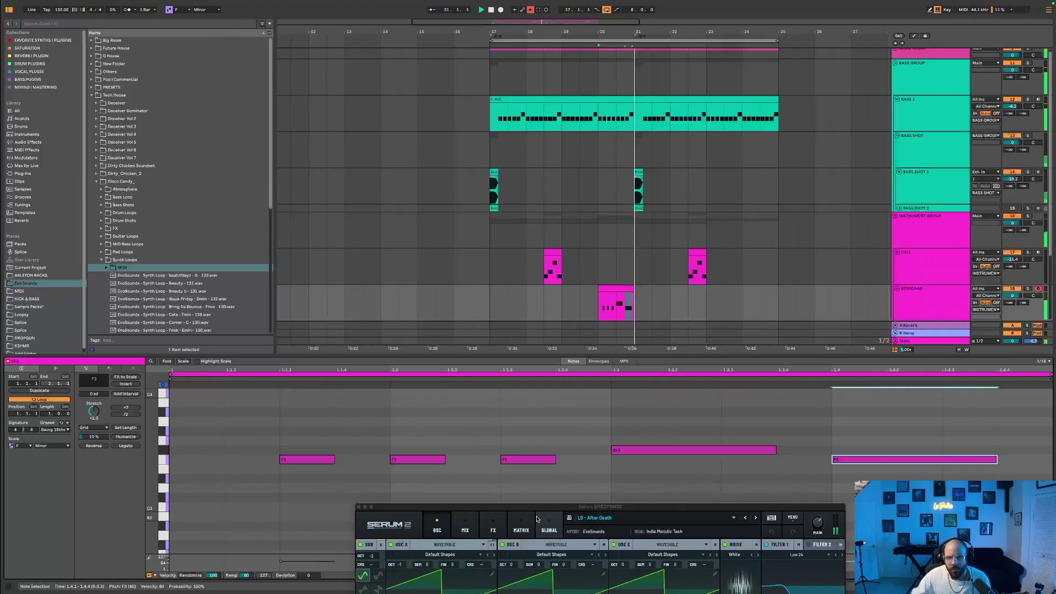
Step: Duplicate bars 17 to 21 of the RESPONSE track so its phrase repeats at the end of the following four bars
left_click_drag(488, 302, 606, 300)
left_click(605, 299, "shift")
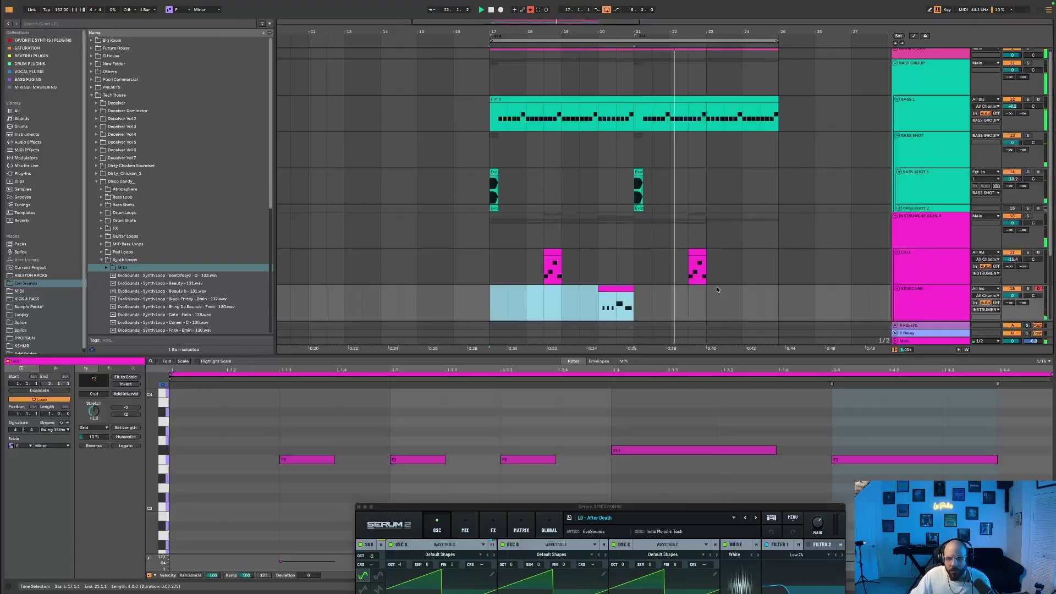
key("ctrl+d")
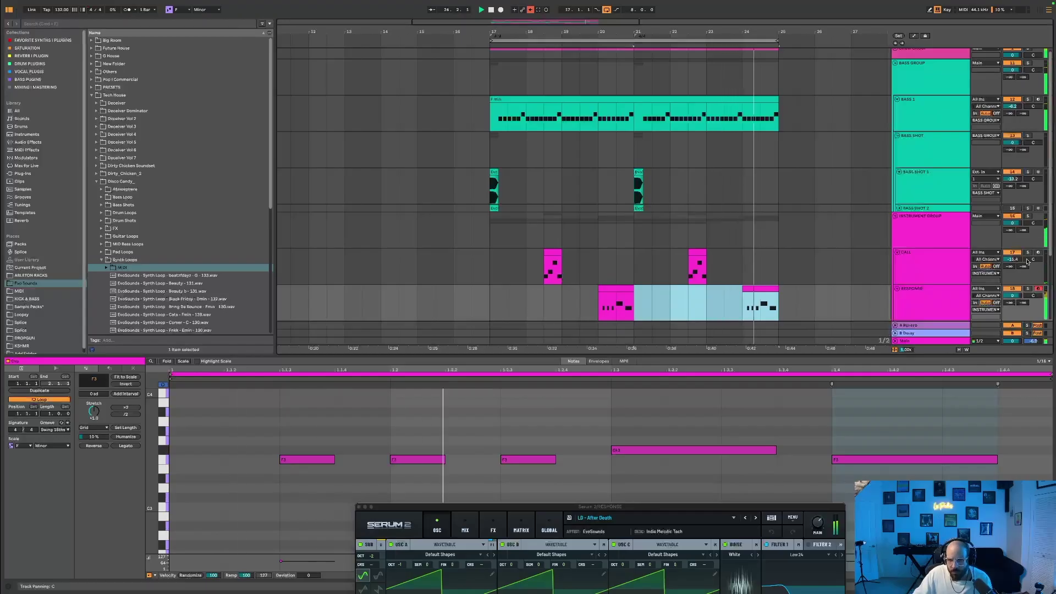
Step: Lower the RESPONSE track's volume and move its Serum 2 window up into full view
left_click_drag(1012, 295, 1012, 308)
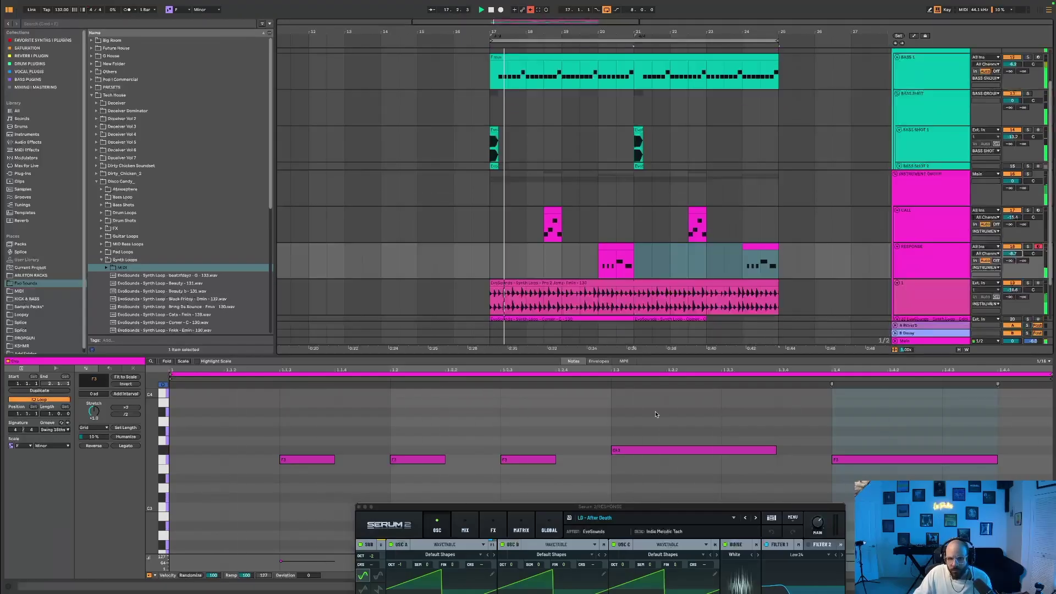
scroll(681, 279, "down", 1)
left_click_drag(634, 508, 561, 345)
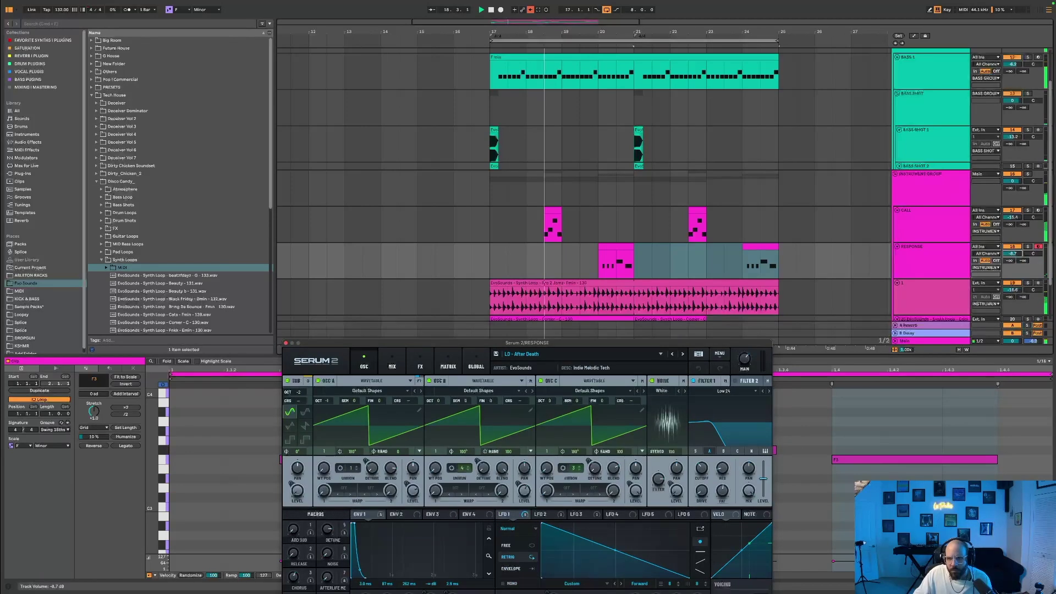
left_click_drag(649, 344, 649, 345)
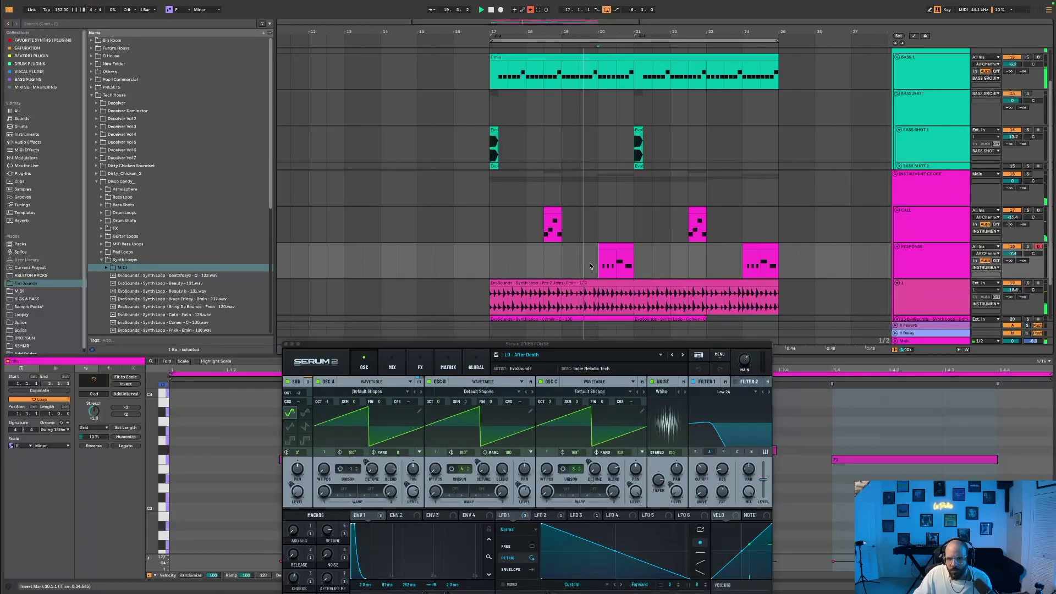
Step: Audition Serum 2 lead presets from LD - All I Needed through LD - Blessings on the RESPONSE phrase, playing from bar 20
left_click(683, 355)
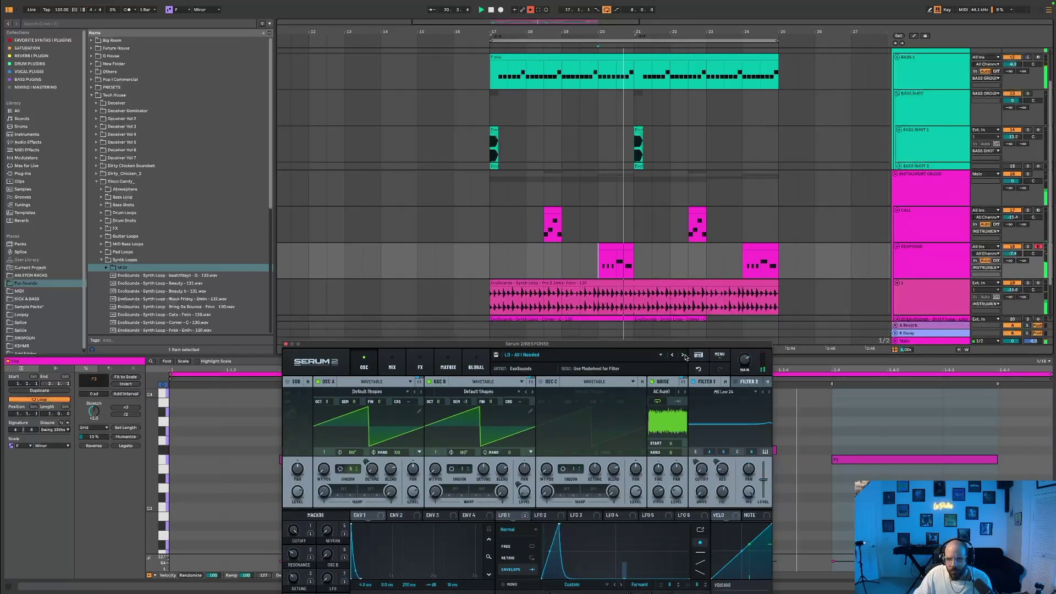
left_click(596, 260)
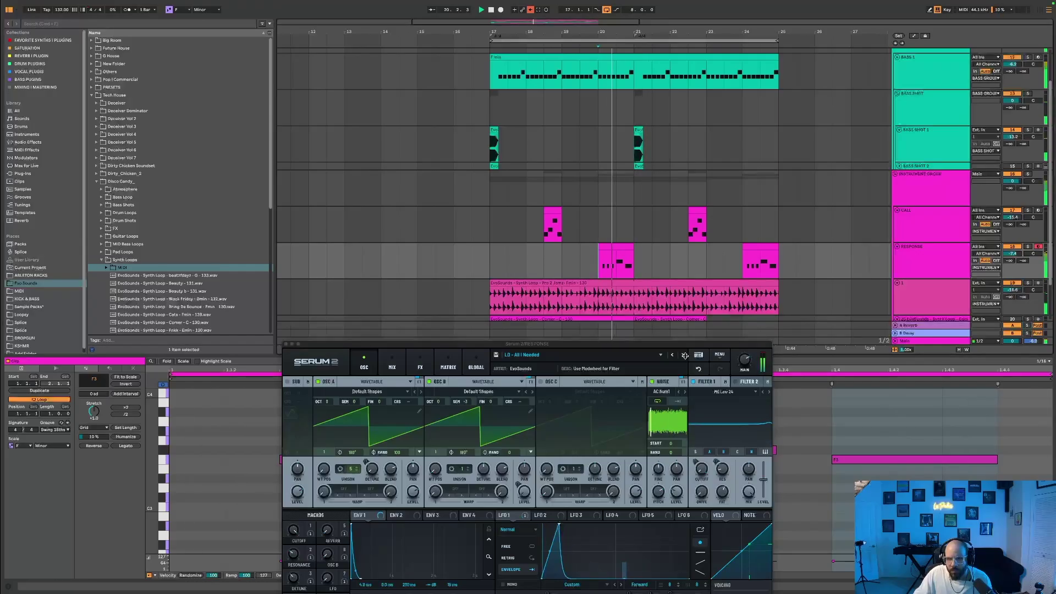
left_click(684, 356)
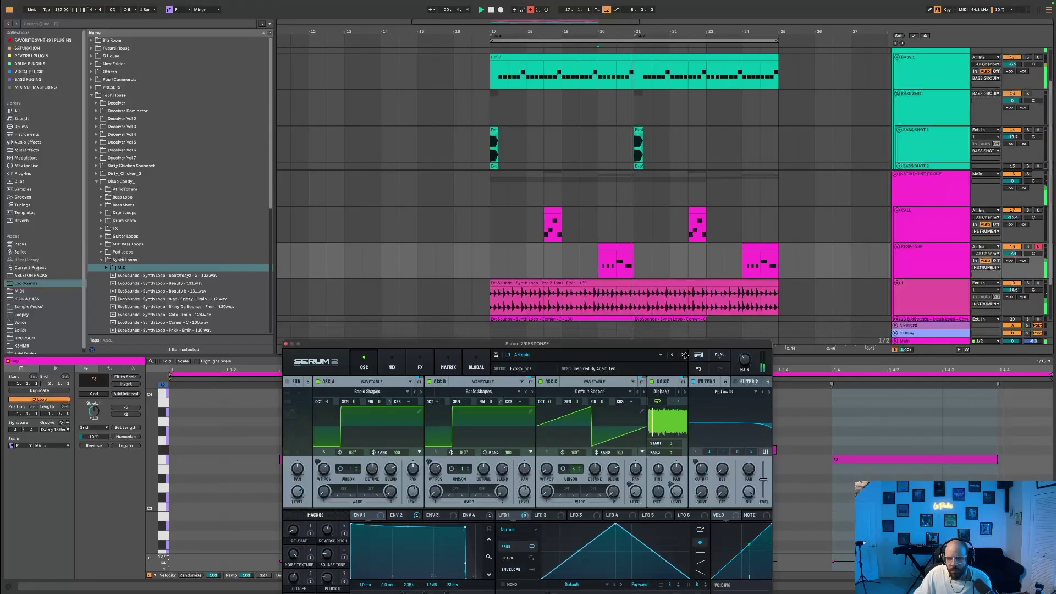
left_click(685, 355)
left_click(684, 355)
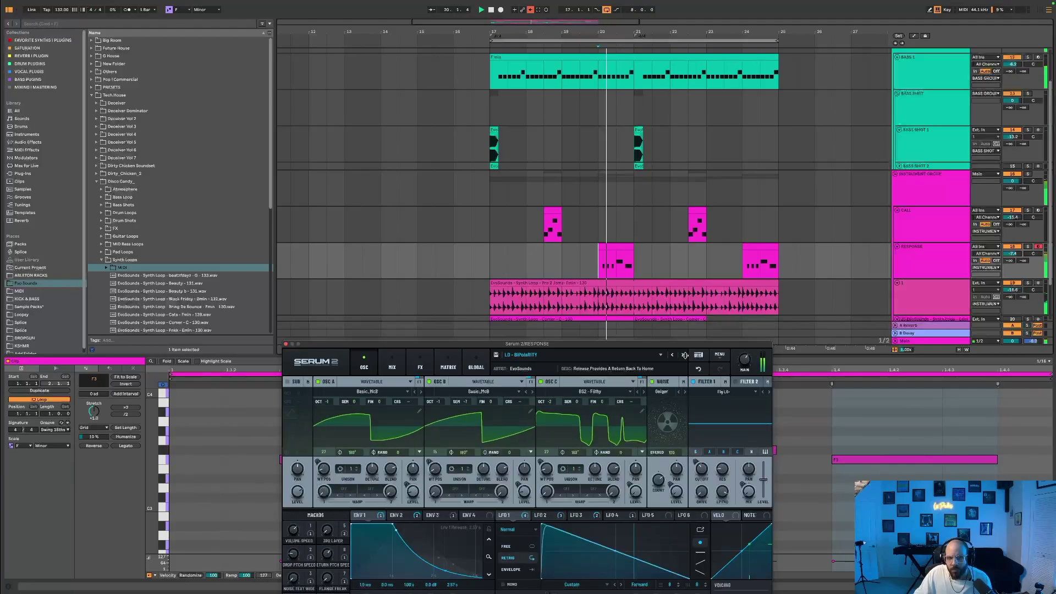
left_click(685, 355)
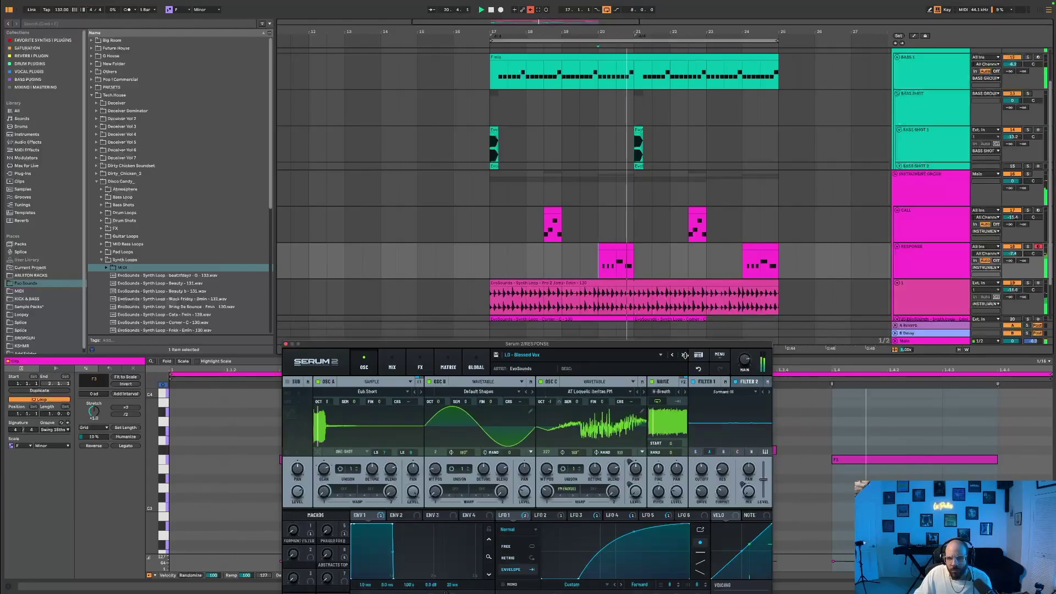
left_click(685, 355)
Step: Turn the RESPONSE track down further for the LD - Blessings preset and set the playback position back to bar 20
left_click_drag(1012, 254, 1013, 264)
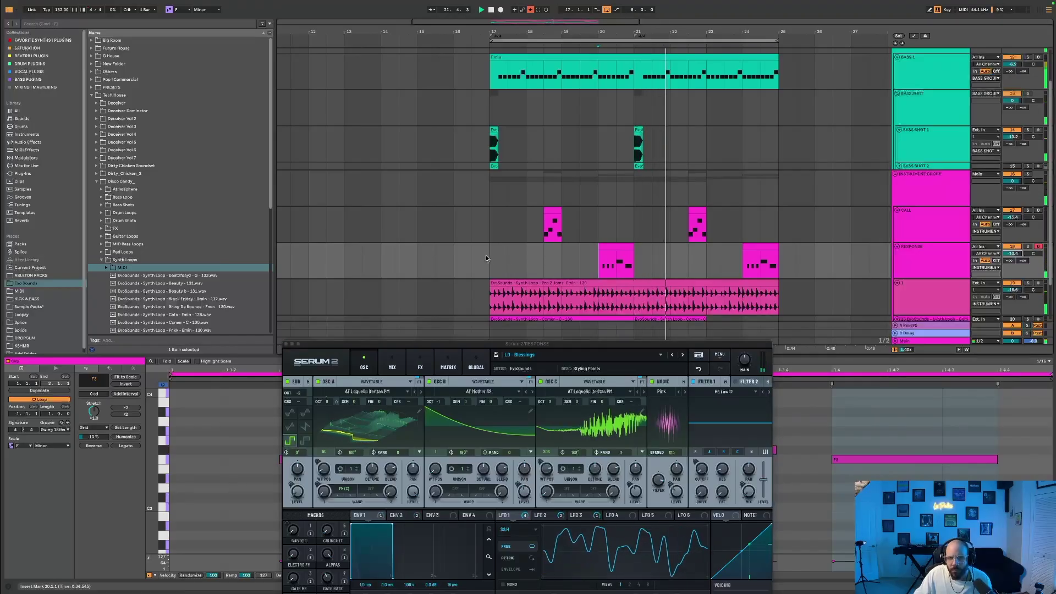
left_click_drag(491, 259, 773, 260)
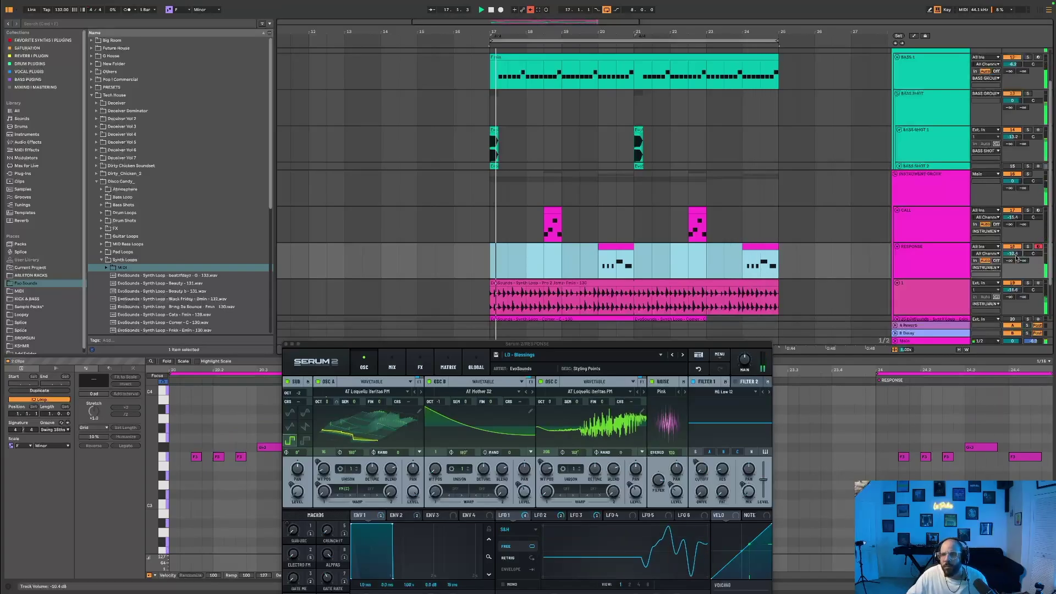
left_click(605, 266)
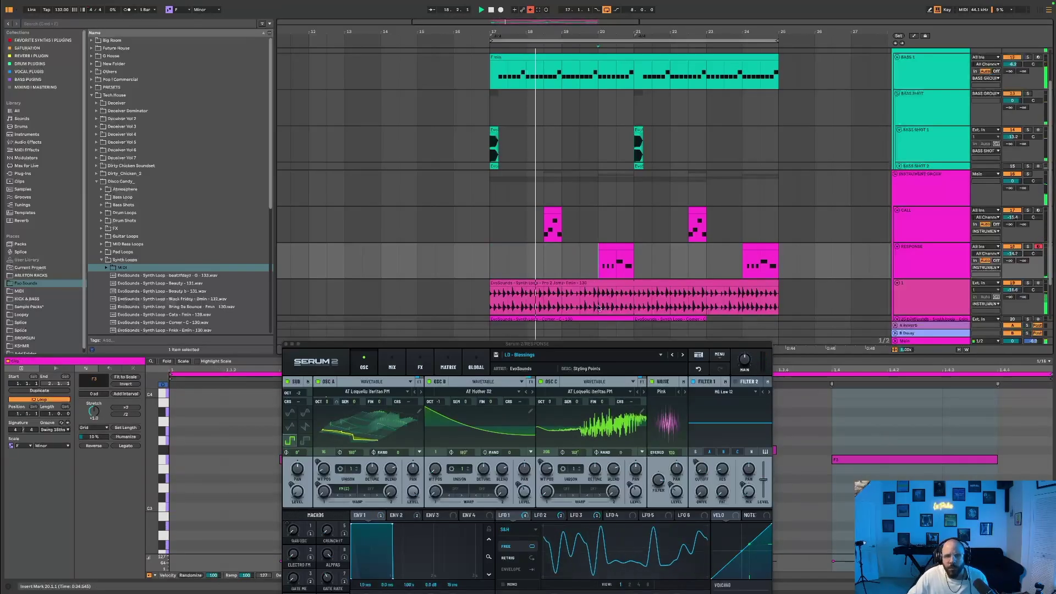
Step: Audition the LD - Boinked and LD - Clint Eastwood presets on the RESPONSE phrase
left_click(673, 352)
left_click_drag(634, 344, 626, 312)
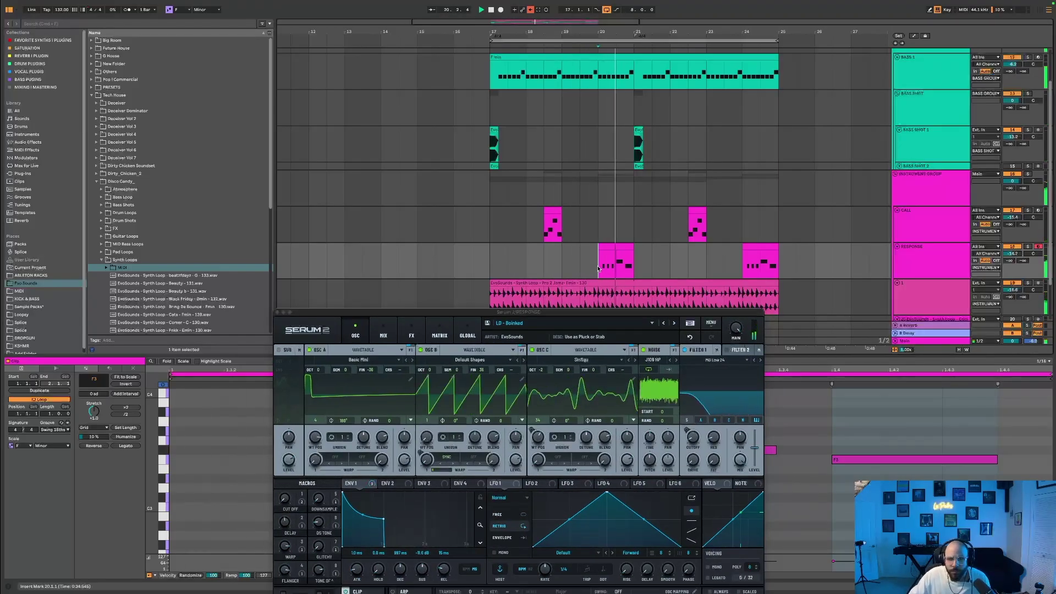
left_click(673, 324)
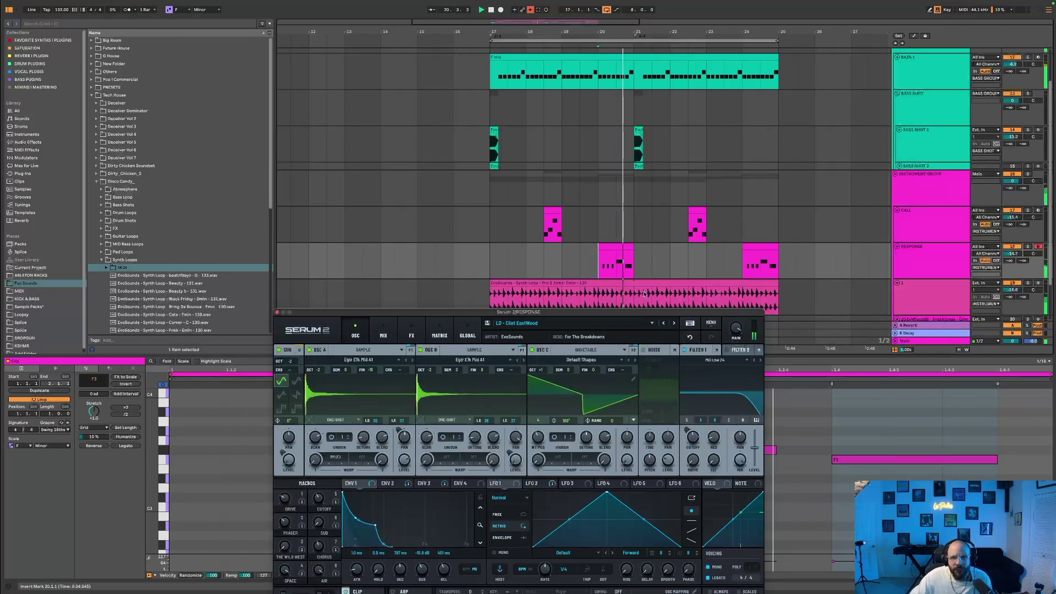
Step: Raise the RESPONSE track's volume and reposition the Serum 2 window so all its controls are in view
left_click_drag(1012, 253, 1012, 246)
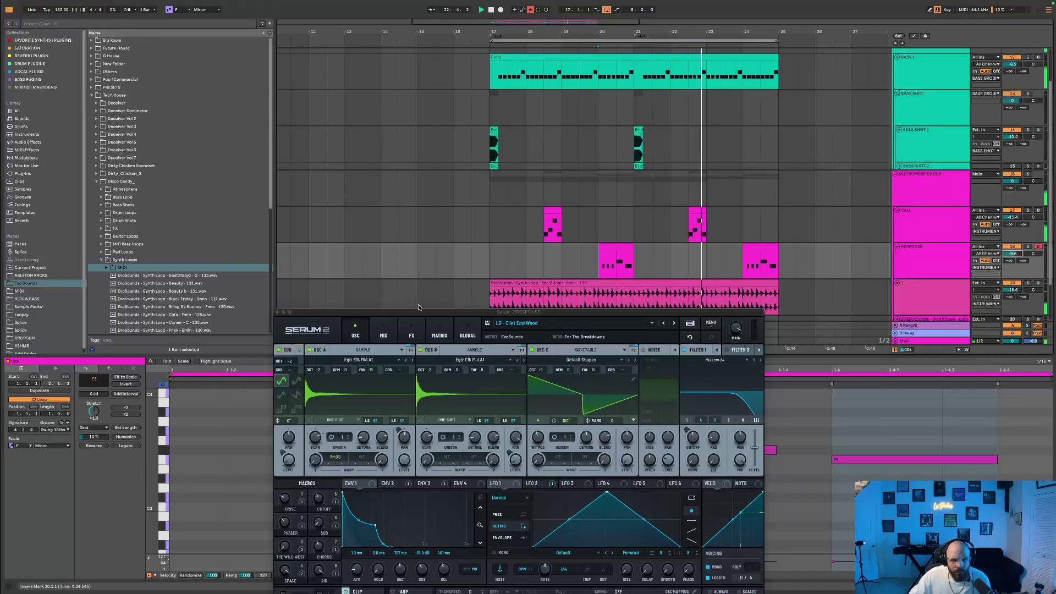
left_click_drag(422, 310, 292, 146)
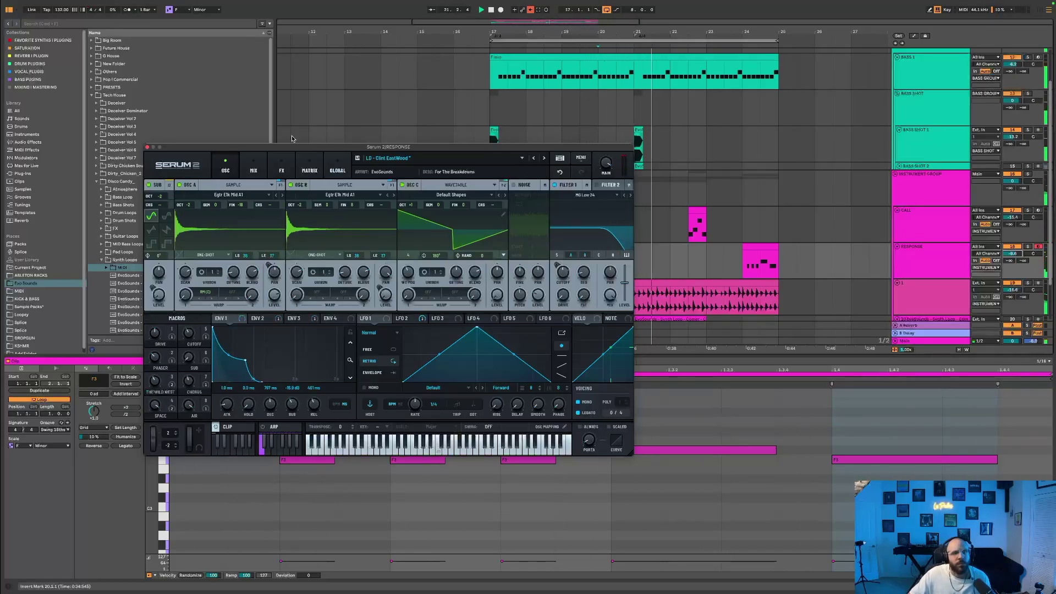
left_click_drag(368, 149, 460, 233)
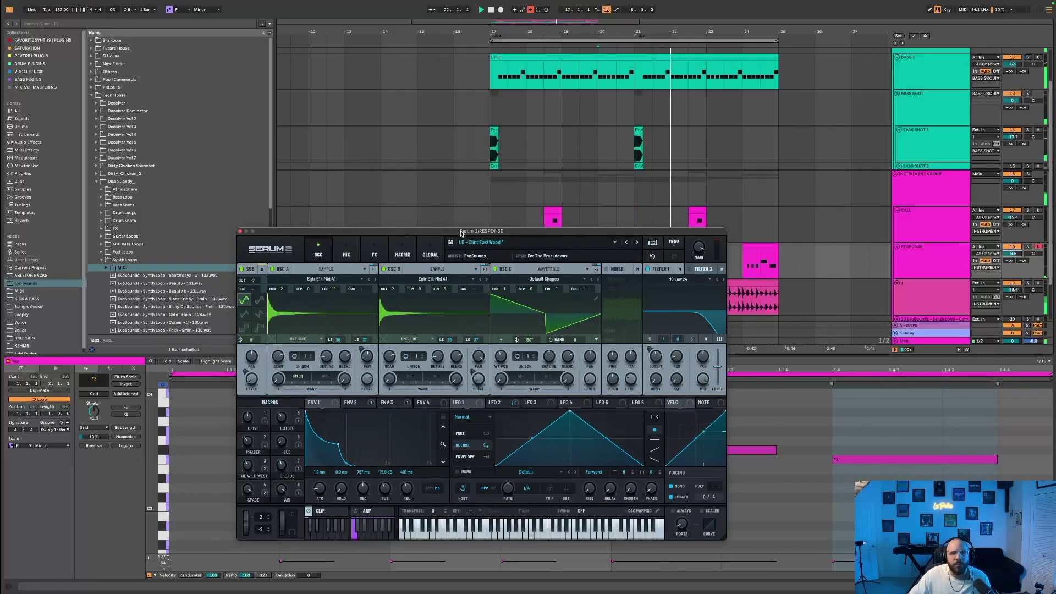
Step: Audition the LD - Distort Me, LD - Effektor and LD - Electro This presets on the RESPONSE phrase
left_click(637, 243)
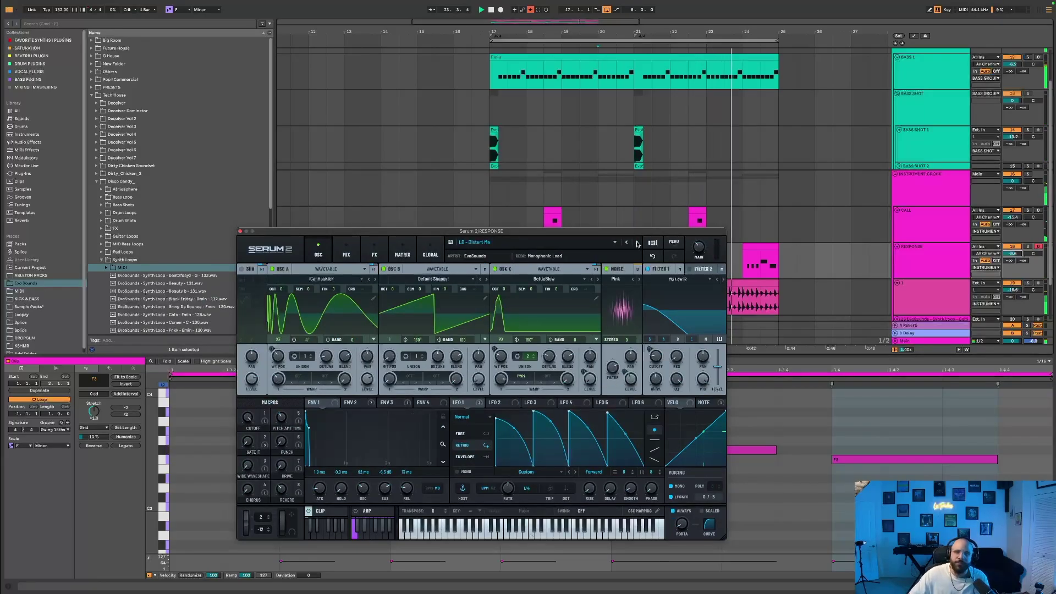
left_click(637, 243)
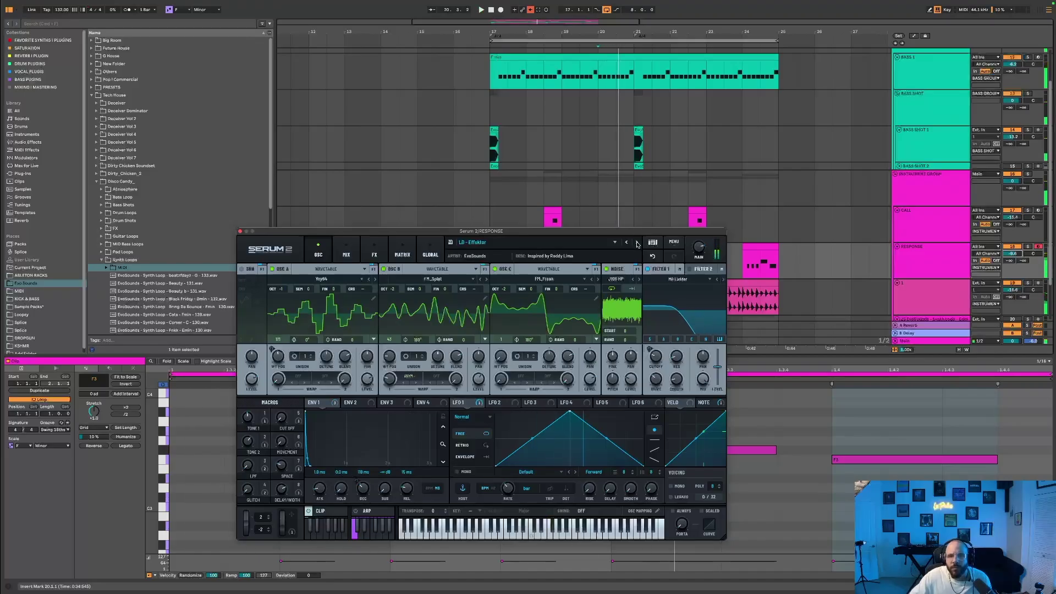
left_click(637, 243)
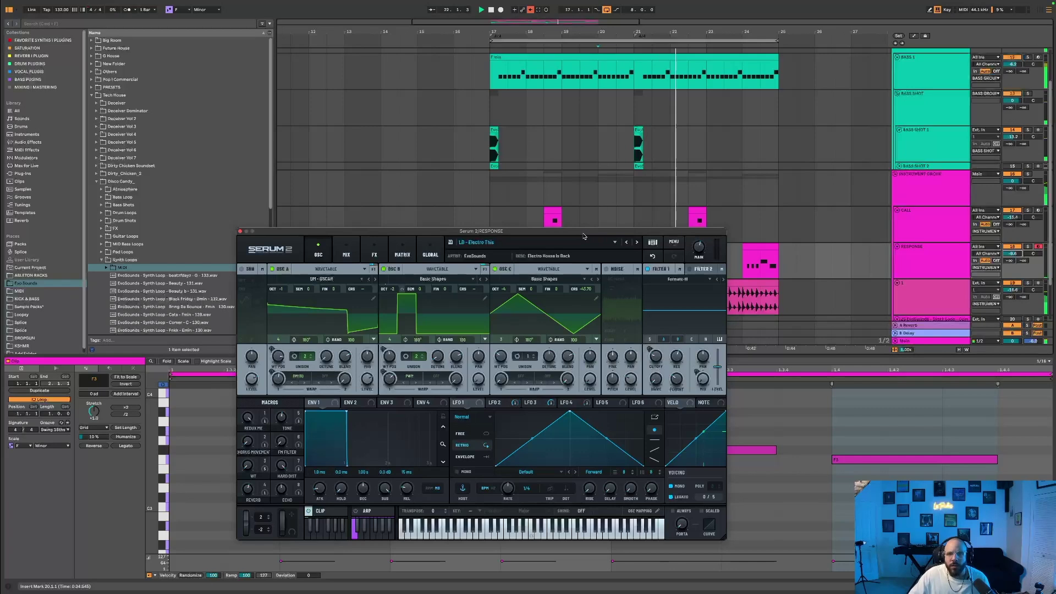
Step: Adjust the WT macro of the LD - Electro This preset and shift the Serum 2 window clear of the RESPONSE clips
left_click_drag(584, 236, 409, 98)
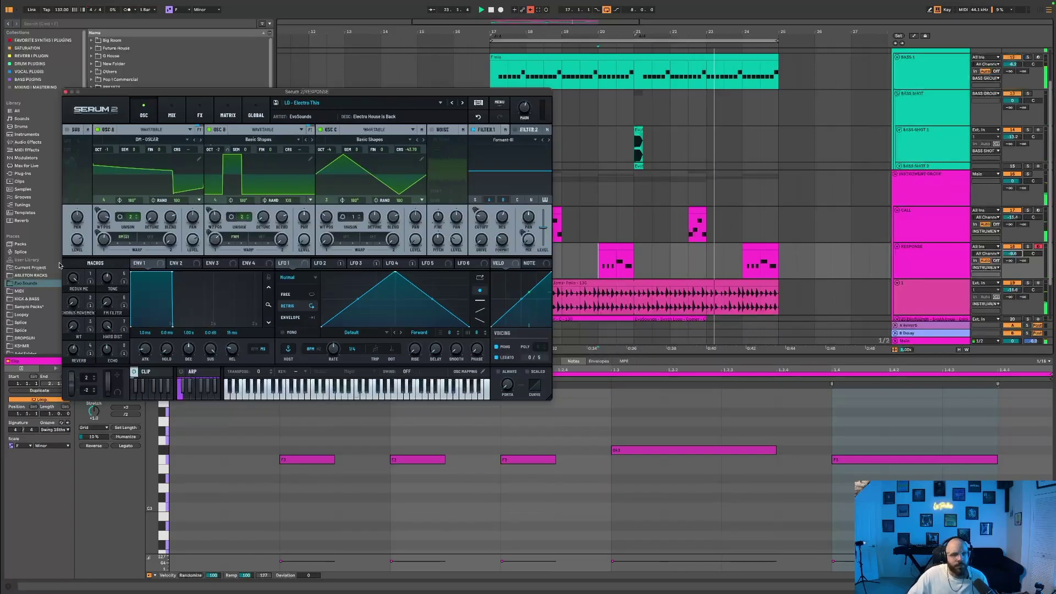
left_click_drag(72, 328, 70, 325)
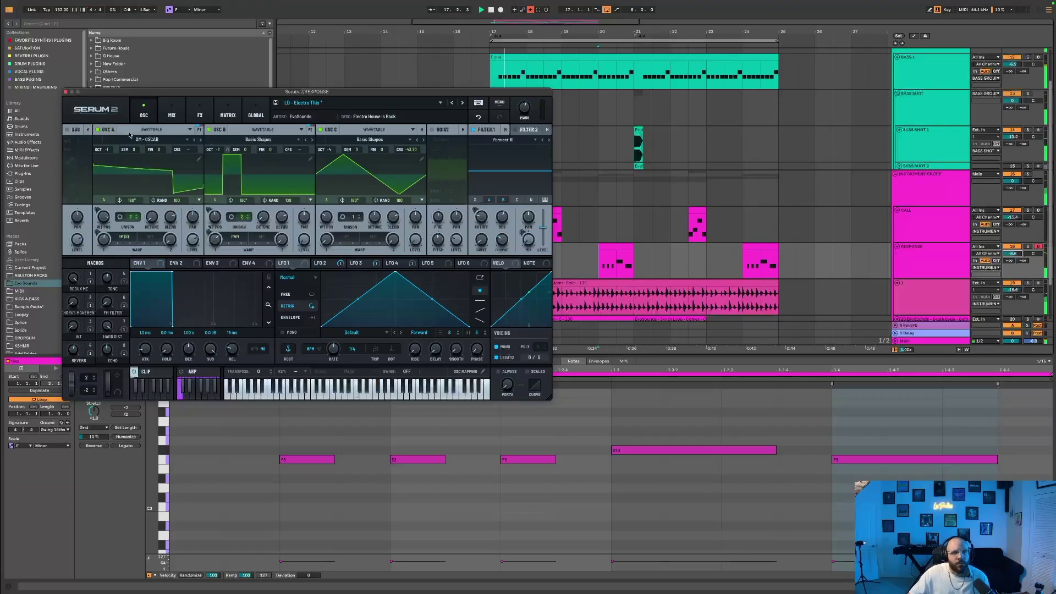
left_click_drag(147, 96, 175, 148)
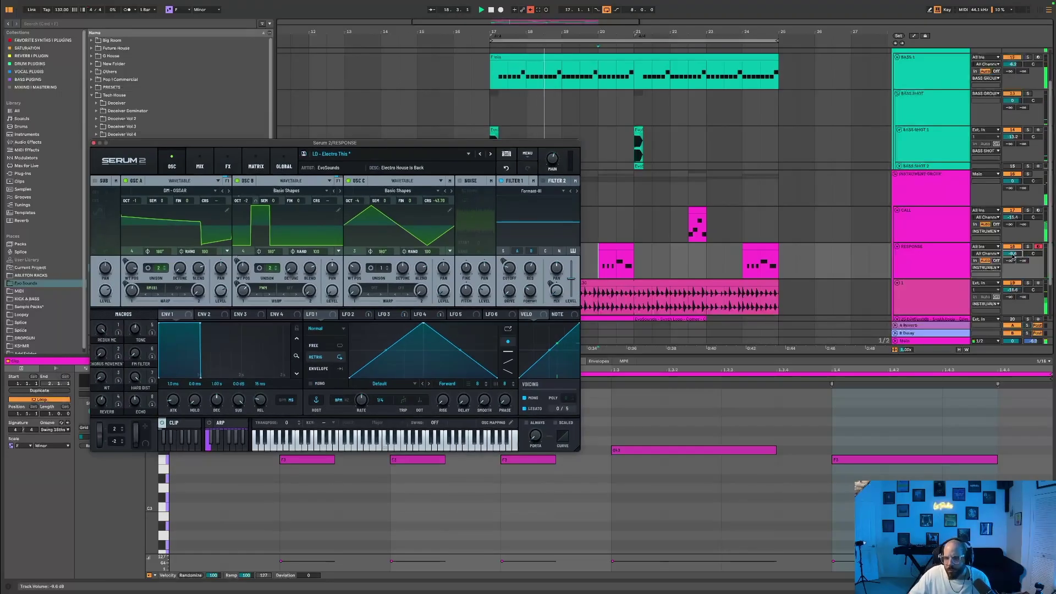
left_click_drag(405, 146, 421, 152)
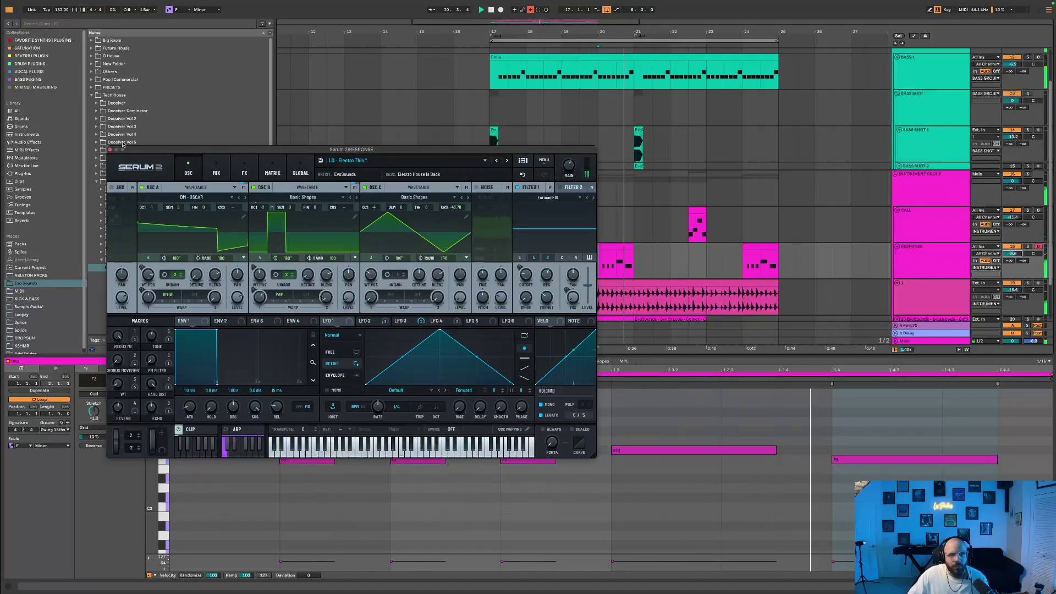
Step: Load the LD - Gold Digger preset for the RESPONSE phrase and sweep its Cutoff macro up and back down
left_click(506, 160)
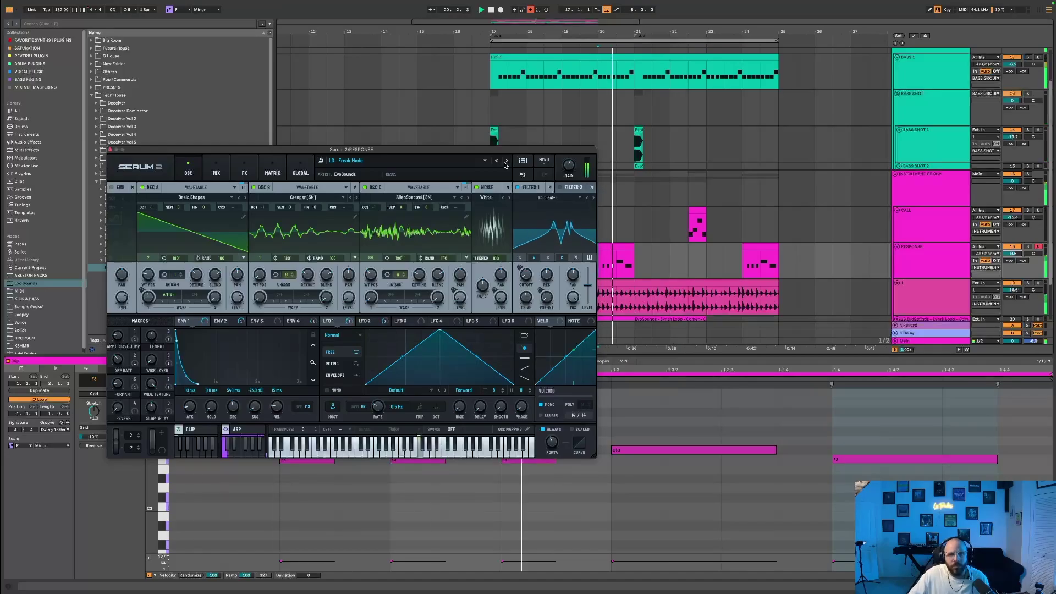
left_click(507, 161)
left_click(504, 163)
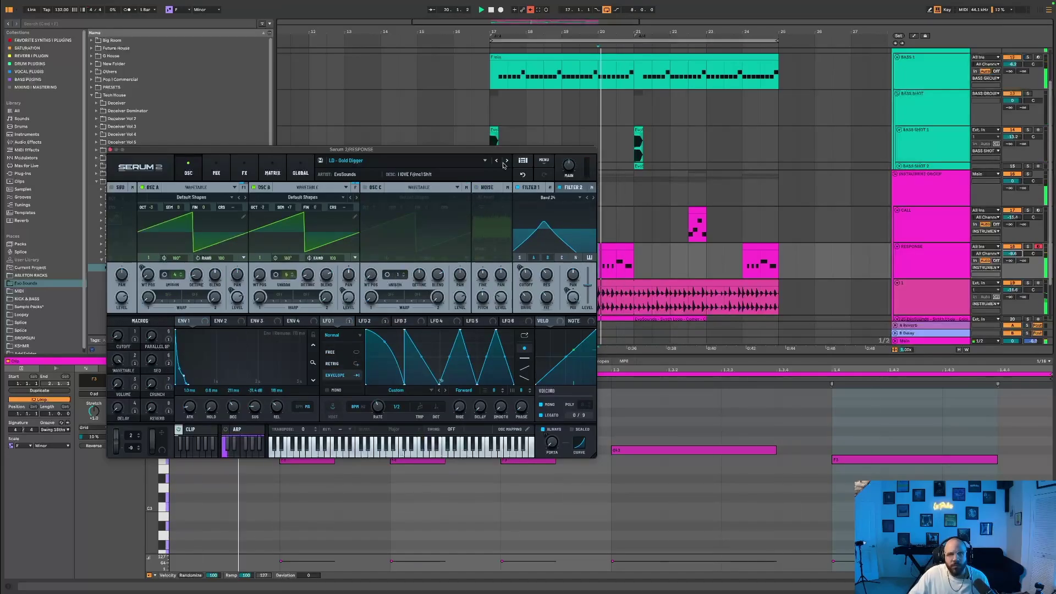
left_click(505, 162)
left_click(495, 162)
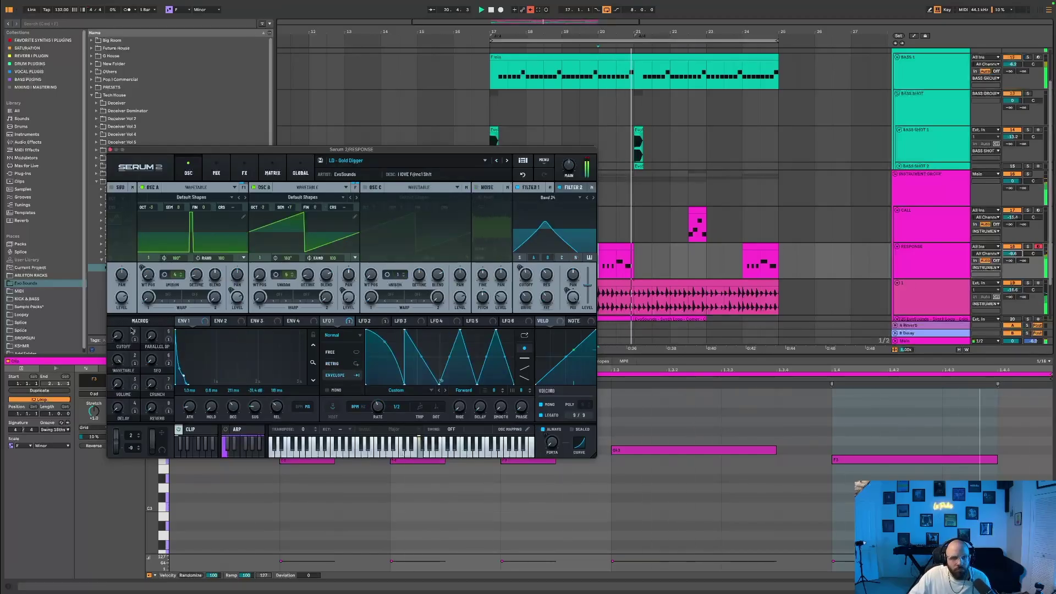
left_click_drag(118, 334, 119, 317)
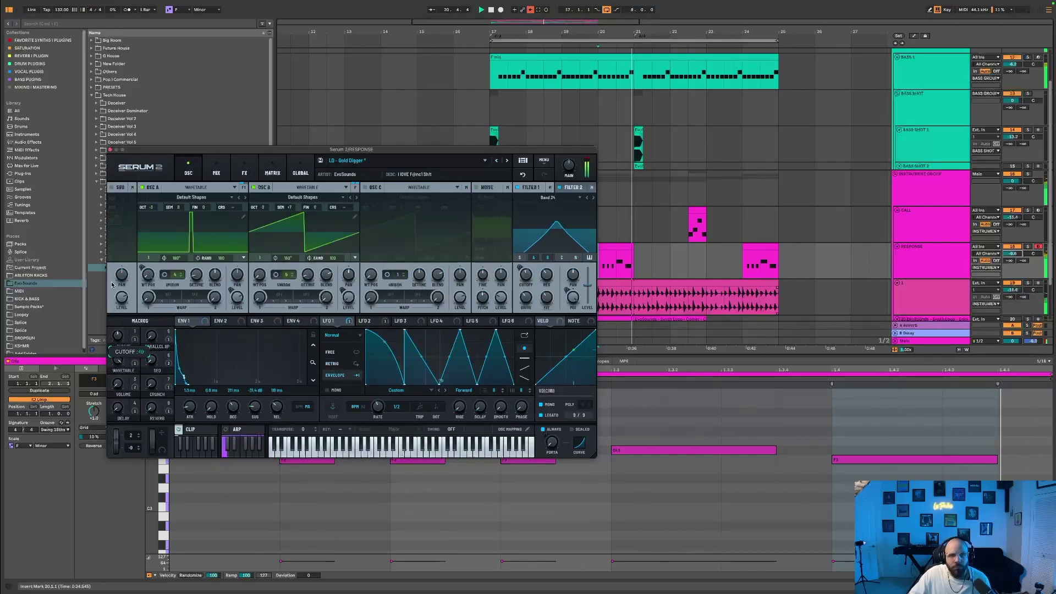
left_click_drag(120, 329, 125, 348)
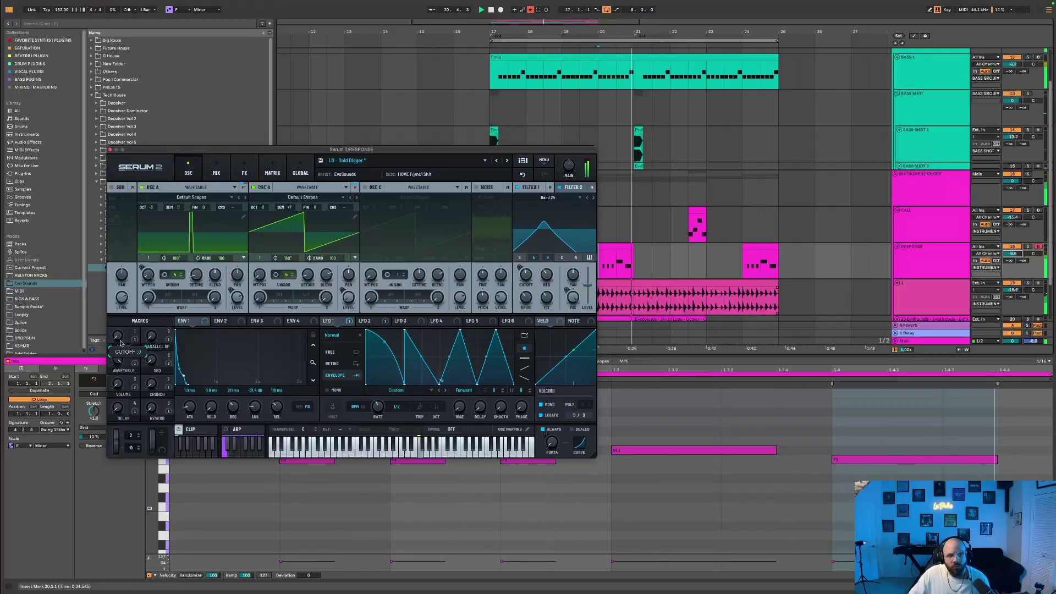
Step: Audition the lead presets for the RESPONSE track's Serum 2, going forward from LD - Gold Digger to LD - The Goodies
left_click(507, 161)
left_click(506, 161)
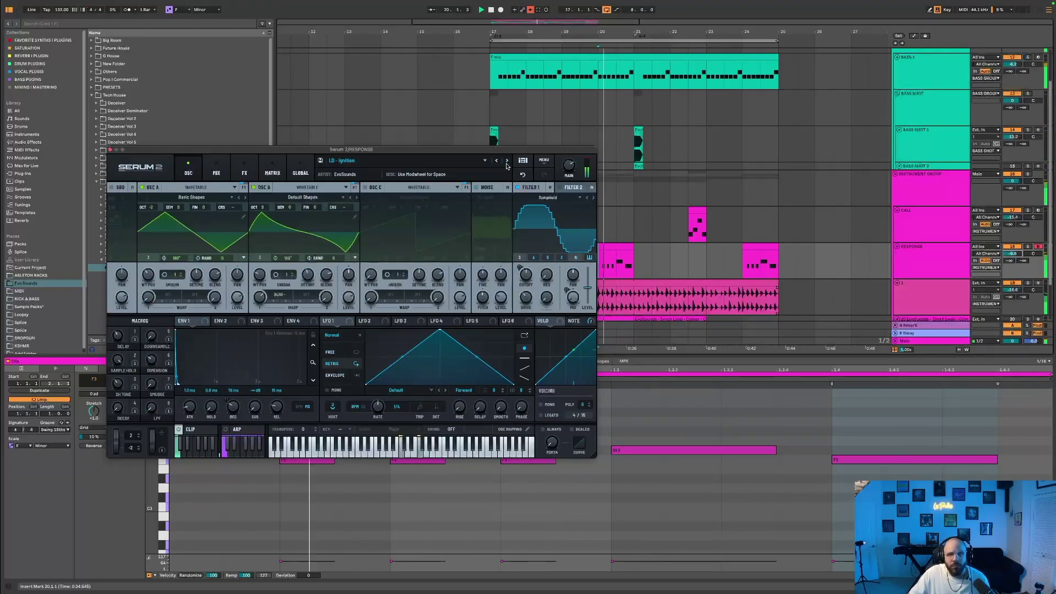
left_click(506, 161)
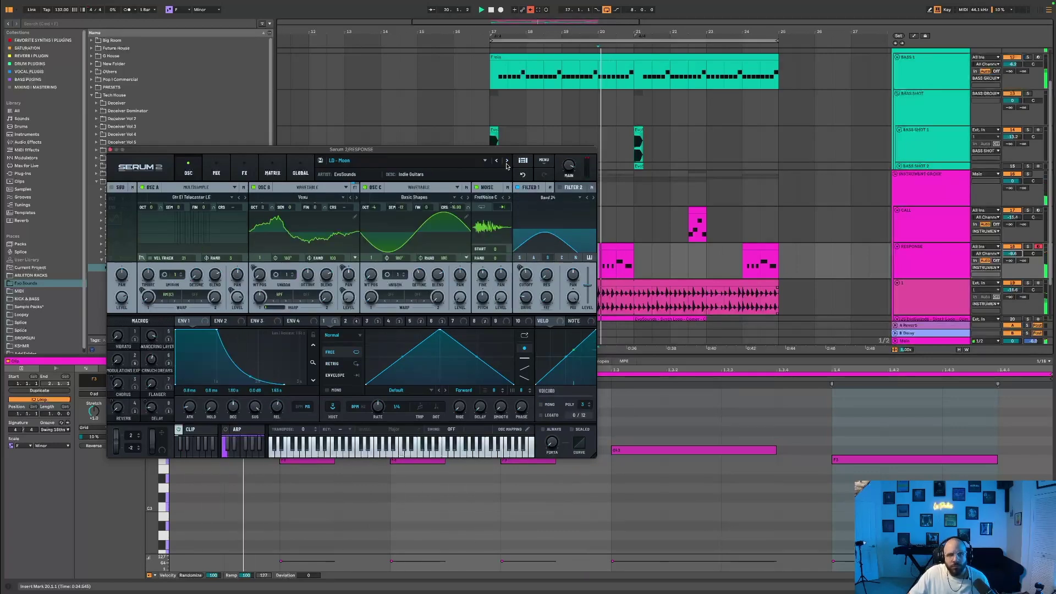
left_click(506, 161)
left_click(507, 161)
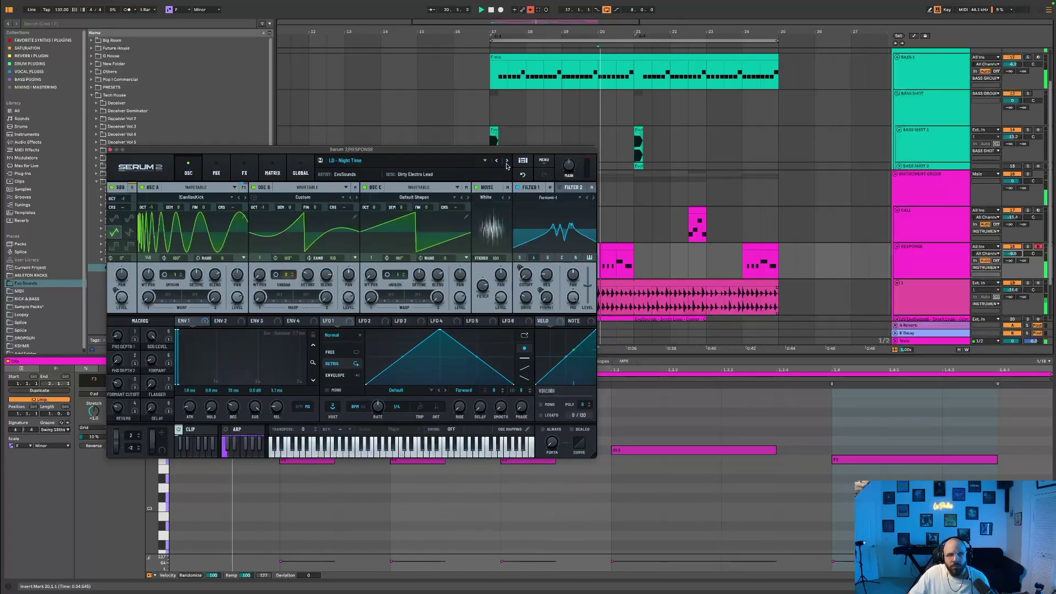
left_click(506, 163)
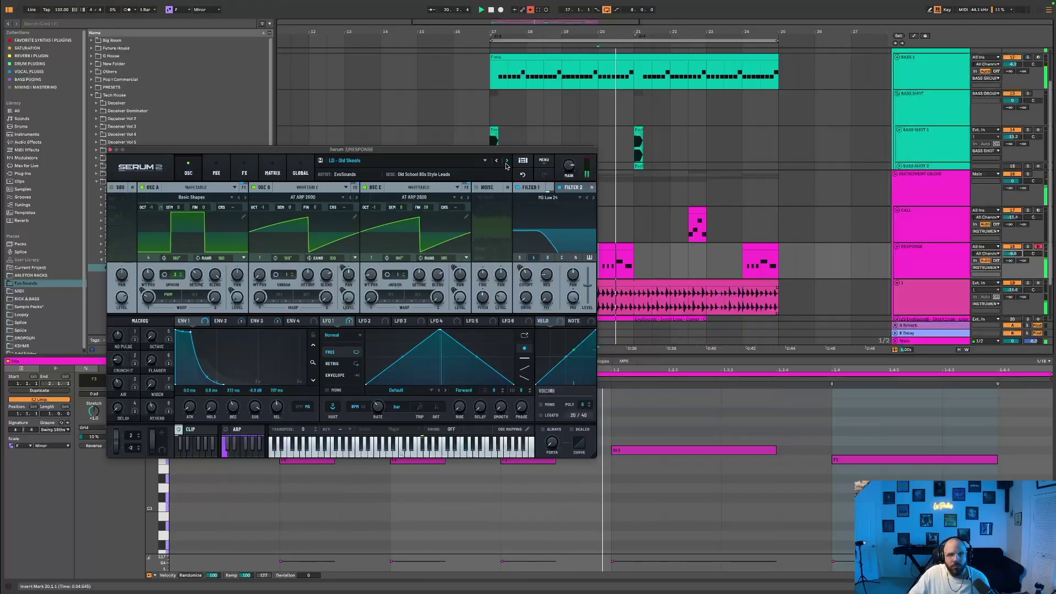
left_click(507, 161)
left_click(506, 161)
left_click(507, 161)
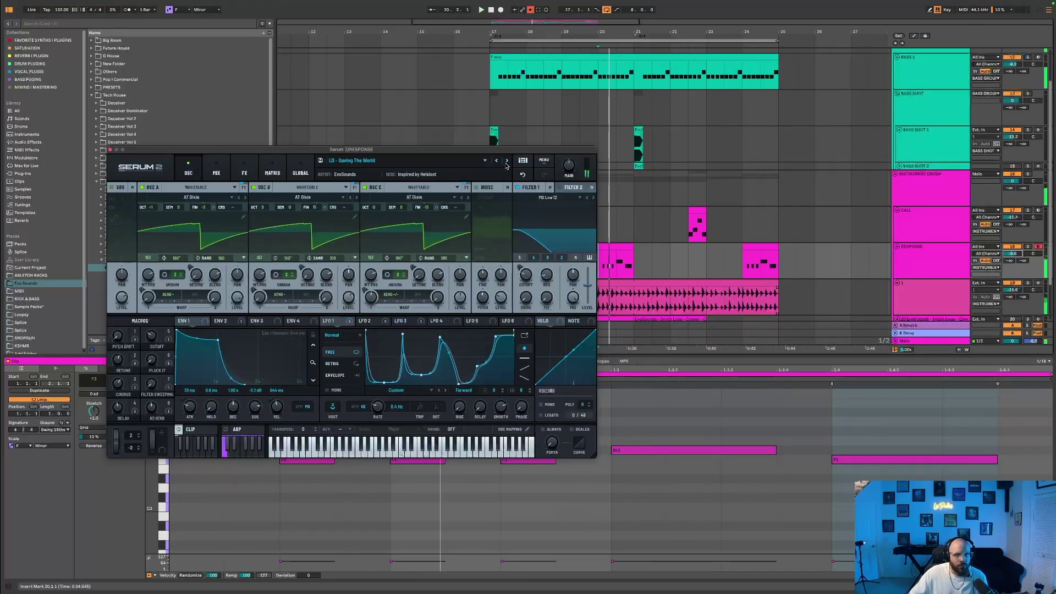
left_click(507, 161)
left_click(507, 162)
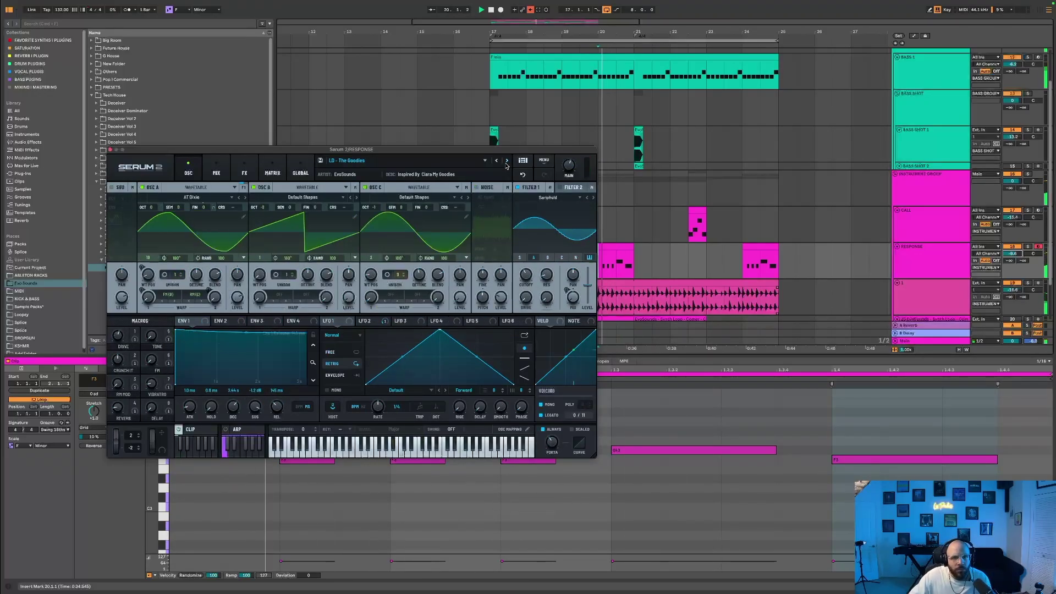
left_click(507, 162)
Step: Go back through the lead presets to LD - Clint EastWood for the RESPONSE track and close the synth window
left_click(496, 160)
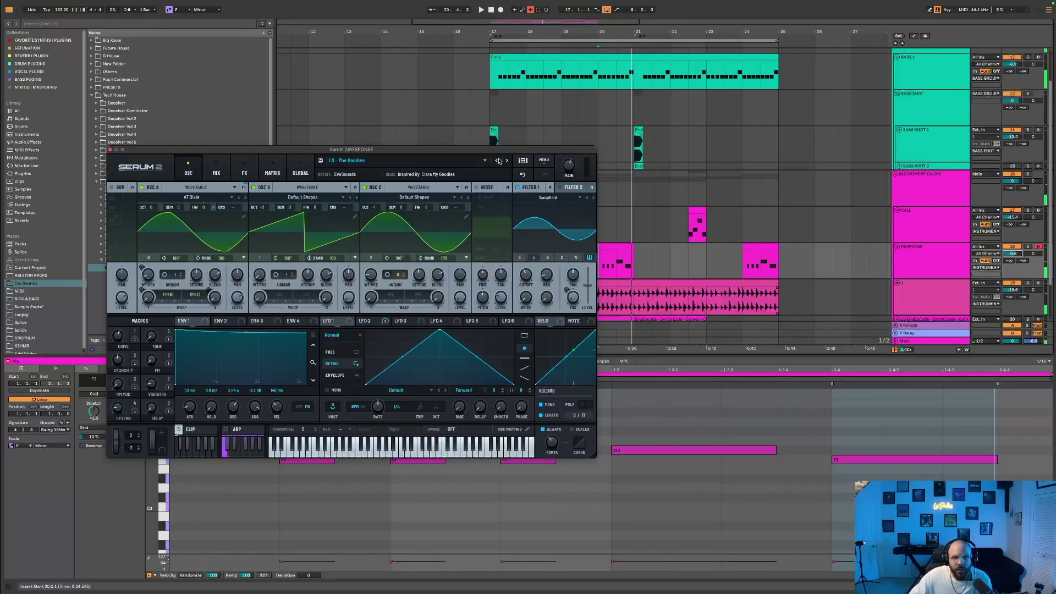
left_click(496, 161)
left_click(496, 161)
left_click(496, 160)
left_click(496, 160)
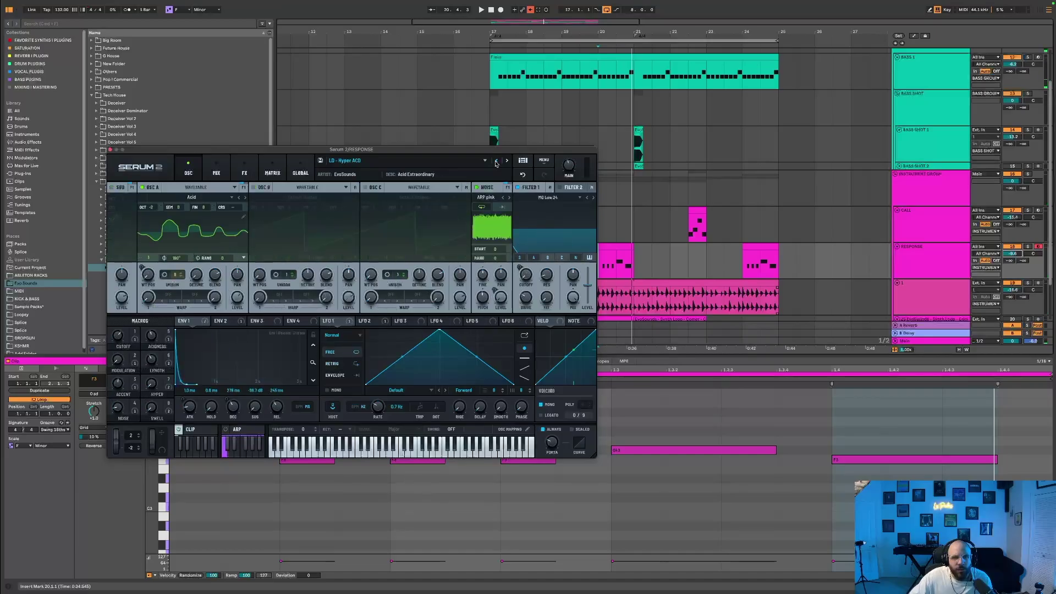
left_click(496, 160)
left_click(496, 161)
left_click(496, 161)
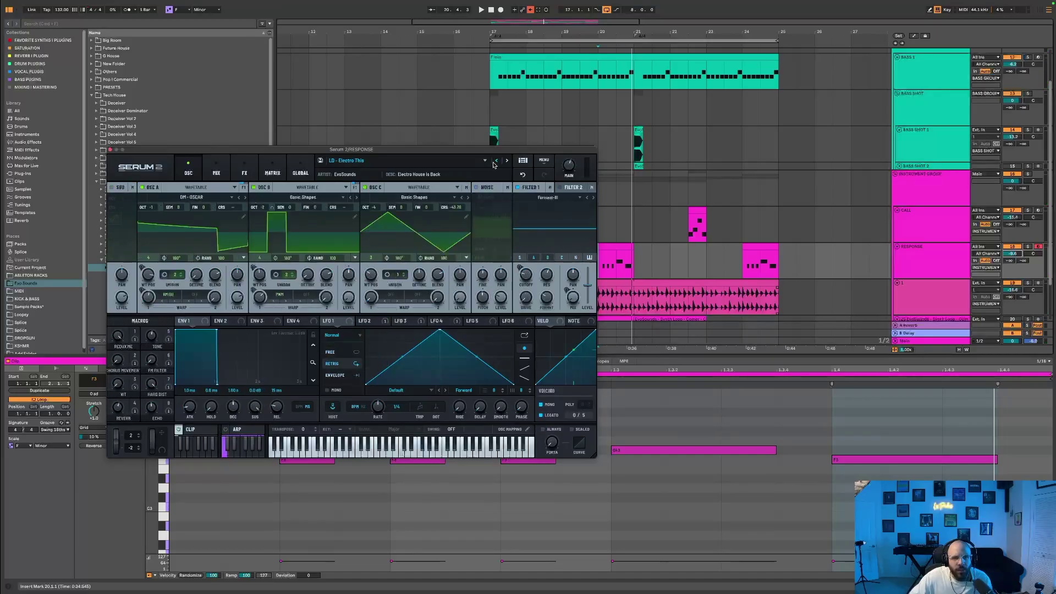
left_click(495, 162)
left_click(495, 162)
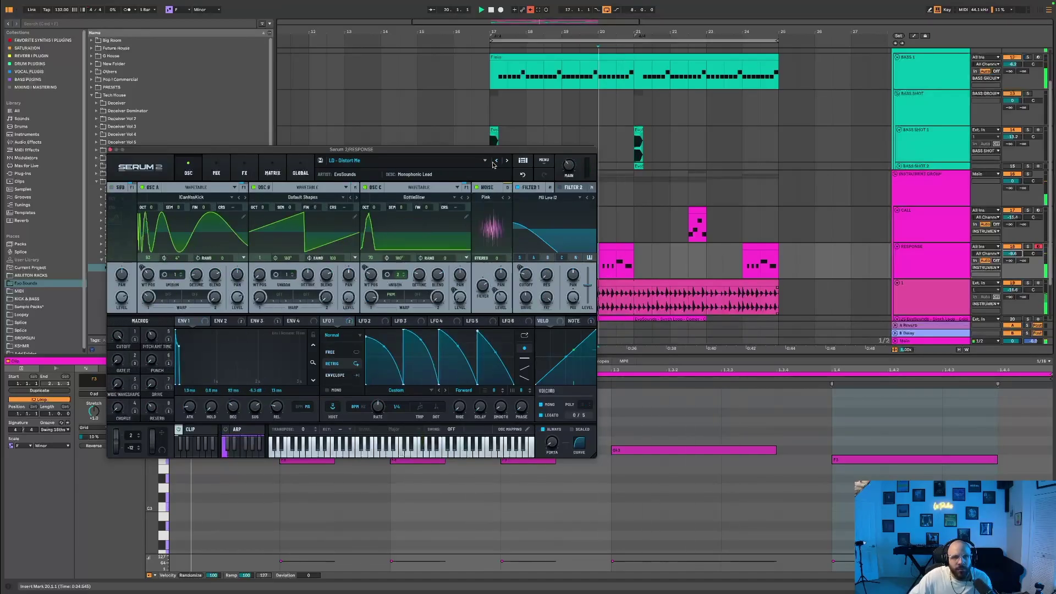
left_click(495, 161)
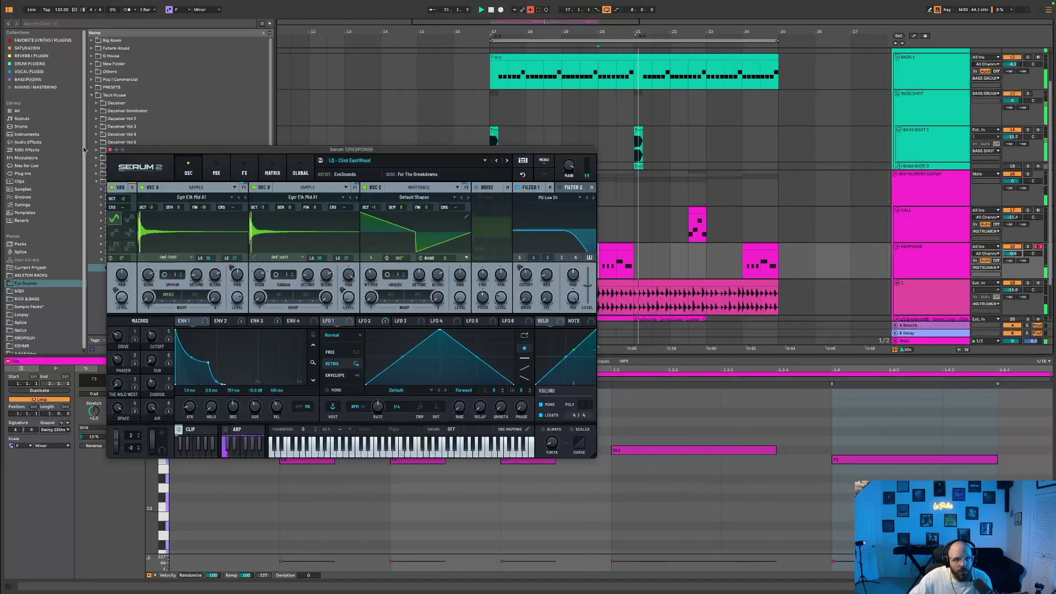
left_click(110, 150)
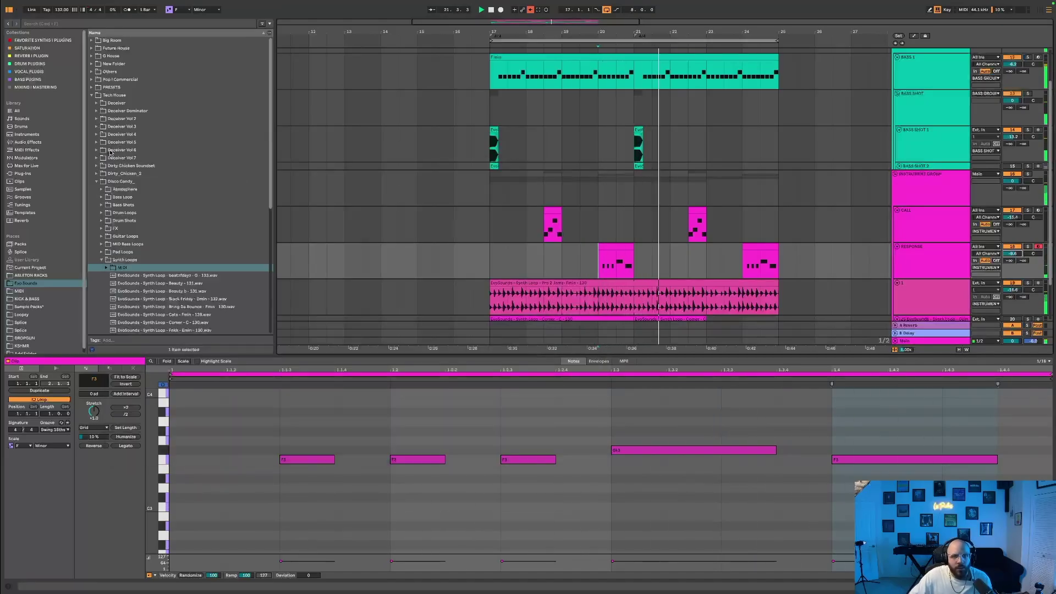
left_click(496, 266)
left_click(940, 266)
left_click_drag(489, 28, 374, 29)
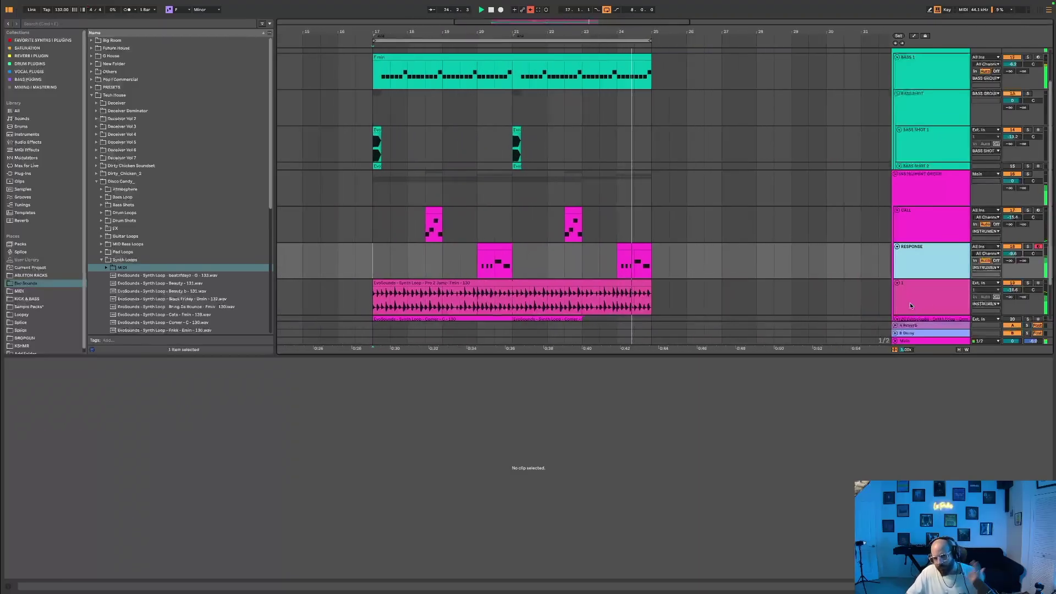
scroll(916, 275, "down", 2)
right_click(919, 243)
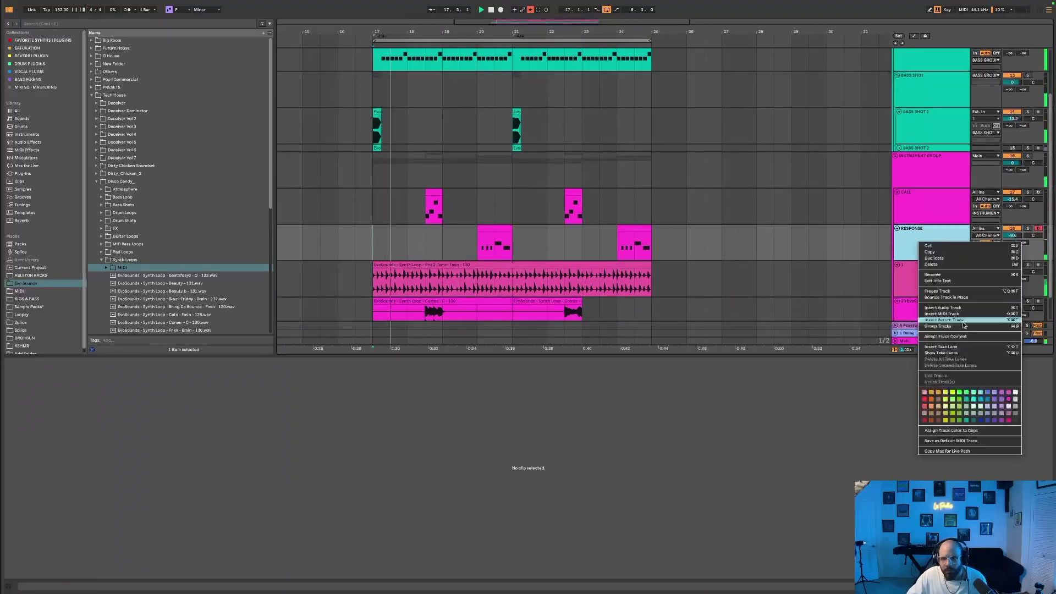
left_click(961, 308)
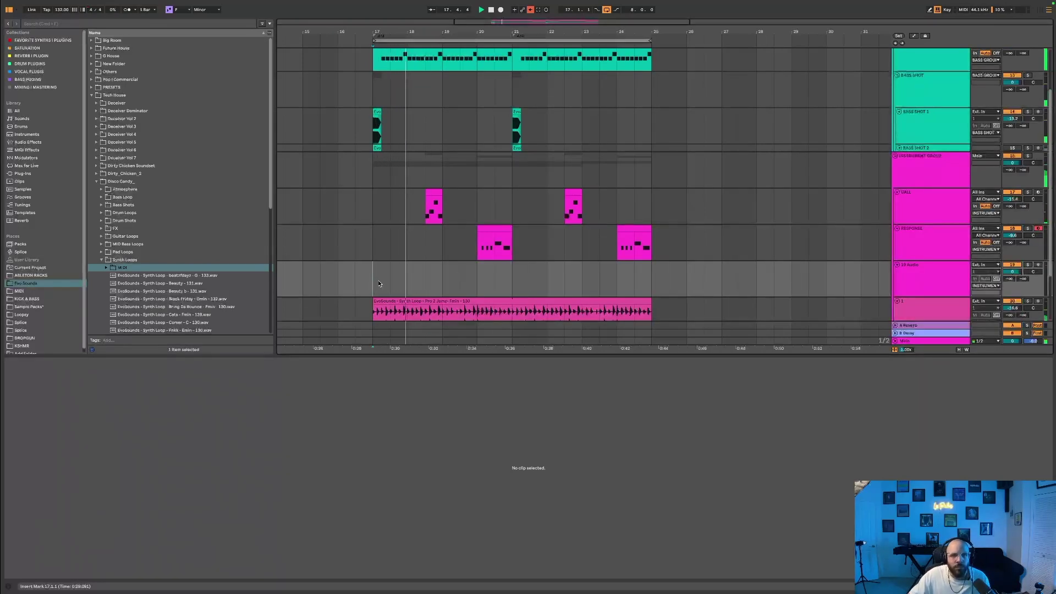
scroll(379, 279, "down", 2)
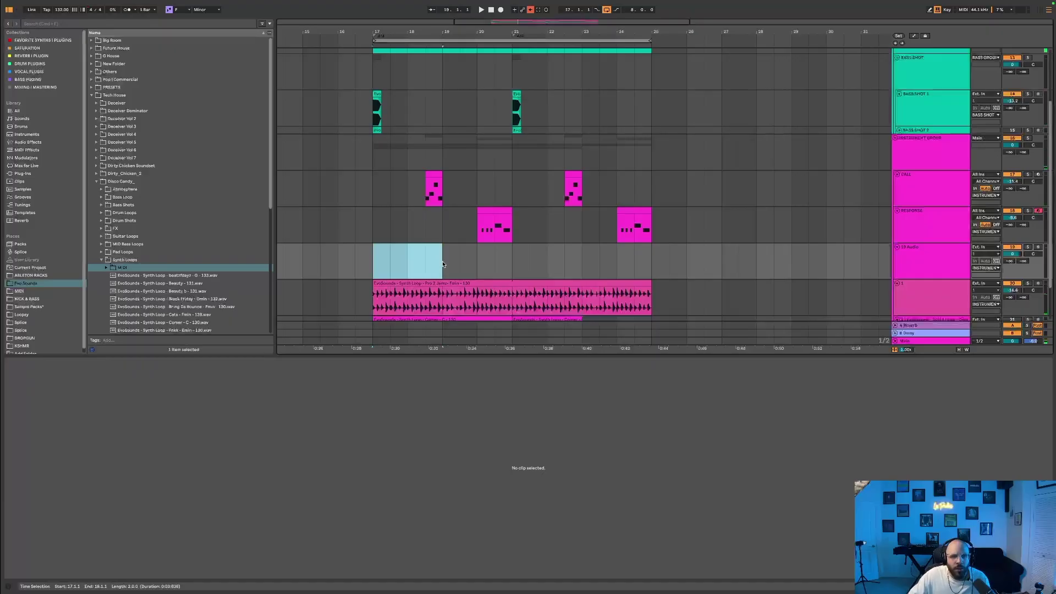
left_click(922, 273)
left_click(120, 24)
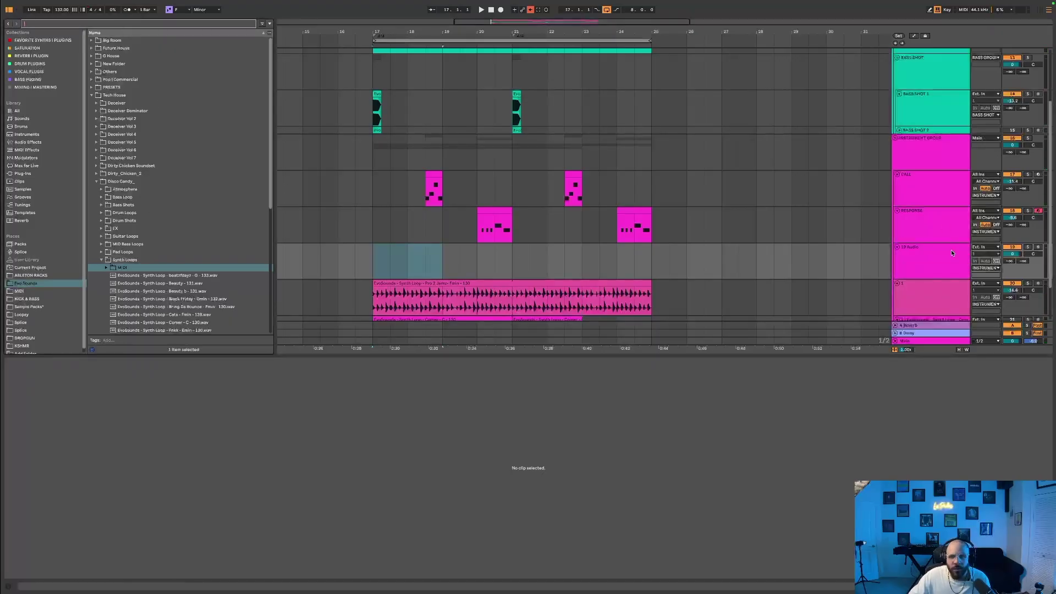
key("super+z")
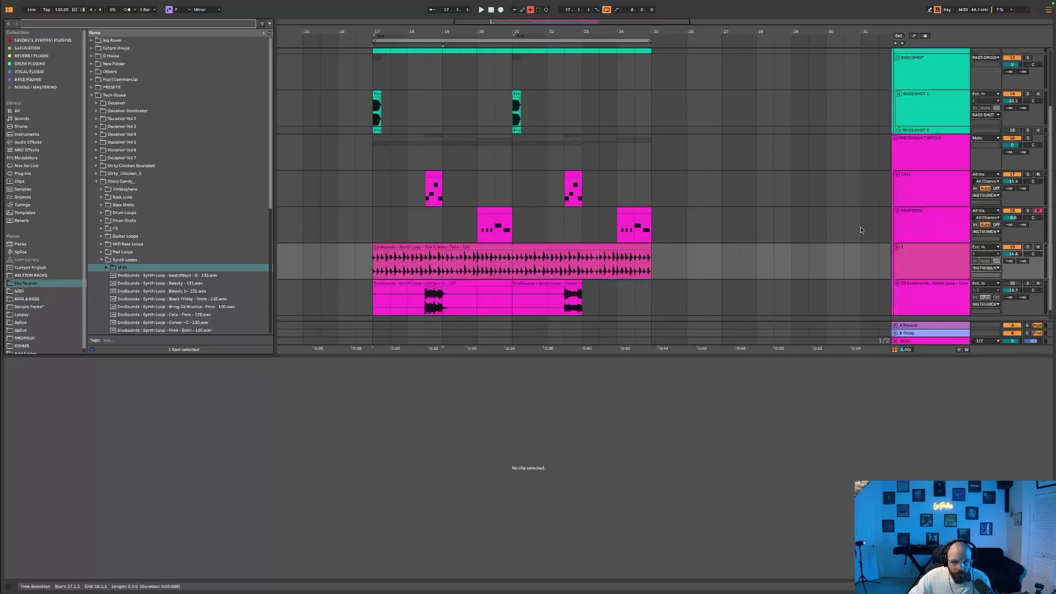
Step: Duplicate the RESPONSE track as an empty track named SYNTH SHOT, deleting the copied clips
right_click(930, 231)
left_click(947, 247)
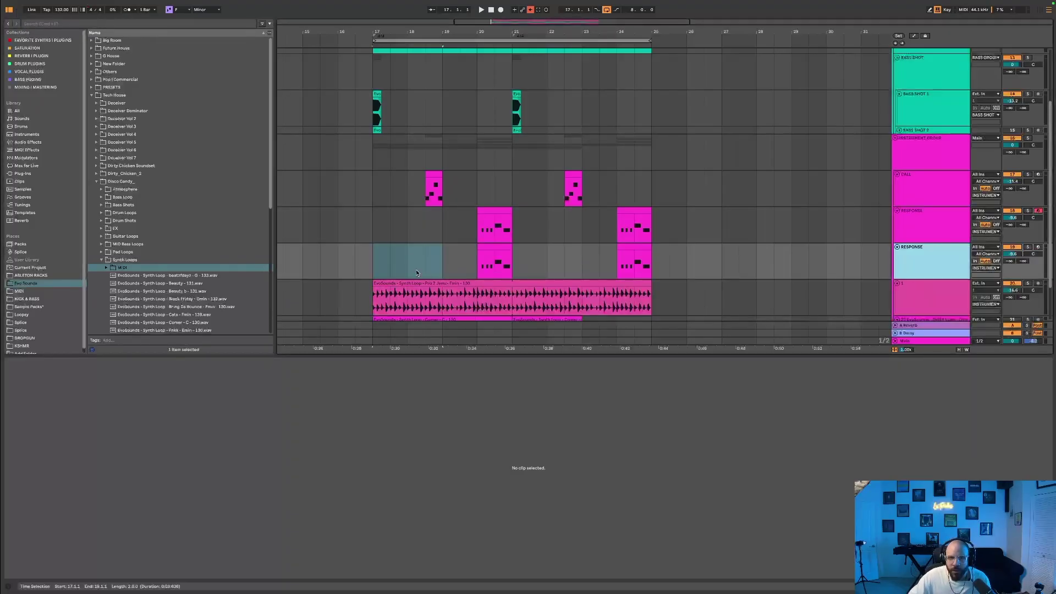
left_click_drag(365, 262, 645, 260)
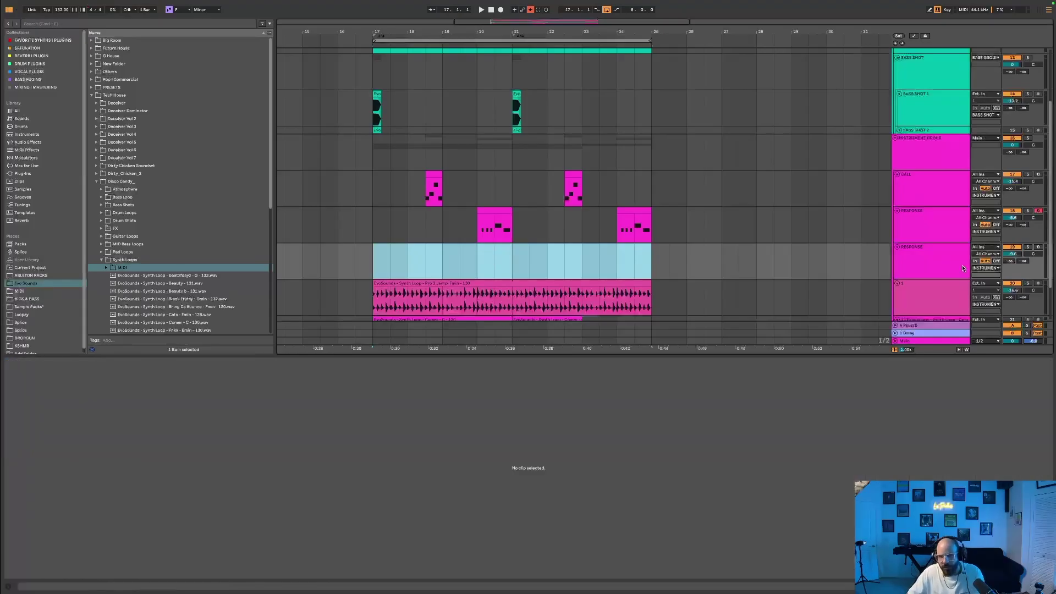
key("Delete")
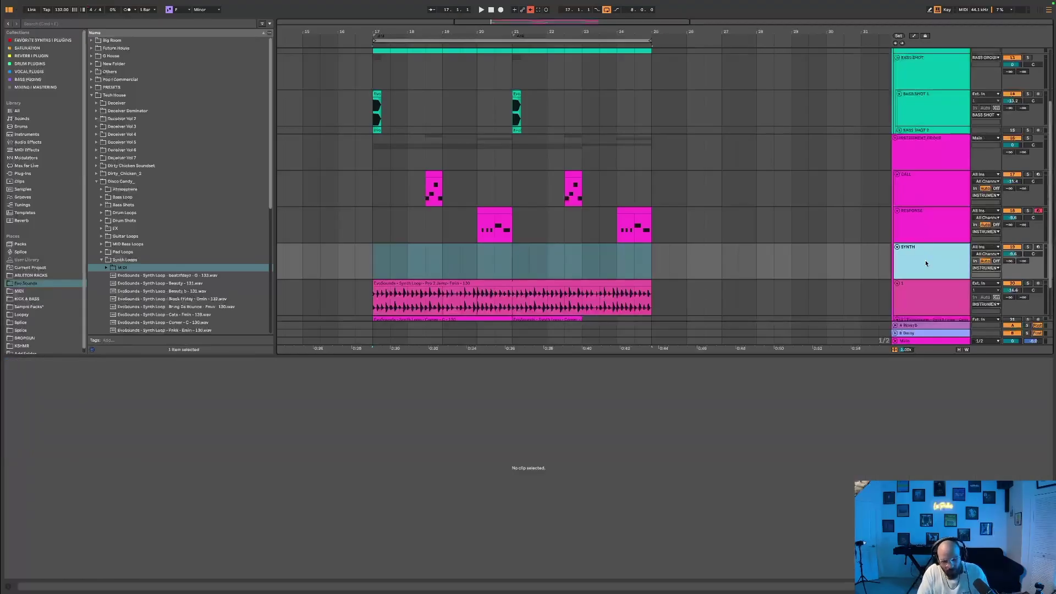
left_click(902, 225)
Step: Create an empty four-bar MIDI clip on the SYNTH SHOT track from bar 17 to bar 21
left_click(430, 256)
left_click_drag(374, 267, 523, 263)
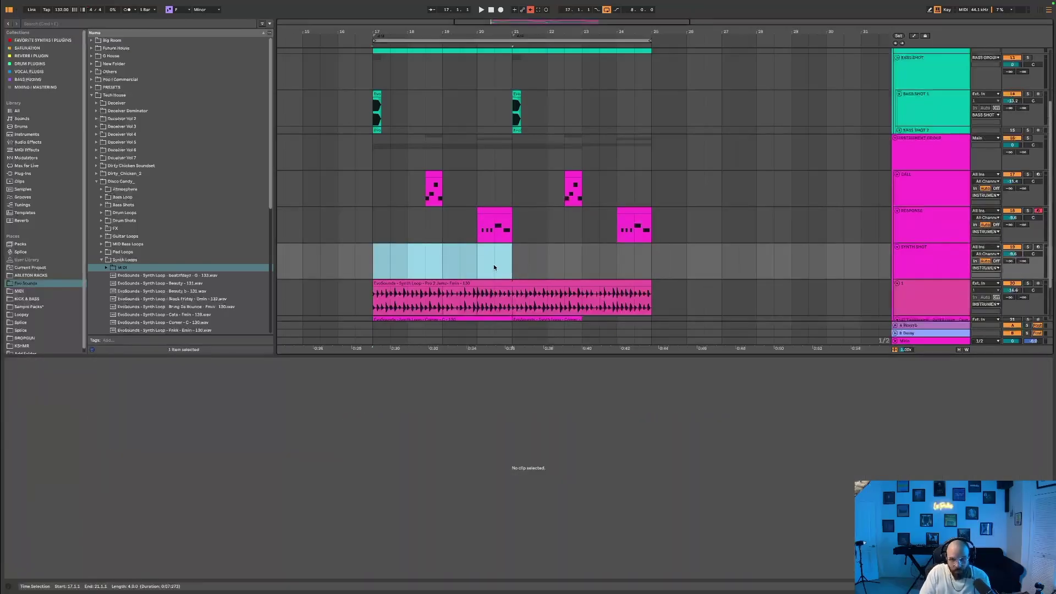
key("super+shift+m")
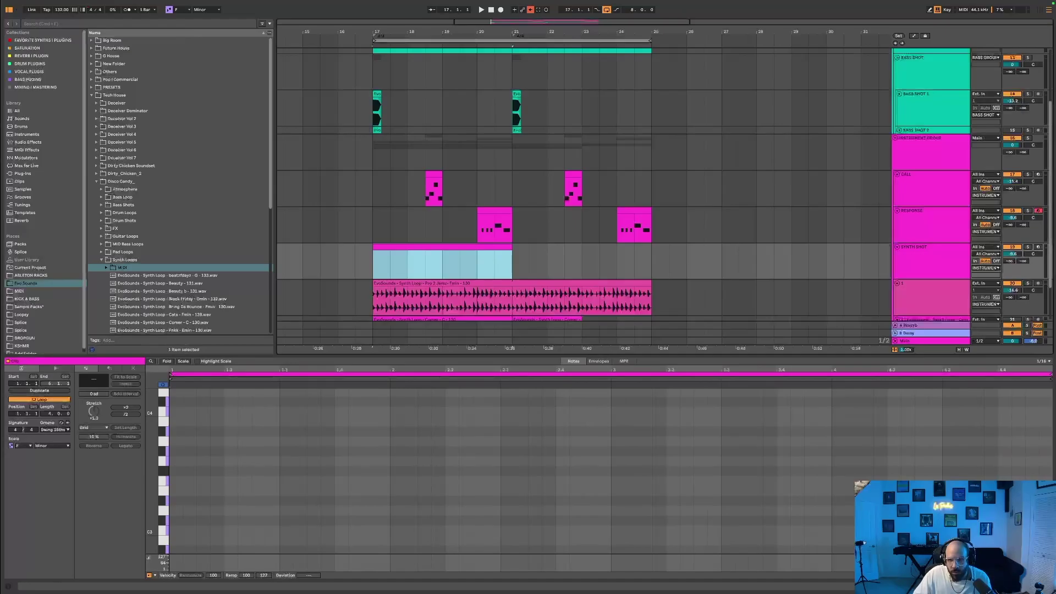
Step: Switch the SYNTH SHOT track's Serum 2 to the LD - Distort Me preset and solo the track
key("shift+Tab")
left_click(21, 506)
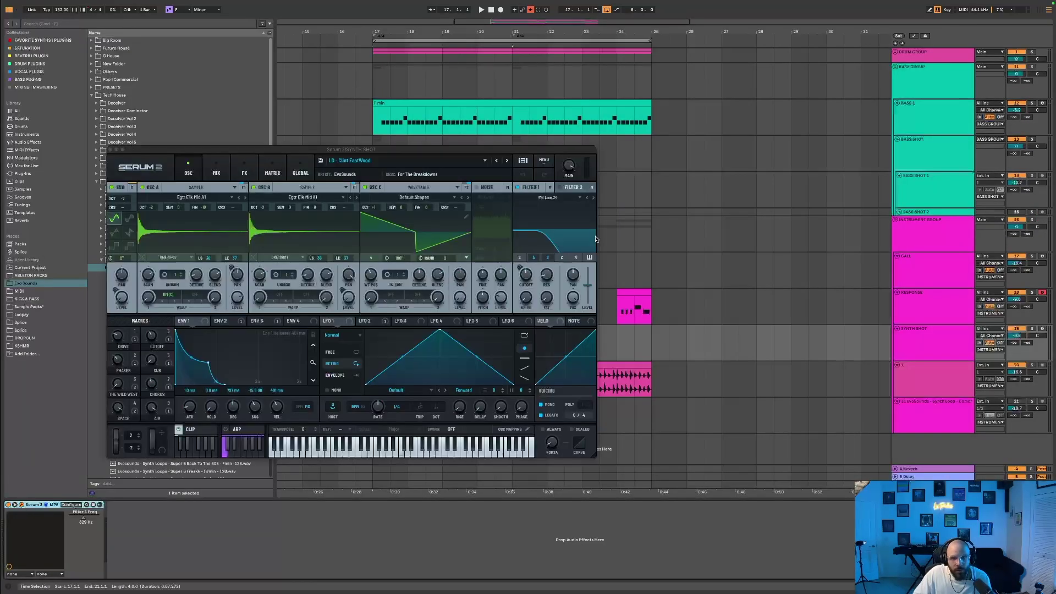
left_click(498, 159)
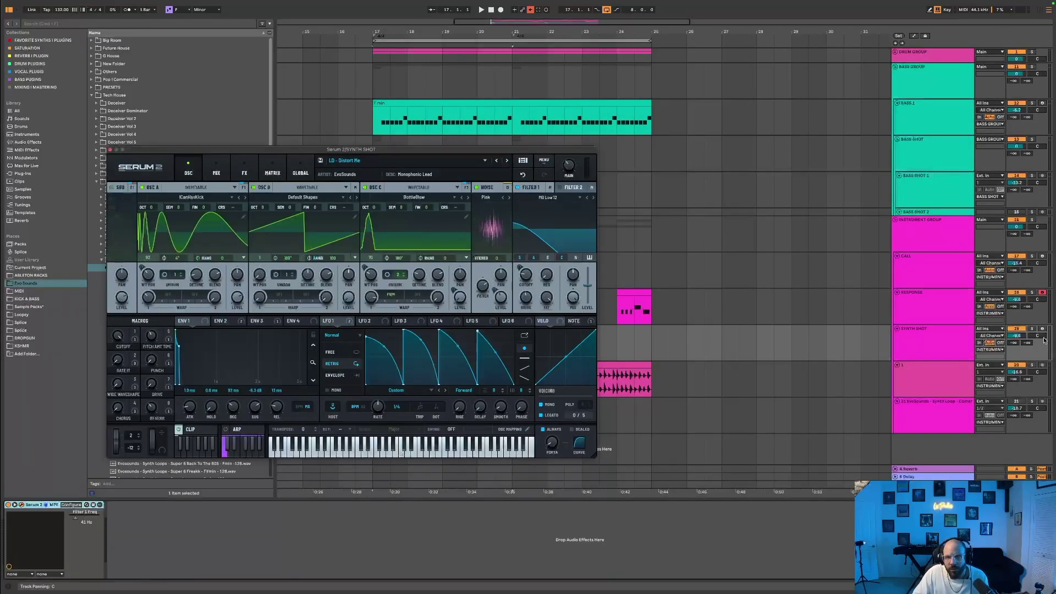
left_click(1032, 329)
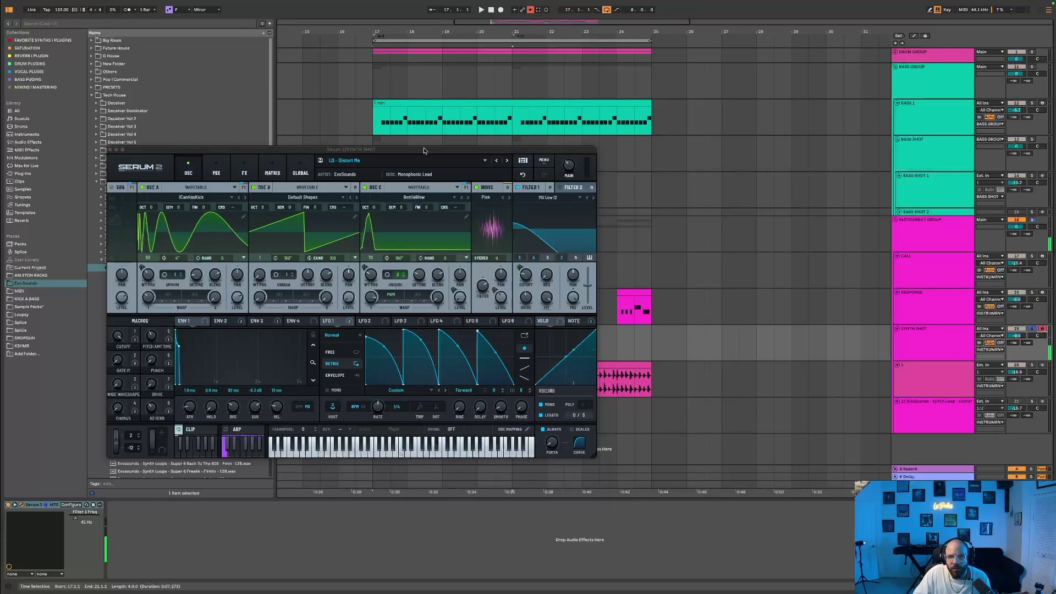
left_click_drag(443, 151, 561, 294)
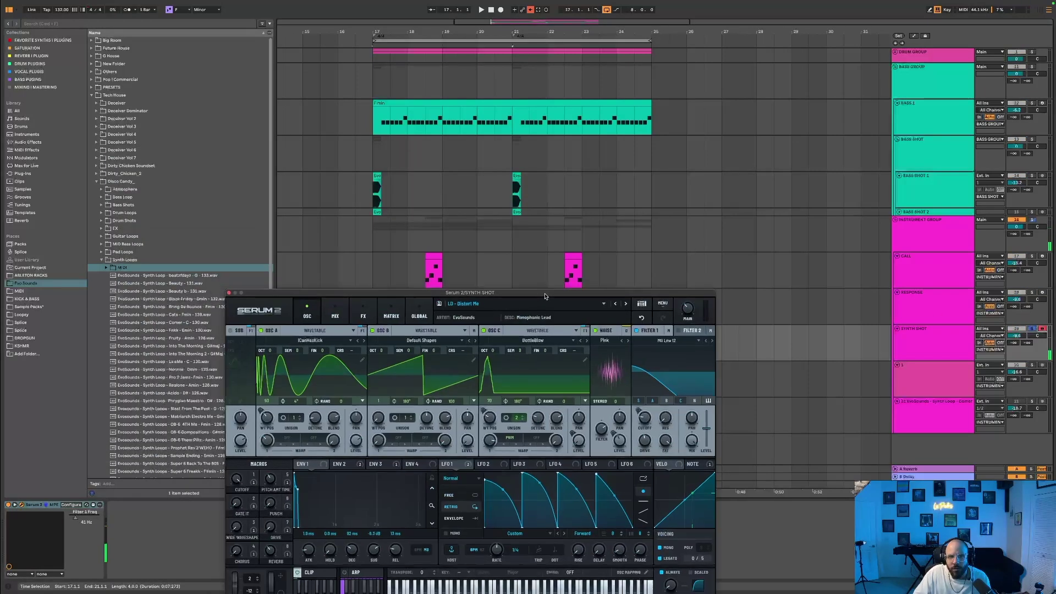
Step: Load the MID - Apple Cider preset from the EvoSounds Disco Candy pack into the SYNTH SHOT synth
left_click(604, 303)
mouse_move(578, 323)
mouse_move(631, 334)
mouse_move(698, 345)
scroll(748, 403, "down", 8)
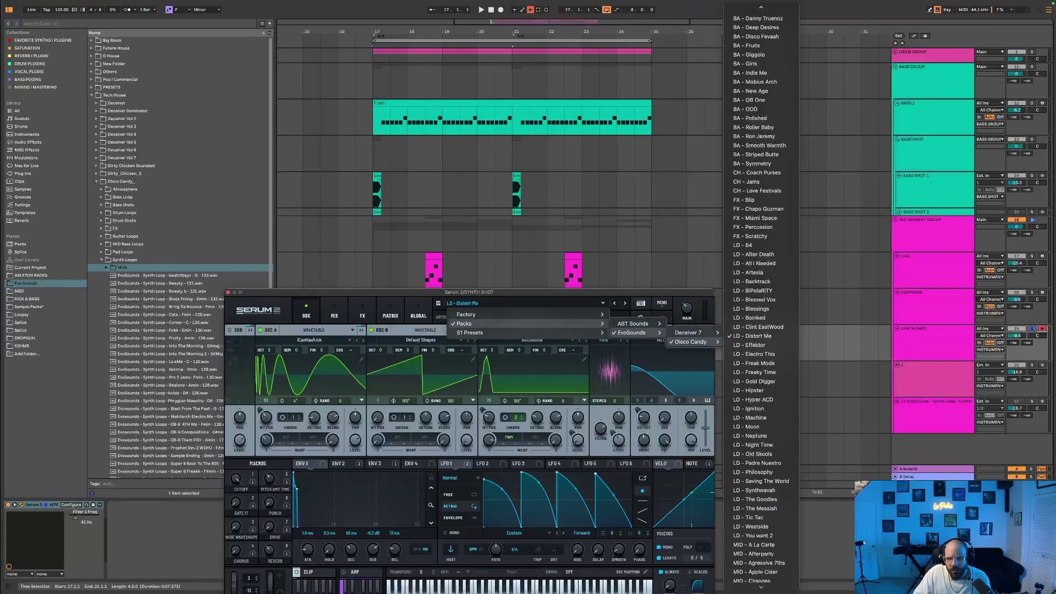
left_click(771, 455)
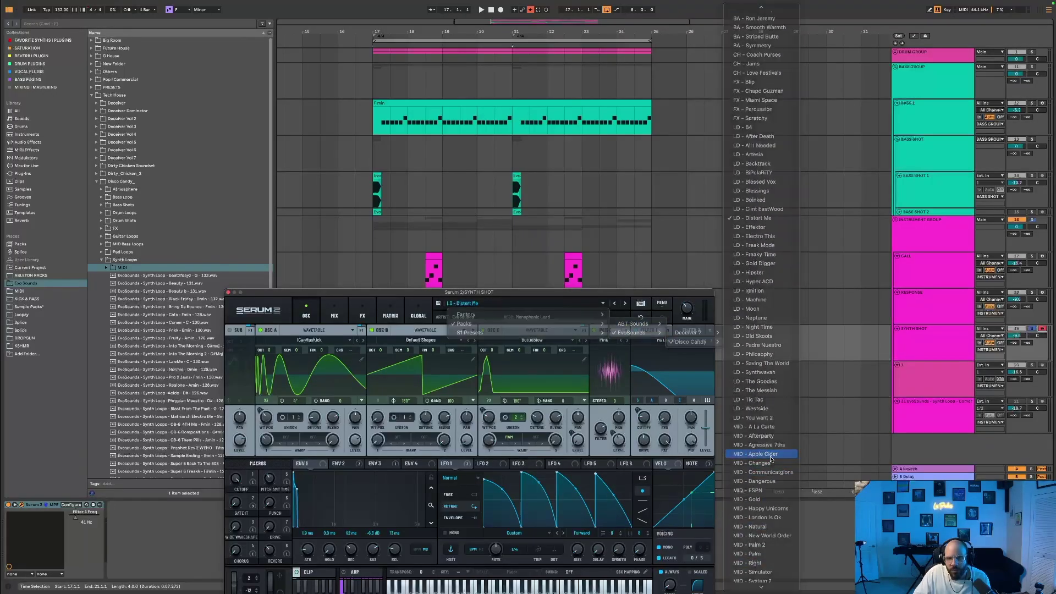
Step: Unsolo the SYNTH SHOT track and play the arrangement, moving the synth window clear of the tracks
left_click_drag(400, 298, 441, 382)
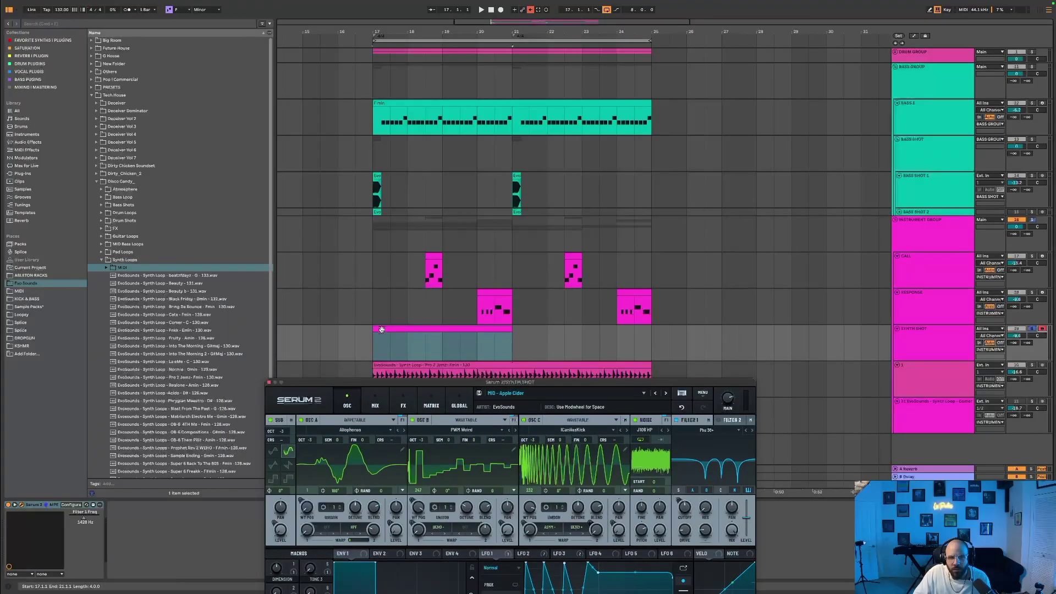
left_click(382, 329)
key("space")
left_click(1031, 332)
left_click(410, 328)
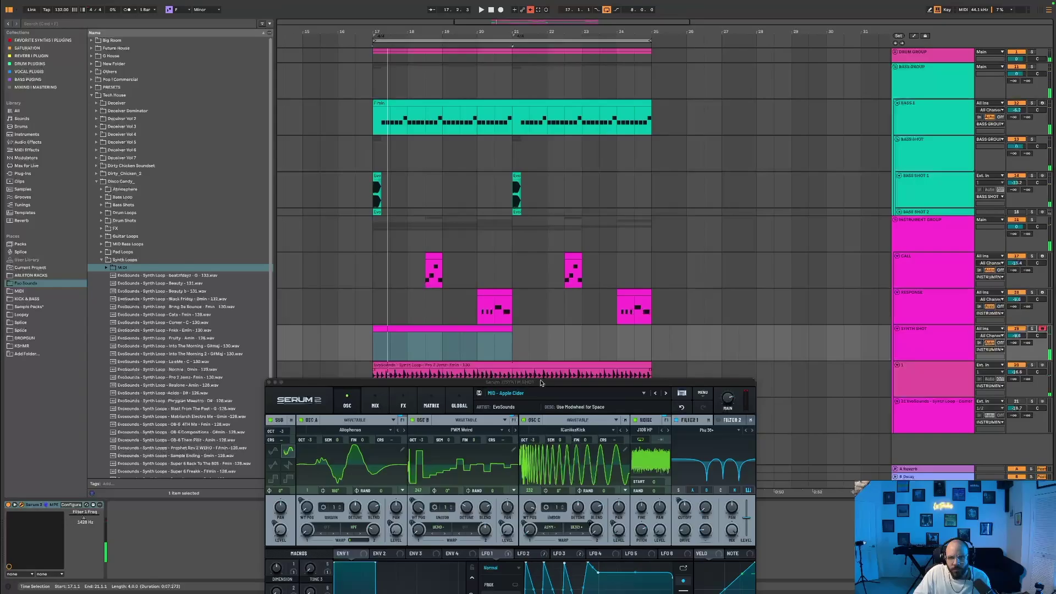
left_click_drag(538, 378, 637, 187)
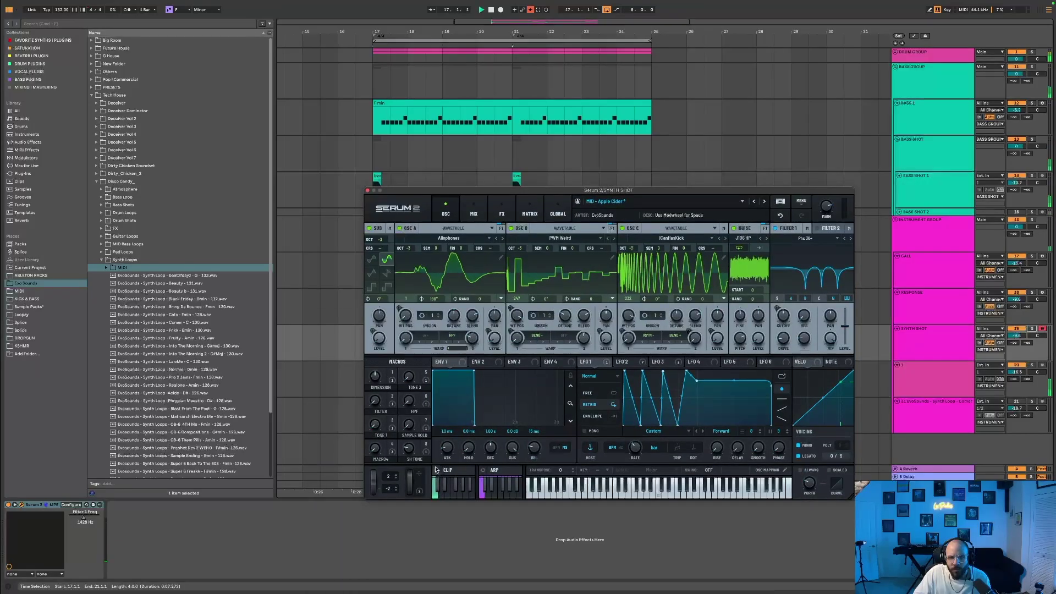
left_click_drag(447, 190, 481, 444)
Step: Add a sixteenth-note F3 at 1.1.3 in the SYNTH SHOT clip
left_click(388, 329)
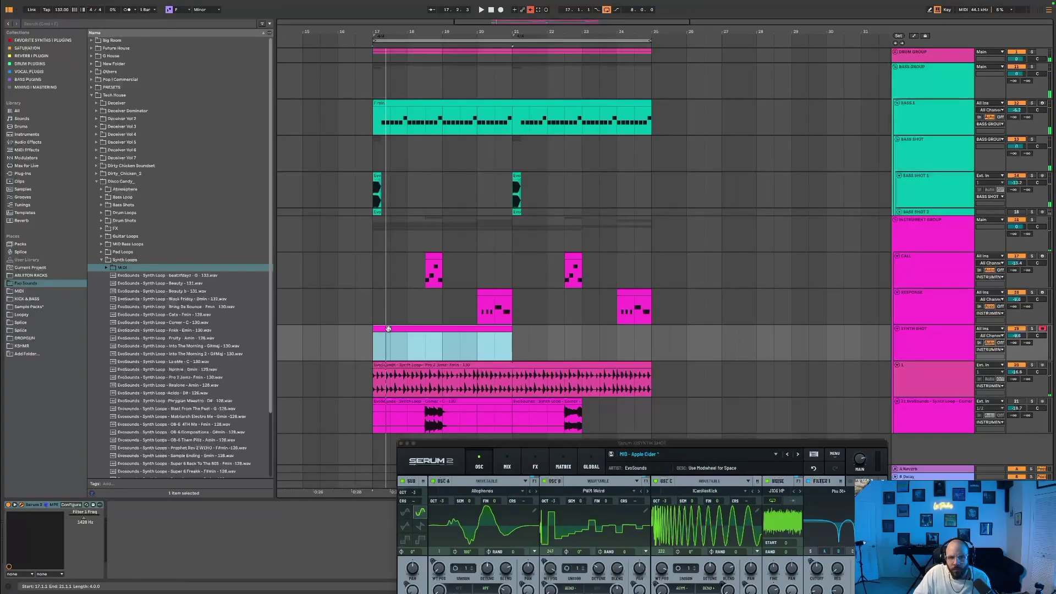
double_click(388, 329)
double_click(202, 451)
key("Down")
key("Down")
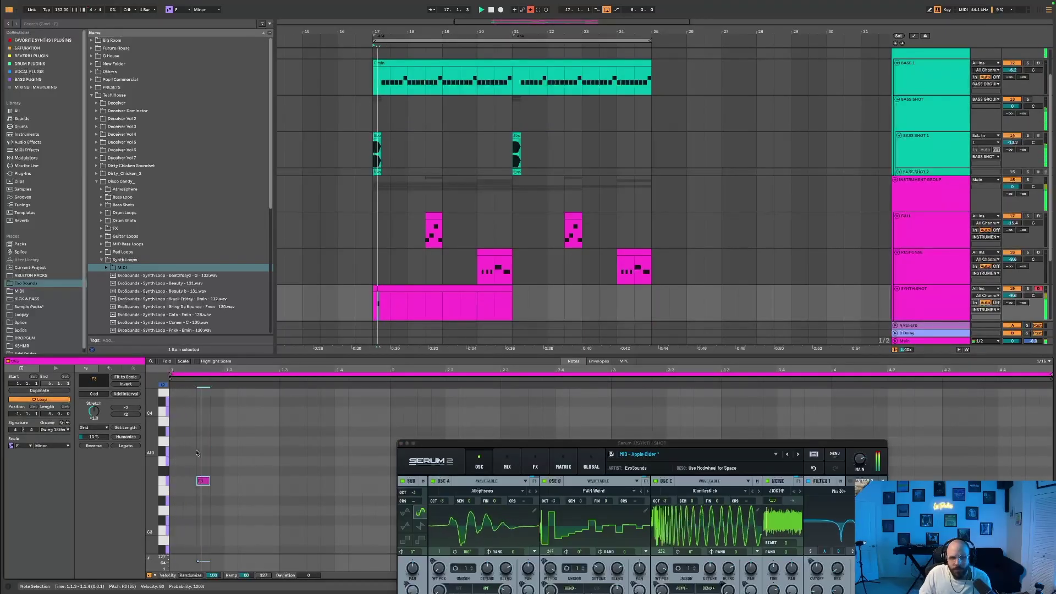
Step: Move the F3 note in the SYNTH SHOT clip to the start of its second bar
key("Right")
key("Right")
key("Right")
key("Right")
key("Right")
key("Right")
key("Right")
key("Right")
key("Right")
key("Right")
key("Right")
key("Right")
key("Right")
key("Right")
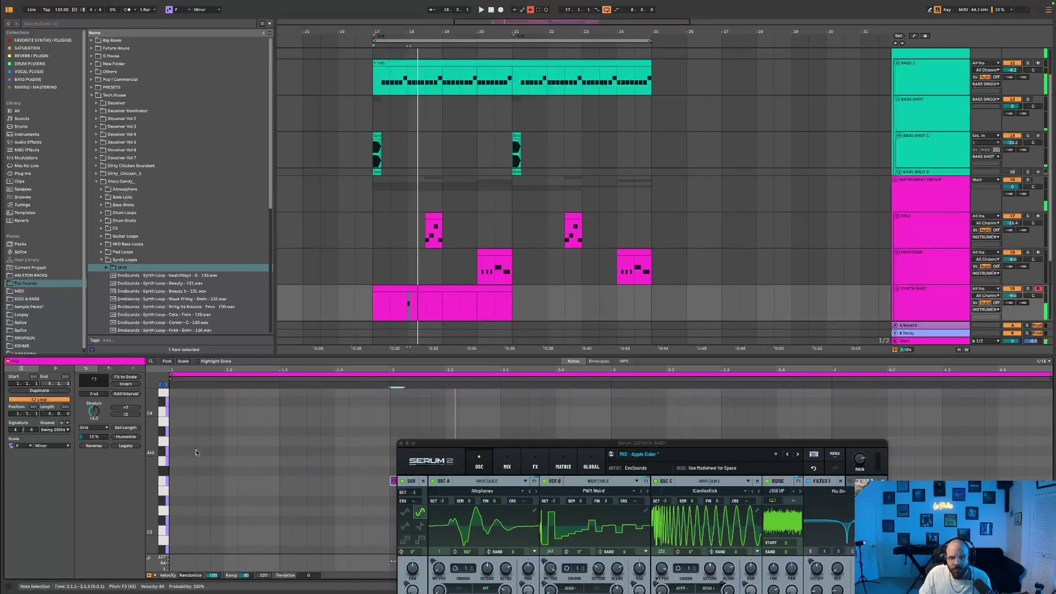
Step: Duplicate the F3 note at the start of the SYNTH SHOT clip's second bar twice at eighth-note spacing, deactivating the last copy
left_click_drag(511, 443, 678, 139)
left_click(395, 450)
left_click(392, 478)
key("shift+Right")
key("ctrl+d")
key("ctrl+d")
key("space")
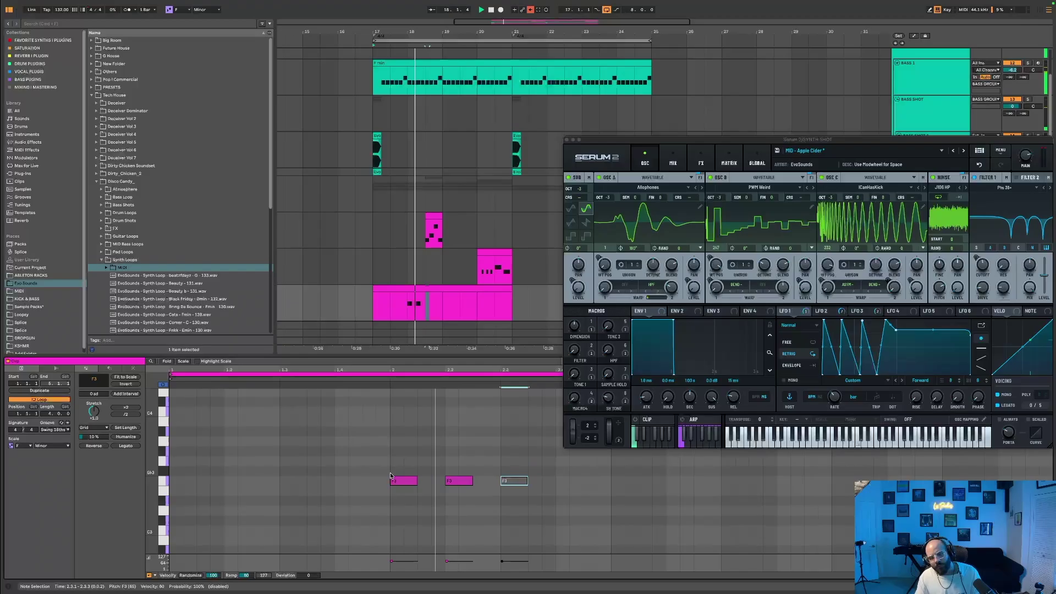
key("0")
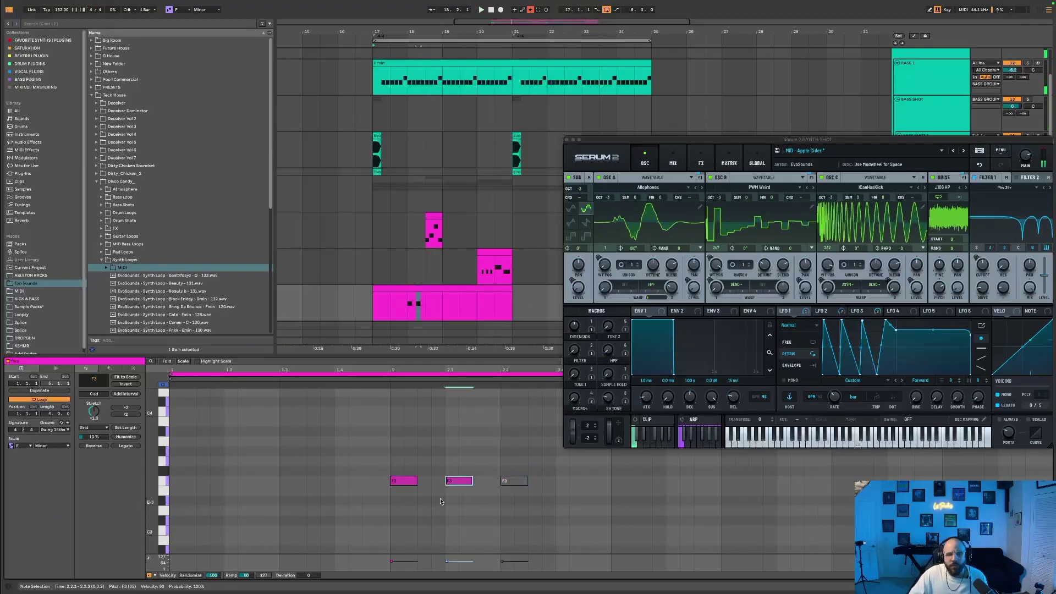
Step: Move the second F3 note directly after the first and duplicate it twice to form four back-to-back notes
left_click_drag(459, 481, 446, 481)
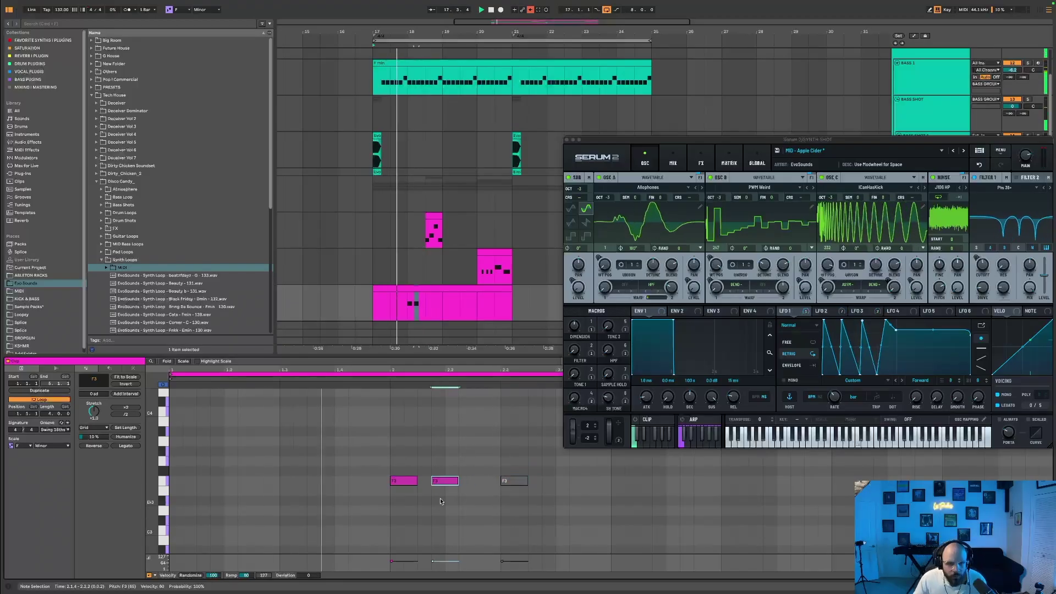
key("Left")
key("ctrl+d")
key("ctrl+d")
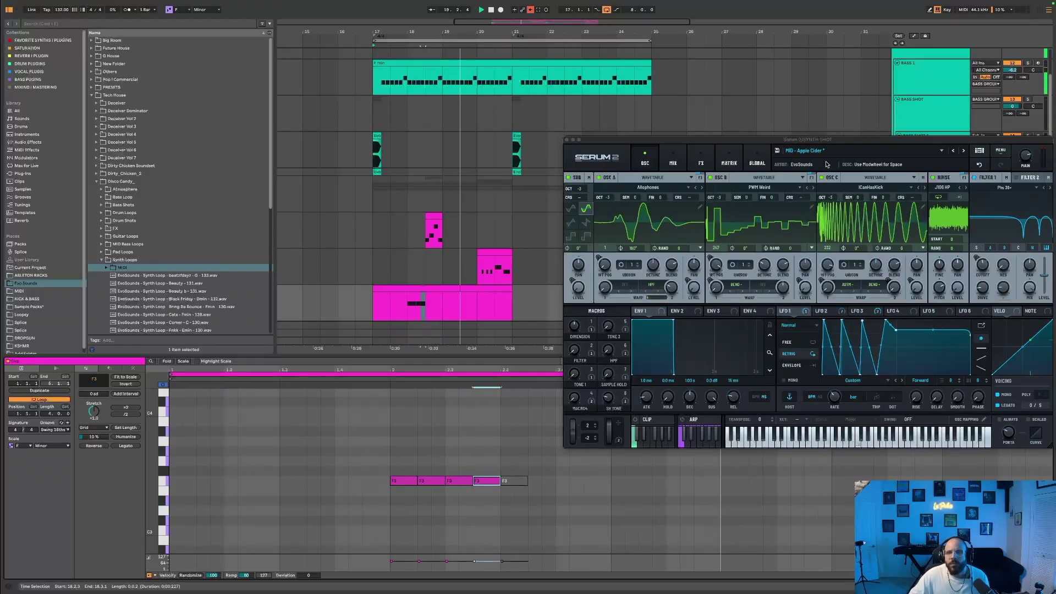
Step: Duplicate the SYNTH SHOT clip to bar 21 and deactivate the first F3 note in both clips
left_click(447, 303)
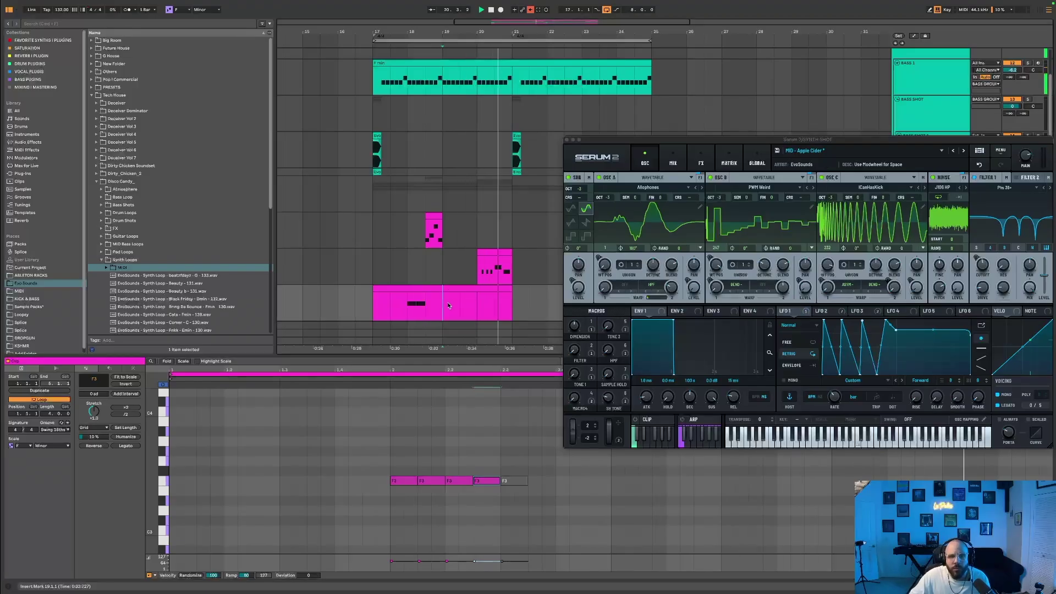
left_click(451, 282)
left_click(452, 288)
key("super+d")
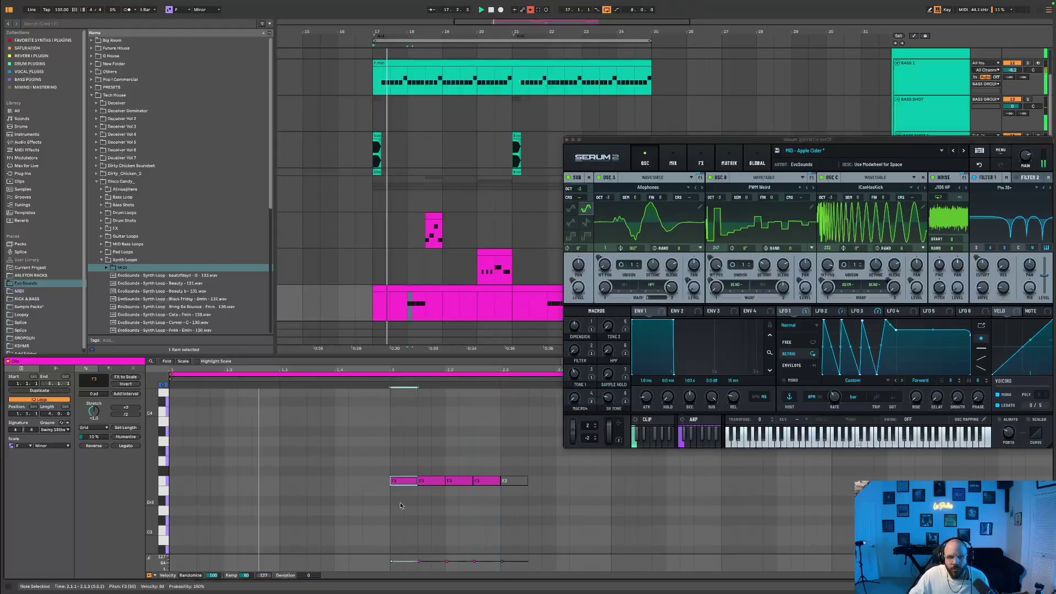
left_click(400, 480)
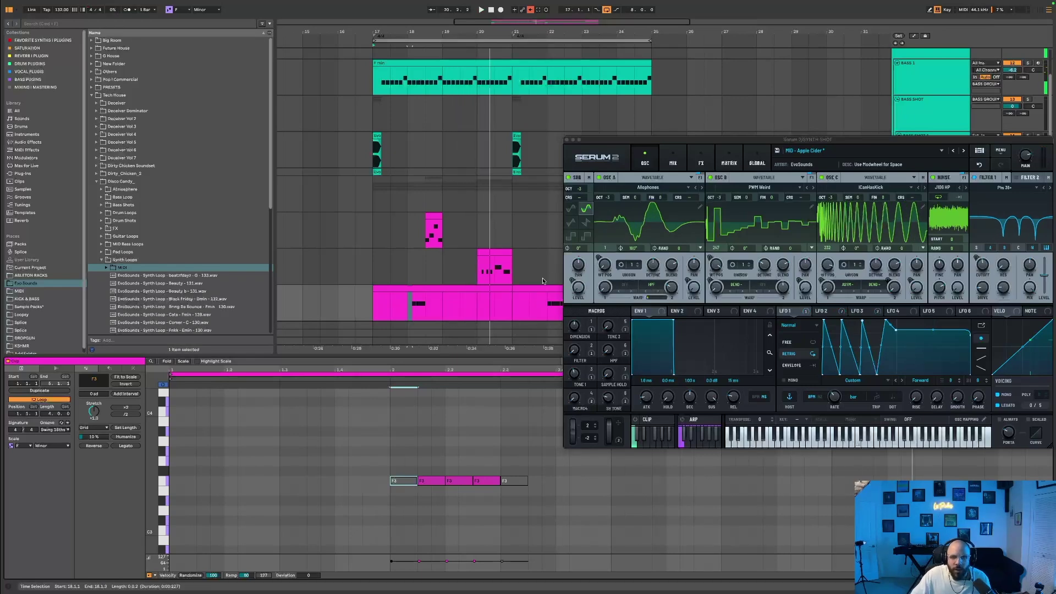
key("space")
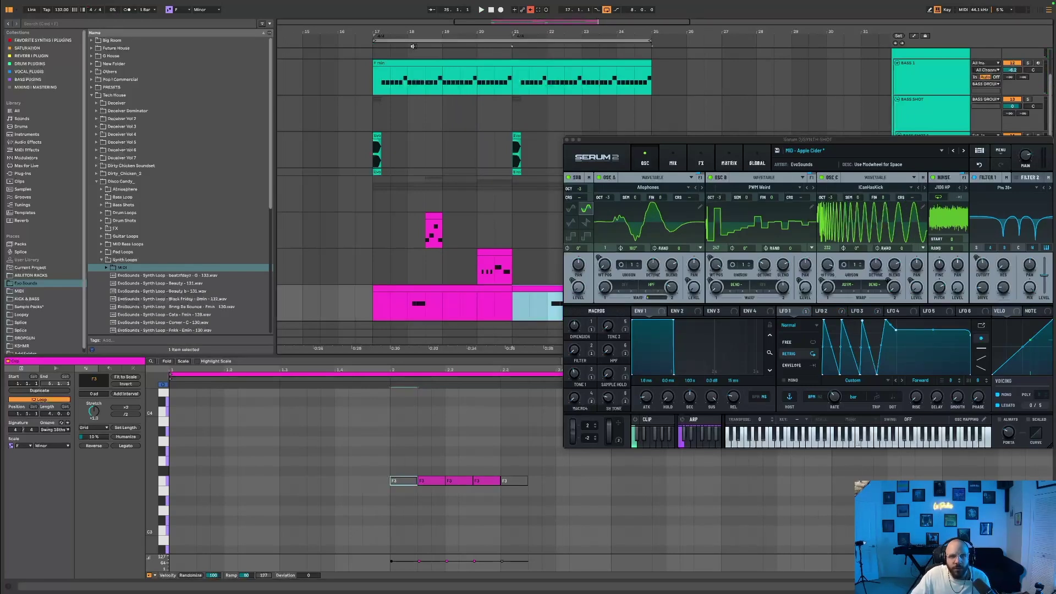
Step: Play the arrangement from bar 17 with the synth window moved clear of the clips, and adjust Macro 4 in the SYNTH SHOT synth
left_click(373, 262)
key("space")
left_click(653, 143)
left_click_drag(653, 142, 779, 126)
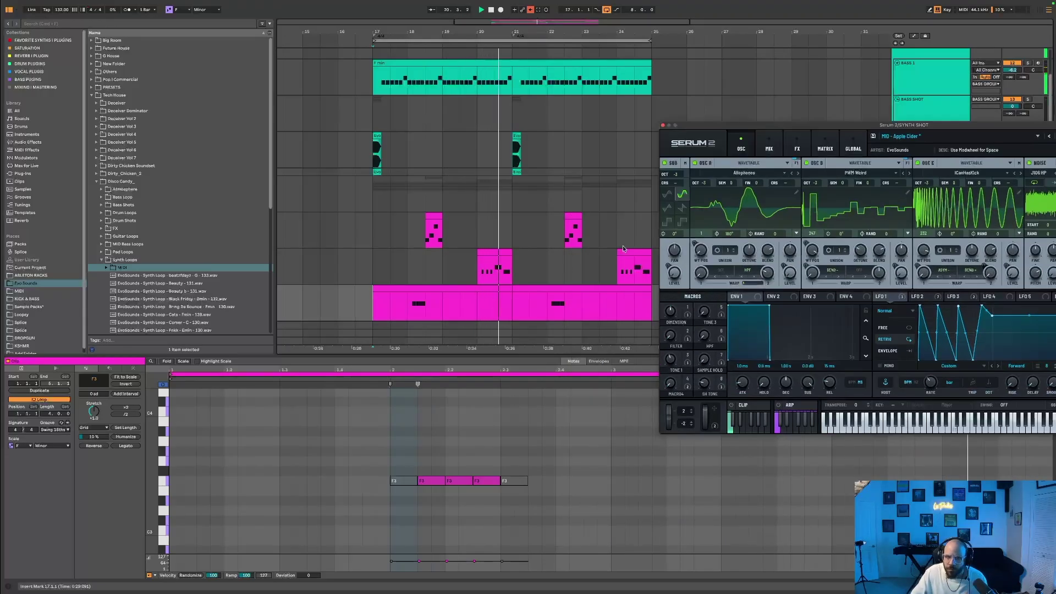
left_click_drag(417, 31, 390, 263)
scroll(390, 262, "down", 2)
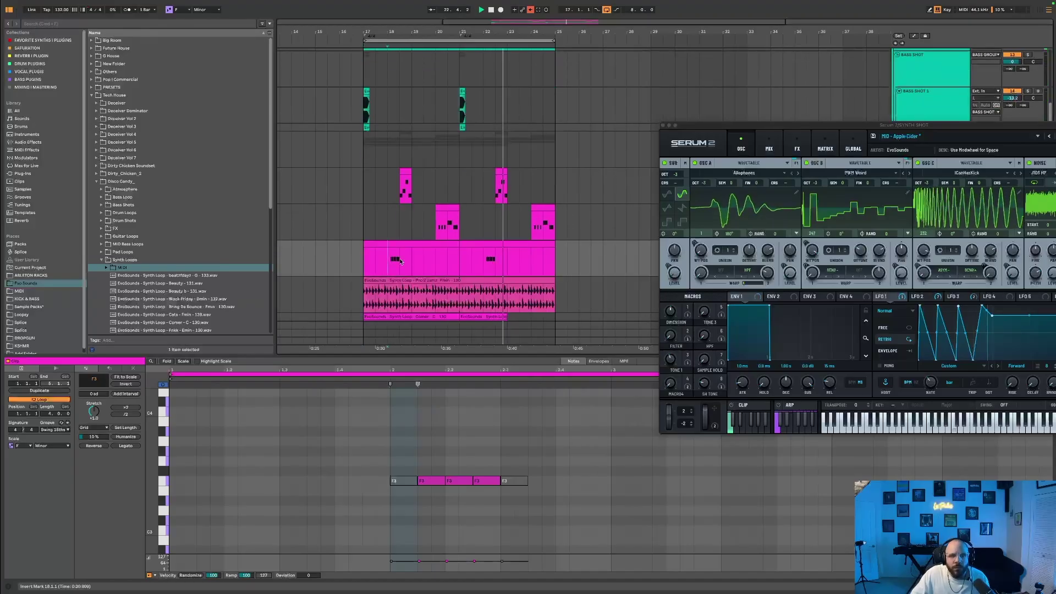
left_click(666, 331)
left_click_drag(666, 329, 667, 304)
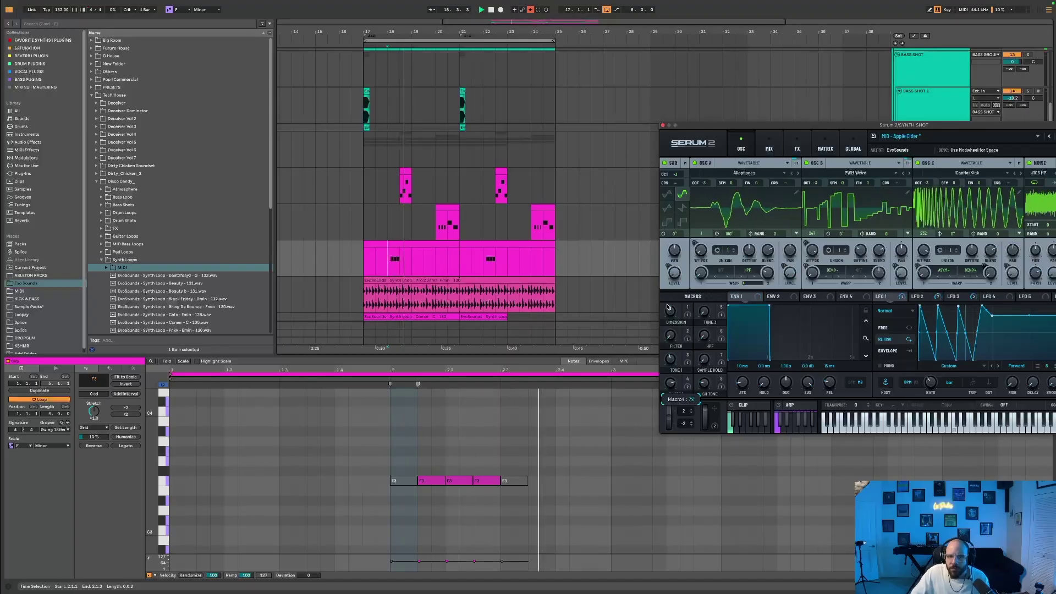
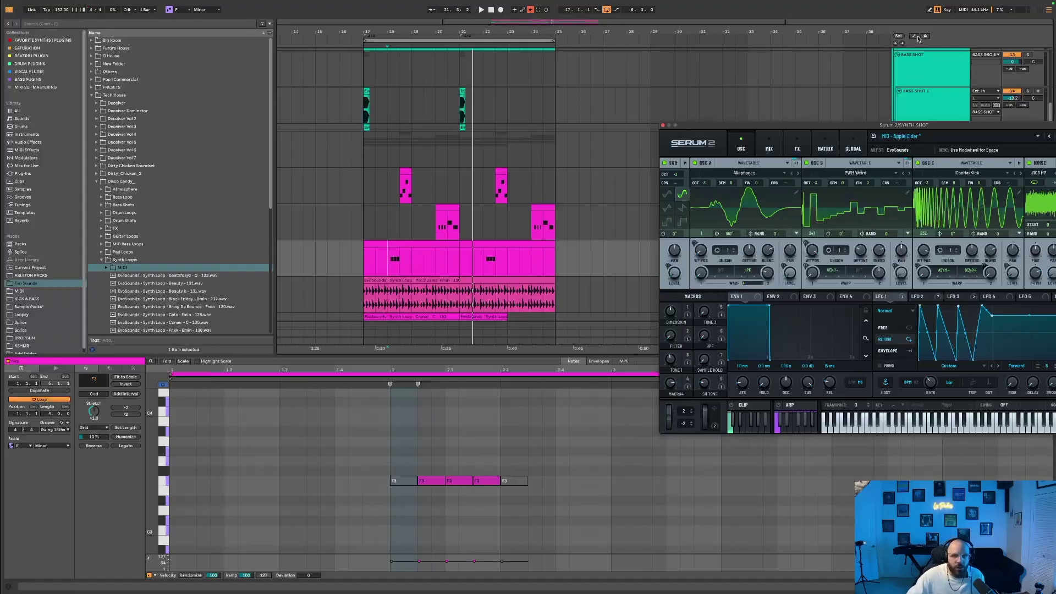
Step: Show the arrangement automation and draw a small peak in the SYNTH SHOT Macro 4 curve early in bar 18, playing it back
left_click(915, 37)
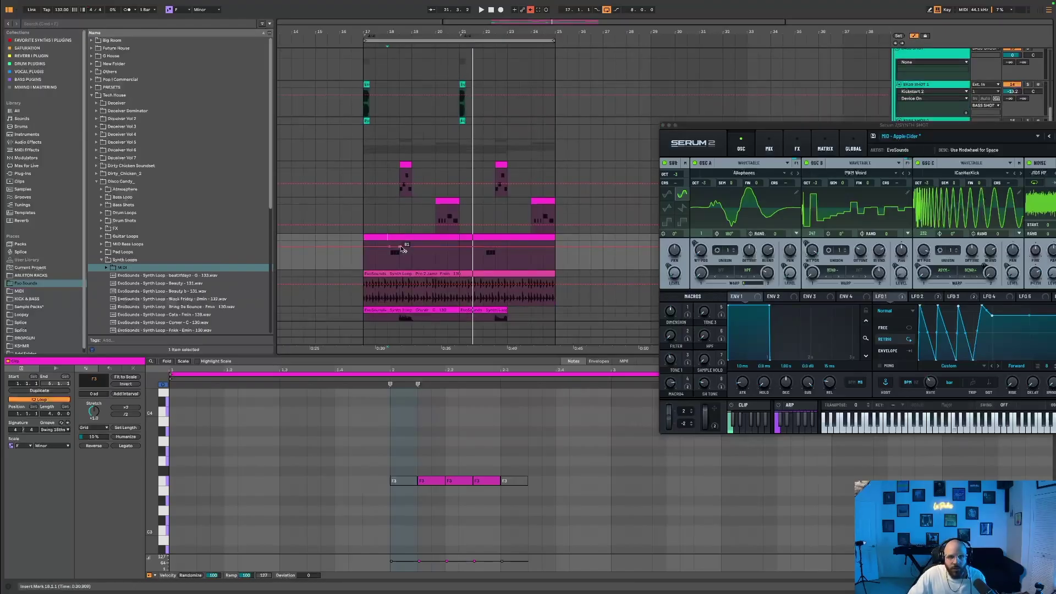
left_click_drag(490, 21, 479, 55)
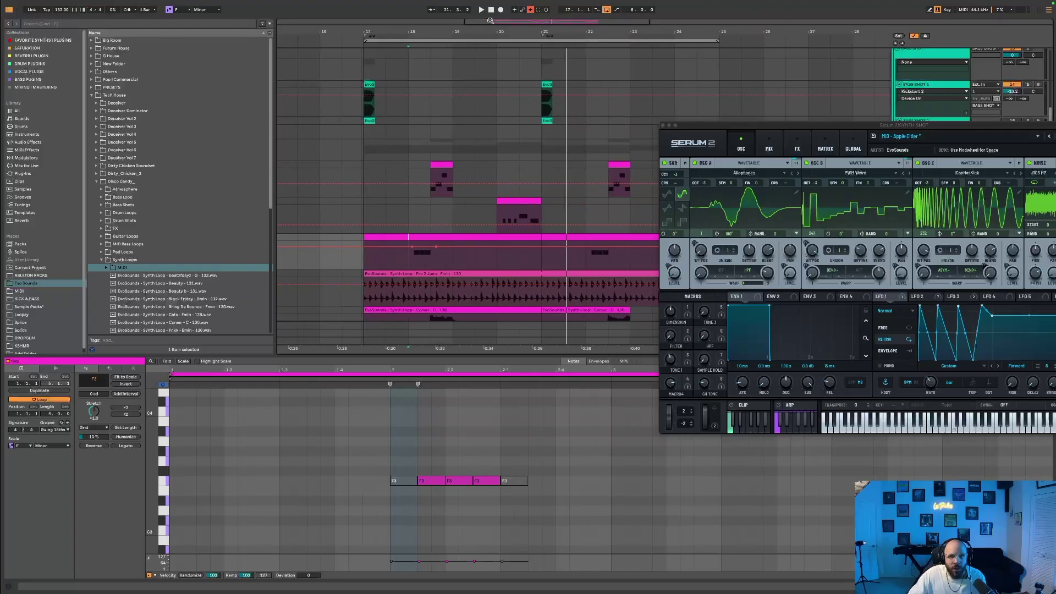
left_click(412, 261)
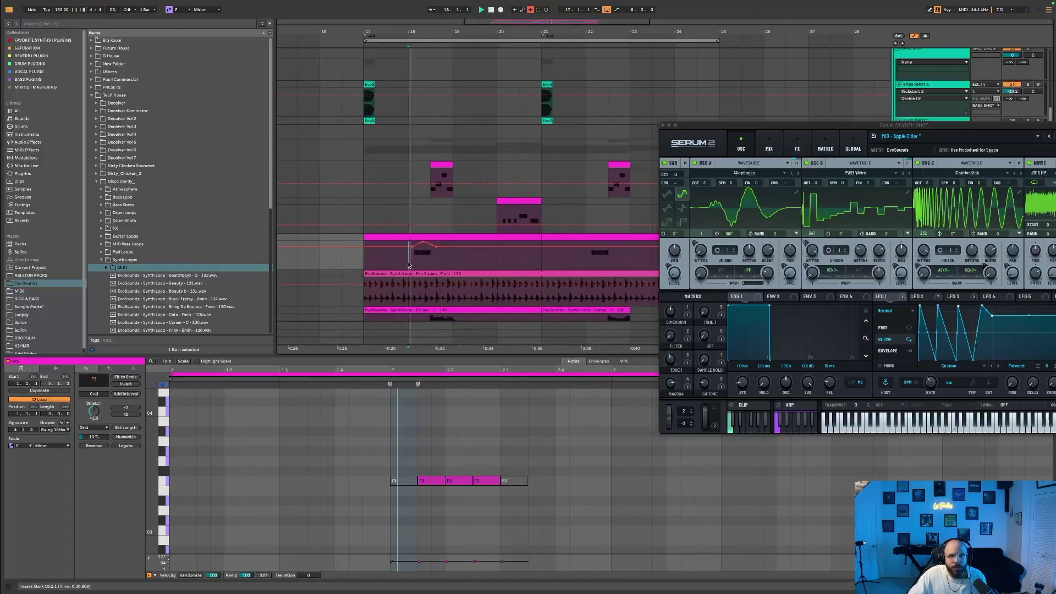
key("space")
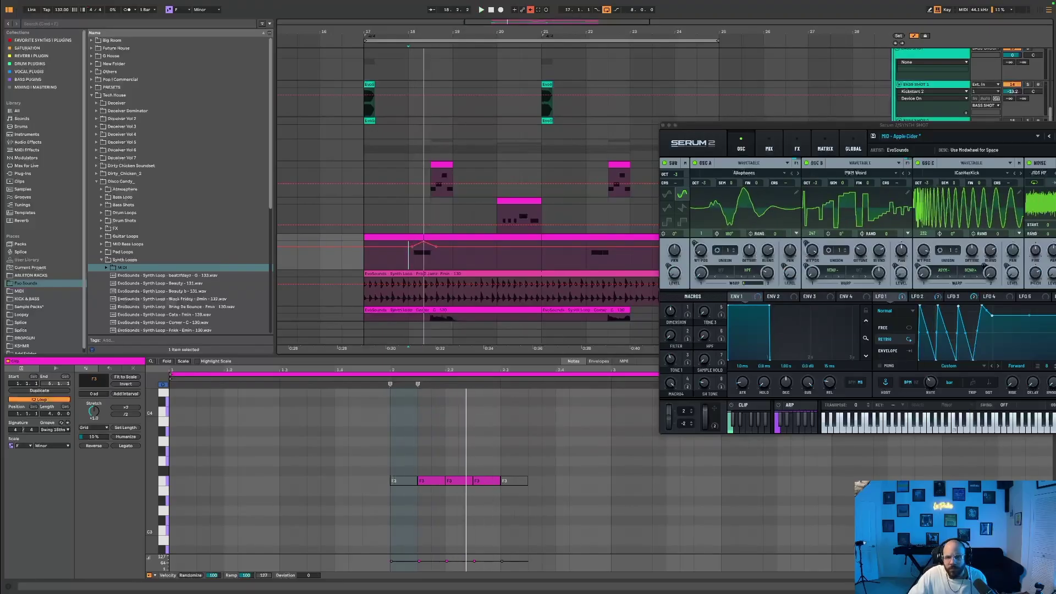
Step: Show the synth's Macro 4 automation in a new lane under SYNTH SHOT and enlarge that lane
key("super+alt+l")
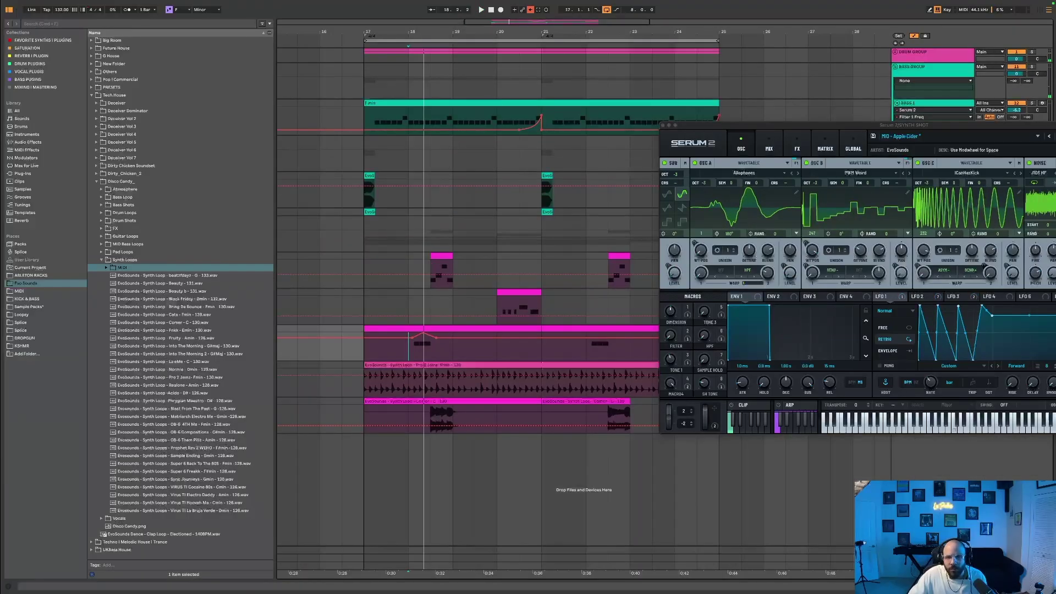
key("super+alt+l")
key("shift+Tab")
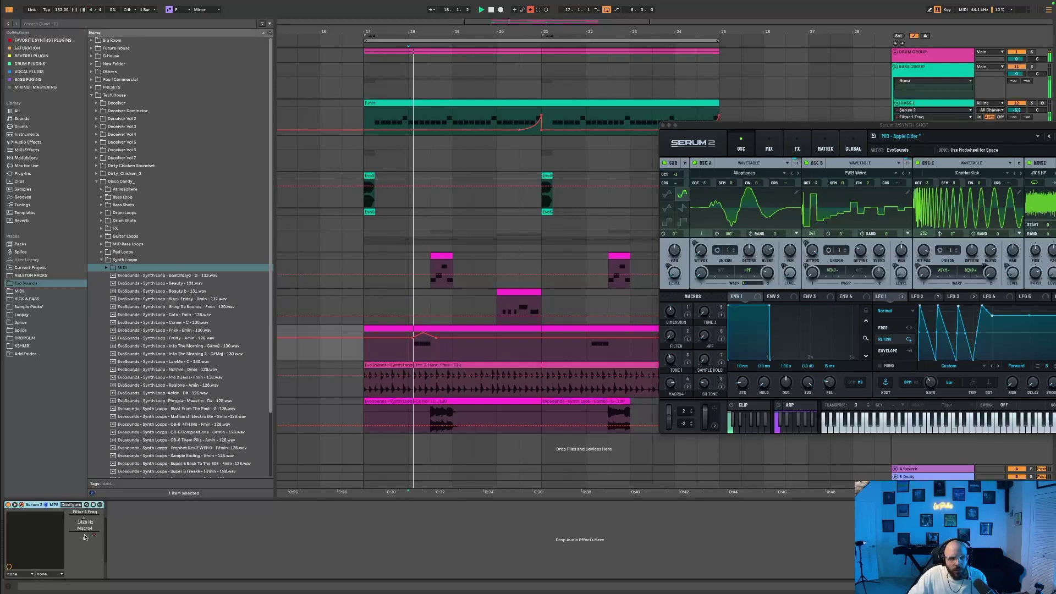
right_click(94, 531)
left_click(115, 468)
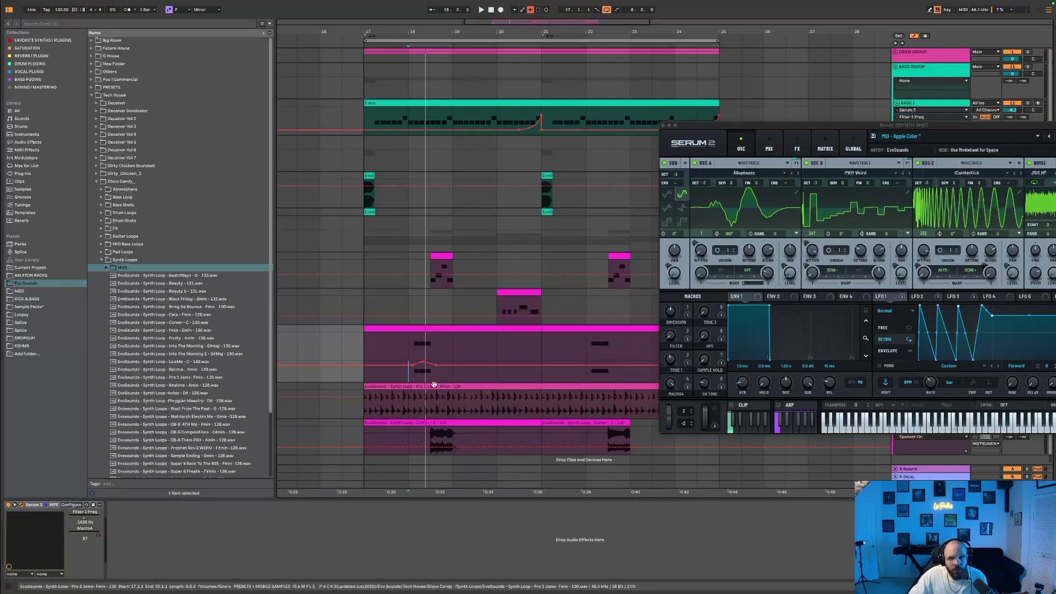
left_click_drag(819, 125, 554, 42)
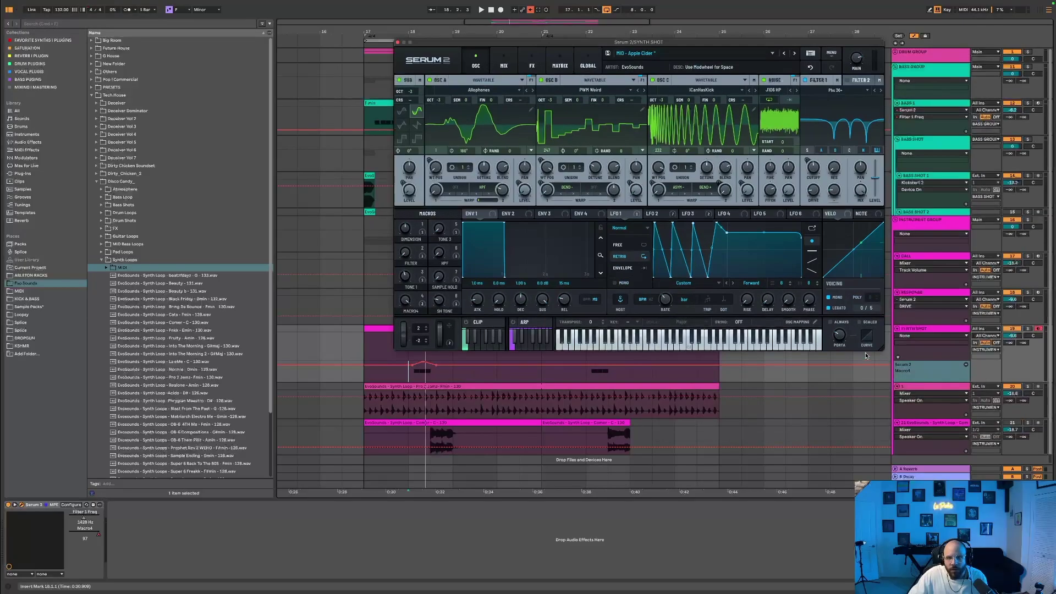
left_click_drag(911, 384, 908, 464)
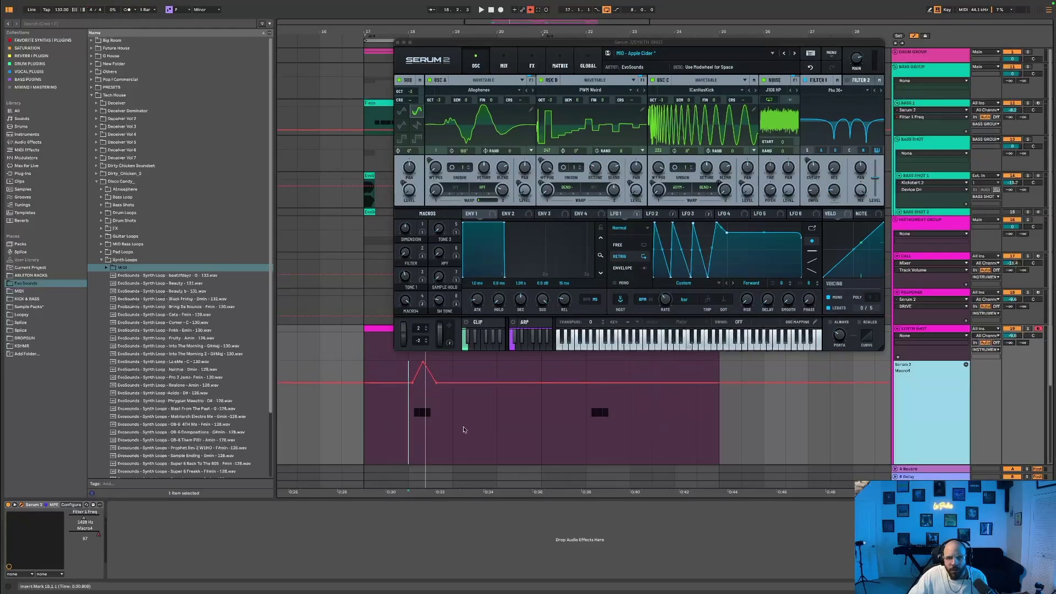
Step: Reshape the Macro 4 automation to hold at its peak level up to bar 18 and ramp down across the notes, auditioning it
left_click(723, 367)
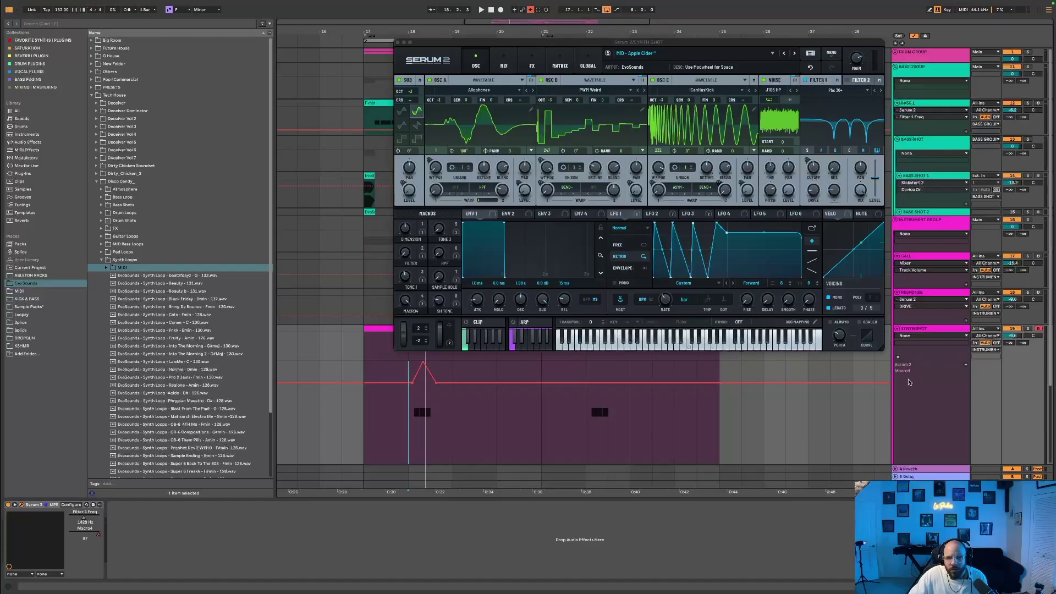
left_click(917, 384)
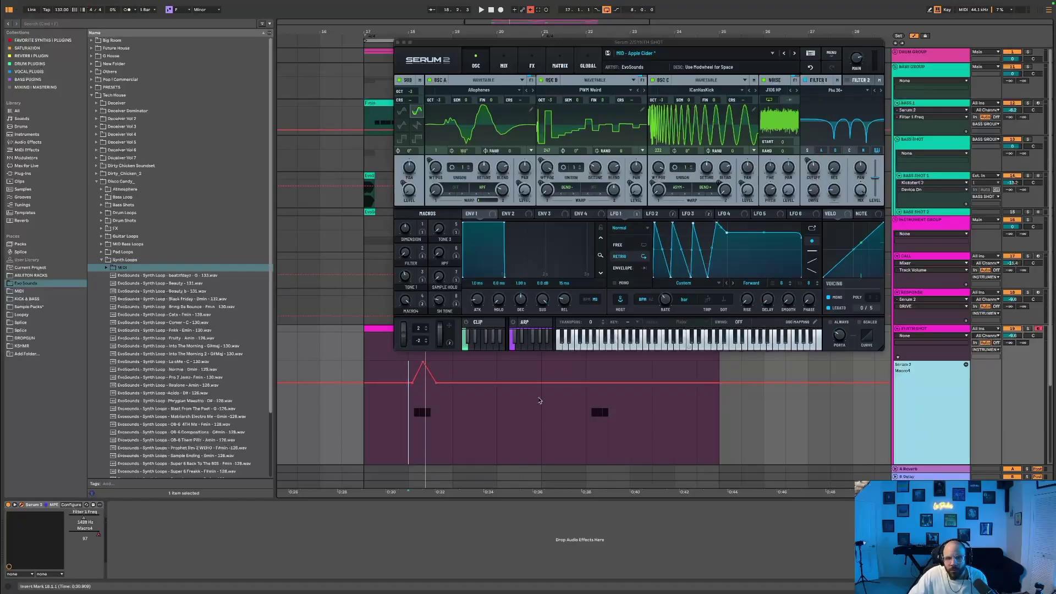
left_click(412, 385)
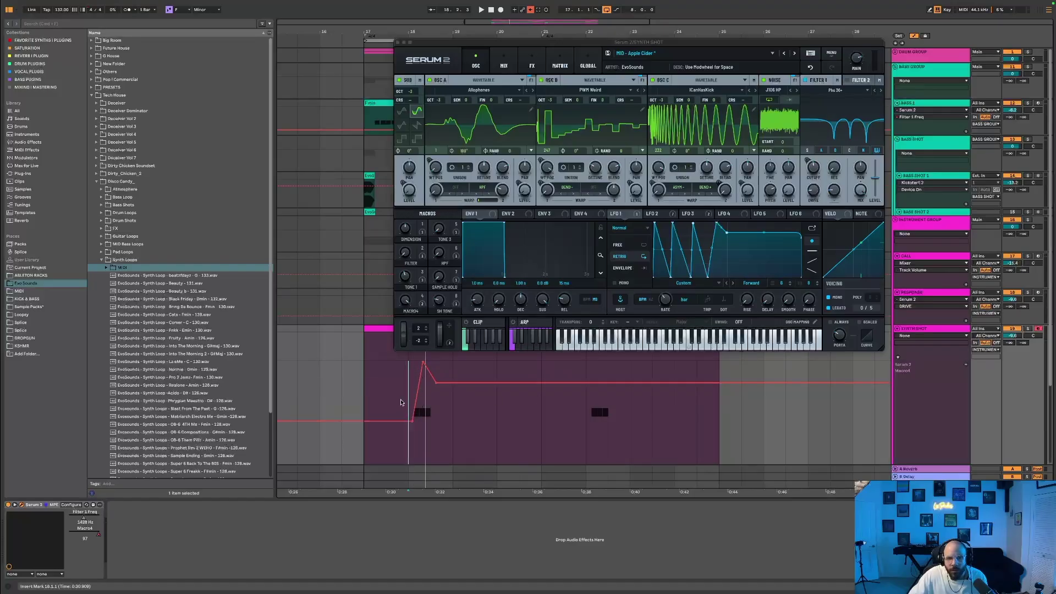
key("space")
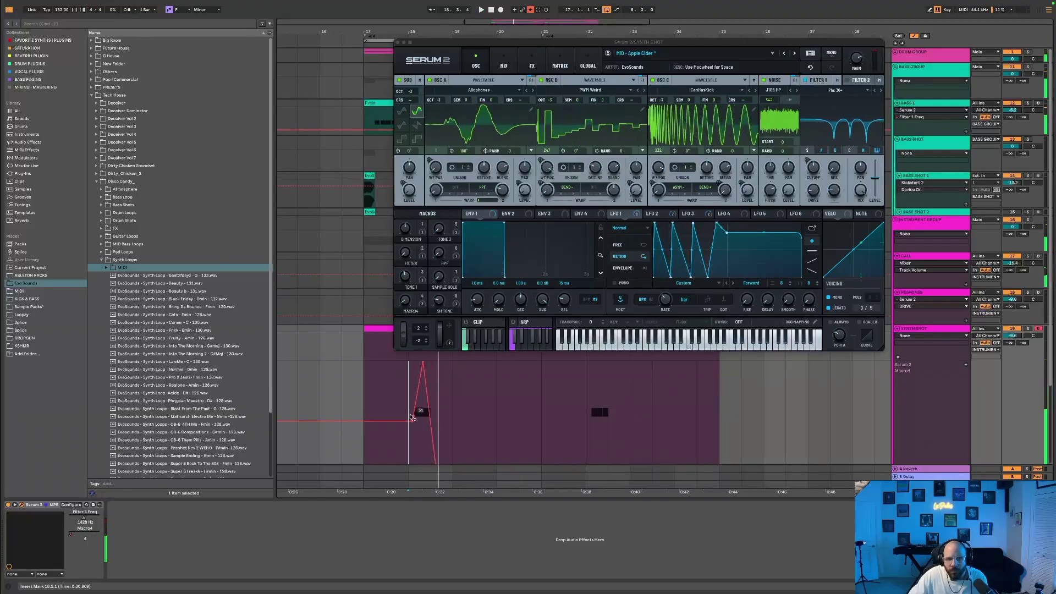
left_click(416, 434)
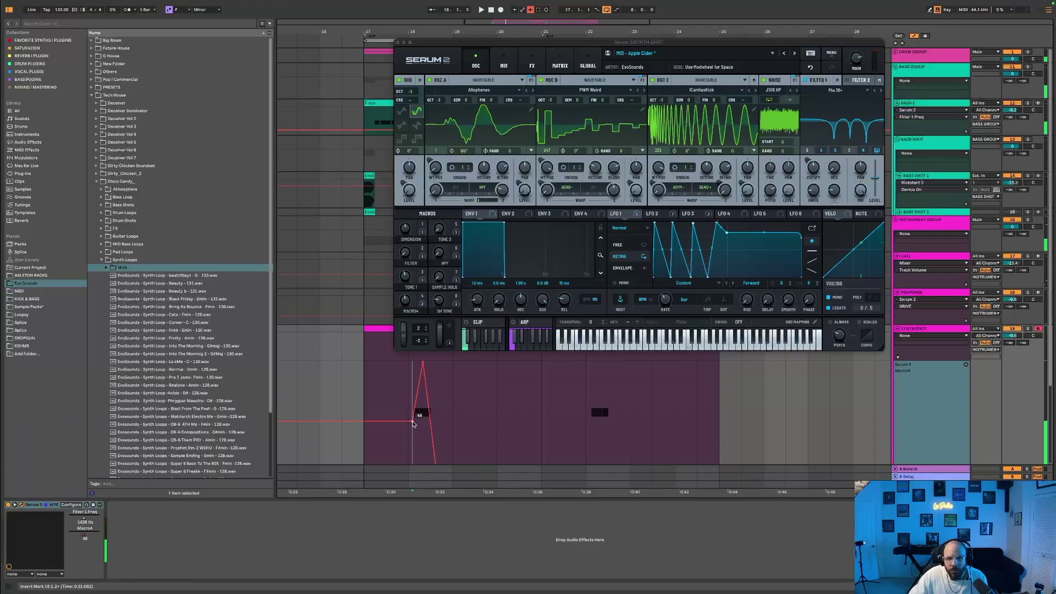
key("space")
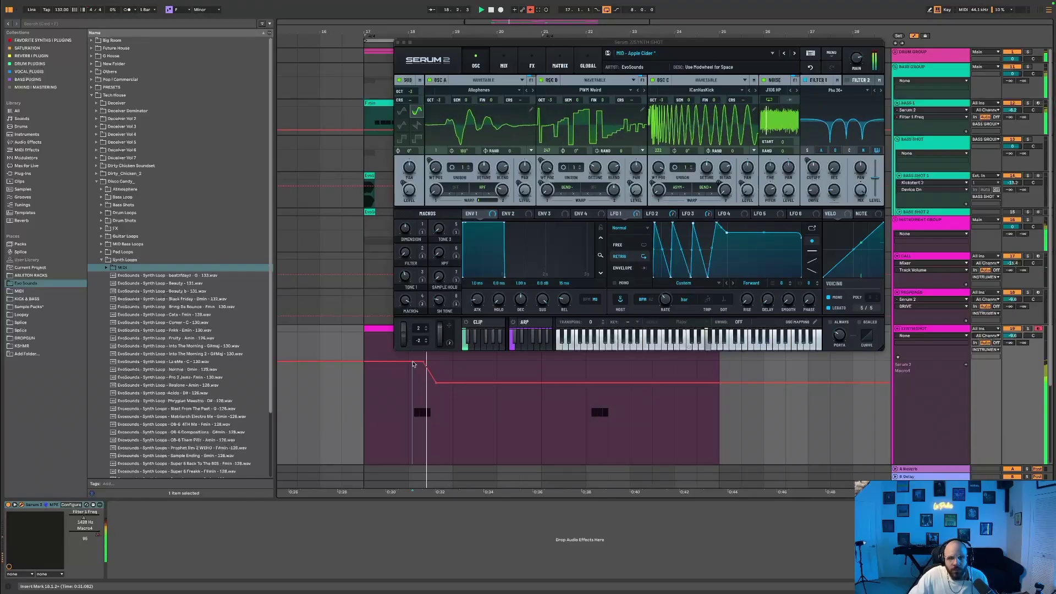
left_click(409, 409)
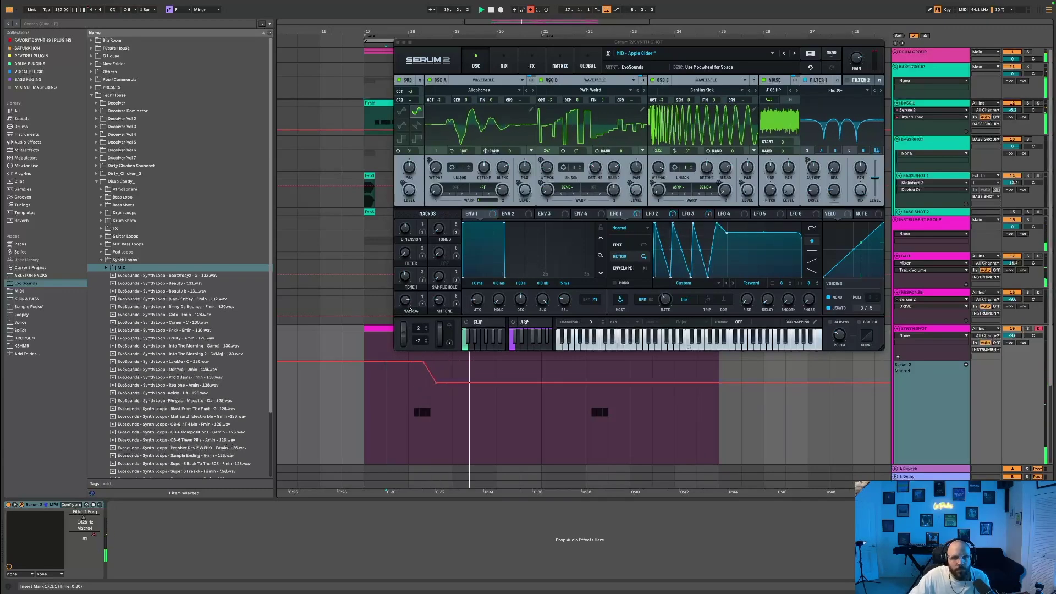
Step: Show the Filter 1 Freq automation on the SYNTH SHOT track, enlarge its lane, and move the synth window off it
left_click(440, 228)
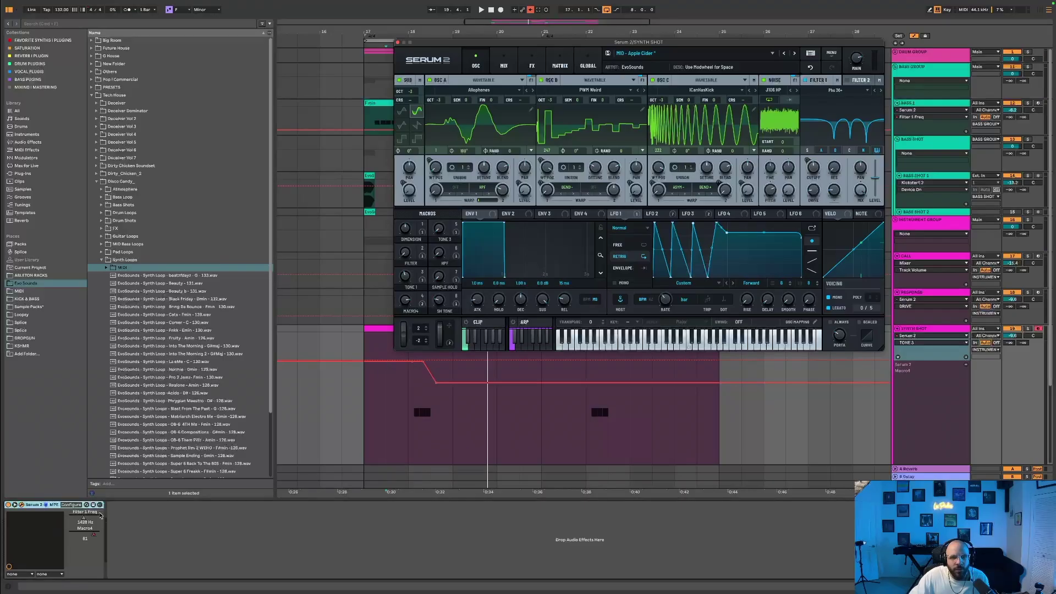
right_click(82, 516)
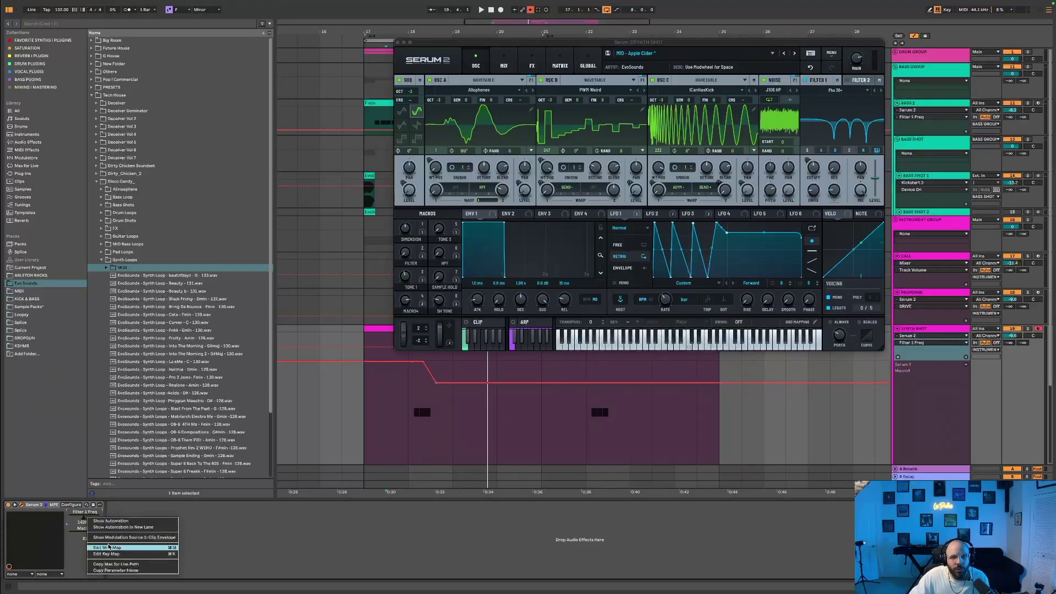
left_click(104, 520)
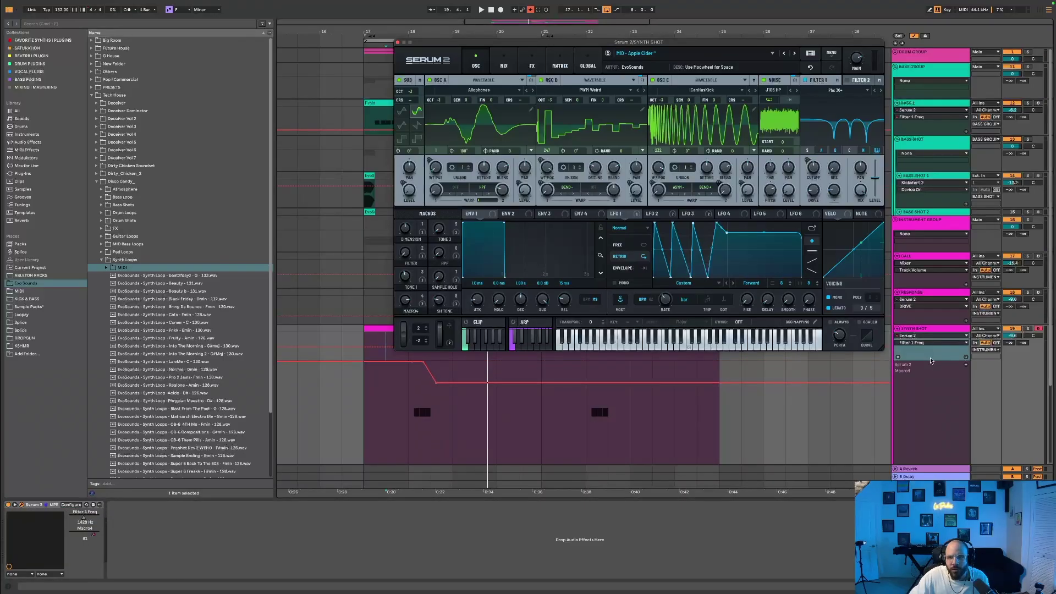
left_click_drag(930, 360, 930, 380)
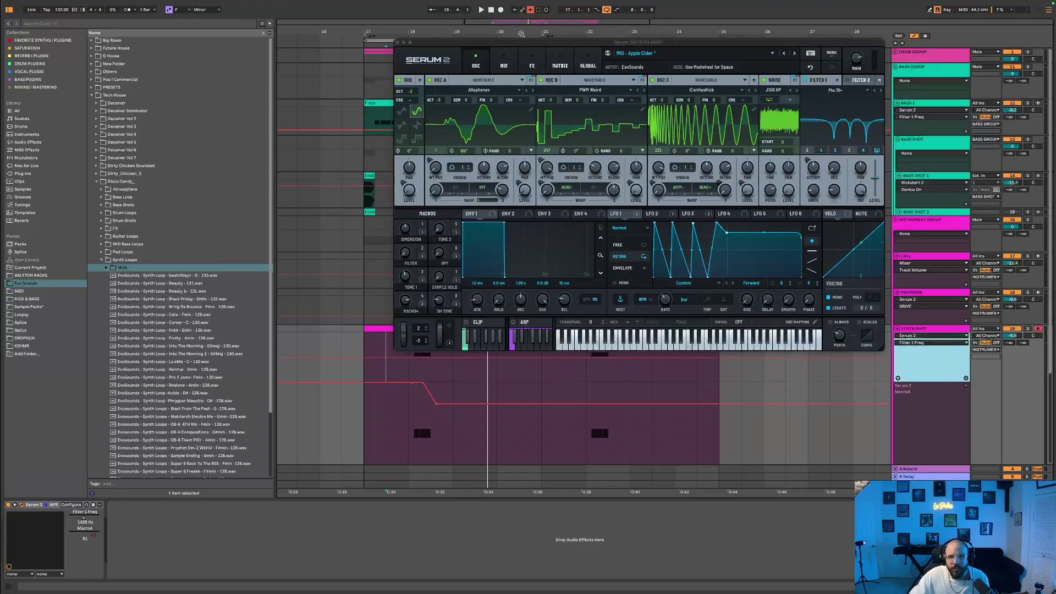
left_click_drag(526, 45, 284, 40)
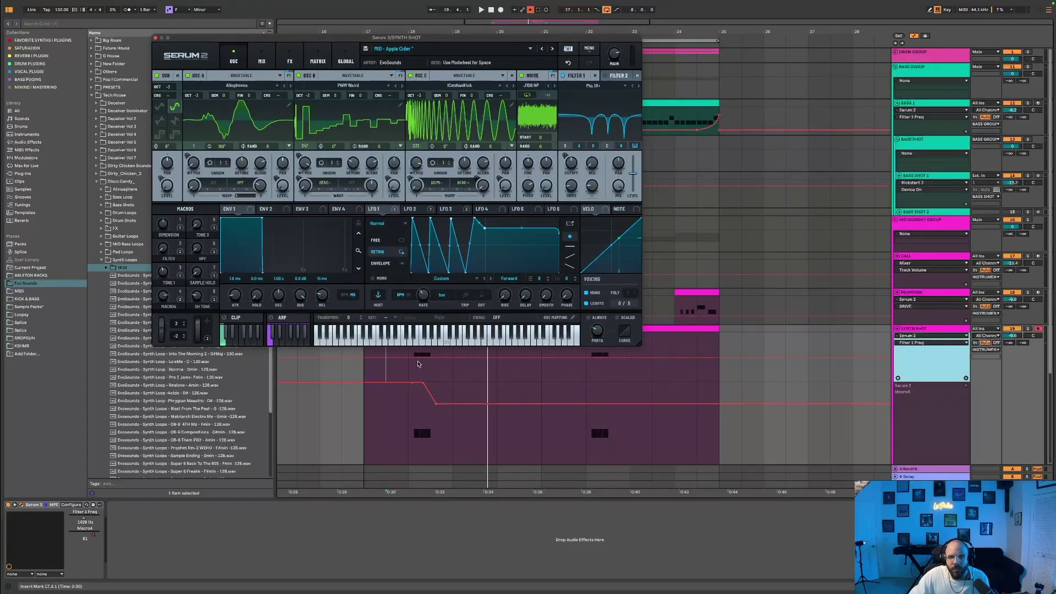
Step: Draw a V-shaped dip in the Filter 1 Freq automation from beat 1 to beat 3 of bar 18, and audition SYNTH SHOT soloed
left_click(409, 358)
left_click(431, 357)
left_click_drag(420, 358, 420, 382)
key("space")
left_click(420, 382)
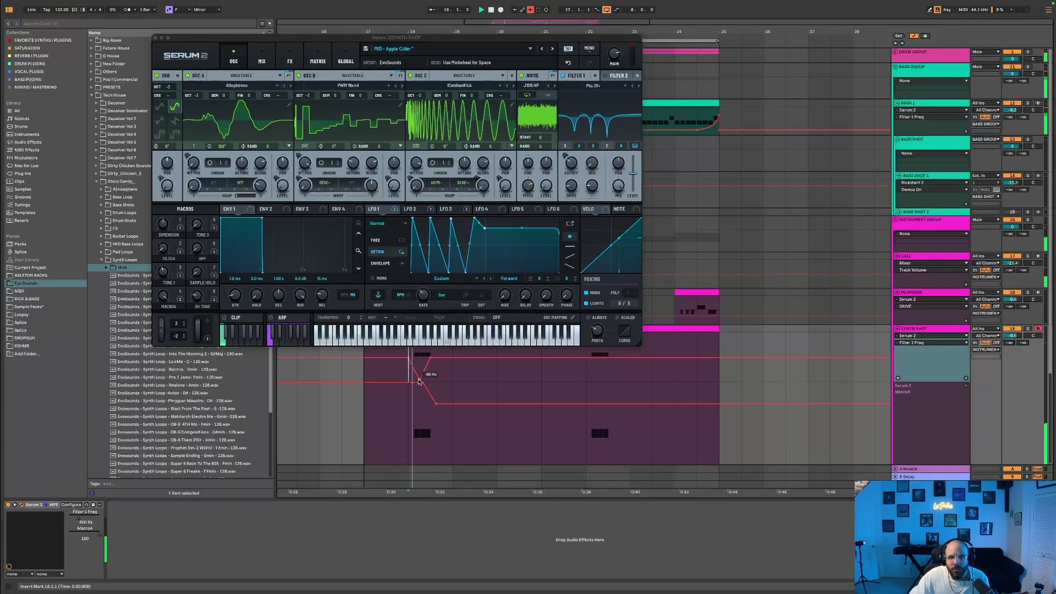
left_click(1027, 329)
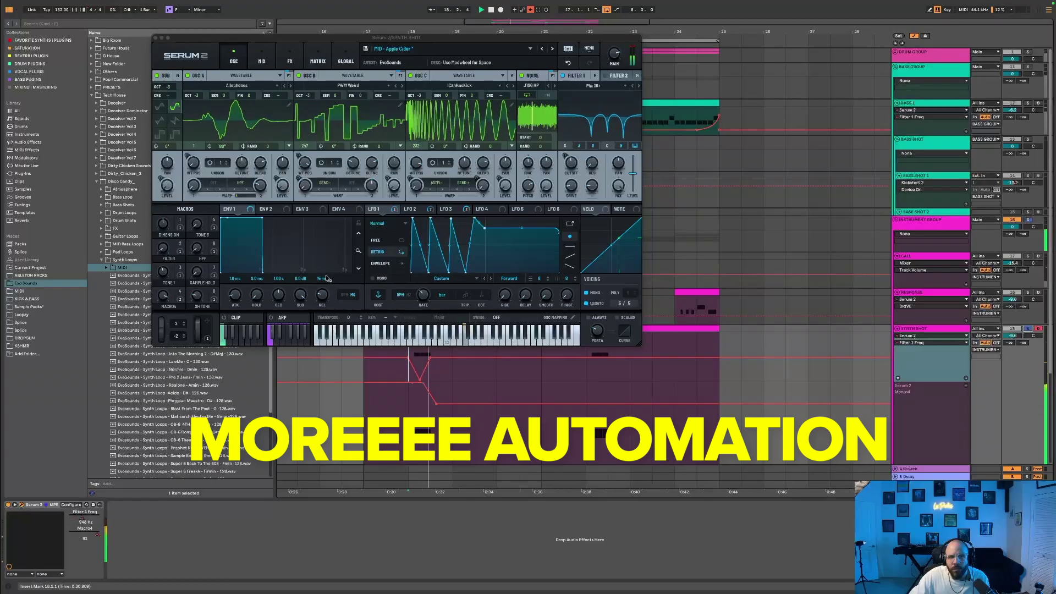
Step: Raise the lower end of the Macro 4 ramp on SYNTH SHOT so the automation runs flat at 100, and audition it
left_click_drag(436, 403, 436, 382)
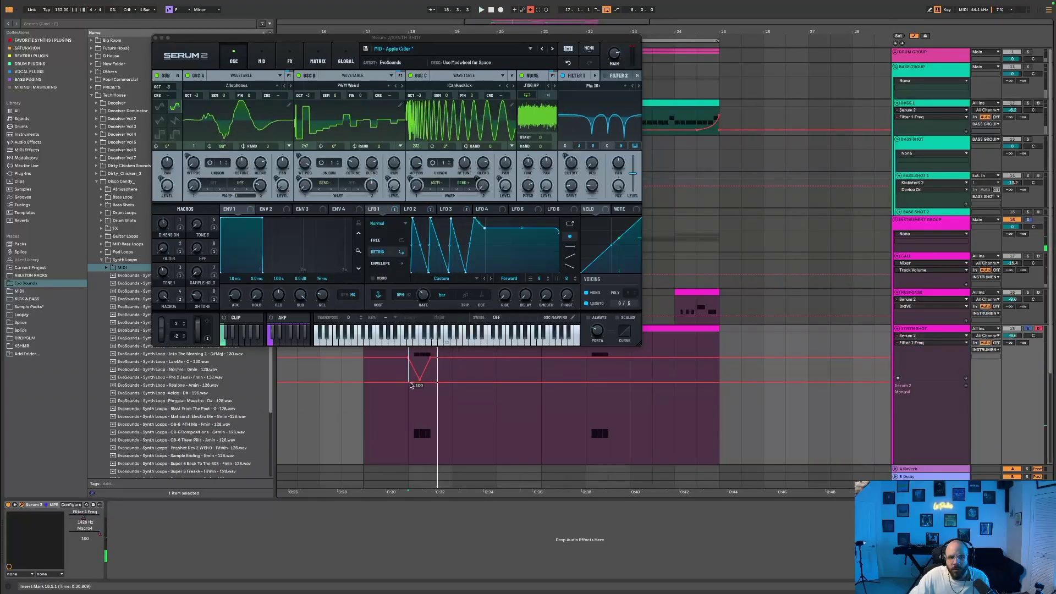
key("space")
key("space")
key("super+z")
key("space")
Step: Try other octave settings on Serum's oscillators C and B during playback, and compare the sound with the sub oscillator off and on
mouse_move(414, 96)
left_mouse_down()
mouse_move(419, 85)
mouse_move(417, 99)
left_mouse_up()
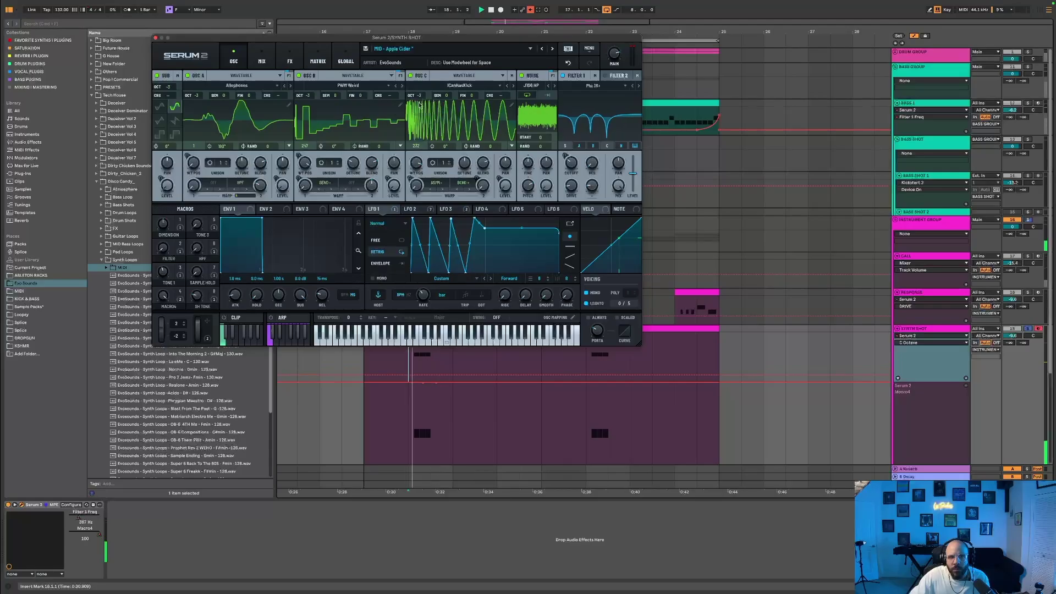
left_click_drag(309, 95, 306, 83)
key("space")
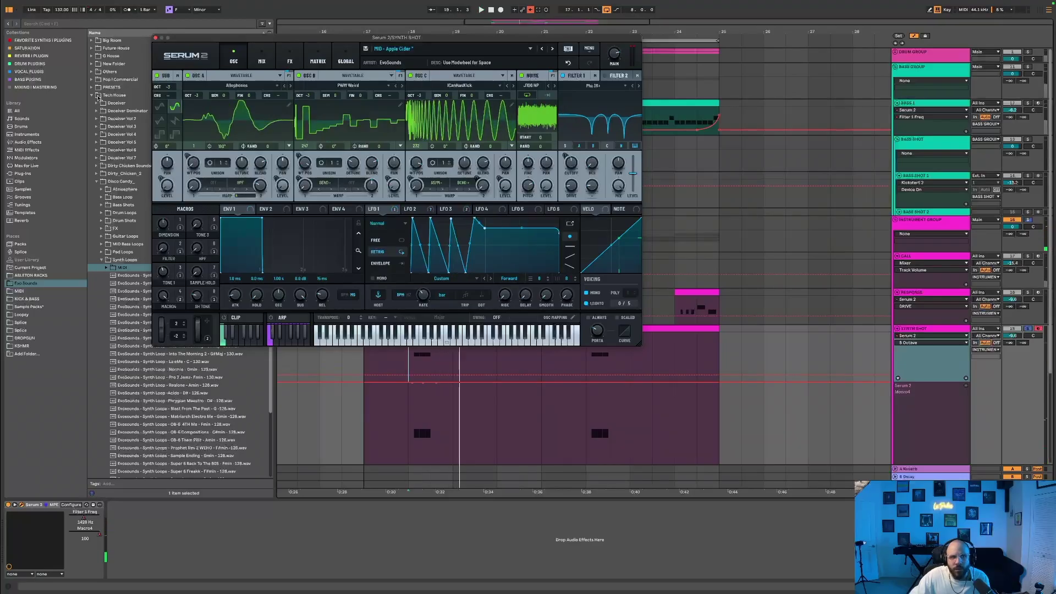
left_click(174, 110)
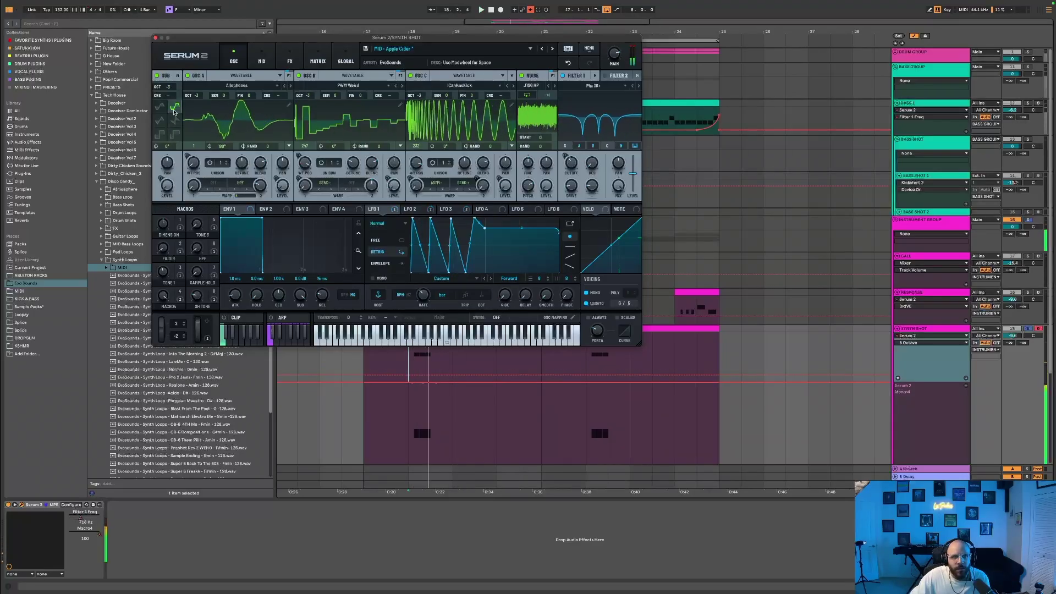
left_click(158, 75)
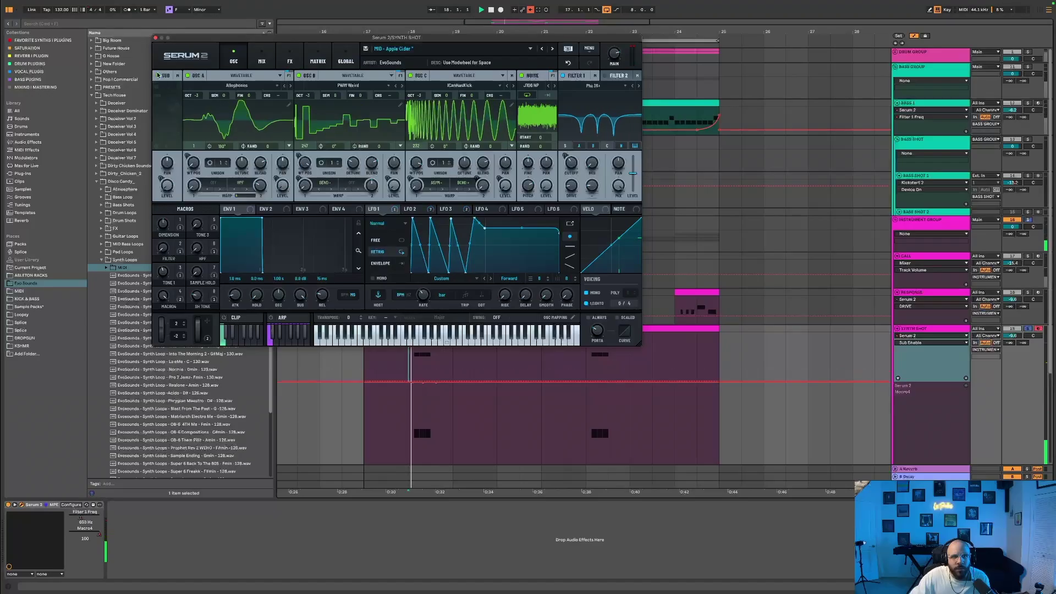
left_click(158, 76)
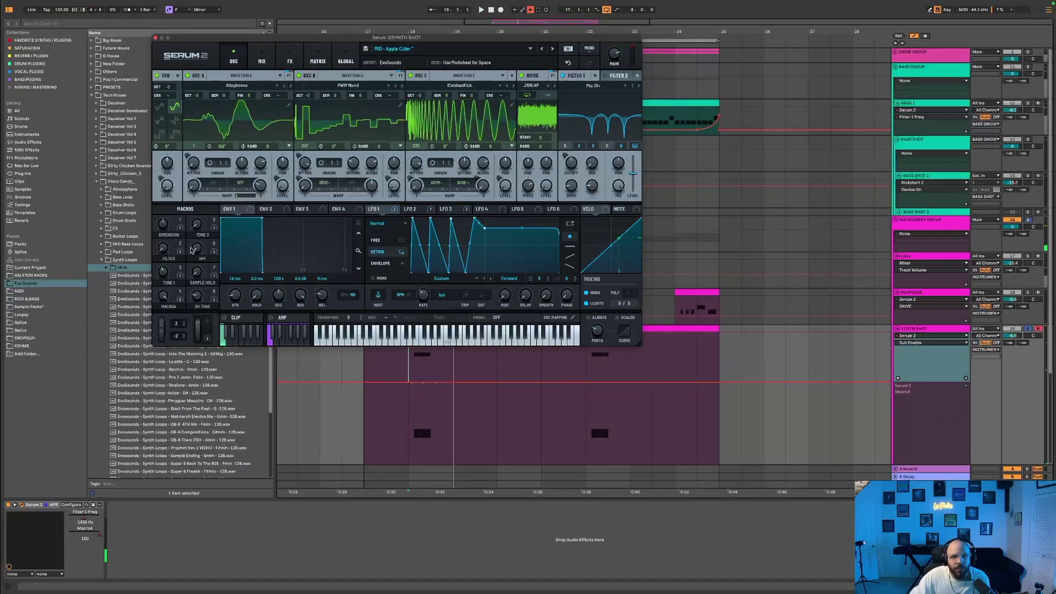
Step: Adjust the Sample Hold, Tone 2, HPF and SH Tone macros in Serum while auditioning the synth shot alone and in the mix
left_click(196, 271)
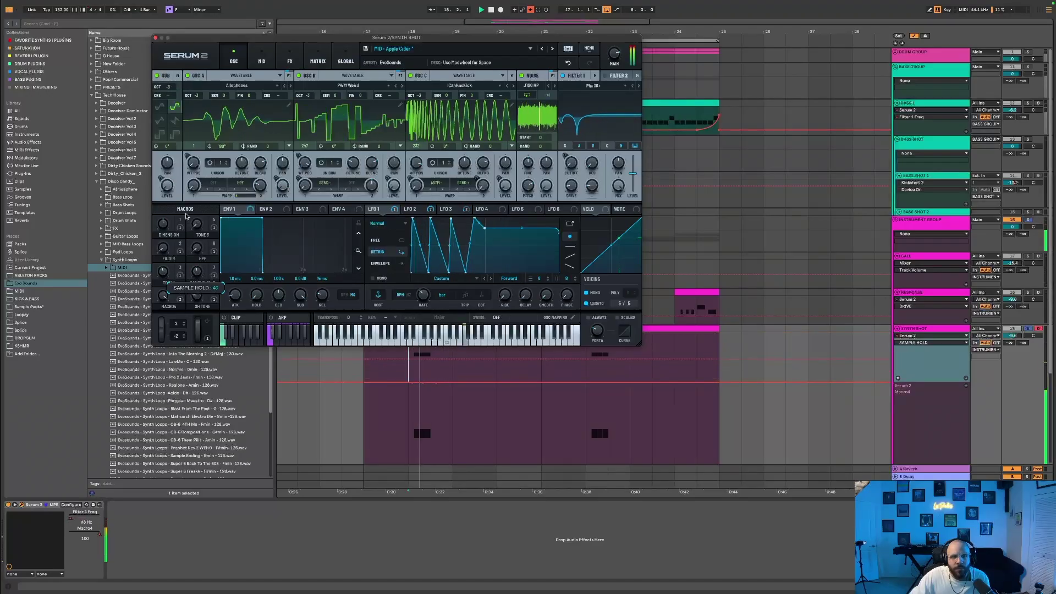
left_click(196, 223)
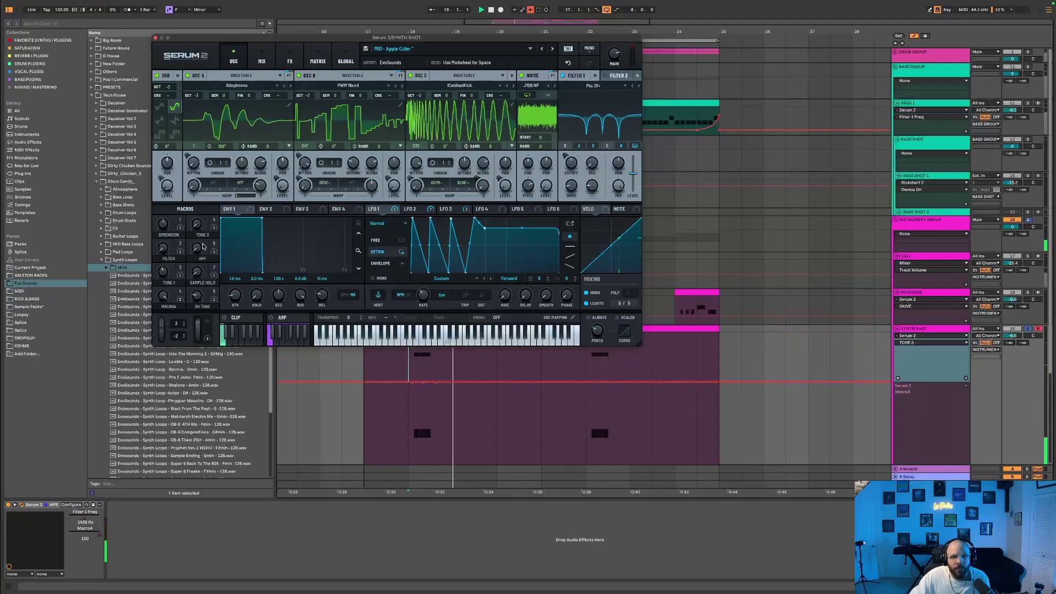
left_click(196, 248)
key("space")
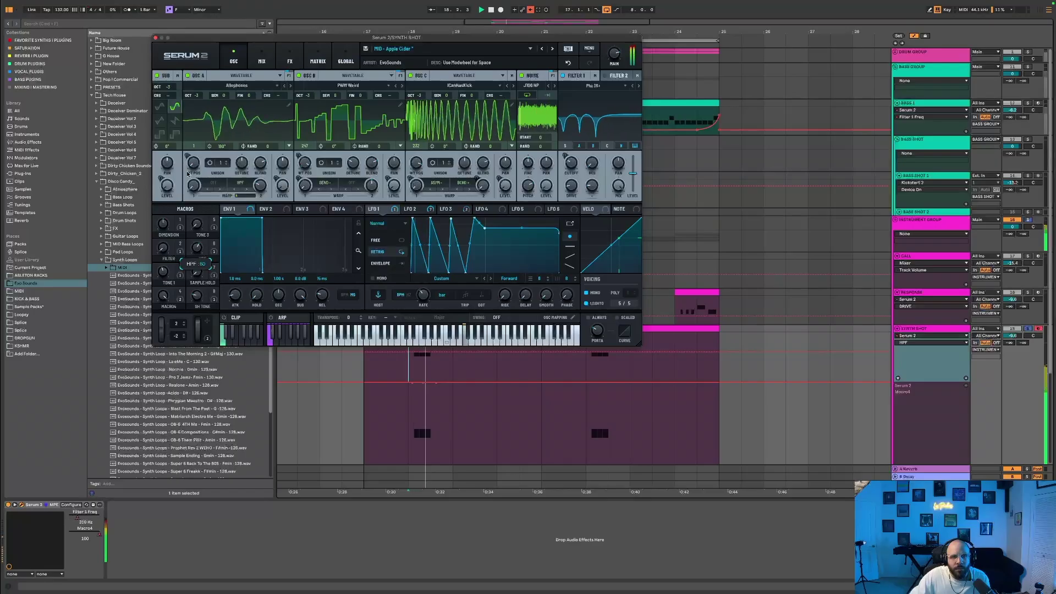
left_click(600, 404)
key("space")
key("space")
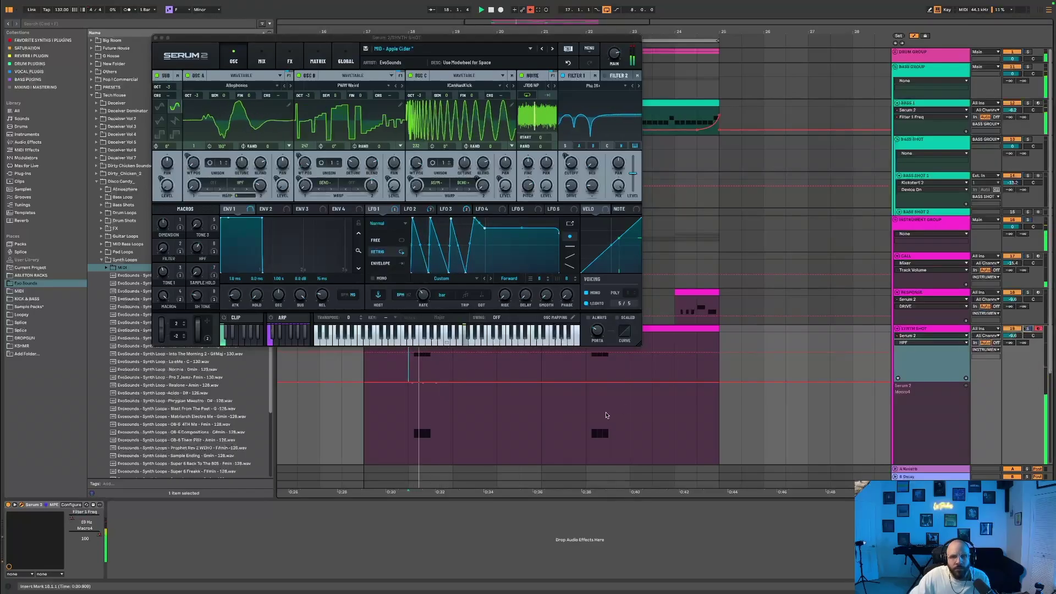
left_click(196, 295)
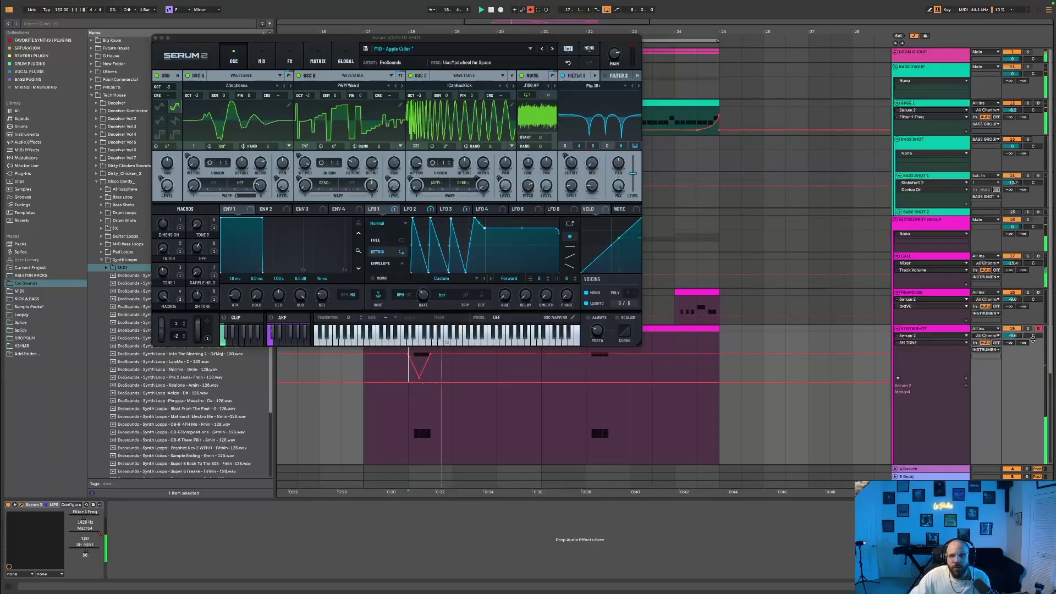
Step: Clear the arrangement view by closing the synth window, hiding the browser and folding the INSTRUMENT GROUP
left_click(156, 39)
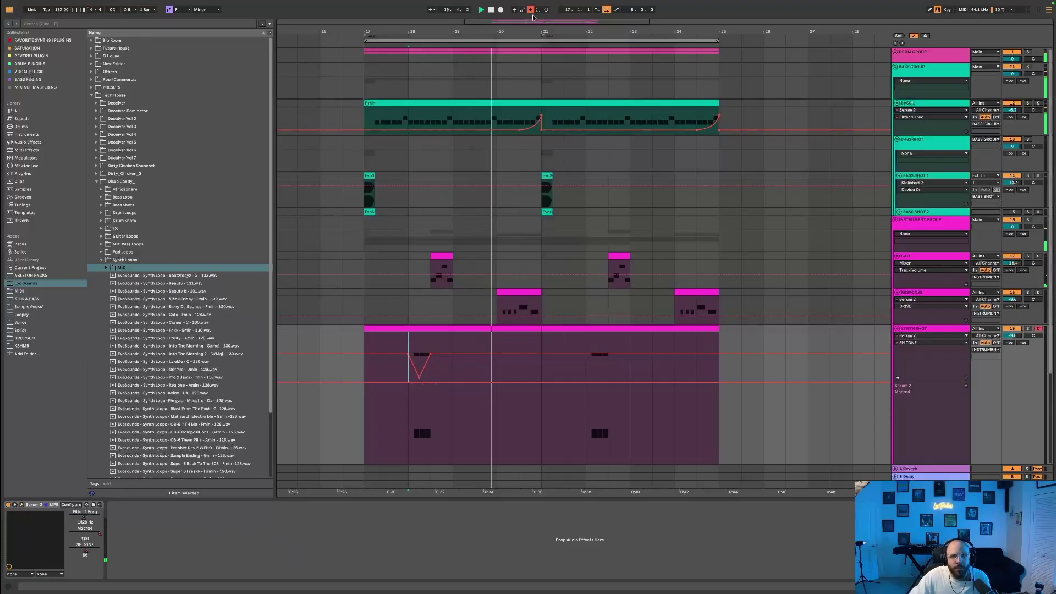
scroll(584, 422, "down", 3)
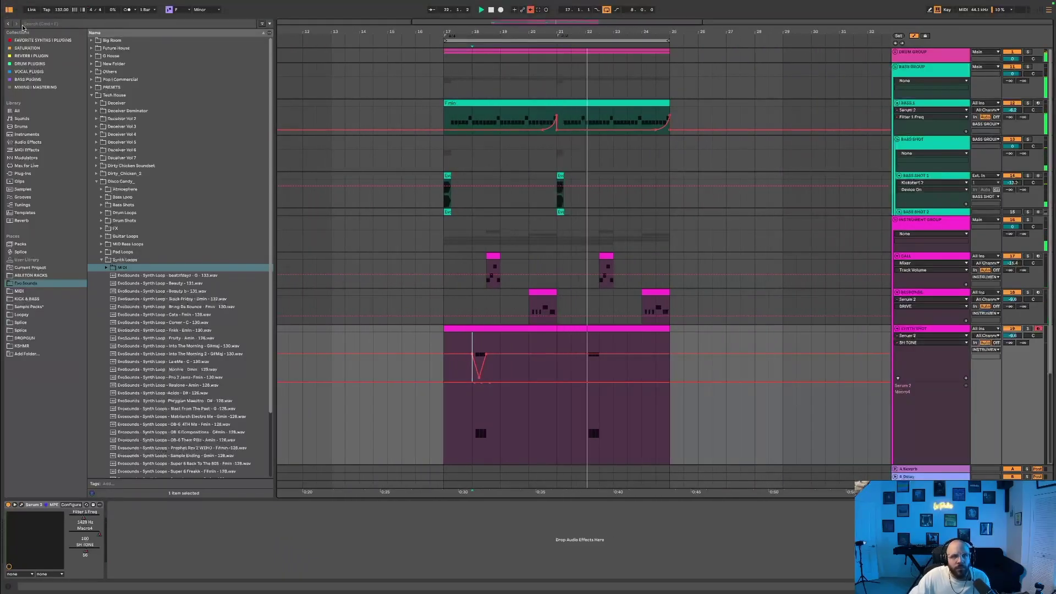
key("super+alt+b")
key("minus")
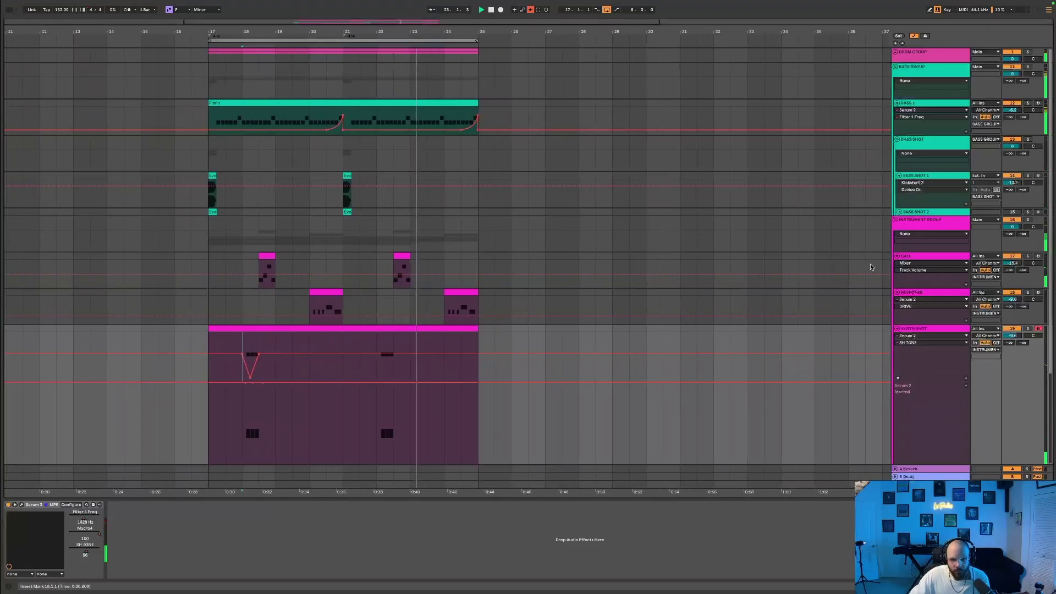
left_click(897, 220)
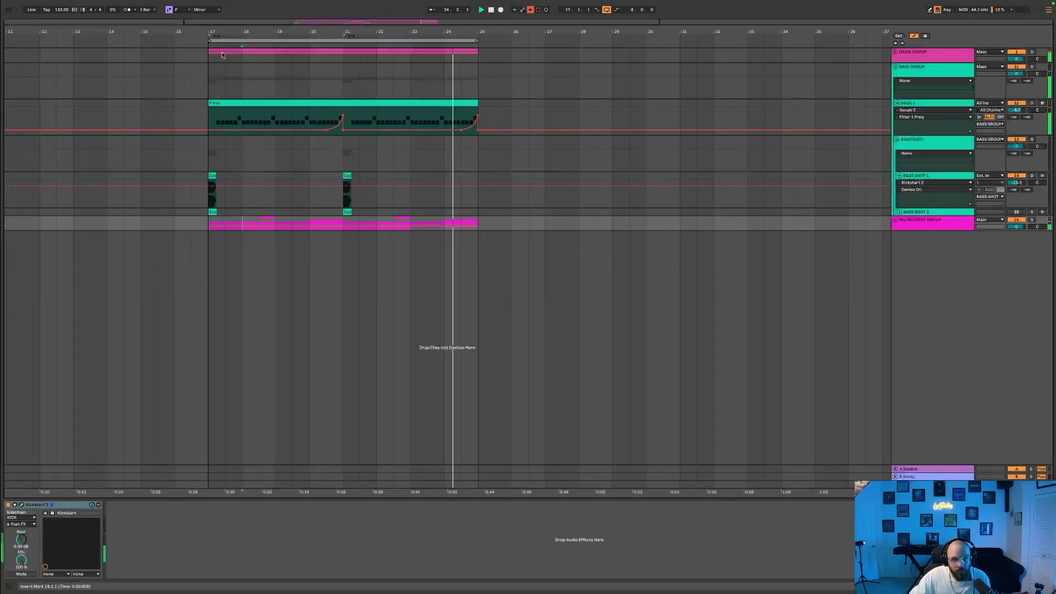
Step: Duplicate all clips from bars 17 to 25 directly after themselves, and extend the loop to cover bars 17 to 33
key("super+a")
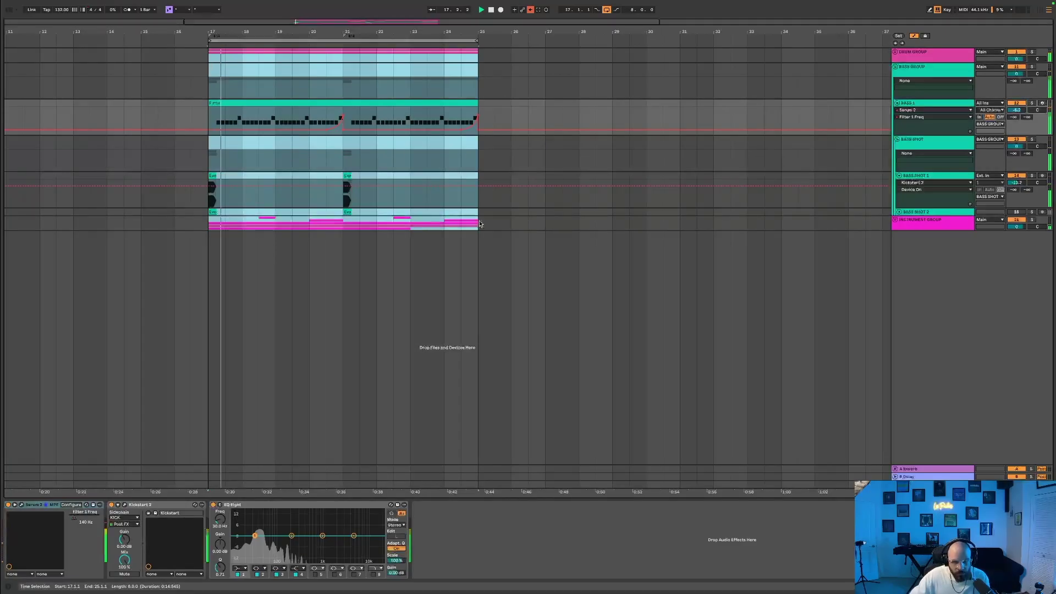
key("space")
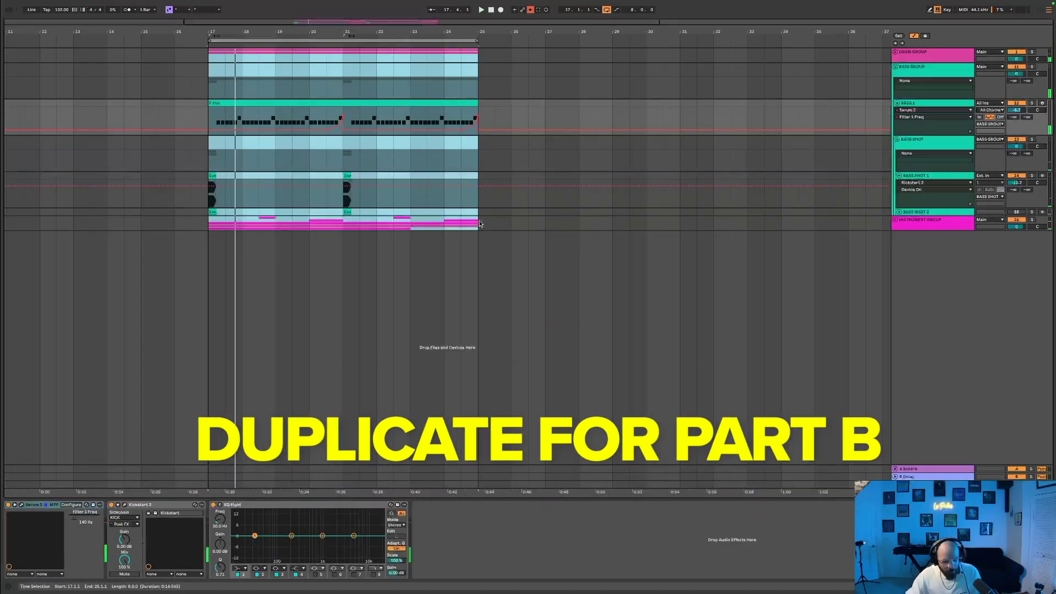
key("super+d")
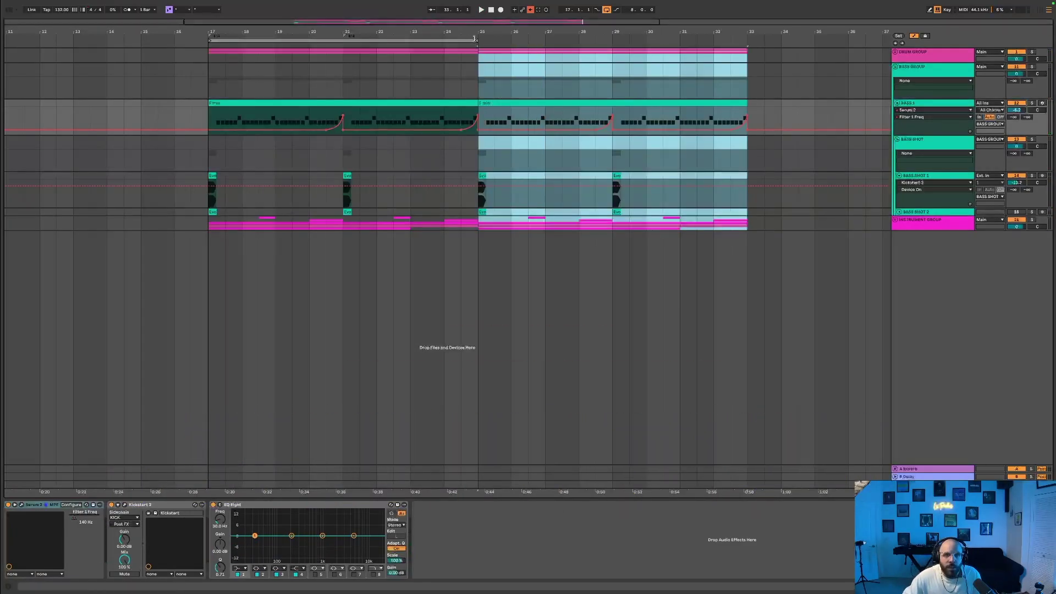
left_click_drag(210, 41, 747, 41)
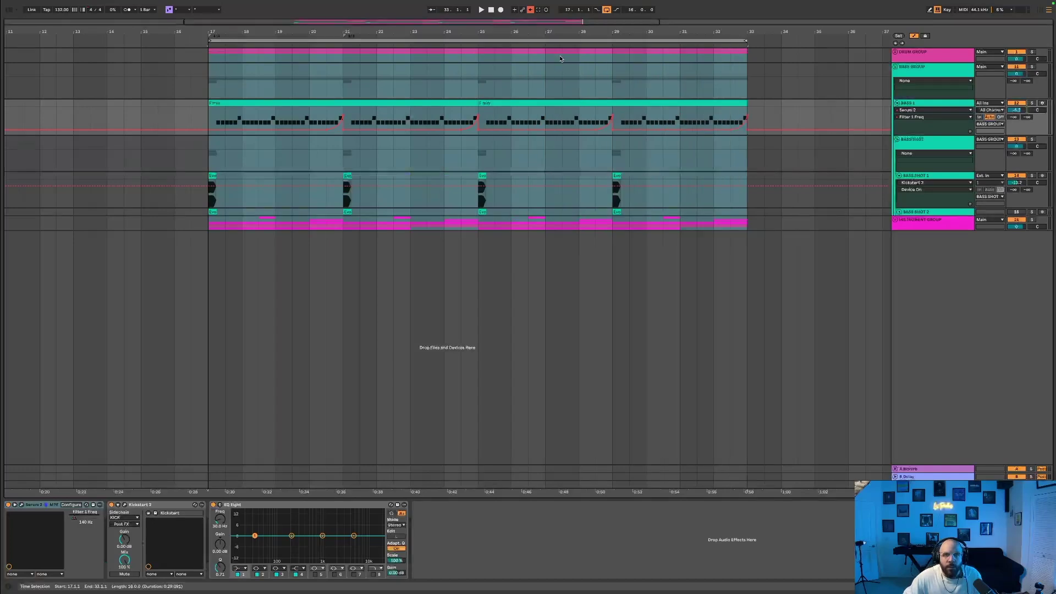
Step: Add a locator named B at bar 25 and another locator at bar 17 where the first part starts
left_click(476, 51)
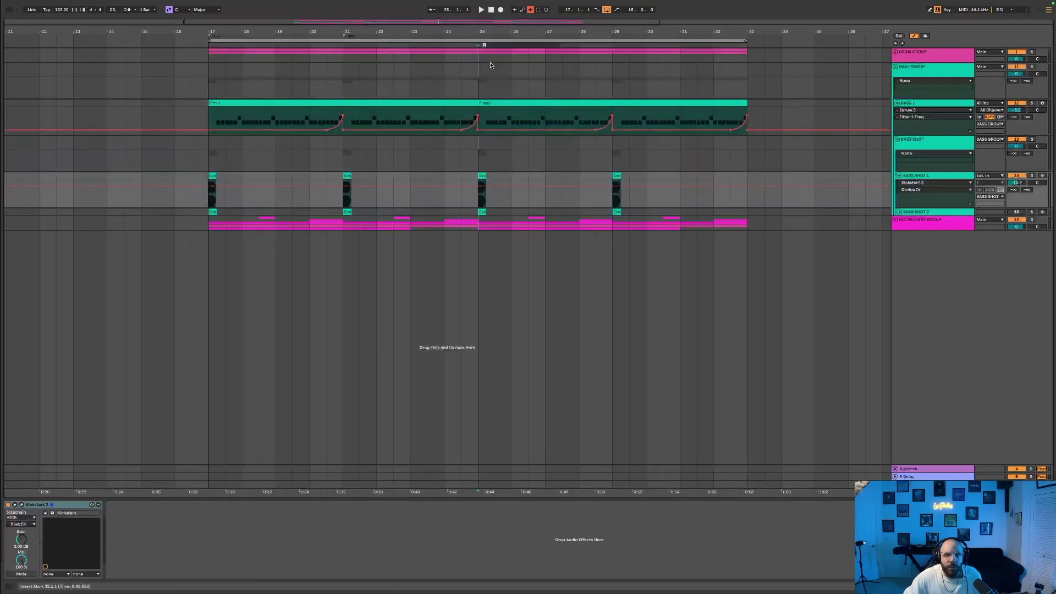
left_click_drag(397, 24, 311, 23)
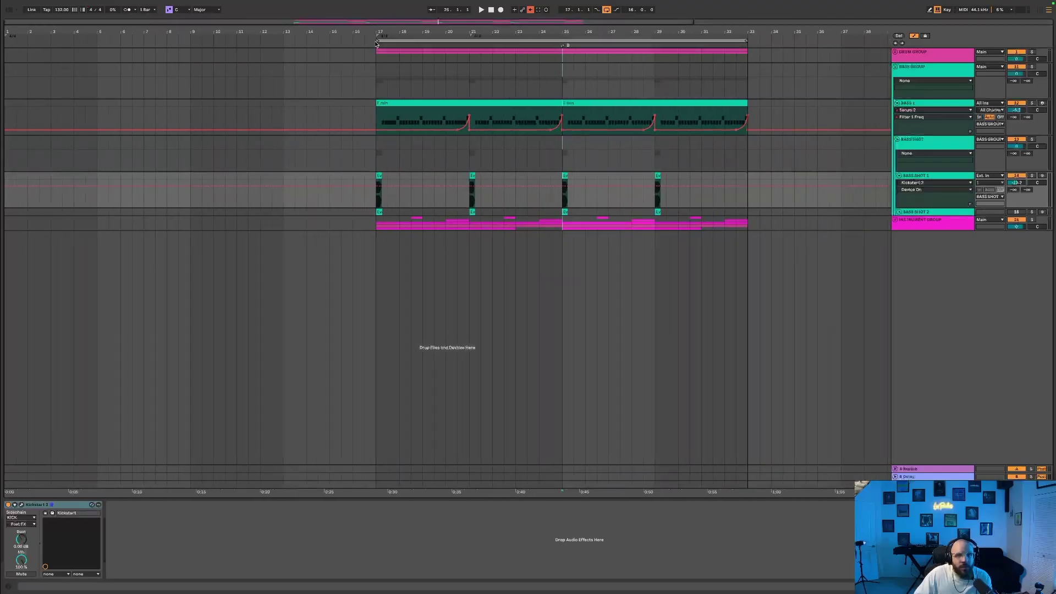
left_click(386, 68)
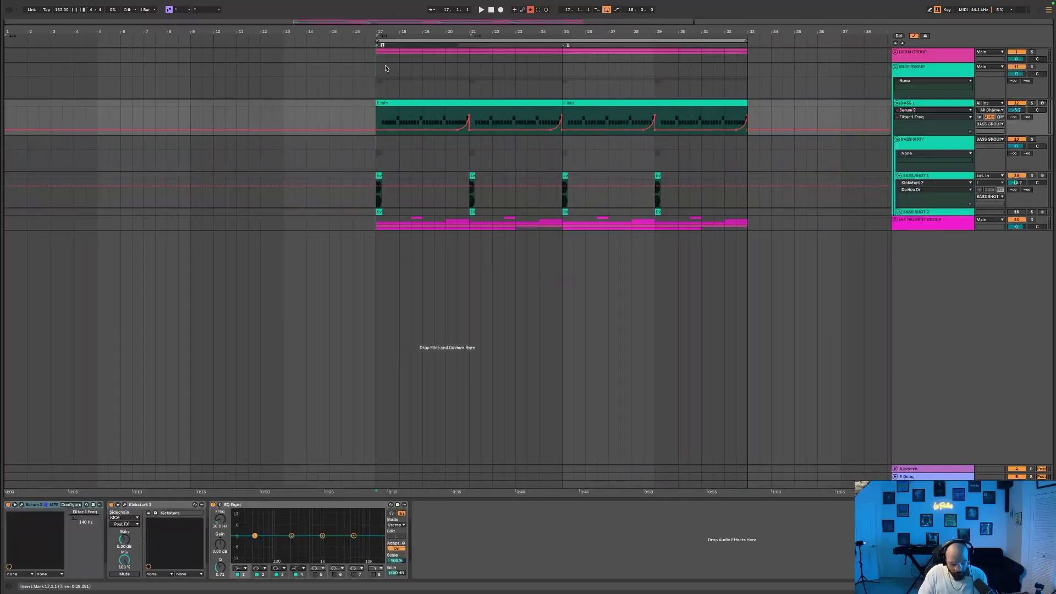
left_click(362, 68)
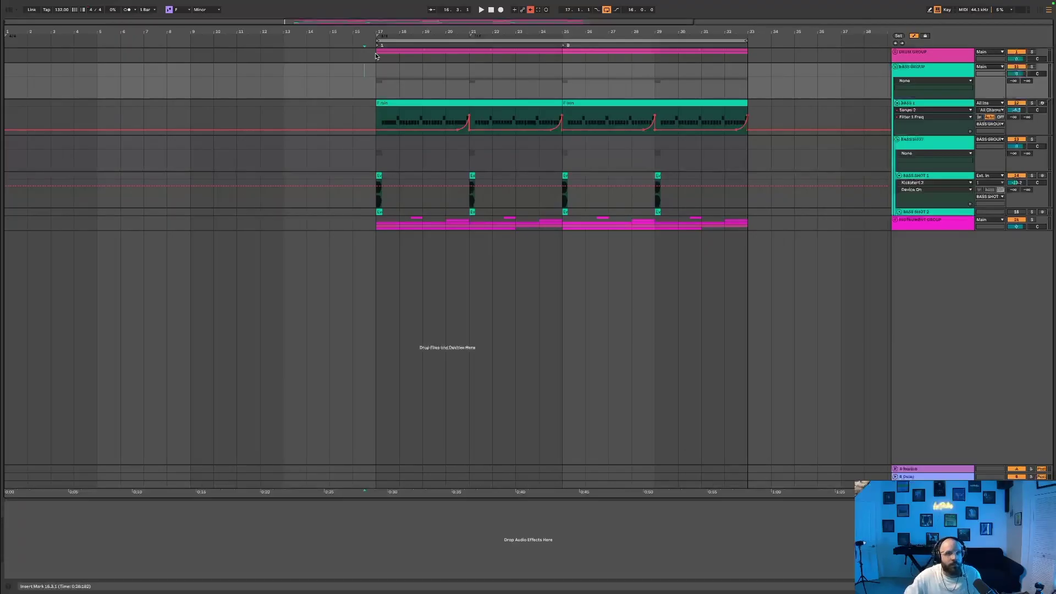
left_click(375, 53)
Step: Cut the entire 16-bar arrangement from bar 17 and paste it at bar 25
key("minus")
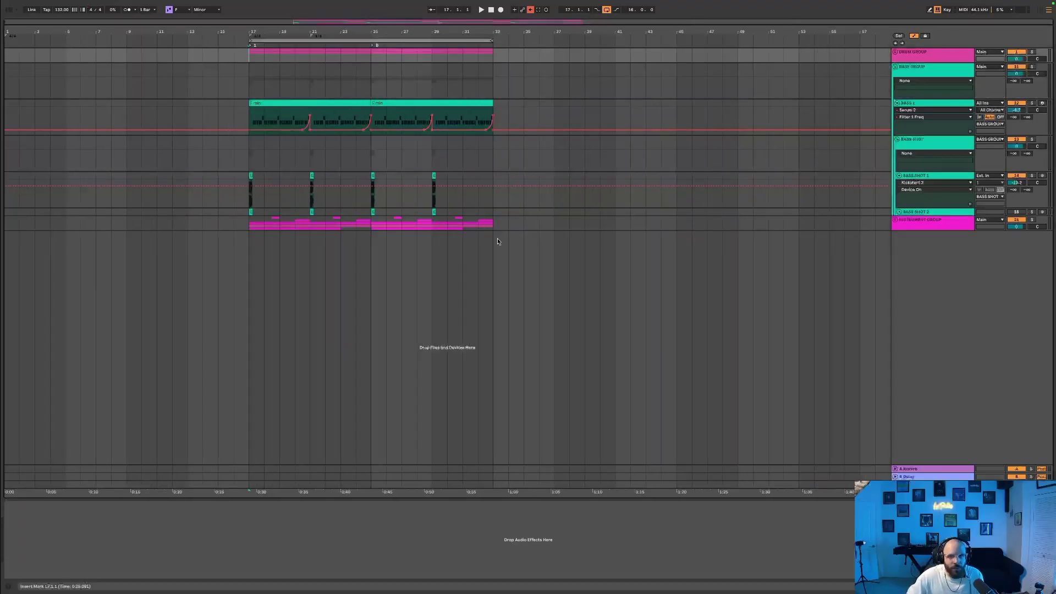
key("ctrl+a")
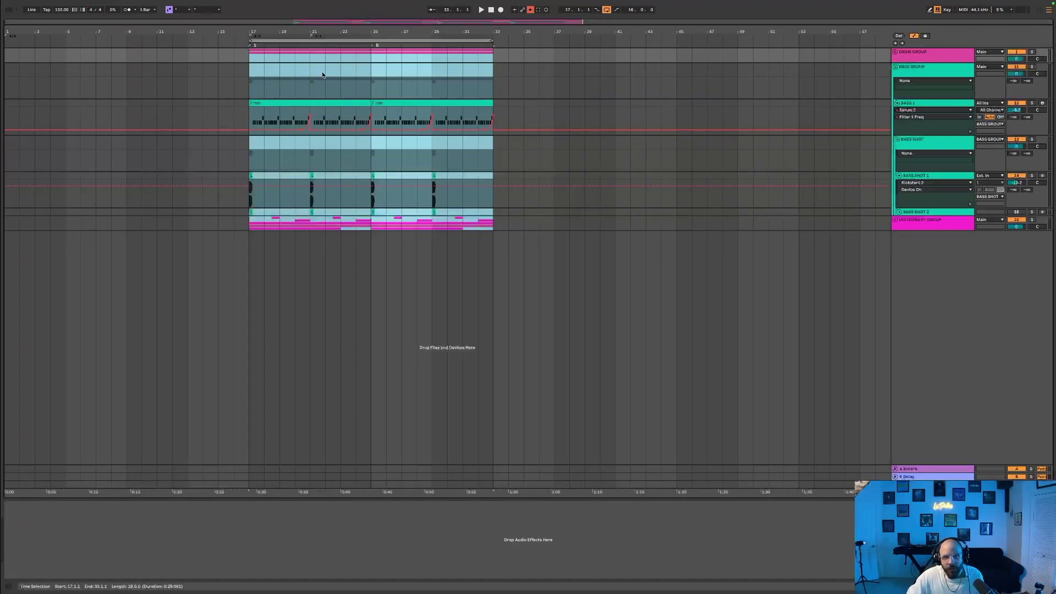
right_click(251, 55)
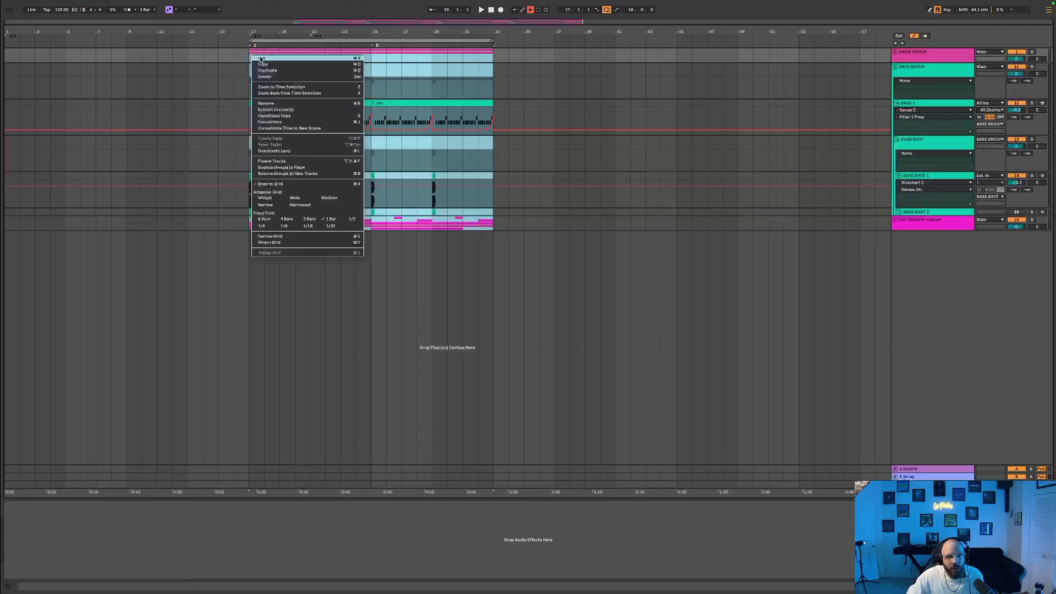
left_click(261, 58)
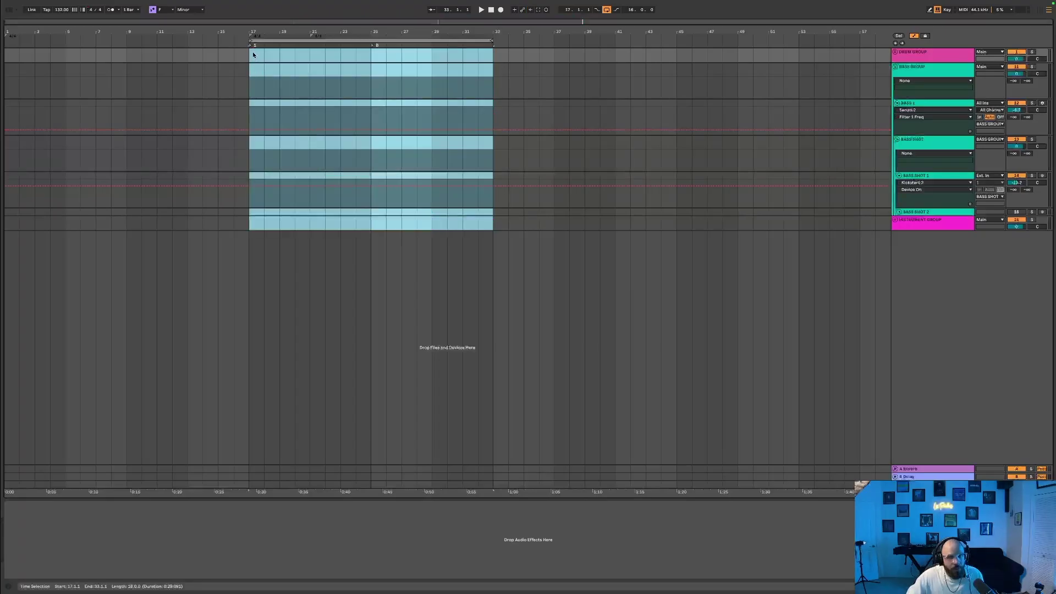
key("super+space")
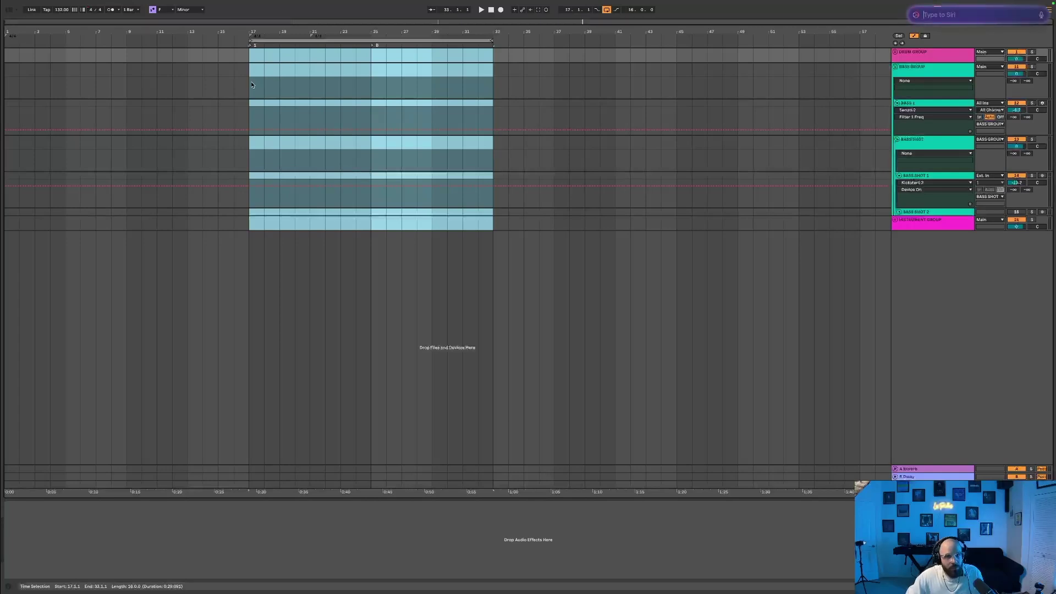
left_click(252, 84)
left_click_drag(251, 55, 372, 212)
left_click(373, 56)
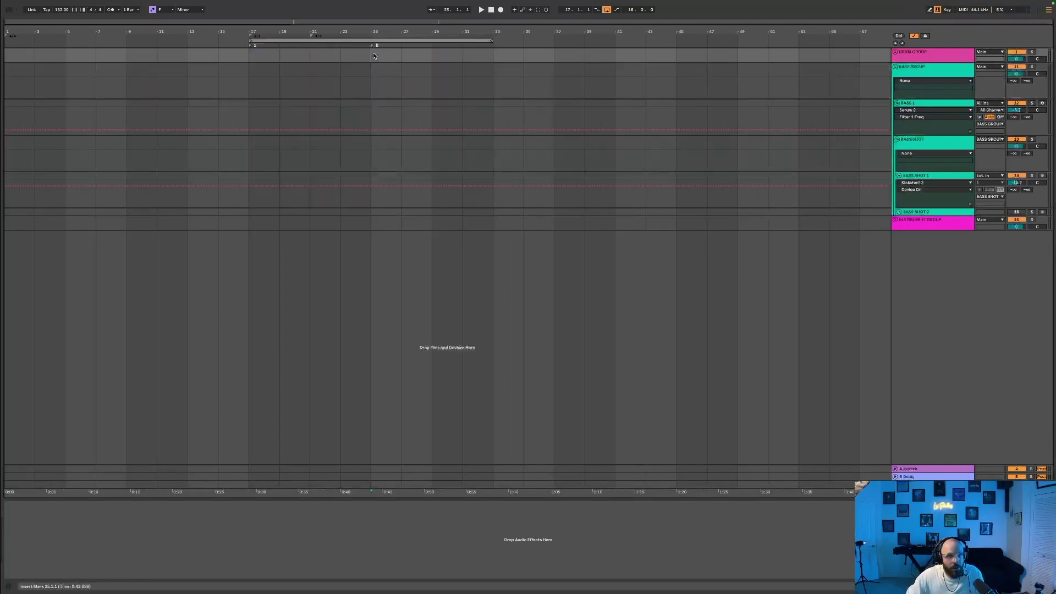
key("super+v")
Step: Shift the locators to match the moved clips, with B at bar 33 and the first one at bar 25 renamed DROP
left_click_drag(615, 226, 494, 48)
left_click(280, 53)
left_click_drag(250, 46, 372, 47)
right_click(372, 46)
left_click(386, 55)
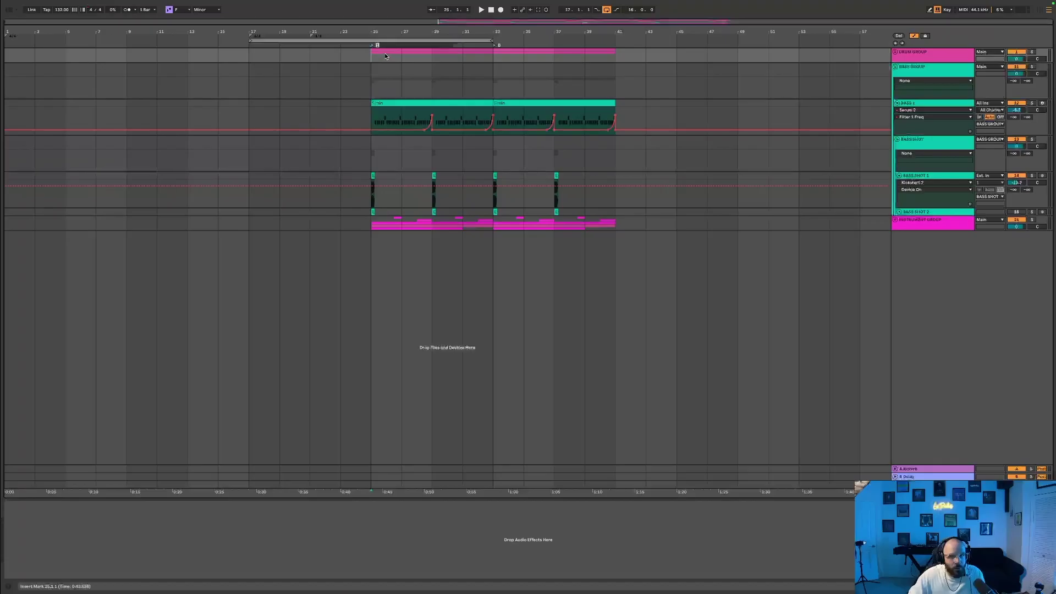
type("DROP")
key("Return")
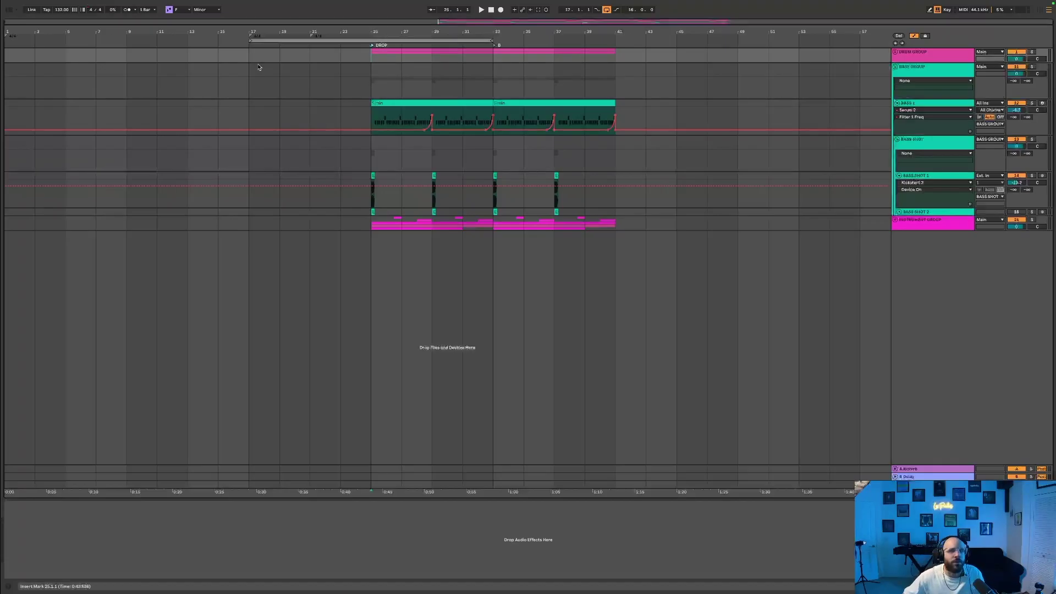
Step: Fold the BASS GROUP, unfold the INSTRUMENT GROUP, and extend the loop to cover bars 17 to 41
left_click_drag(252, 53, 367, 220)
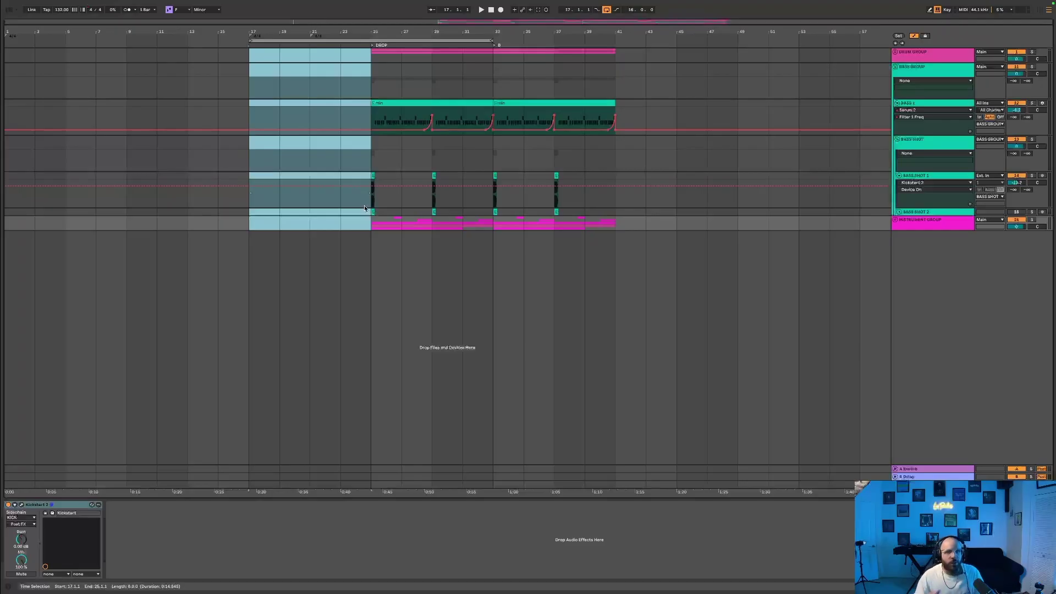
left_click(362, 59)
left_click(896, 68)
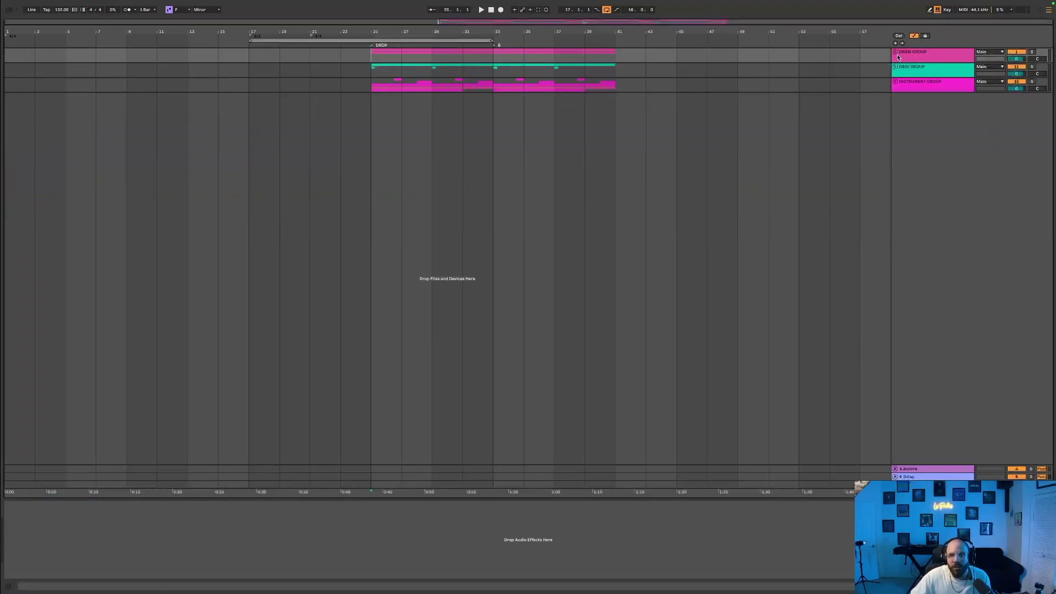
left_click(895, 82)
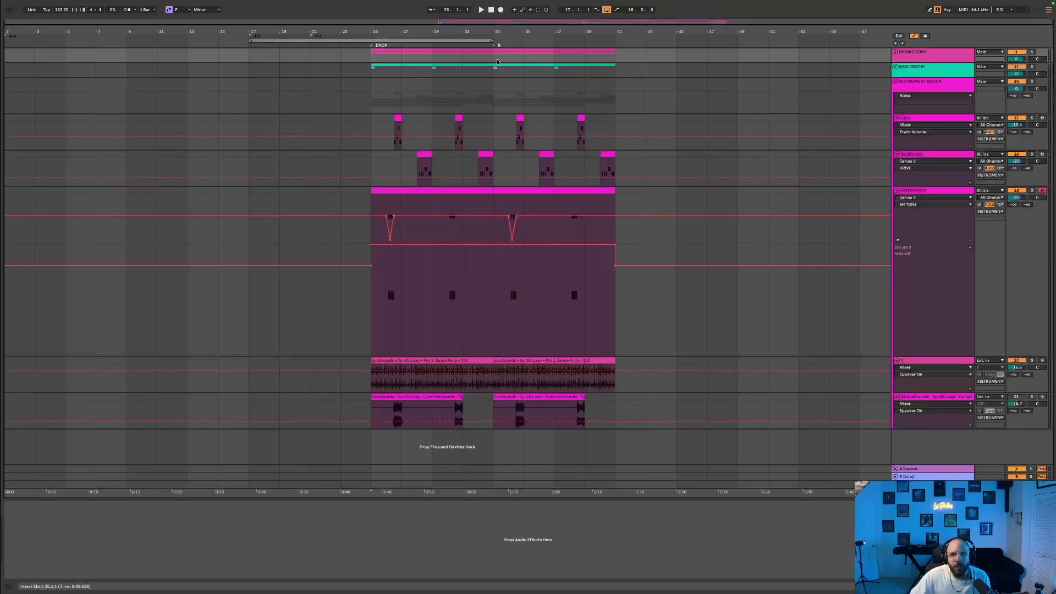
left_click_drag(493, 41, 615, 41)
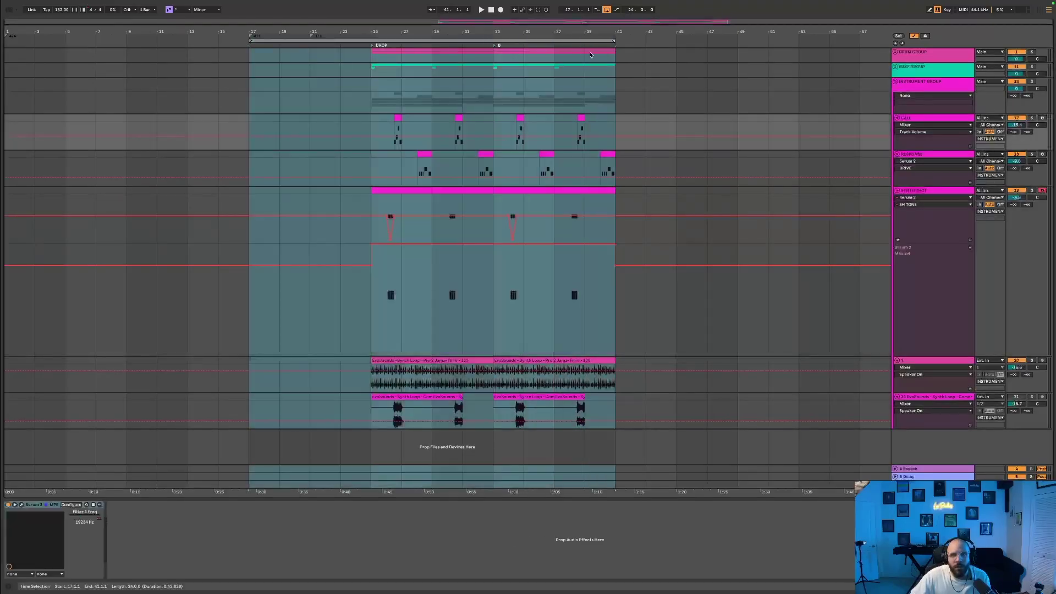
Step: Move the playback position to just before the DROP locator and shorten the loop to start at bar 25
left_click(361, 34)
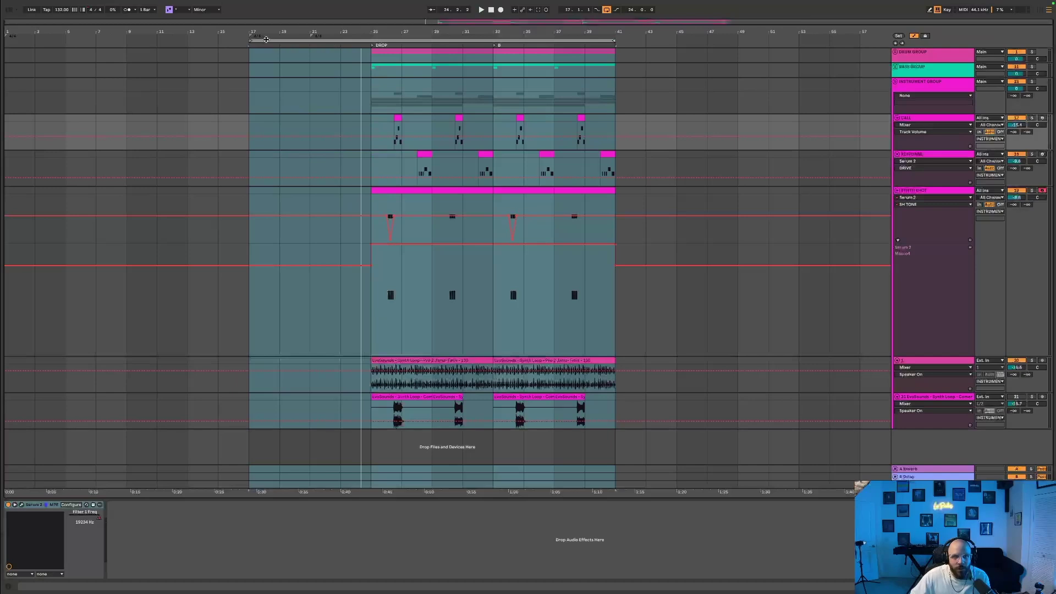
left_click_drag(251, 38, 372, 39)
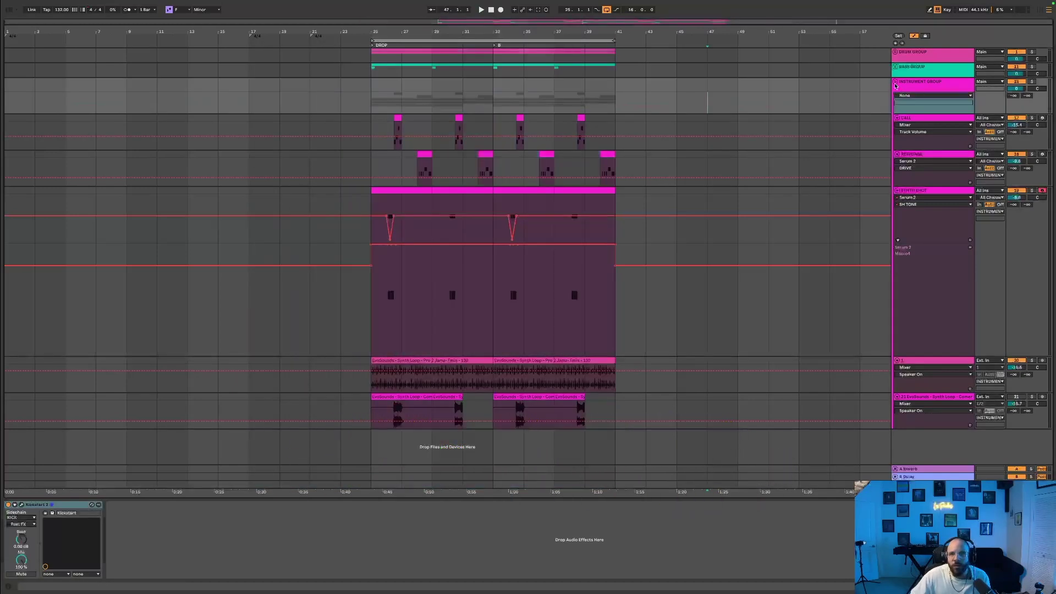
Step: Fold the INSTRUMENT GROUP and insert a new audio track below it
left_click(896, 83)
right_click(899, 91)
left_click(935, 143)
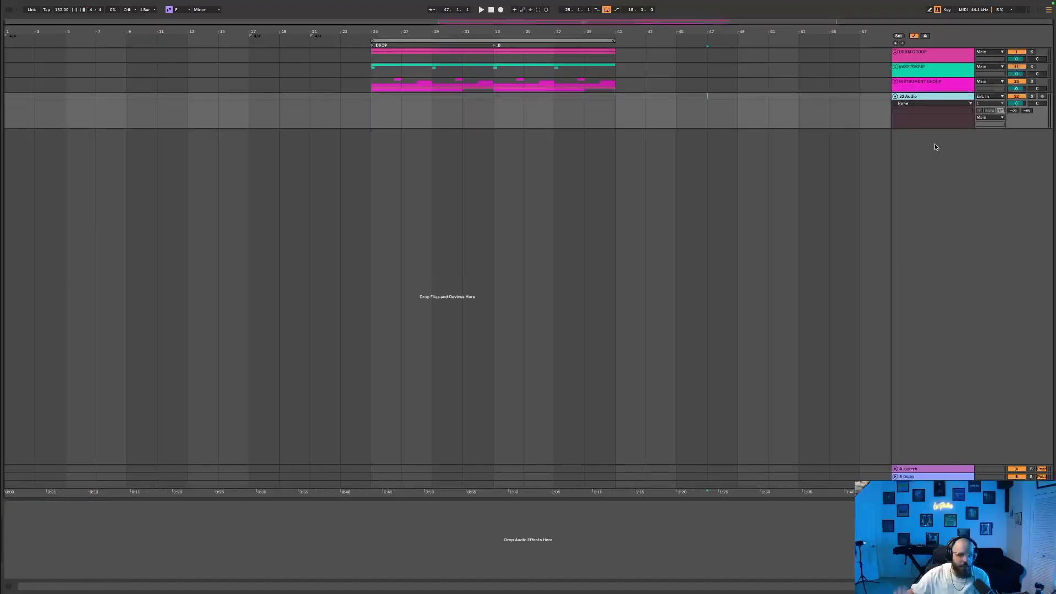
Step: Show the browser, collapse the Synth Loops folder, and expand the Vocals folder of the Disco Candy pack
left_click(9, 10)
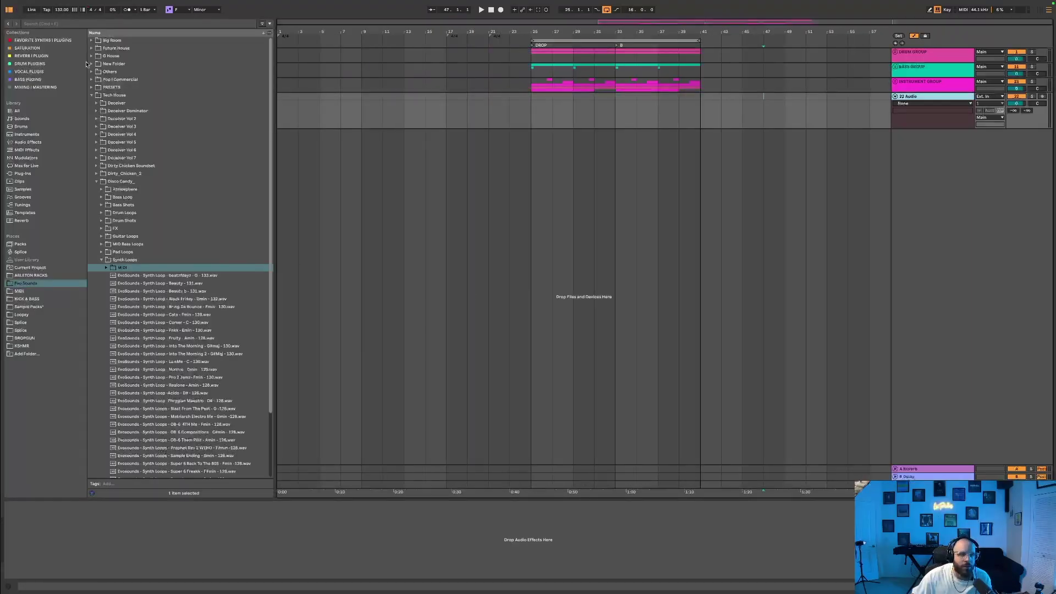
left_click(142, 260)
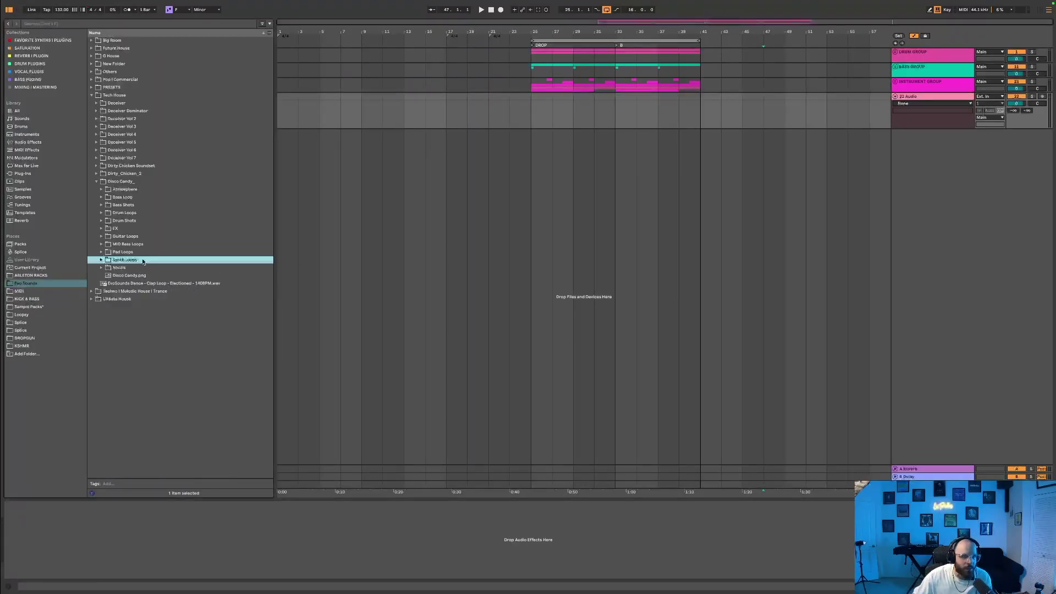
left_click(153, 267)
scroll(173, 280, "down", 3)
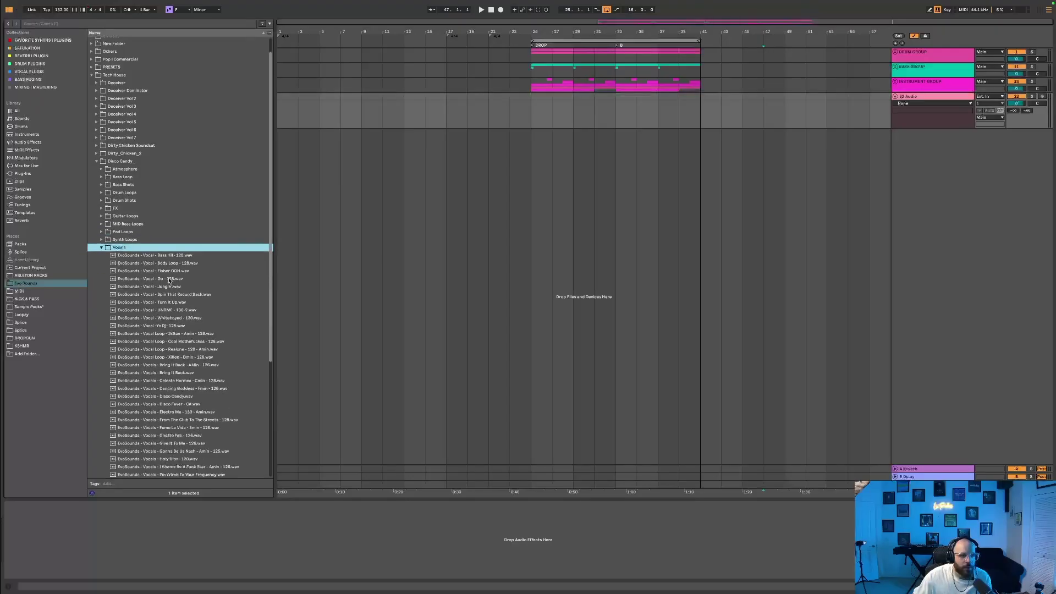
scroll(174, 281, "down", 5)
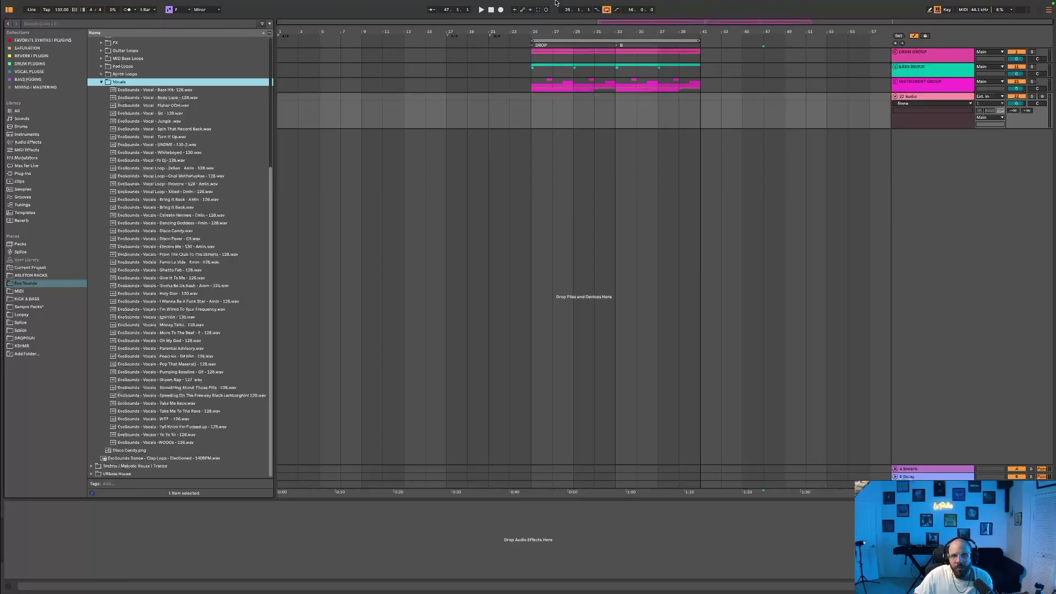
key("plus")
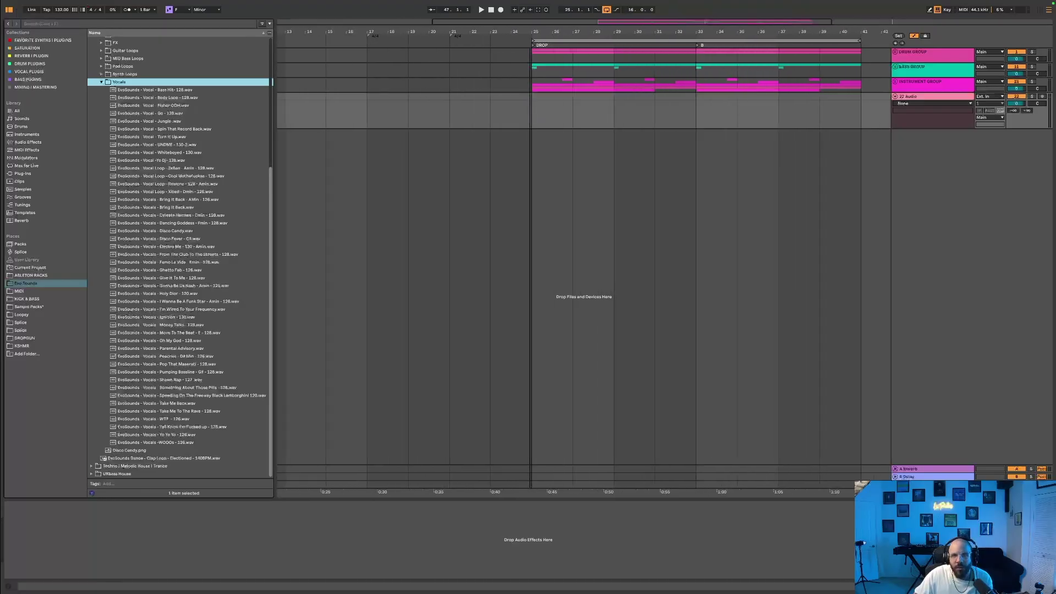
Step: Audition vocal samples in the Disco Candy Vocals folder, including Bass Hit, Go, Electro Me, Disco Fever, Shawn Rap and Take Me Back
left_click(168, 90)
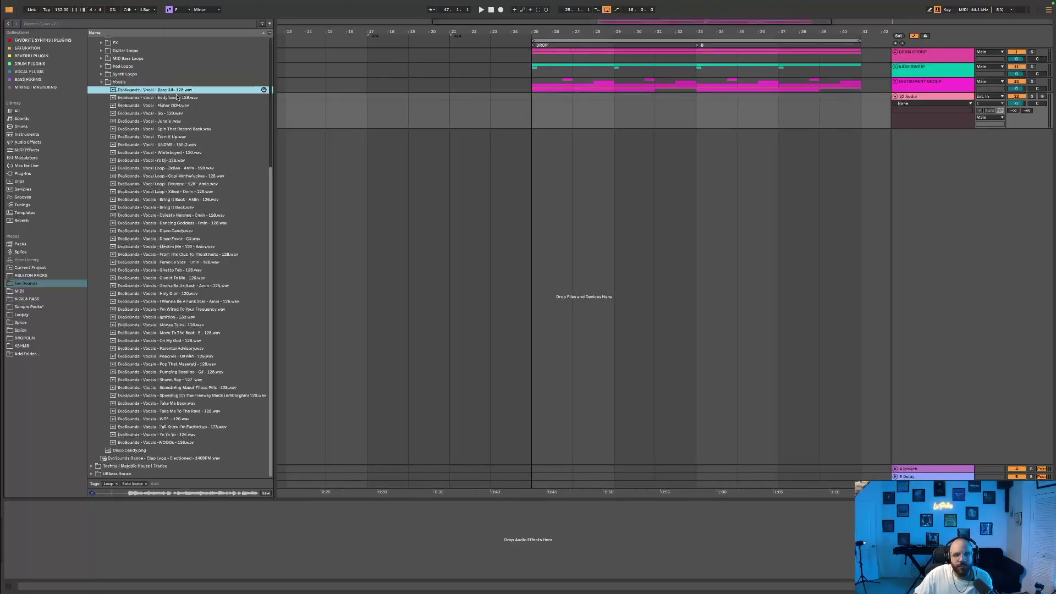
left_click(152, 113)
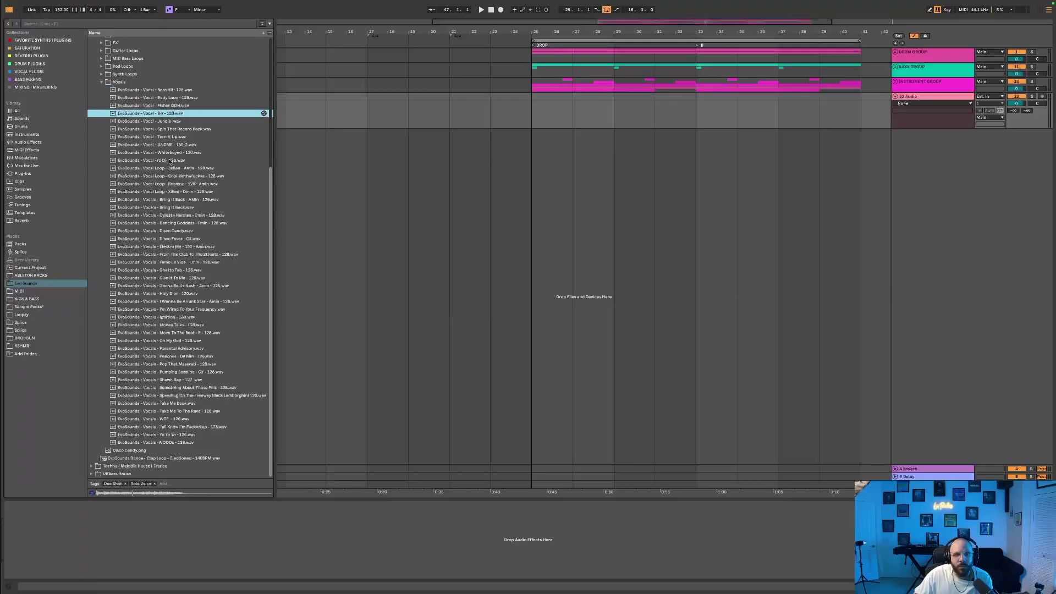
left_click(202, 247)
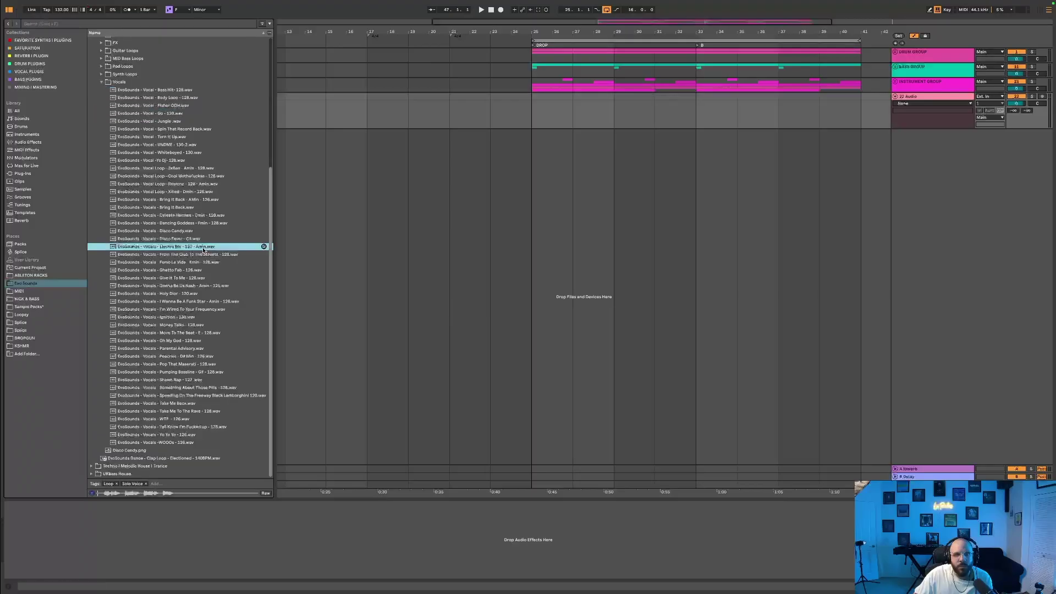
left_click(171, 333)
left_click(171, 388)
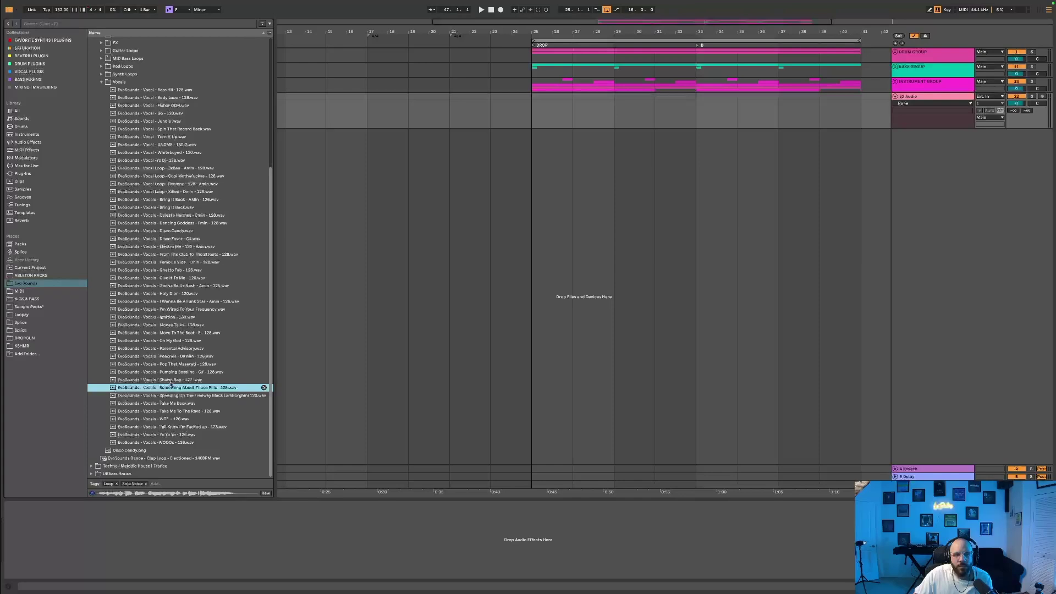
left_click(166, 412)
left_click(170, 255)
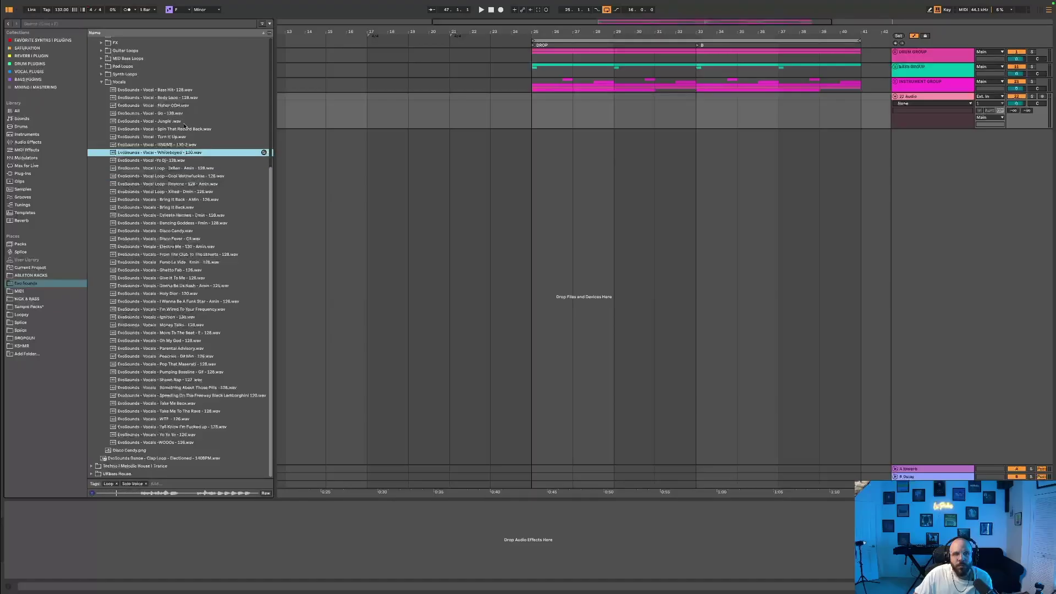
left_click(185, 123)
left_click(173, 239)
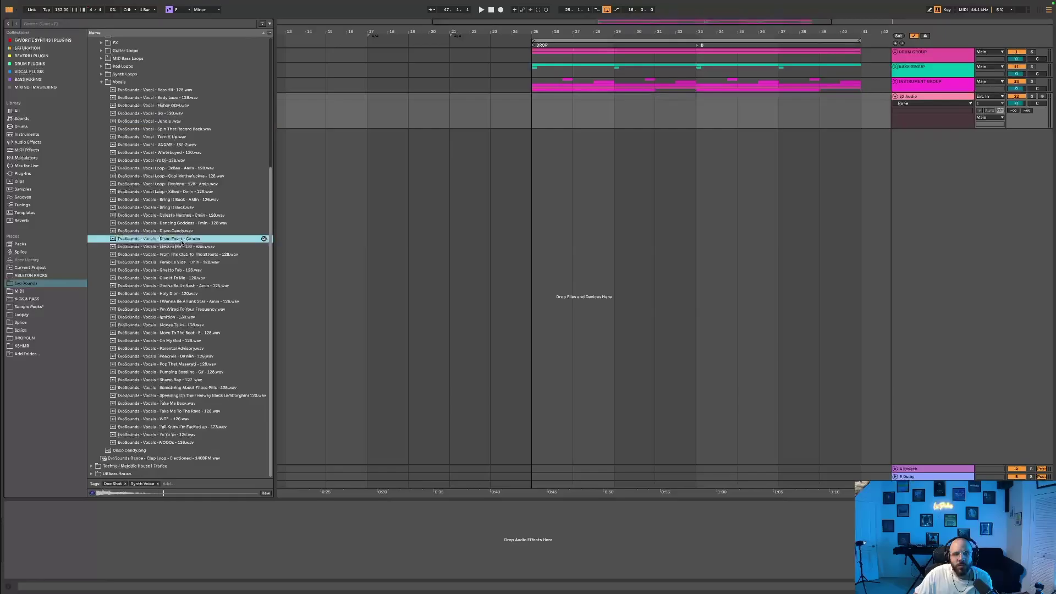
left_click(169, 381)
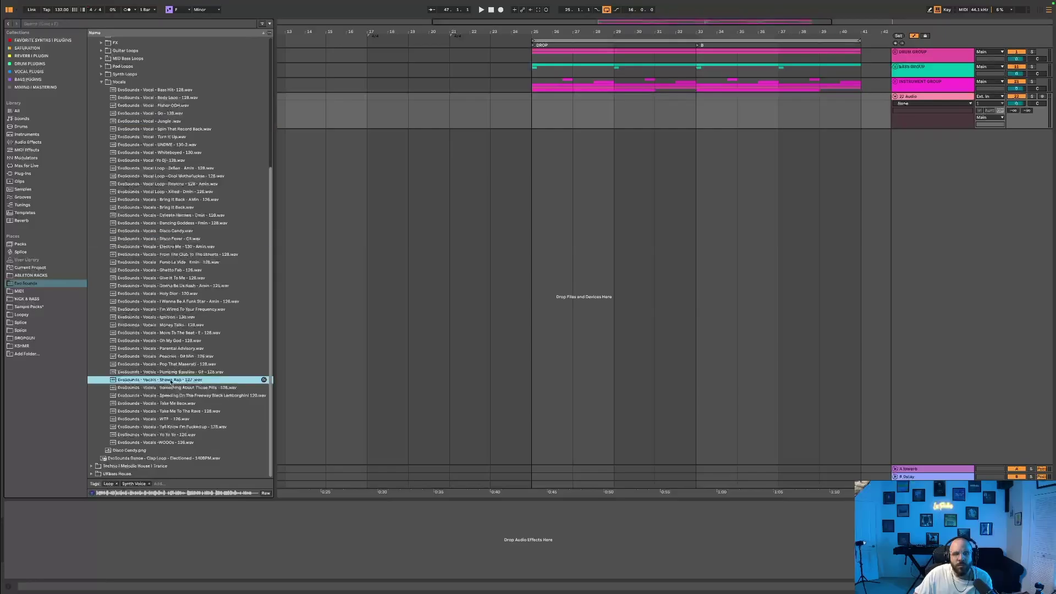
left_click(169, 404)
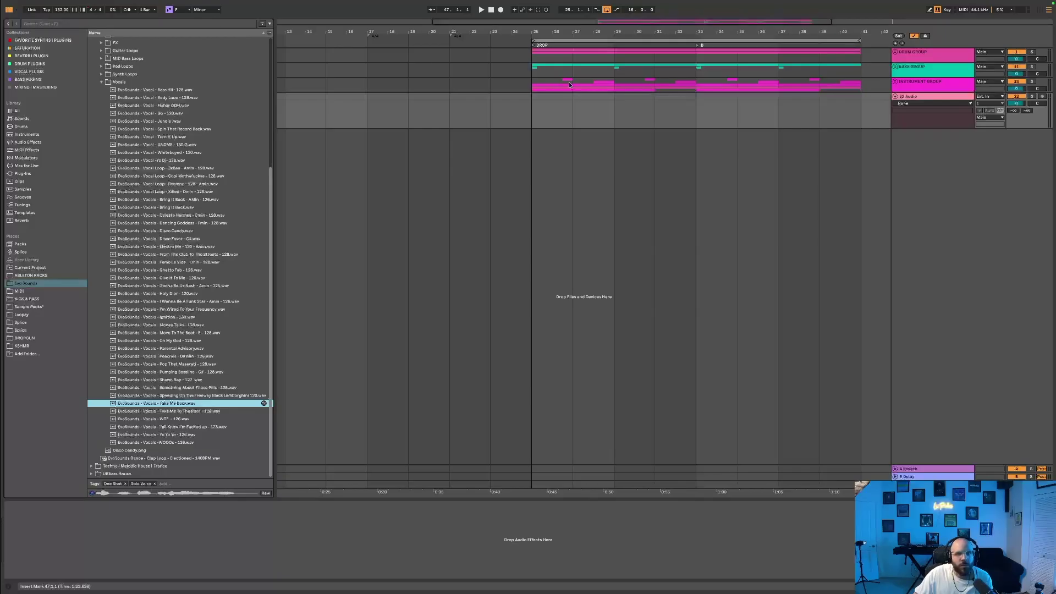
left_click_drag(532, 22, 532, 16)
scroll(149, 388, "up", 6)
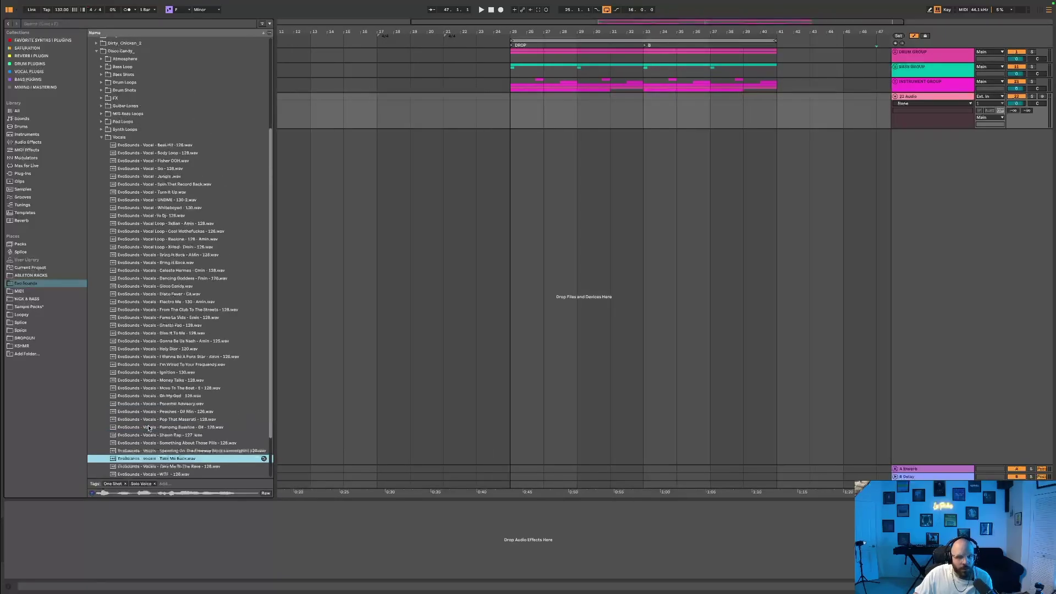
Step: Go to the KICK & BASS place and collapse the KNB Electro x Tech Vol.2 pack
left_click(132, 167)
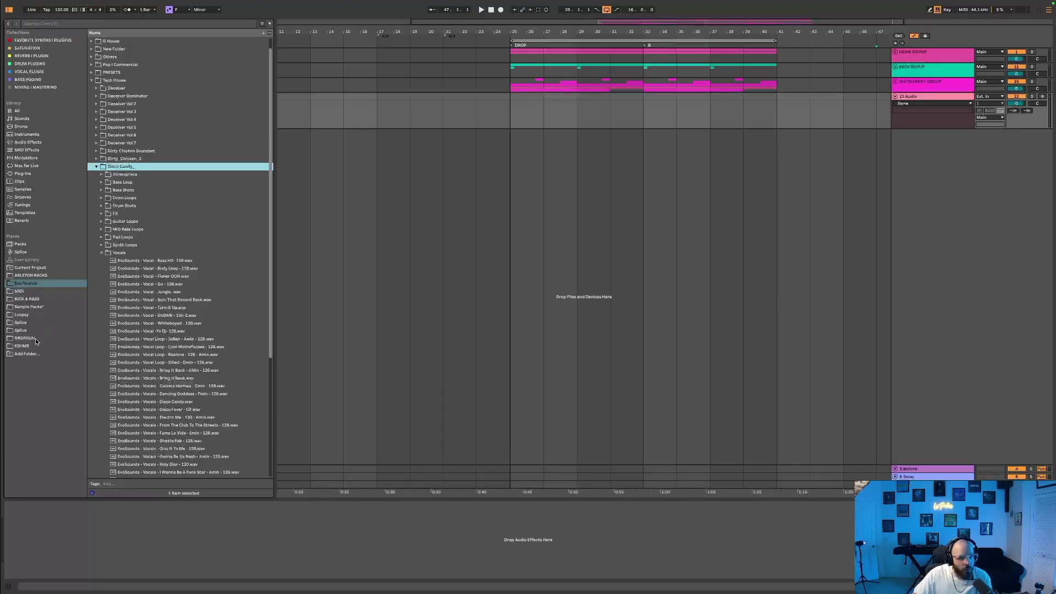
left_click(79, 24)
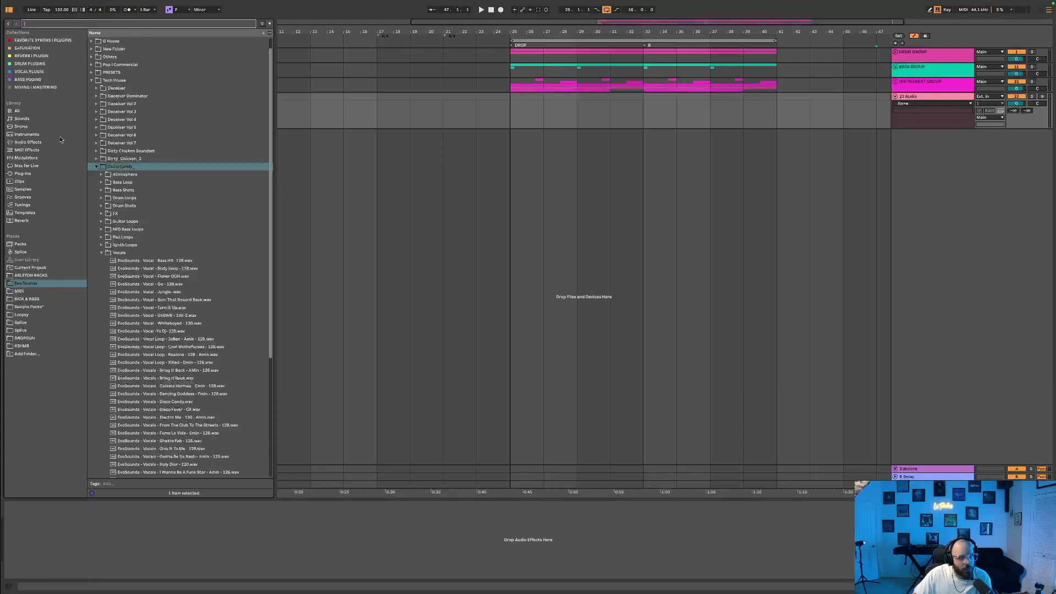
left_click(35, 299)
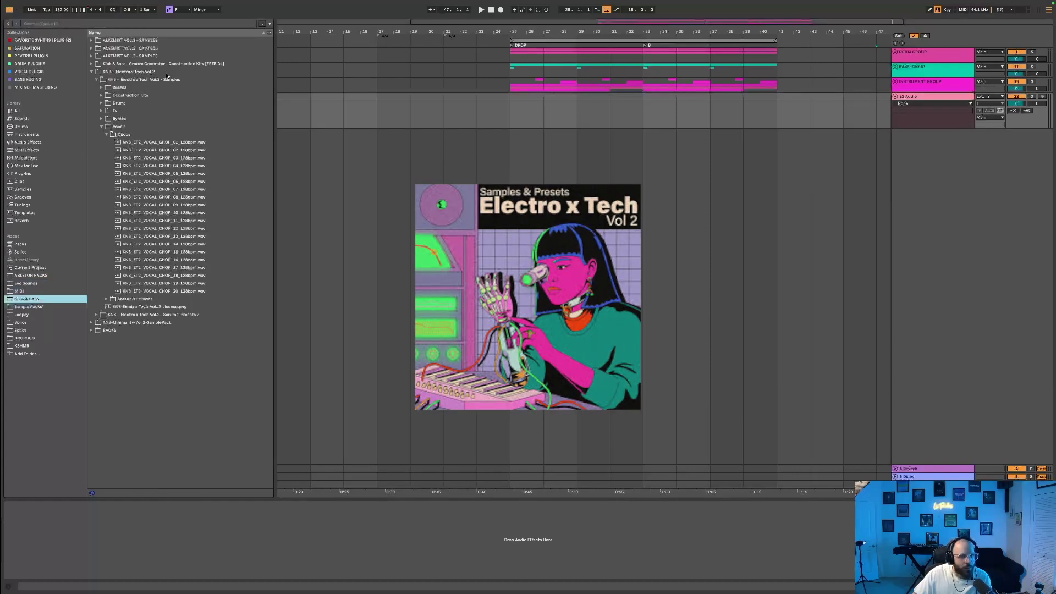
left_click(129, 71)
left_click(91, 71)
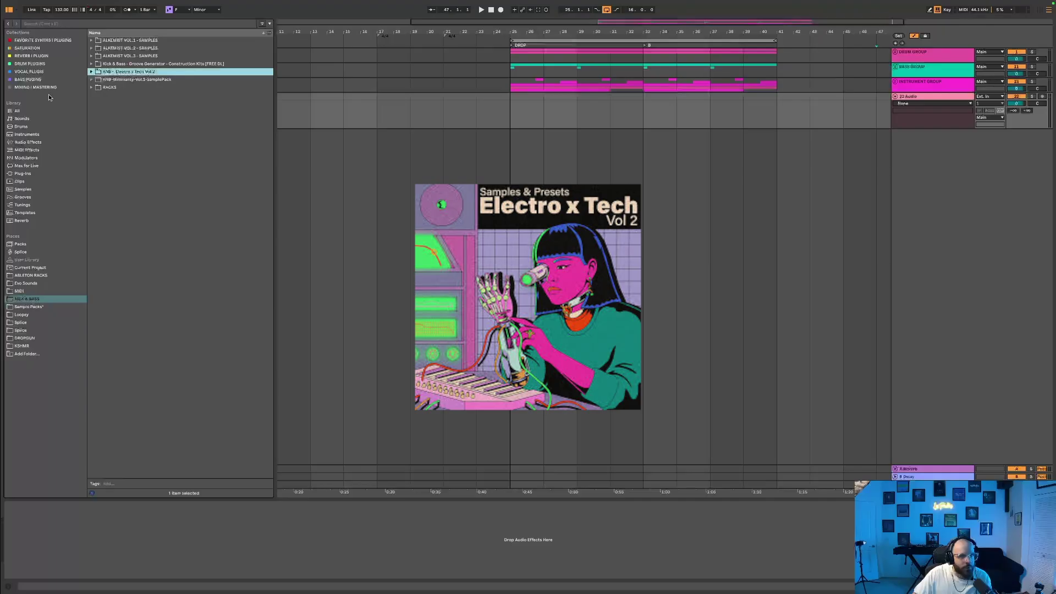
Step: Return to the Evo Sounds place and examine the contents of the Disco Candy pack's Vocals folder
left_click(34, 277)
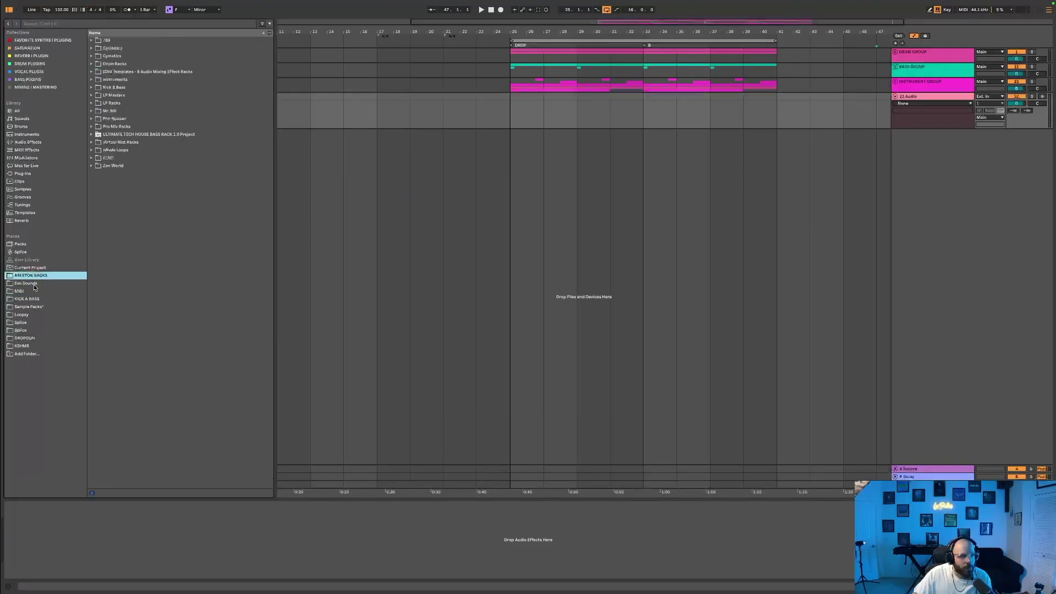
left_click(34, 285)
double_click(130, 166)
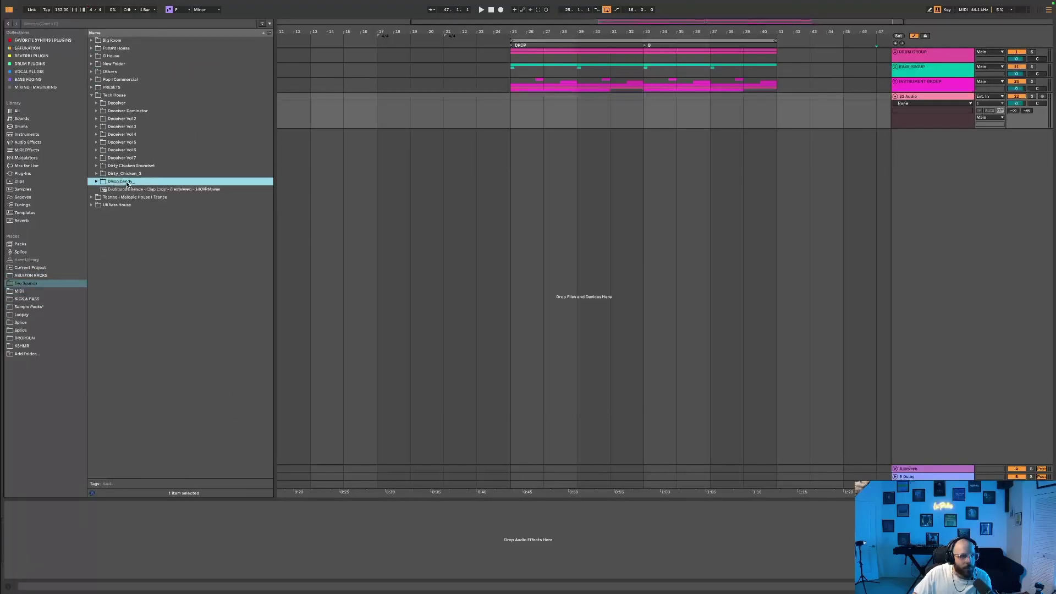
double_click(126, 183)
double_click(123, 268)
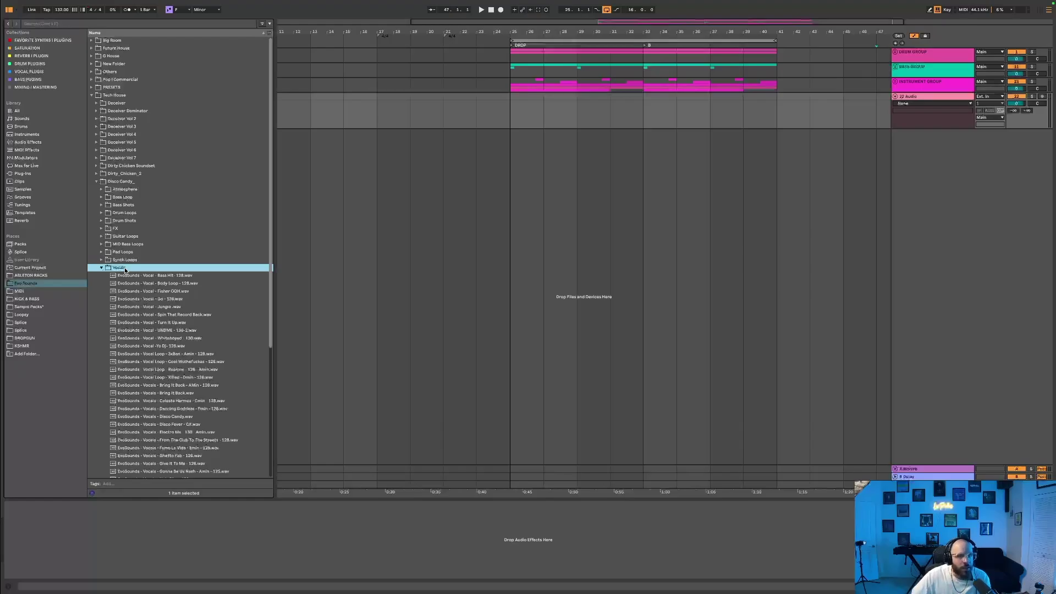
double_click(125, 270)
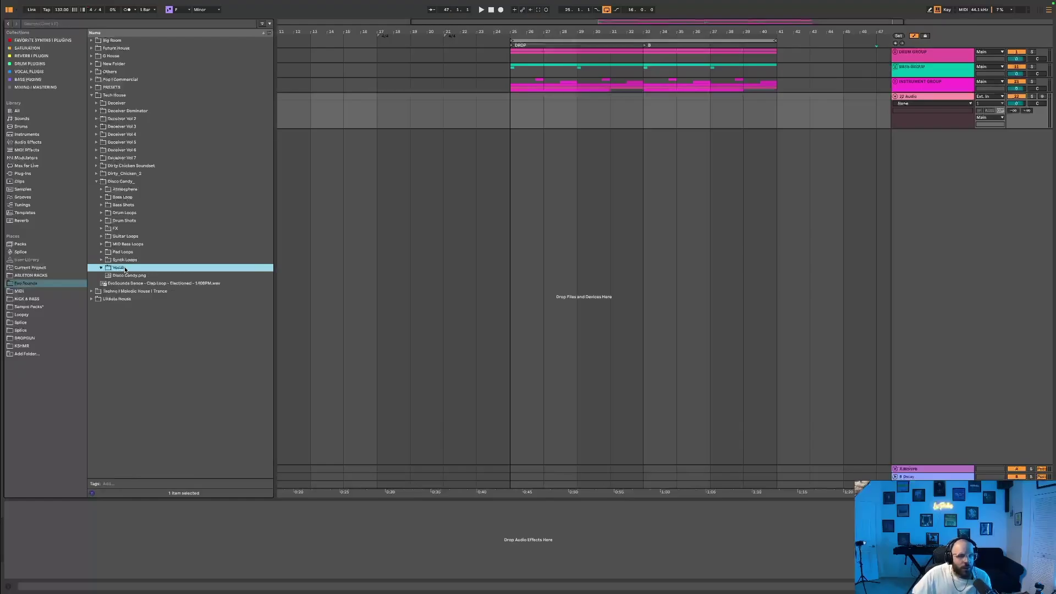
double_click(125, 270)
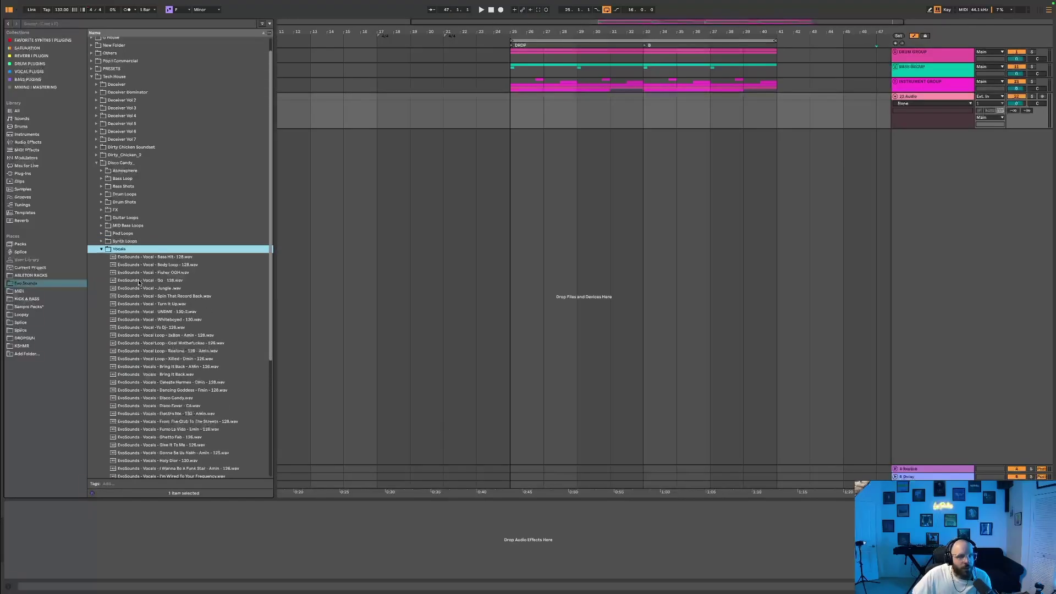
double_click(117, 250)
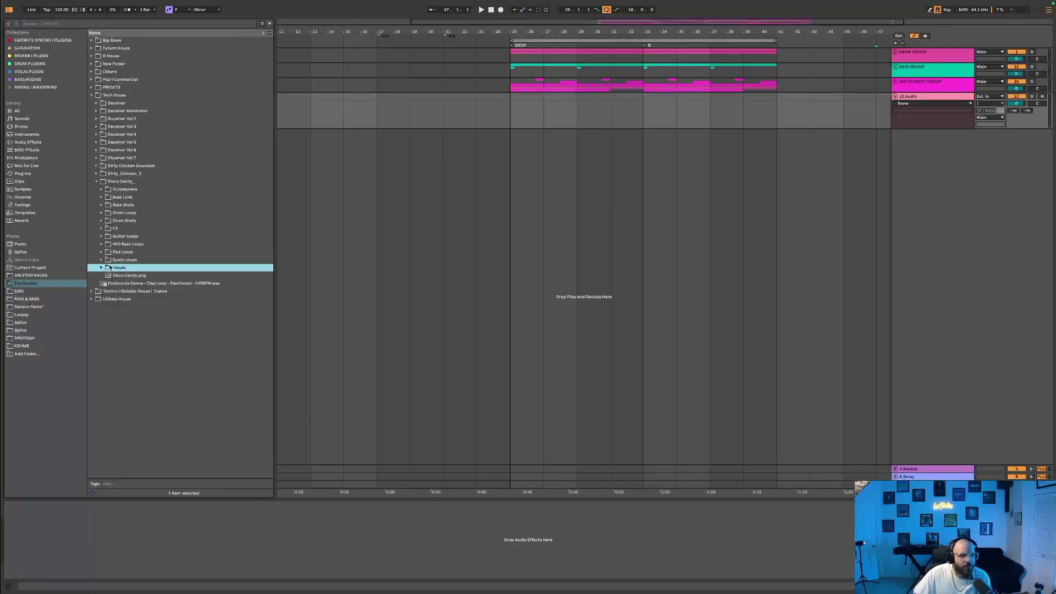
double_click(110, 268)
double_click(122, 270)
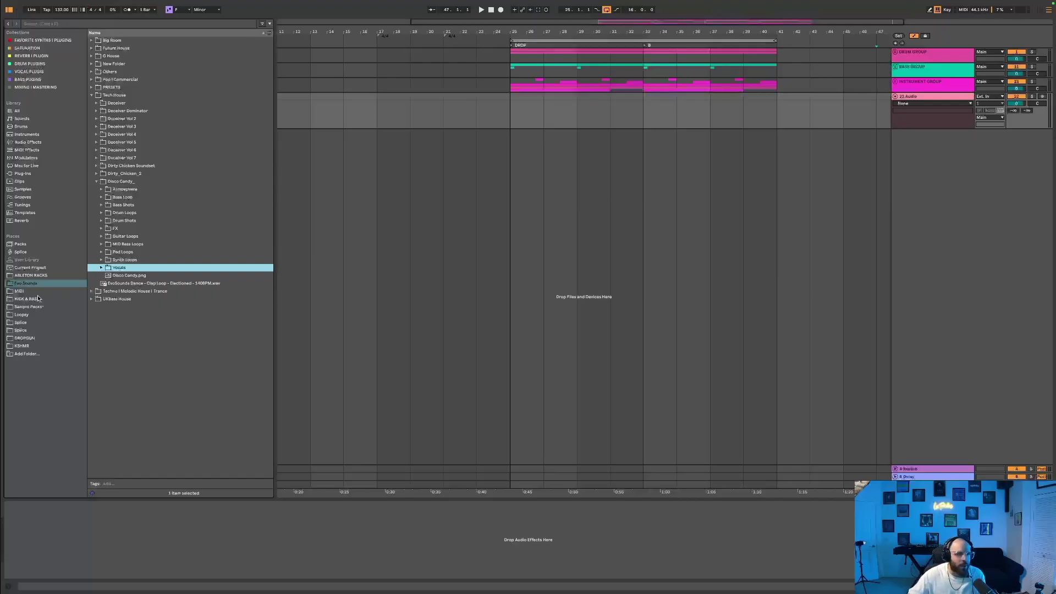
Step: In the KICK & BASS place, expand the KNB Electro x Tech Vol.2 samples down to the vocal Chops folder
left_click(54, 300)
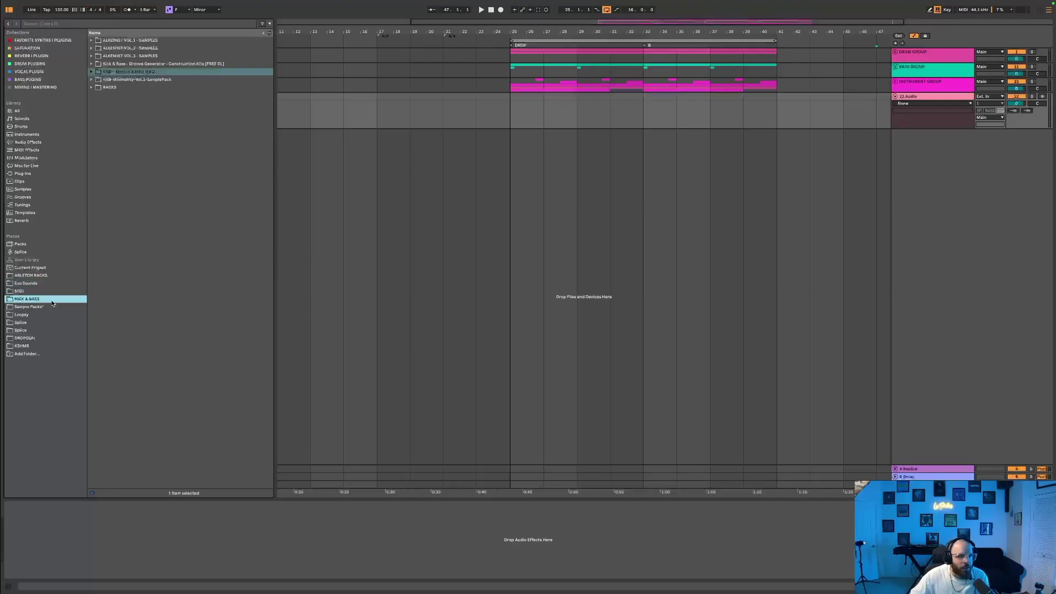
left_click(133, 56)
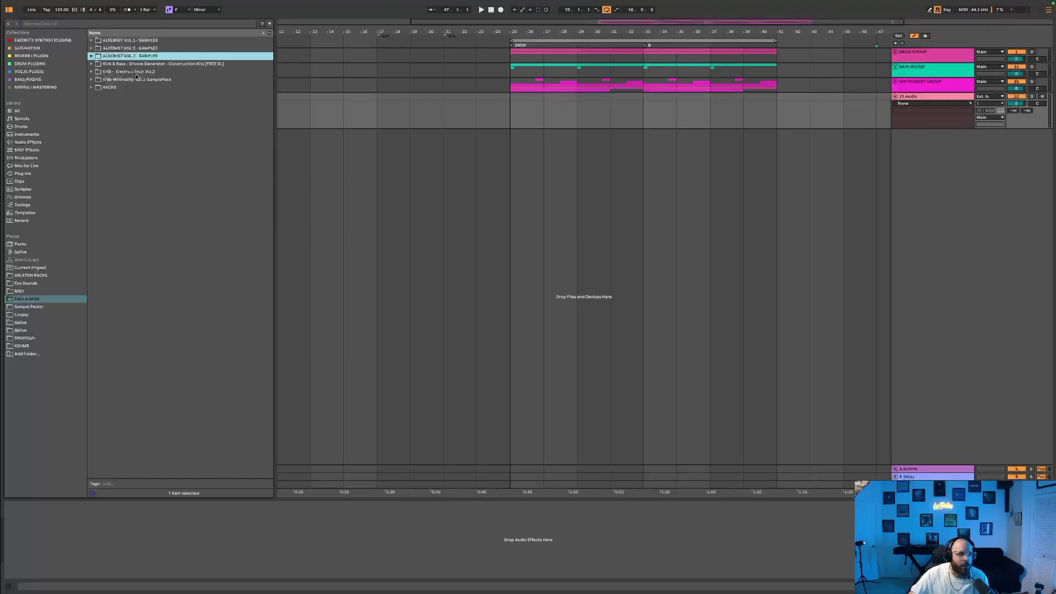
left_click(137, 74)
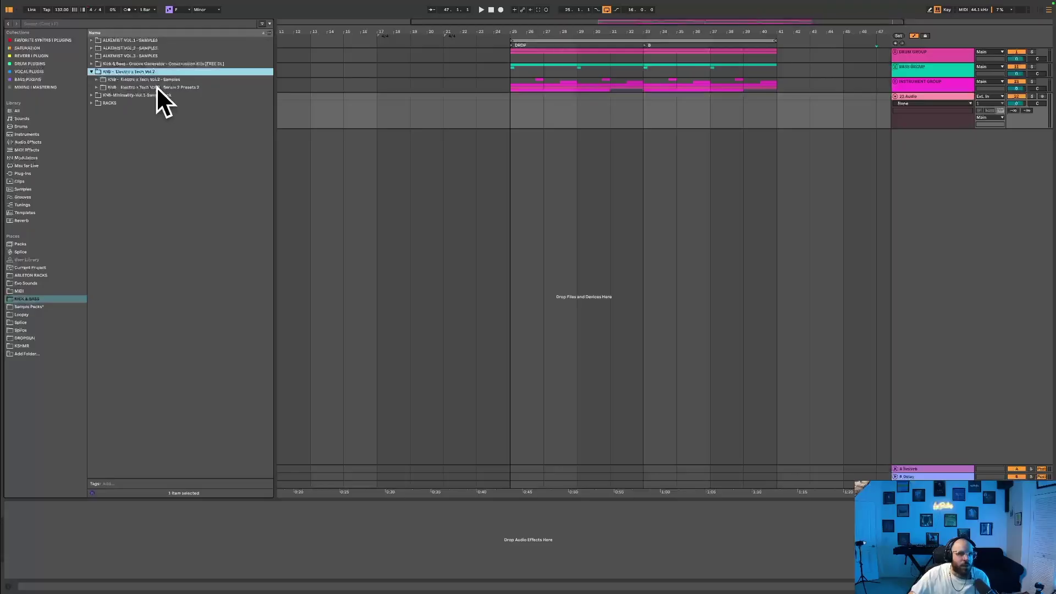
left_click(153, 81)
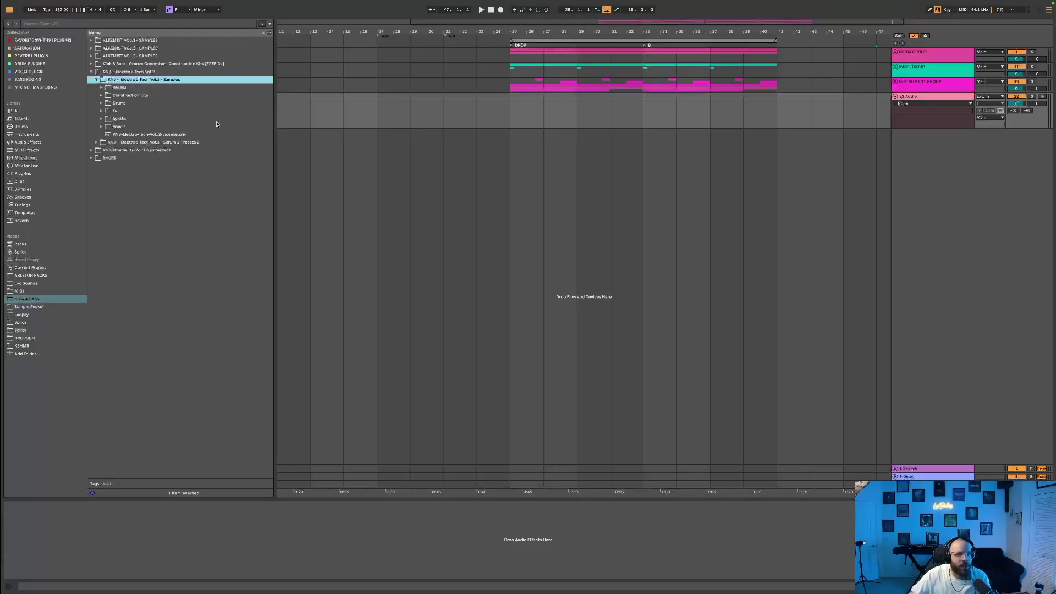
double_click(136, 127)
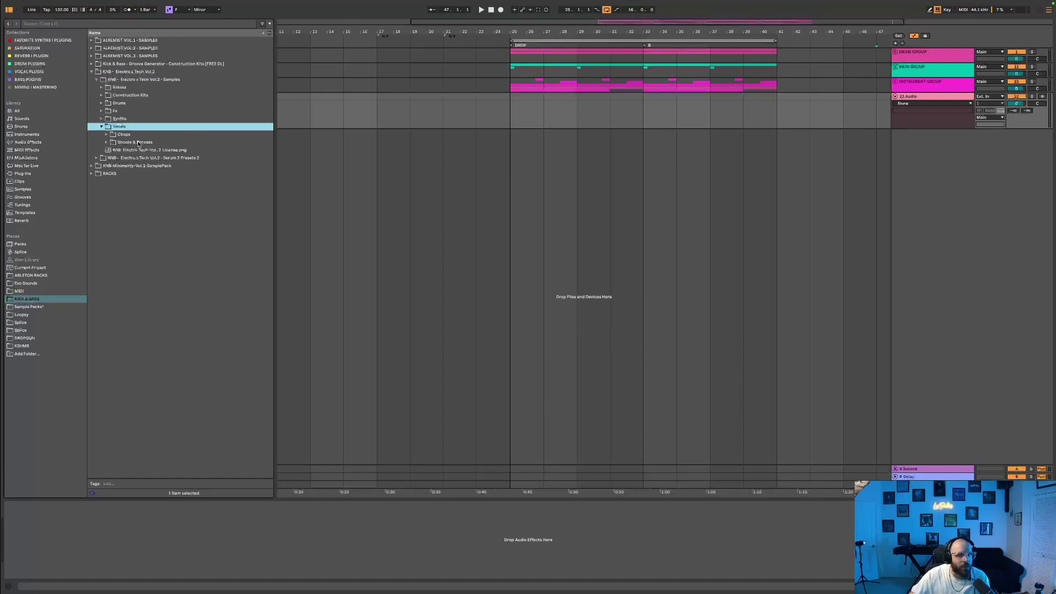
double_click(141, 135)
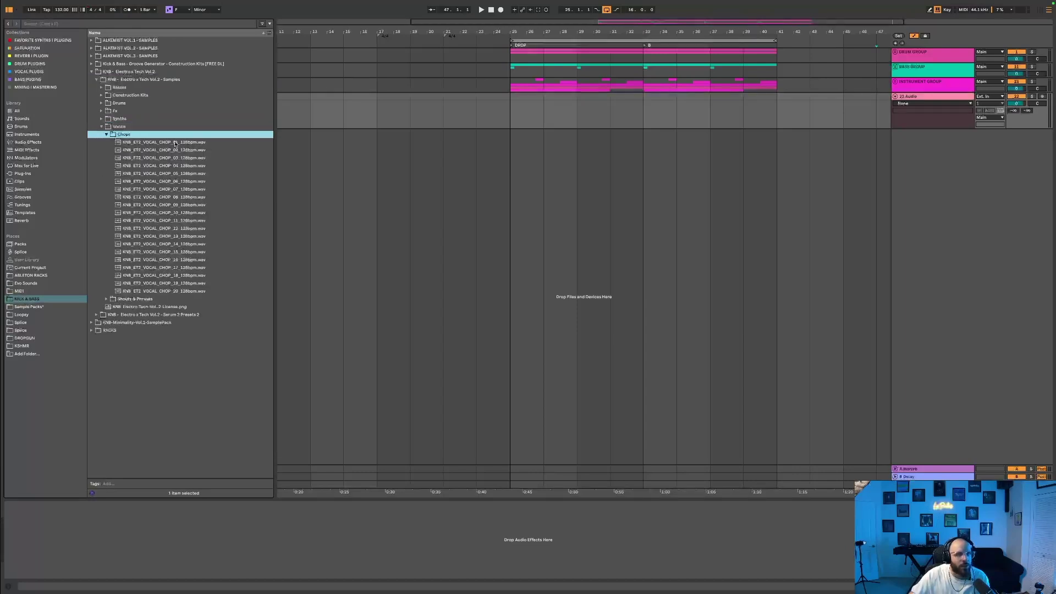
key("plus")
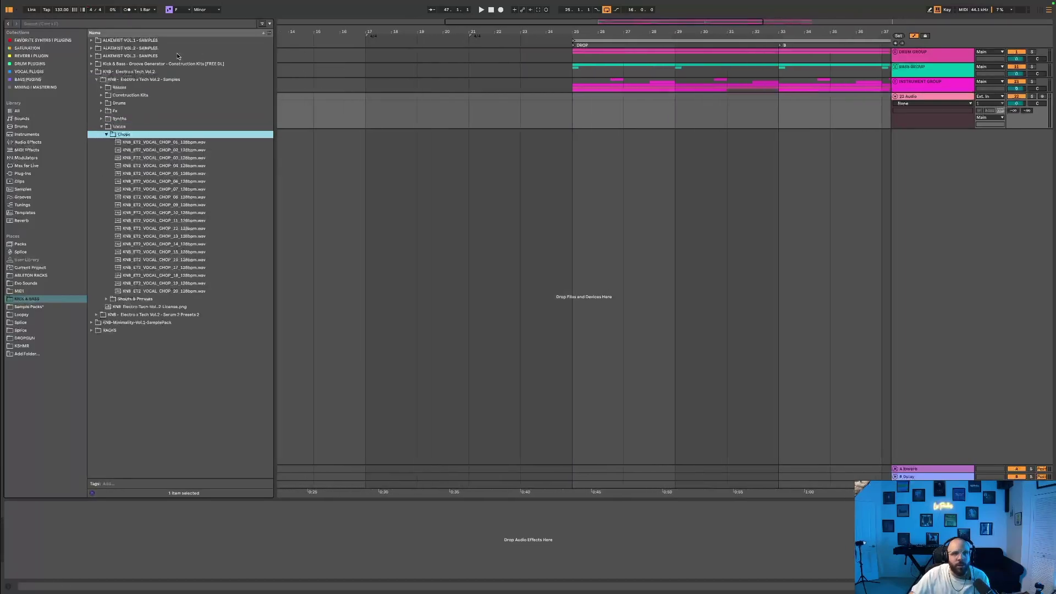
Step: Browse the ALKEMIST VOL.3 samples down to the Drop Vocals folder, audition a Drop Vox sample and collapse the folder
left_click(131, 57)
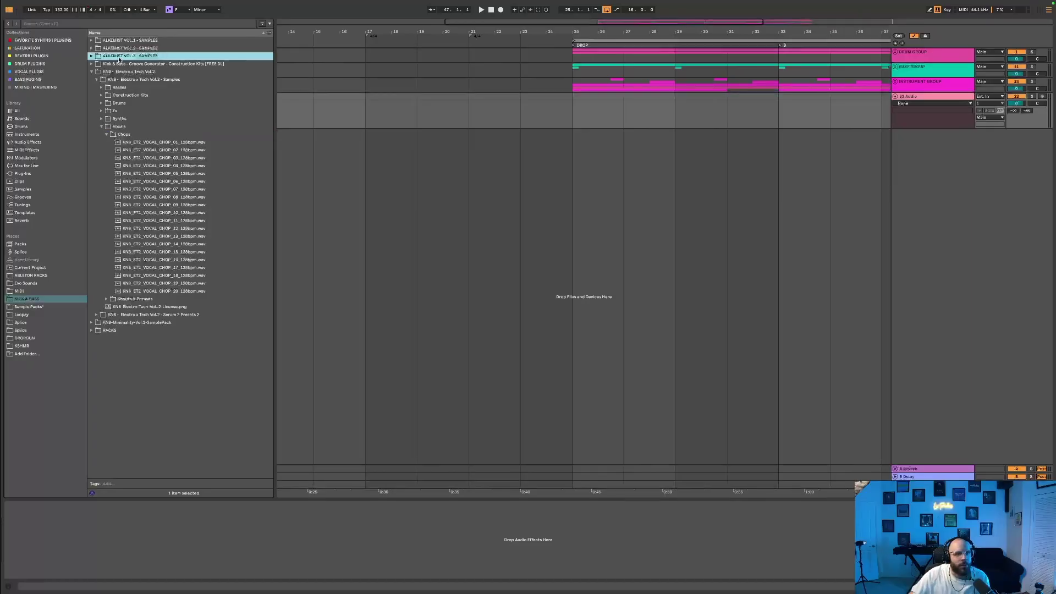
double_click(118, 57)
double_click(126, 103)
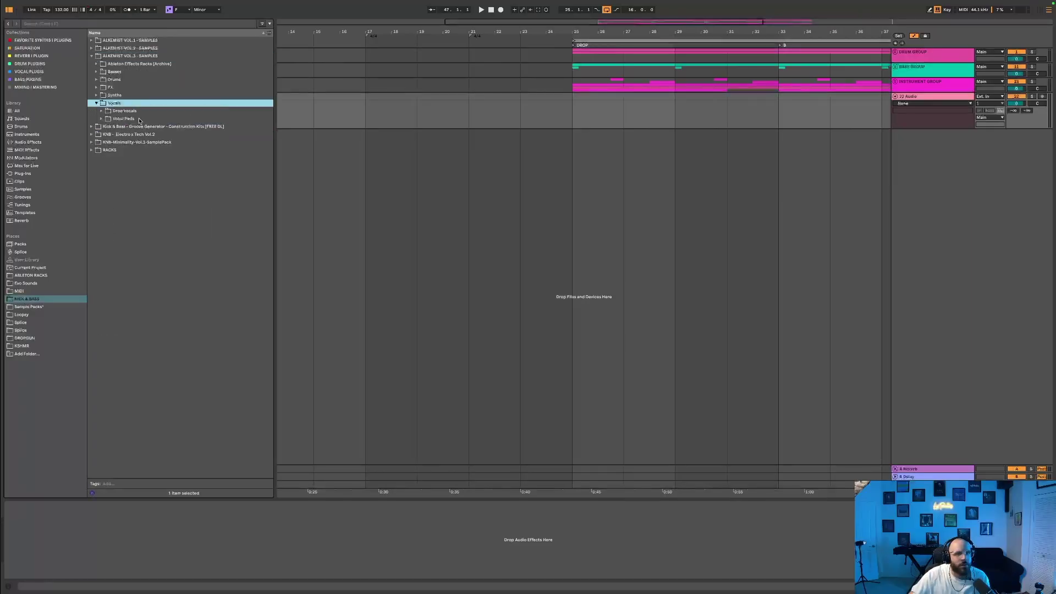
double_click(139, 112)
left_click(145, 134)
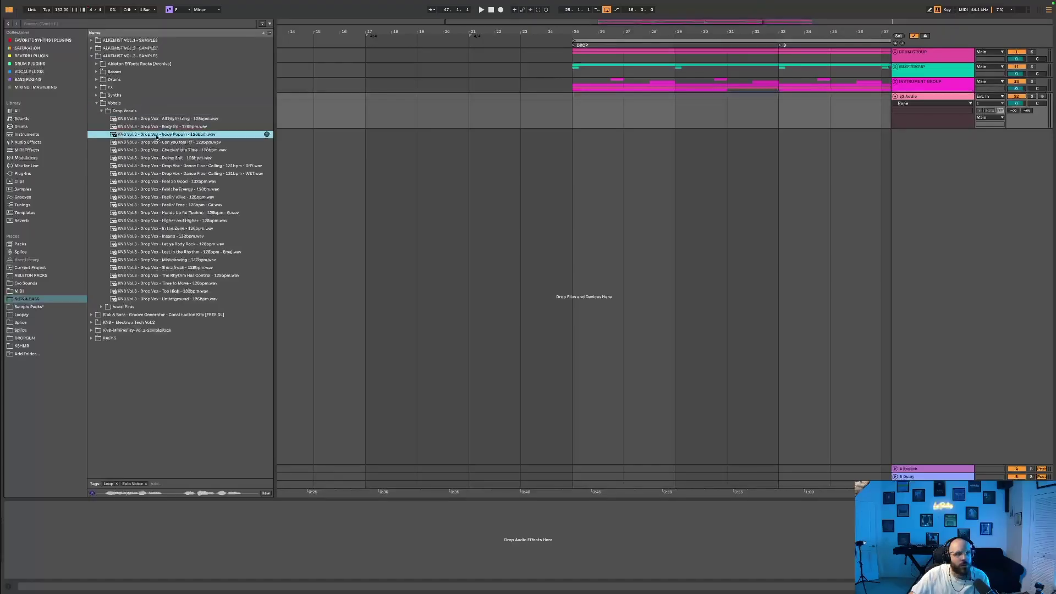
double_click(135, 112)
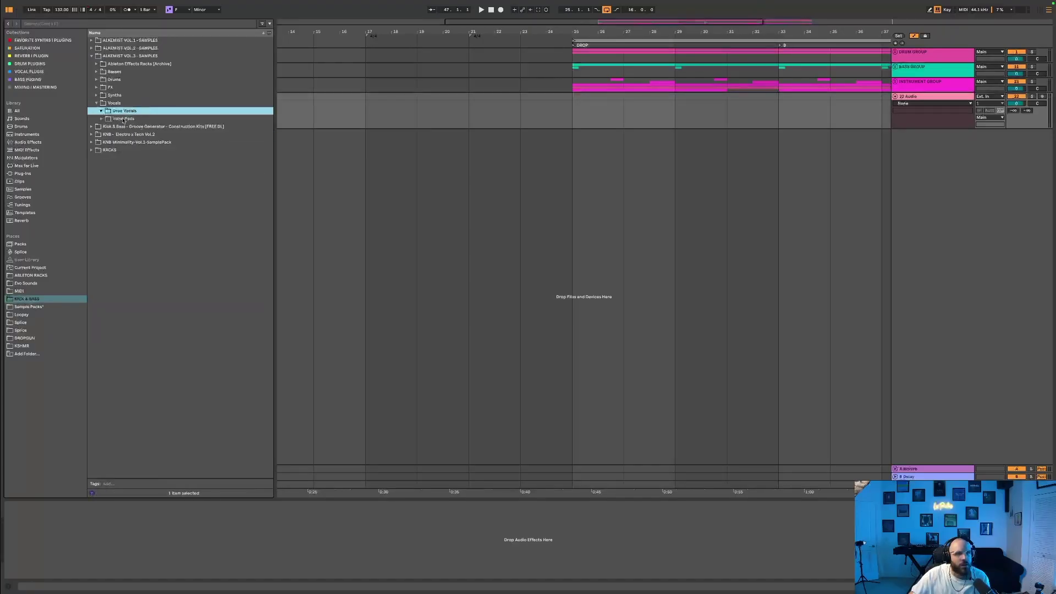
Step: Collapse ALKEMIST VOL.3, check the Kick & Bass Groove Generator construction kits, and reopen the KNB Electro x Tech Vol.2 pack
double_click(117, 57)
double_click(123, 65)
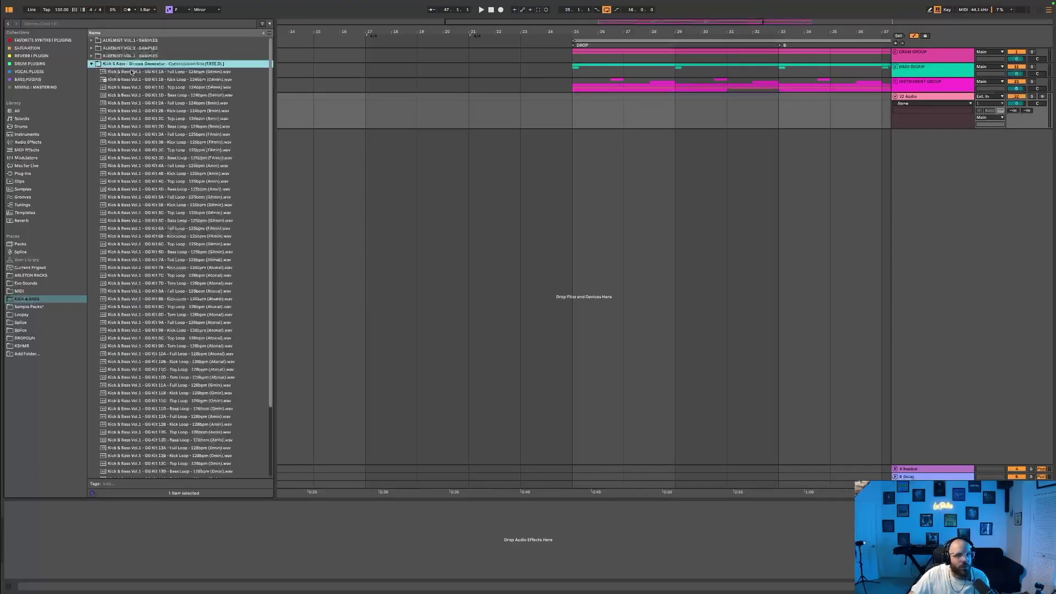
double_click(126, 65)
double_click(124, 73)
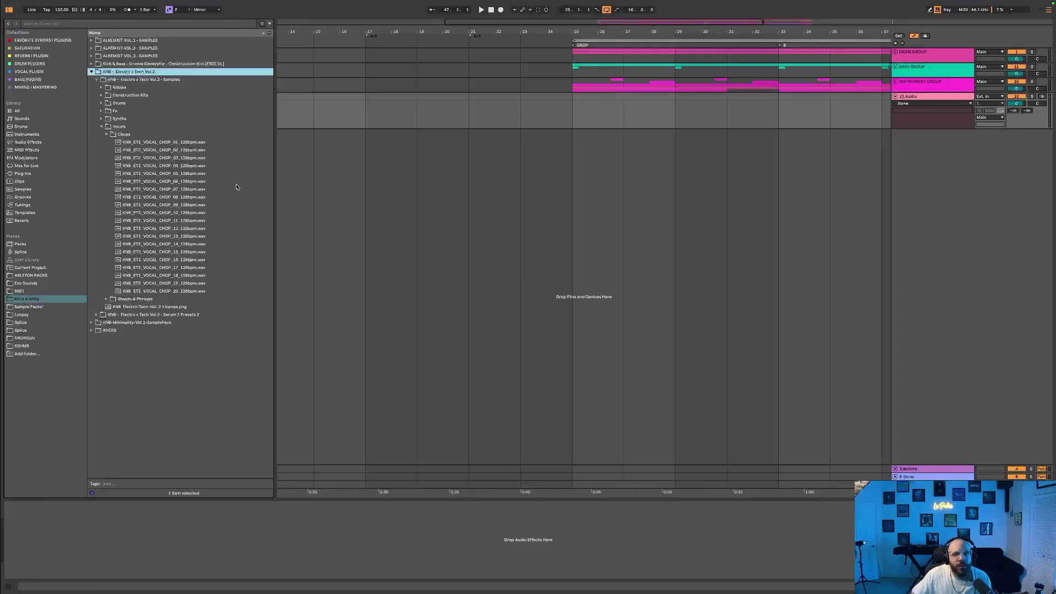
Step: Audition the KNB vocal chops from 19 back to 14 and place vocal chop 14 on the empty audio track at bar 33
left_click_drag(467, 25, 557, 125)
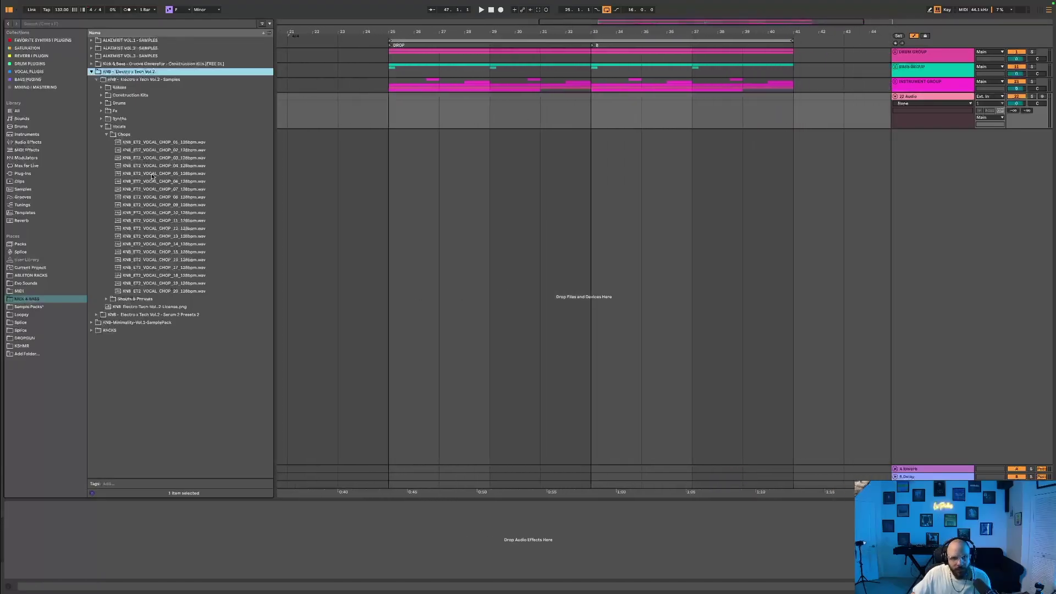
left_click(163, 283)
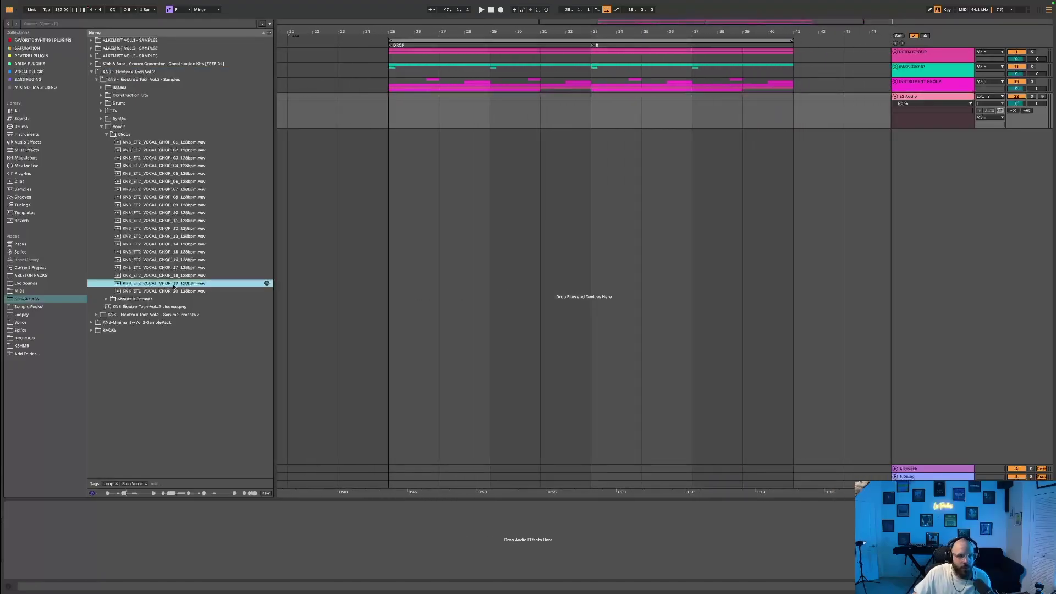
key("Up")
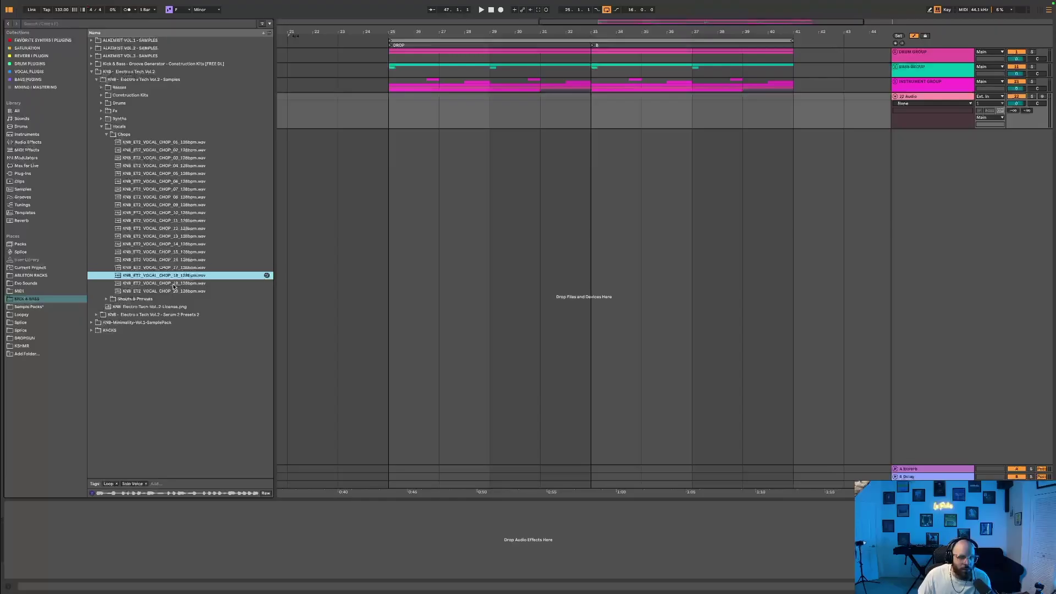
key("Up")
key("Up")
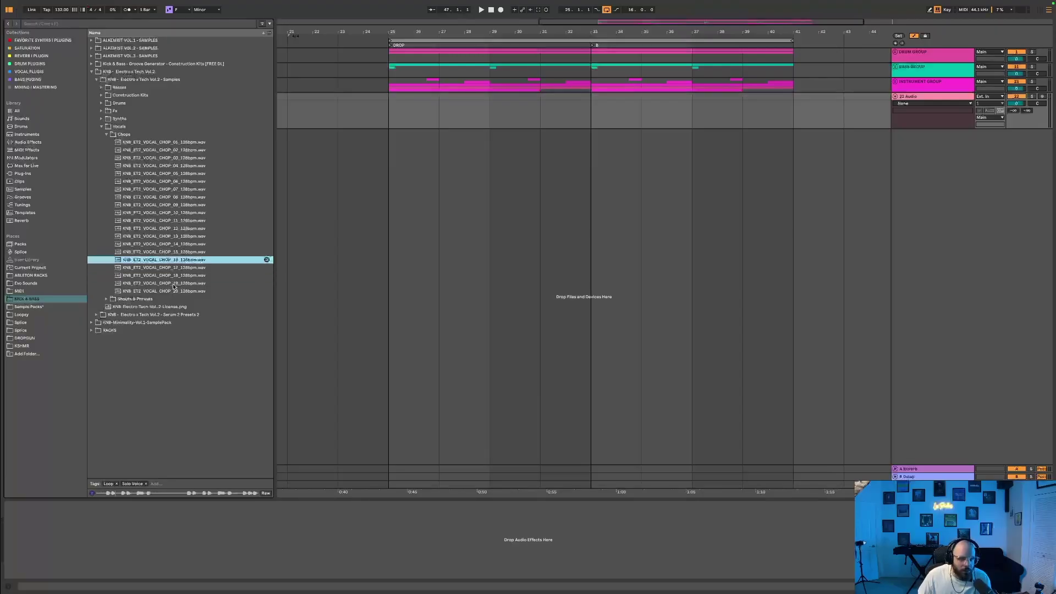
key("Up")
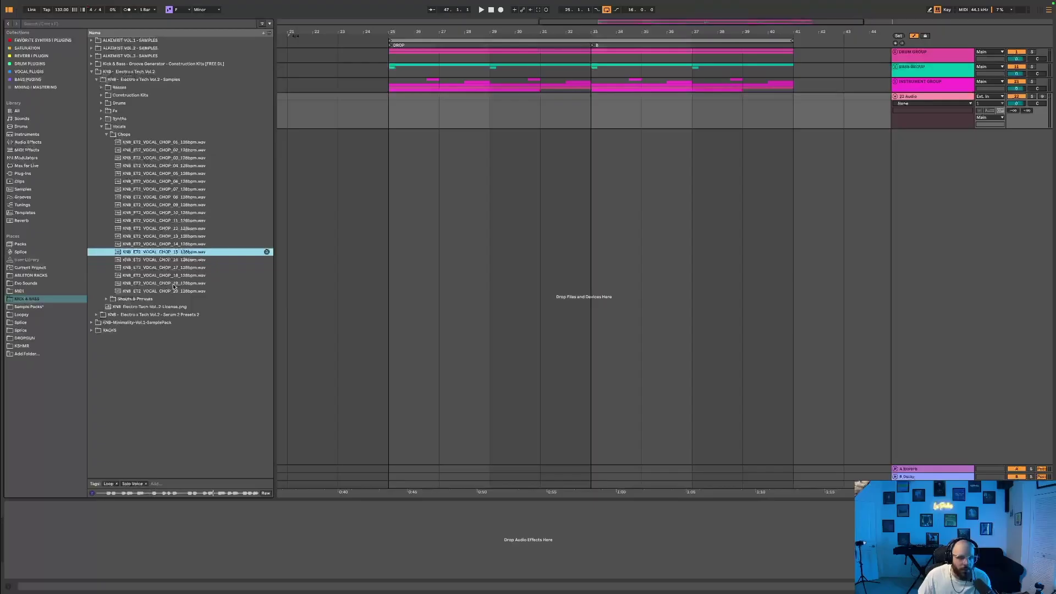
key("Up")
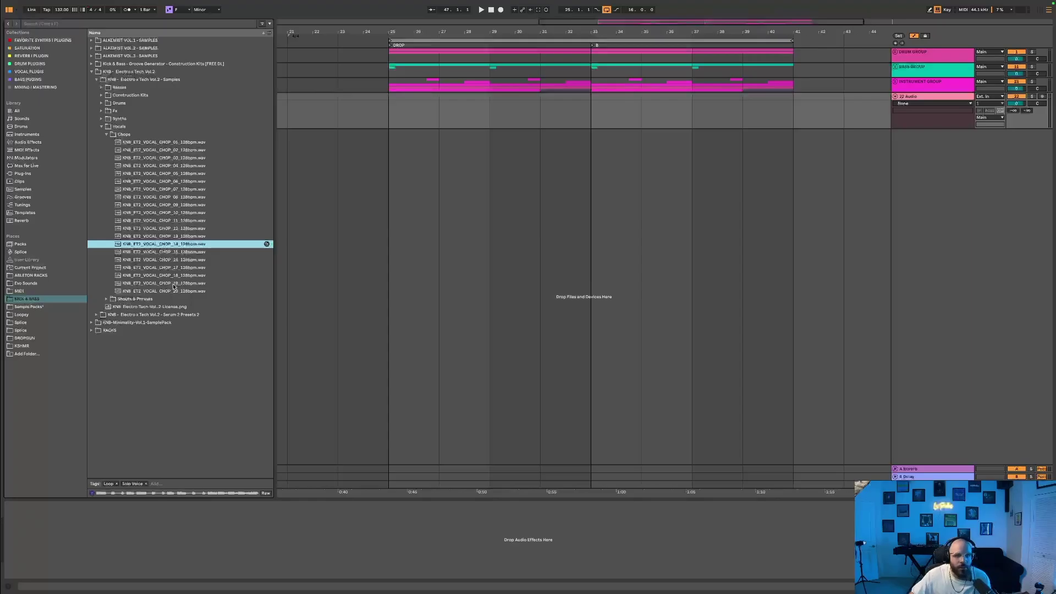
left_click_drag(170, 246, 605, 117)
Step: Copy the Kickstart device from the INSTRUMENT GROUP track and fold the group again
left_click(895, 82)
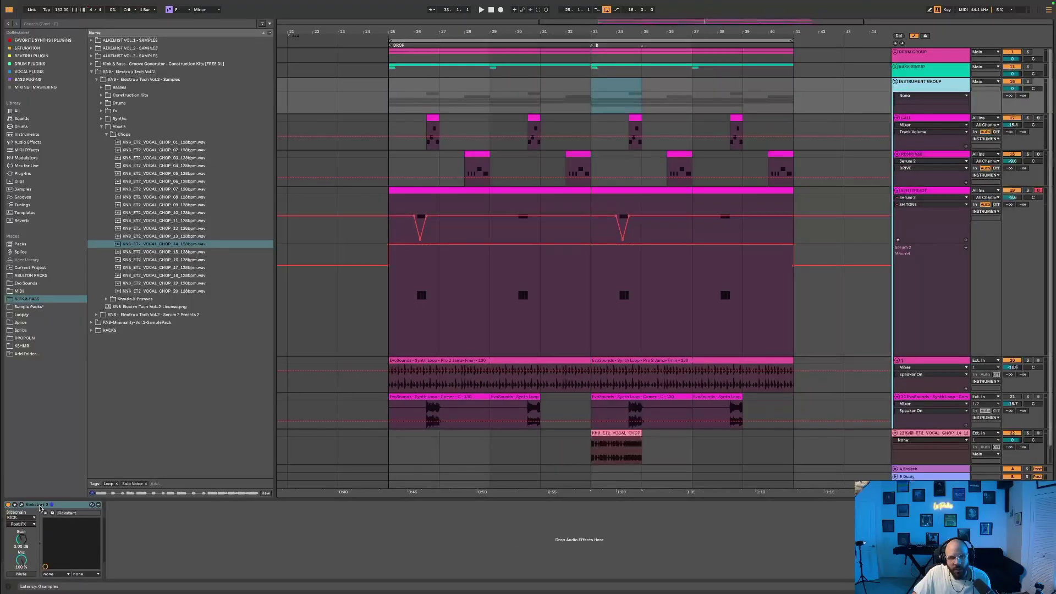
left_click(40, 506)
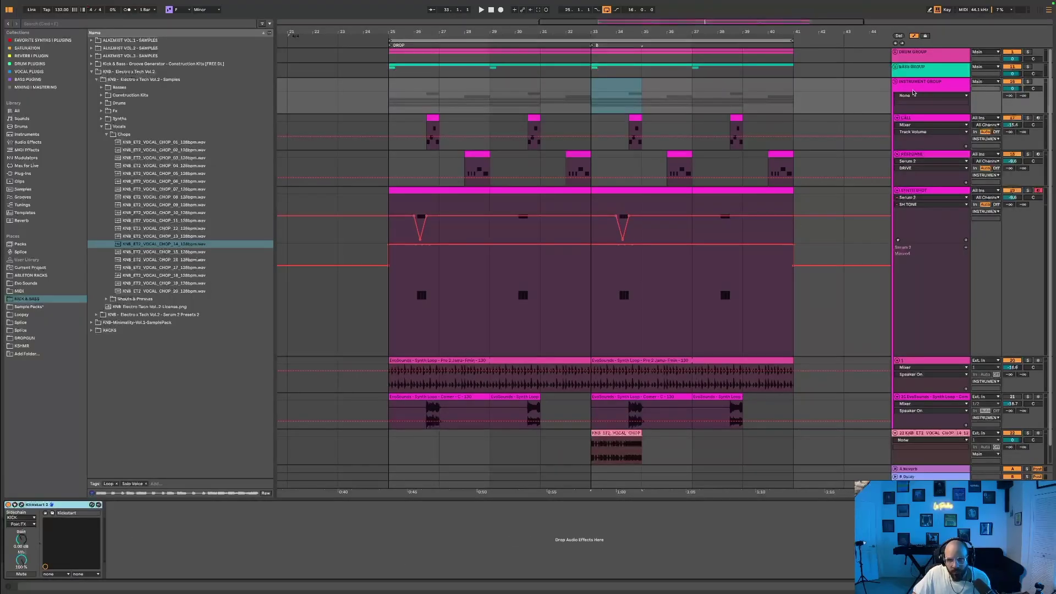
left_click(895, 83)
Step: Put the vocal chop track into its own group named VOCALS and paste the Kickstart device onto the group
left_click(923, 98)
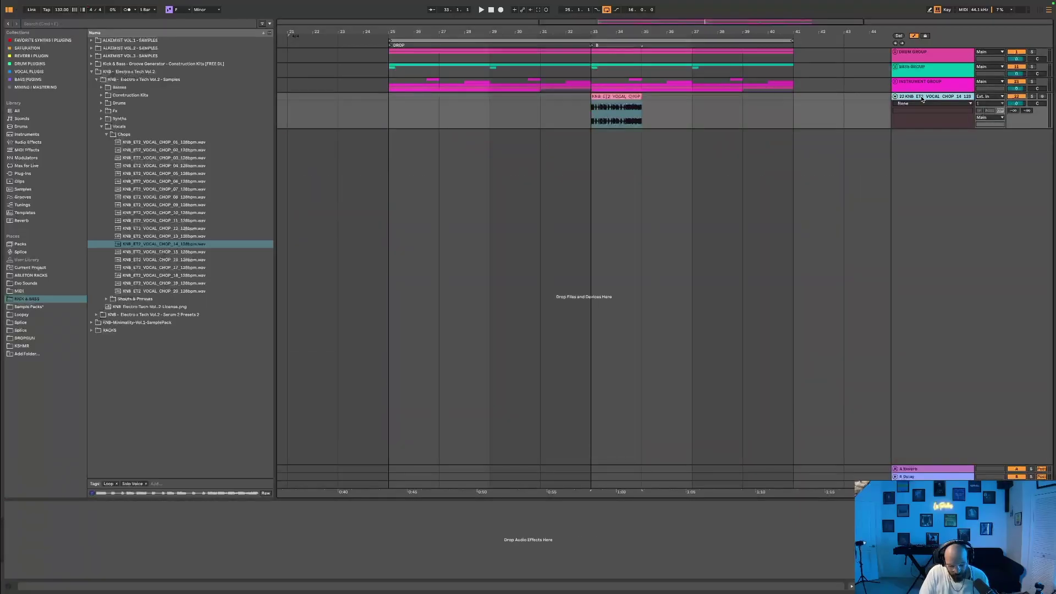
key("super+g")
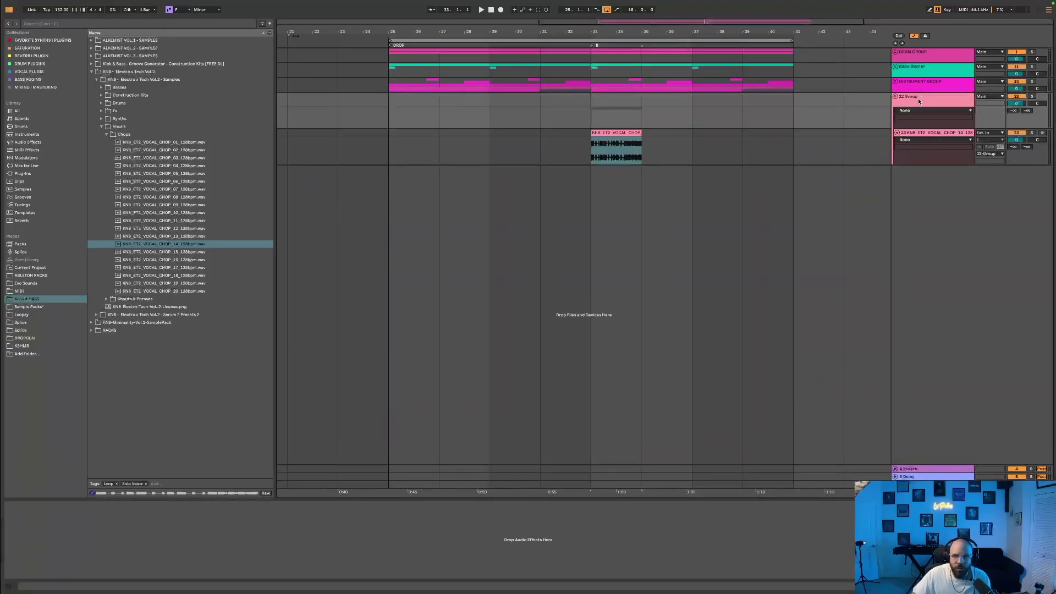
left_click(918, 98)
right_click(919, 97)
left_click(935, 133)
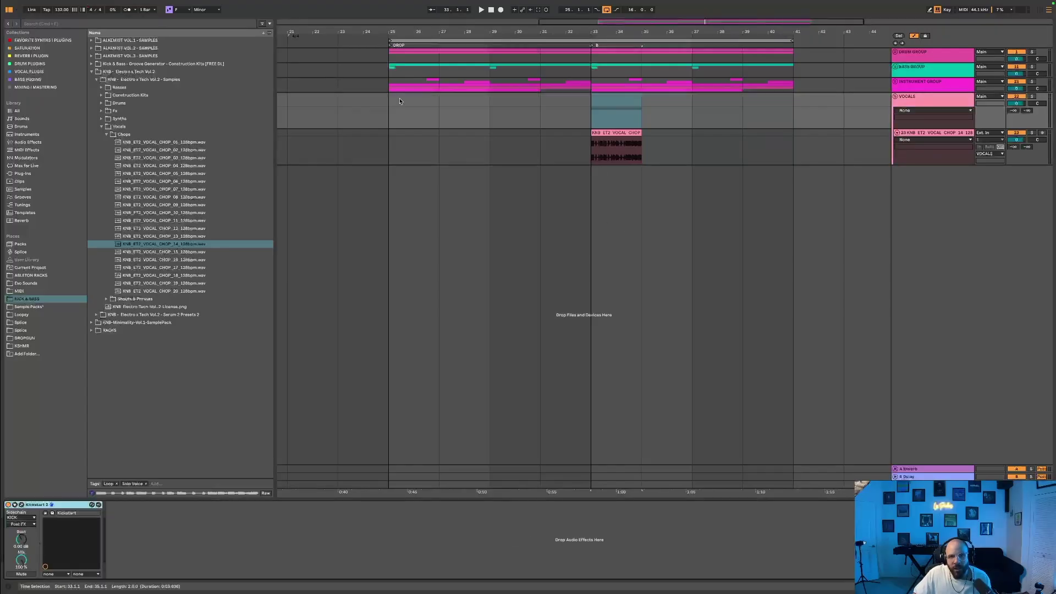
Step: Lower the vocal chop track's volume, hide the automation lanes and play the vocal from bar 33
left_click(348, 105)
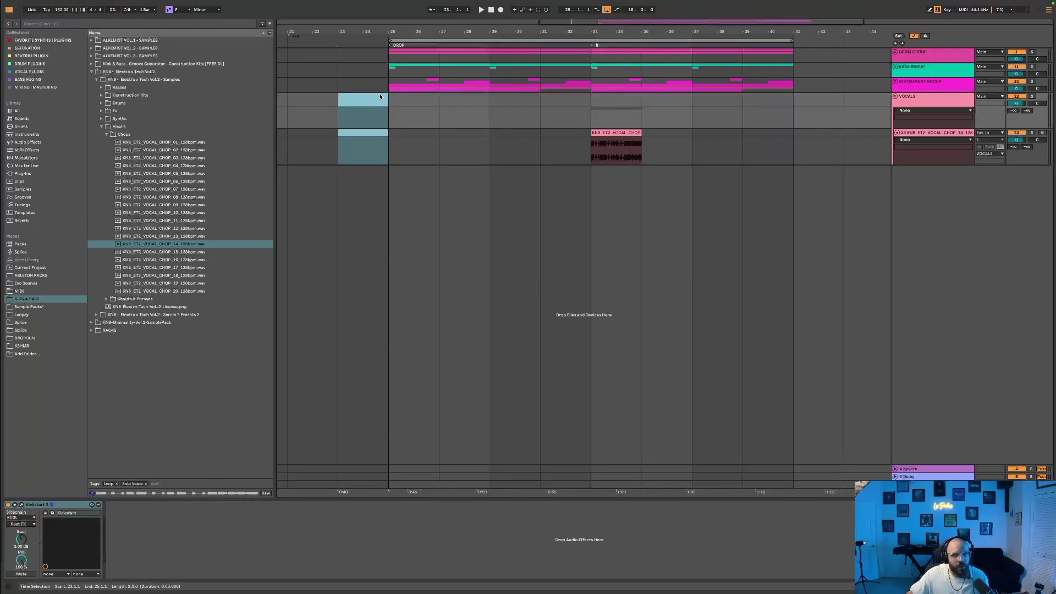
left_click_drag(558, 22, 539, 110)
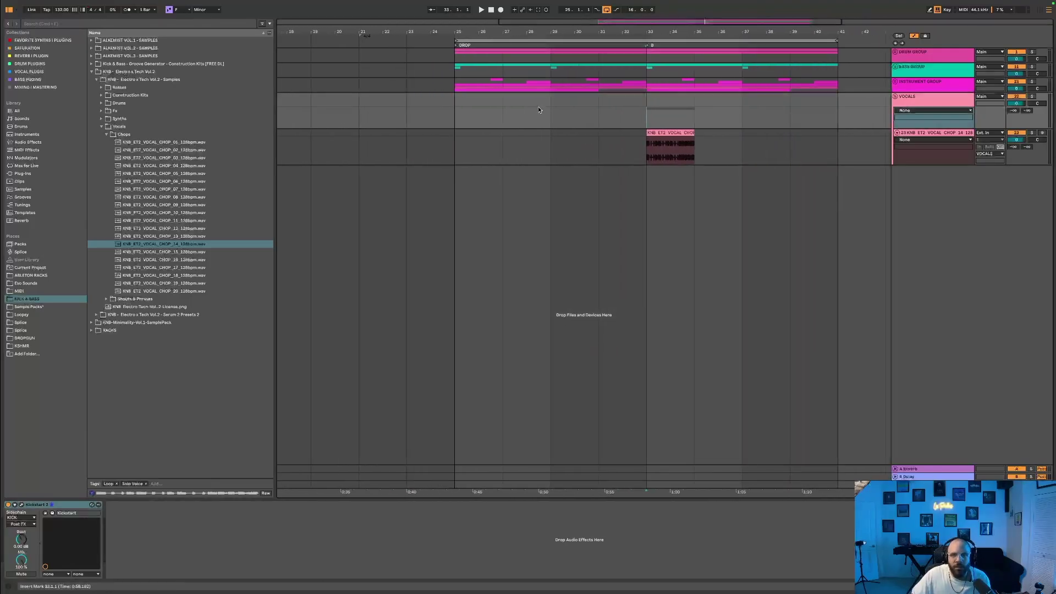
left_click(462, 105)
left_click(1016, 140)
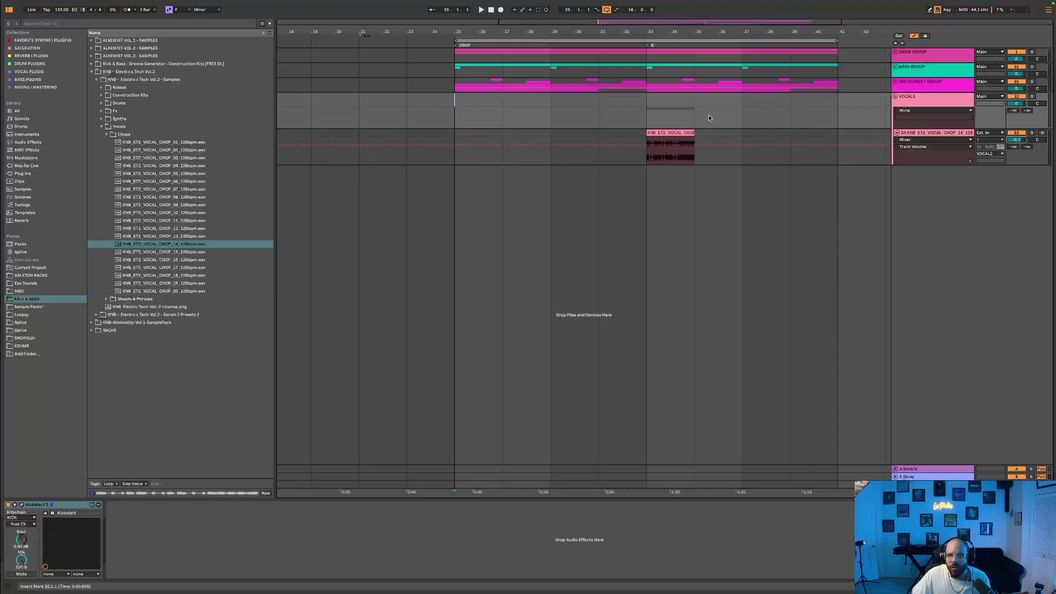
left_click(915, 35)
key("space")
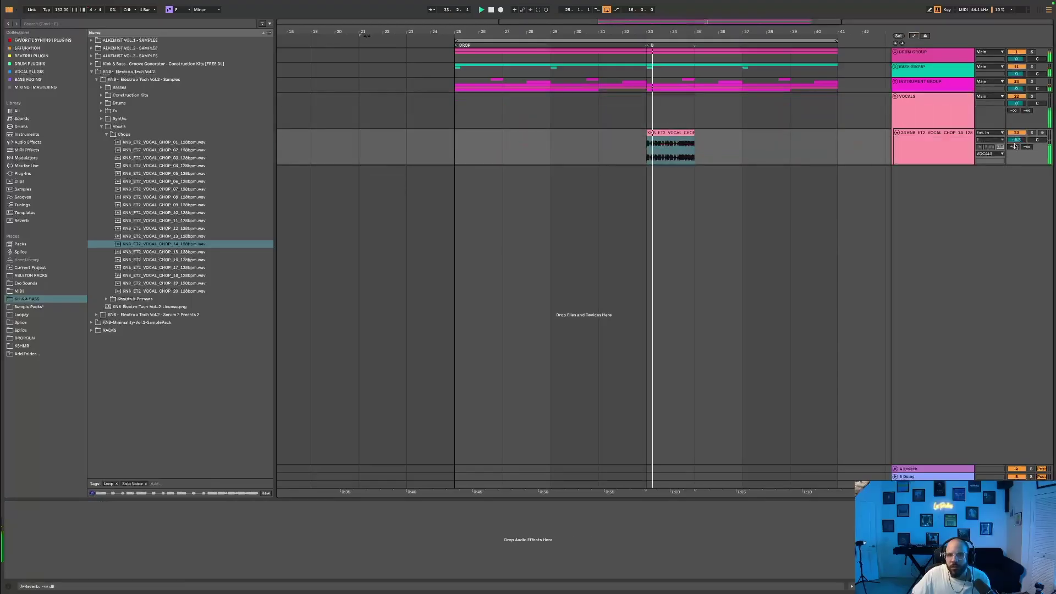
key("space")
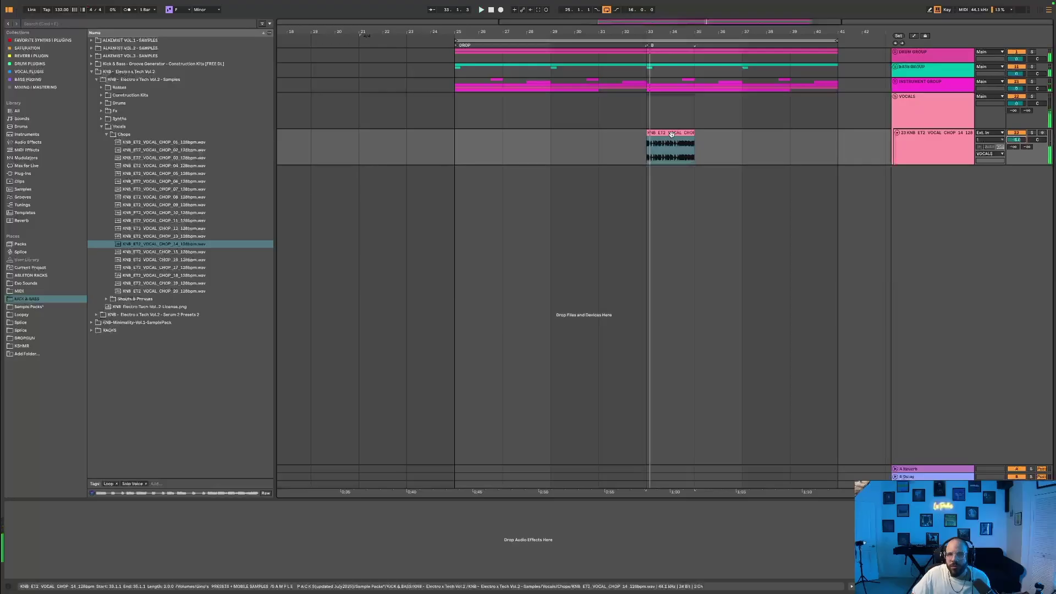
Step: Open the vocal chop clip and transpose its pitch down to -6 semitones, checking it against the drop in playback
left_click(671, 133)
key("shift+Tab")
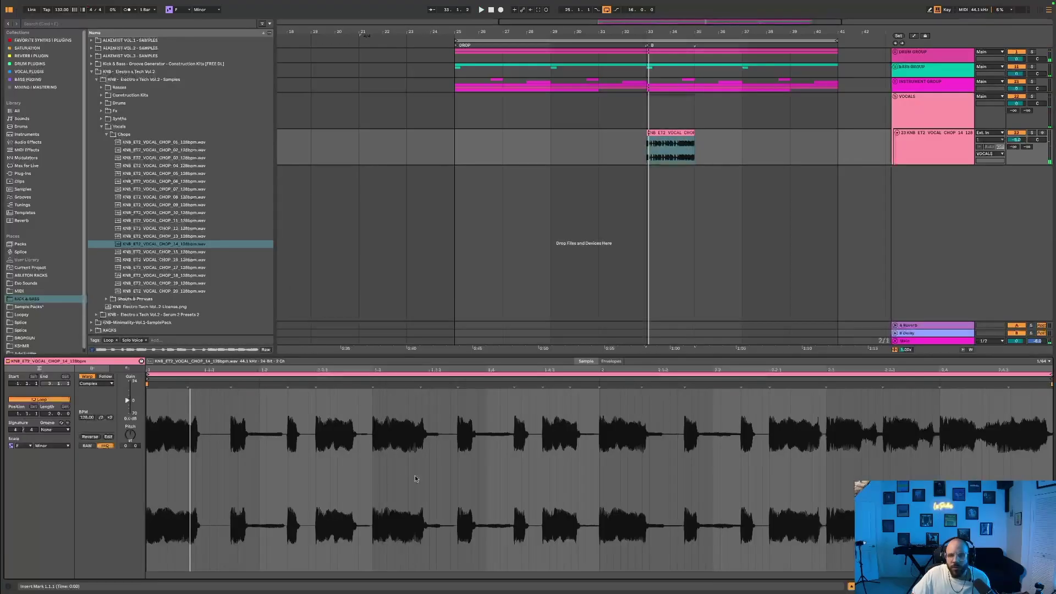
key("space")
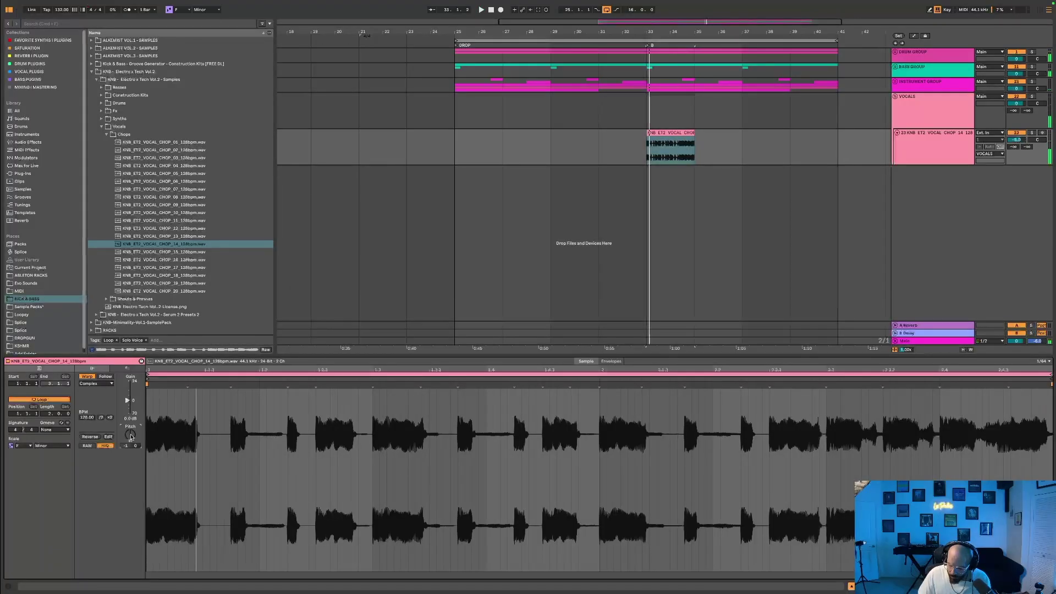
left_click_drag(130, 434, 131, 437)
key("Down")
key("space")
key("space")
key("space")
key("space")
key("Down")
key("space")
key("space")
key("space")
key("space")
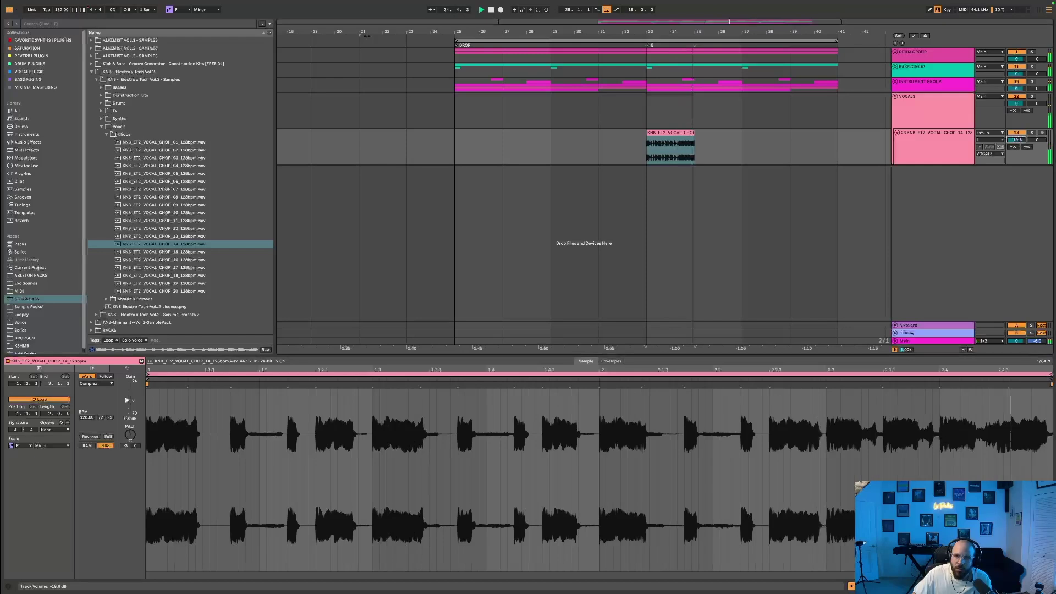
key("space")
key("space")
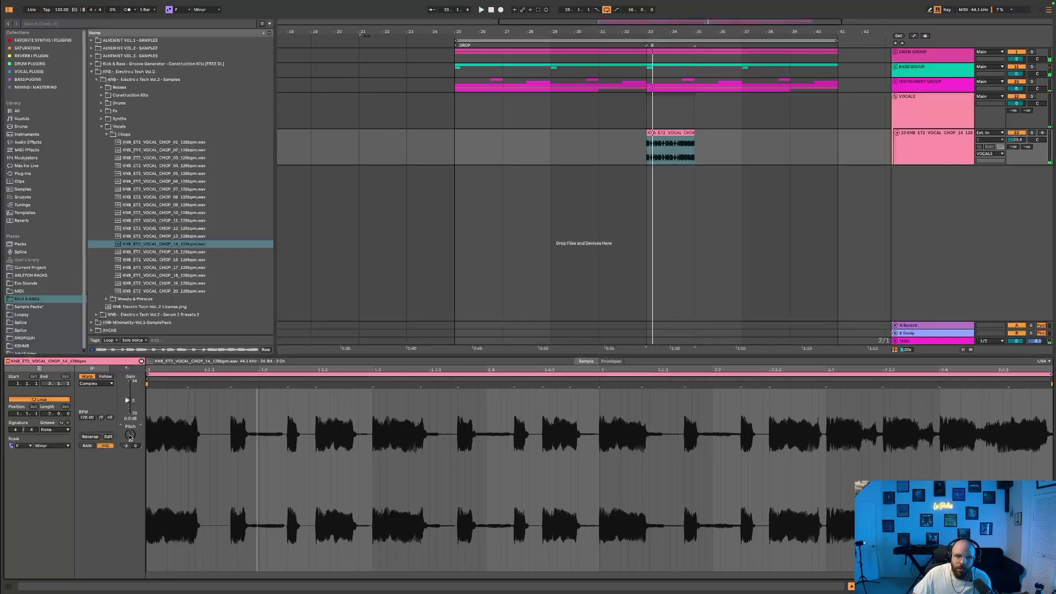
left_click_drag(130, 437, 130, 448)
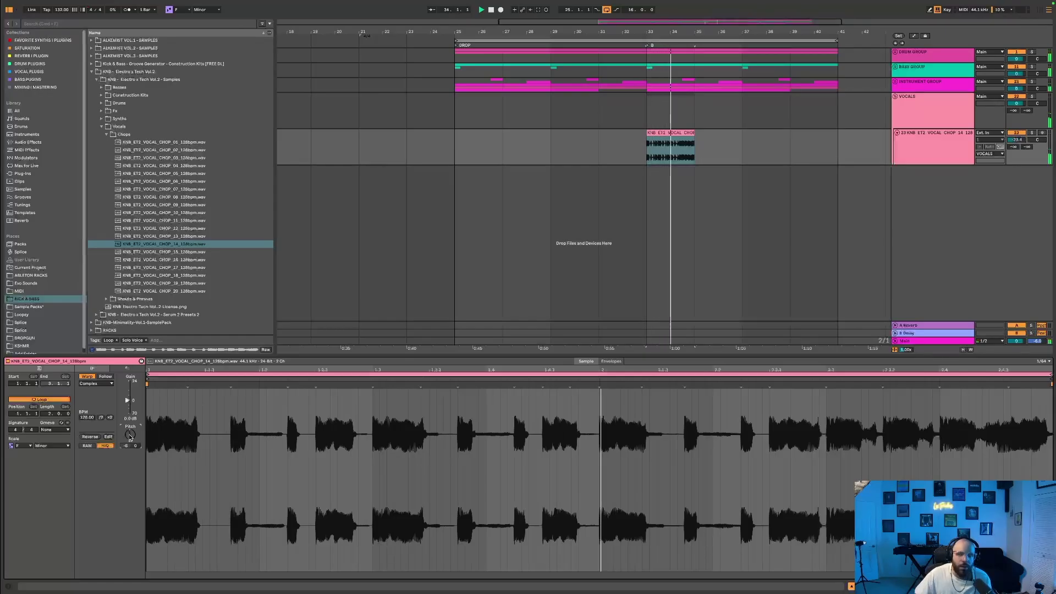
Step: Extend the looped vocal chop clip to bar 41, the end of the drop, and close the clip view
left_click_drag(650, 133, 831, 130)
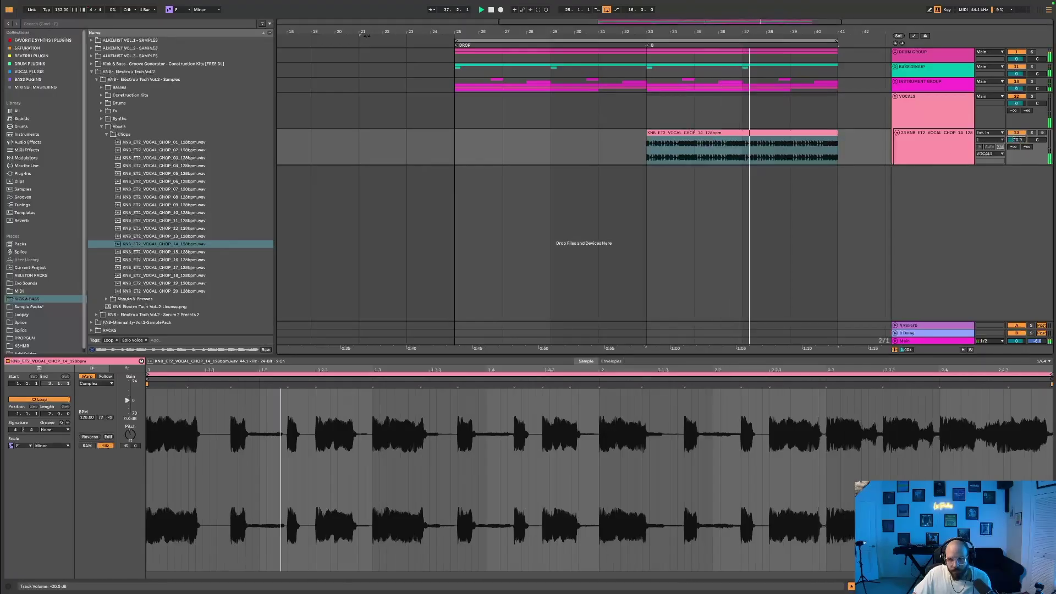
key("shift+Tab")
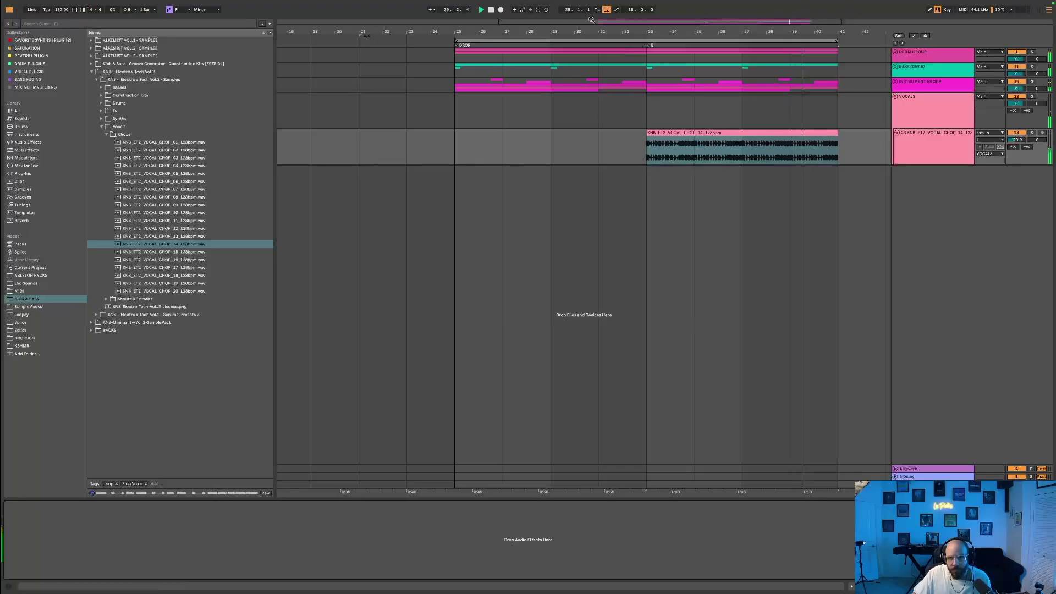
key("minus")
Step: Search the whole library for "eq" and add EQ Eight to the vocal chop track
left_click(588, 157)
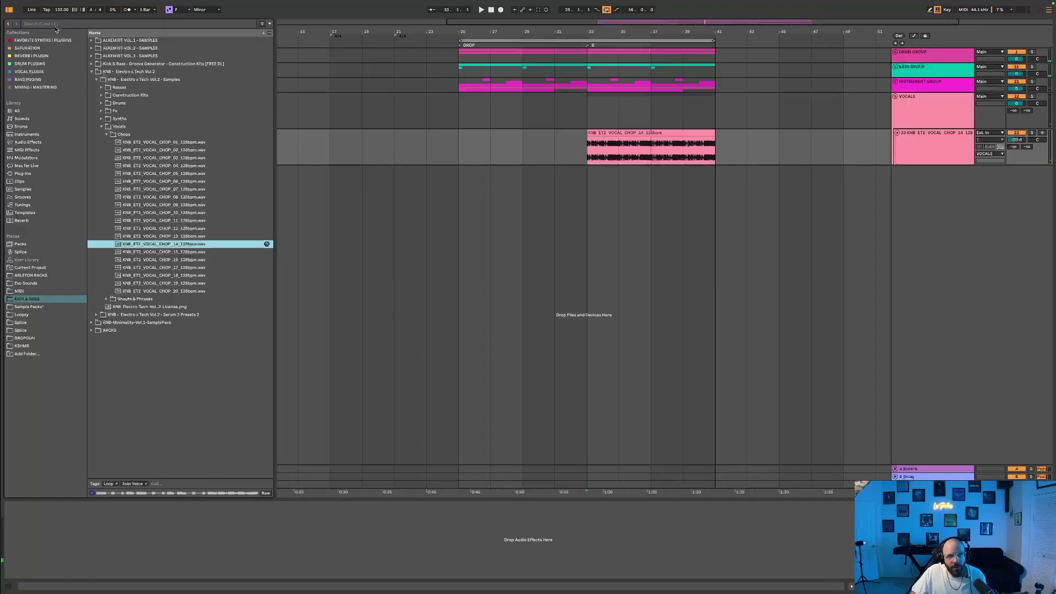
key("super+f")
type("eq")
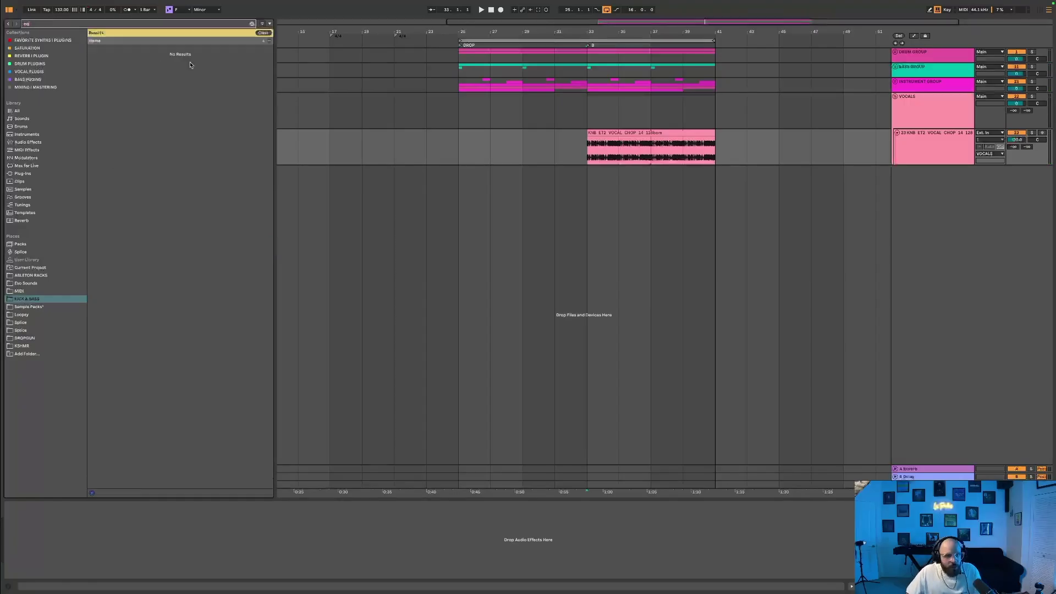
left_click(77, 110)
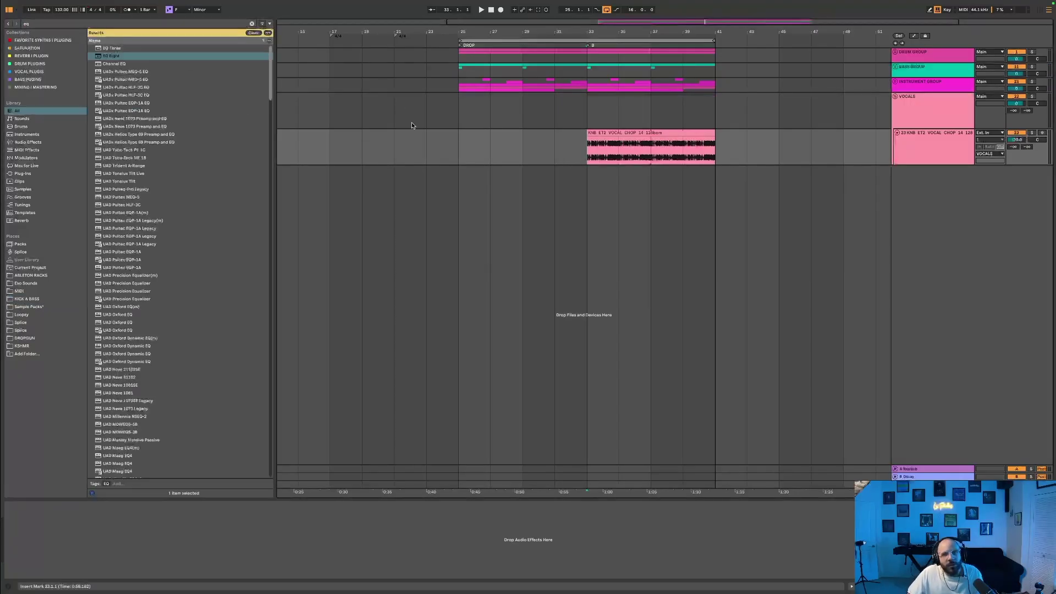
key("Return")
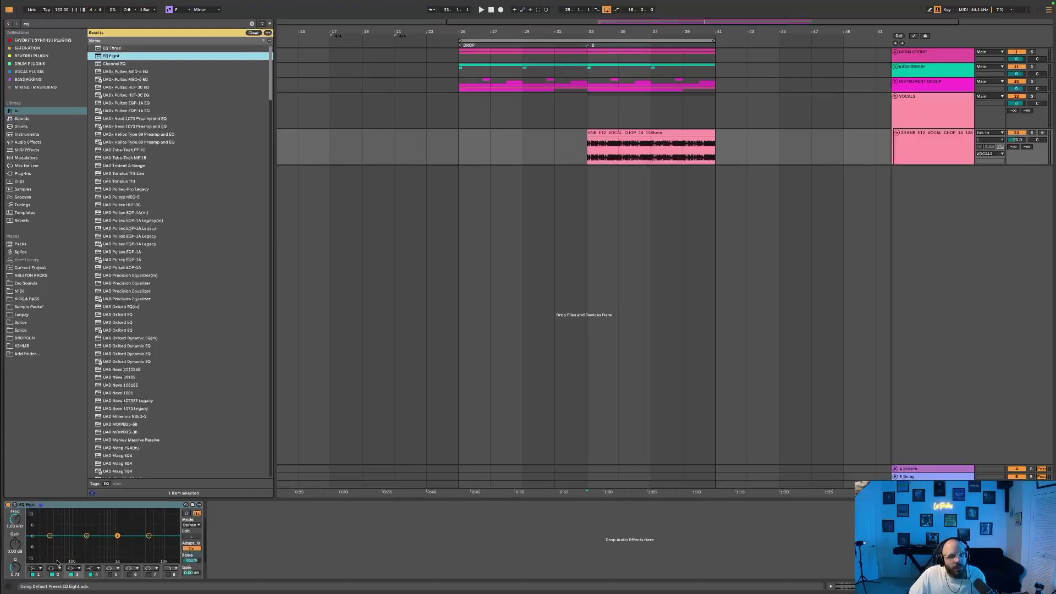
Step: Change EQ Eight's first band to a low-cut filter and raise its cutoff frequency while the vocal plays
left_click(39, 569)
left_click(31, 526)
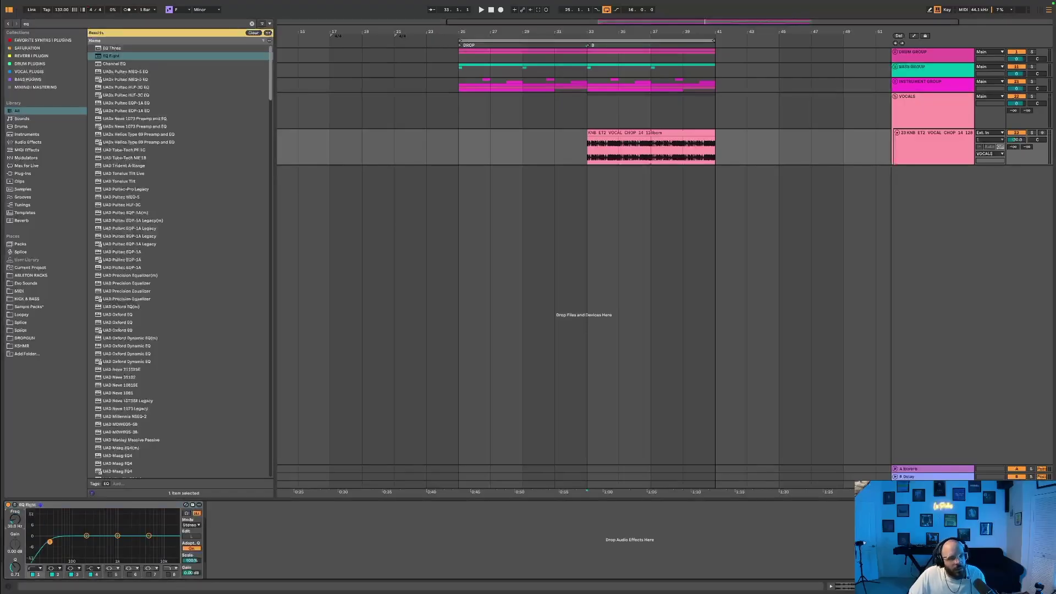
key("space")
left_click_drag(14, 522, 14, 510)
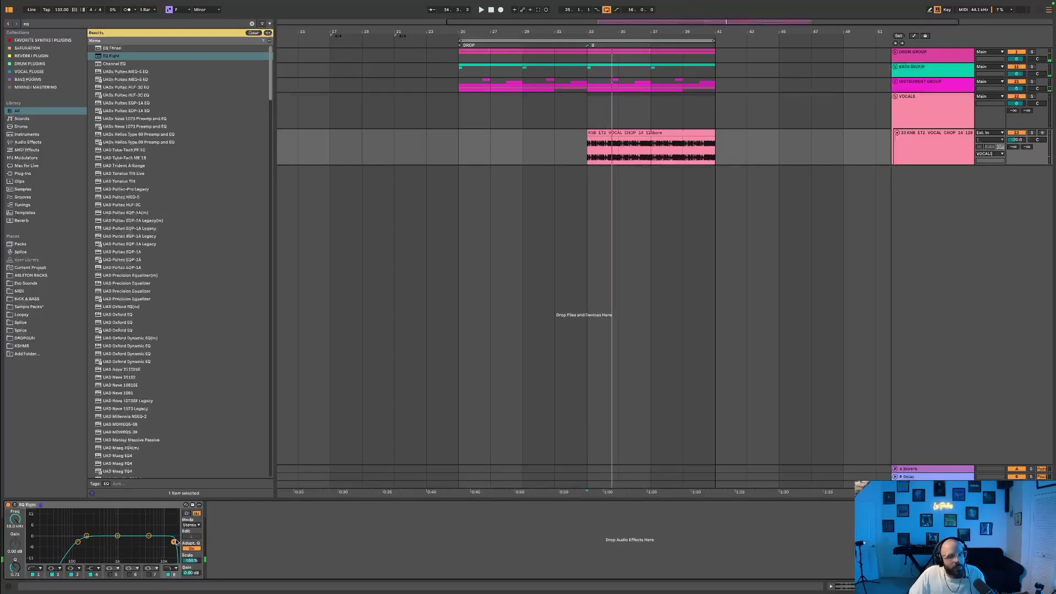
Step: Shape the vocal chop's EQ Eight with a high-cut near 4 kHz and a low-cut near 360 Hz, and adjust the track volume
key("space")
left_click_drag(173, 542, 143, 543)
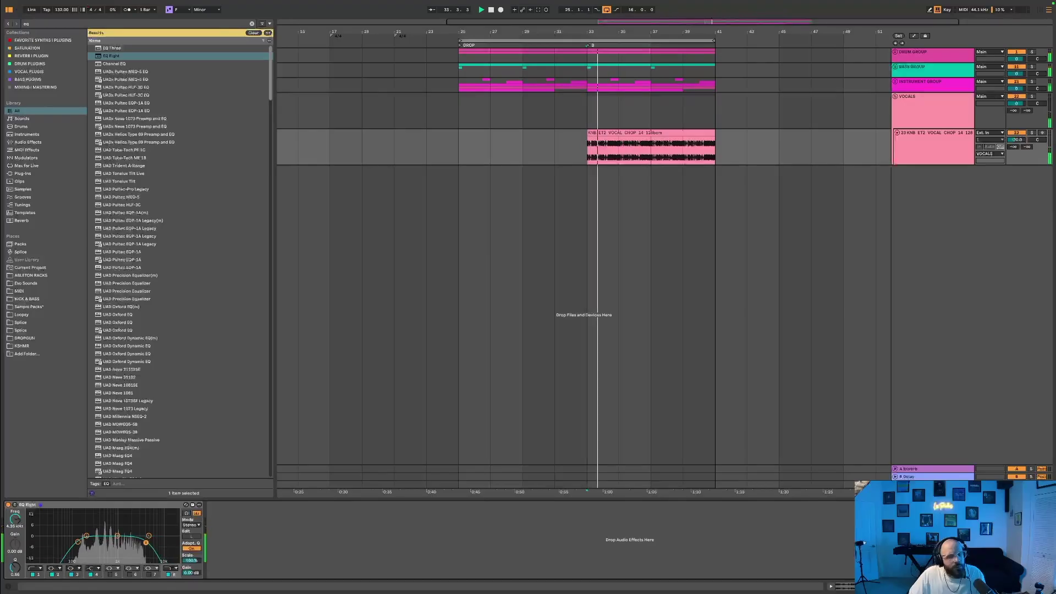
left_click_drag(78, 542, 91, 540)
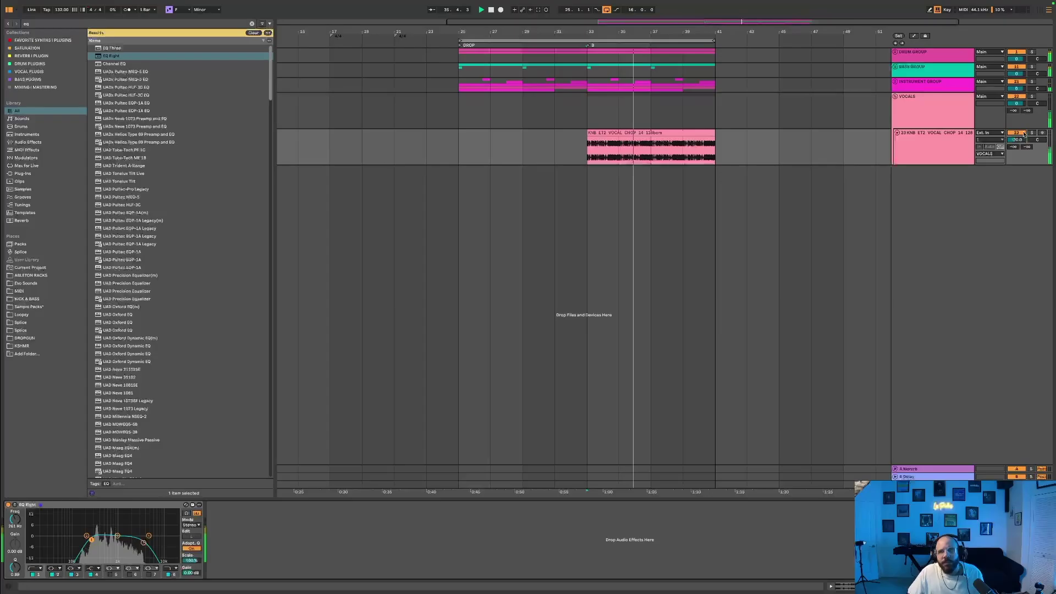
left_click_drag(1026, 140, 1026, 137)
Step: Check the vocal chop in playback and delete its last half bar so the clip ends at 40.3.1
scroll(549, 67, "down", 2)
left_click_drag(654, 149, 437, 143)
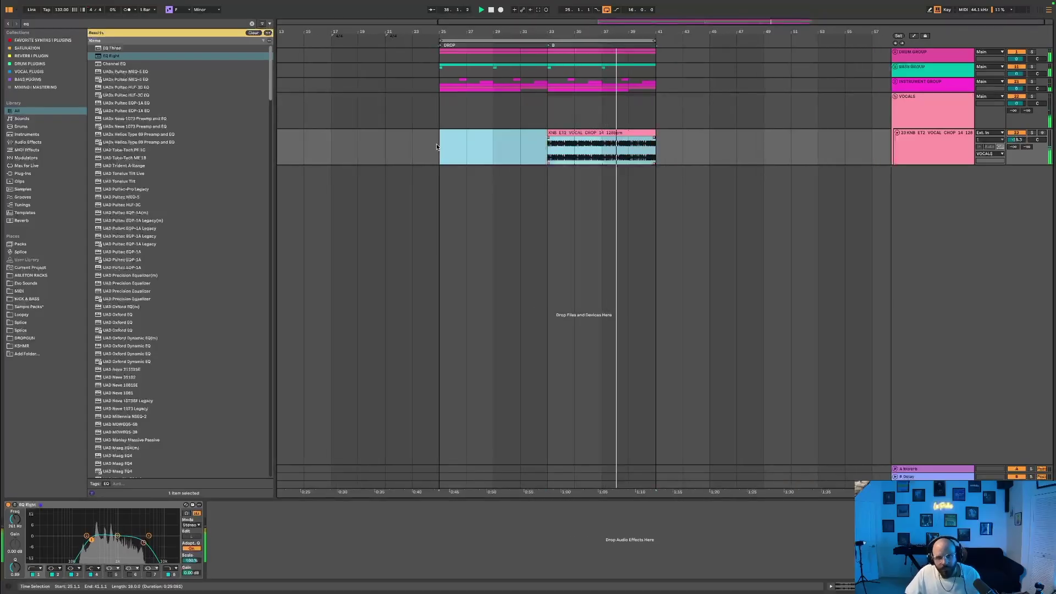
left_click(651, 148)
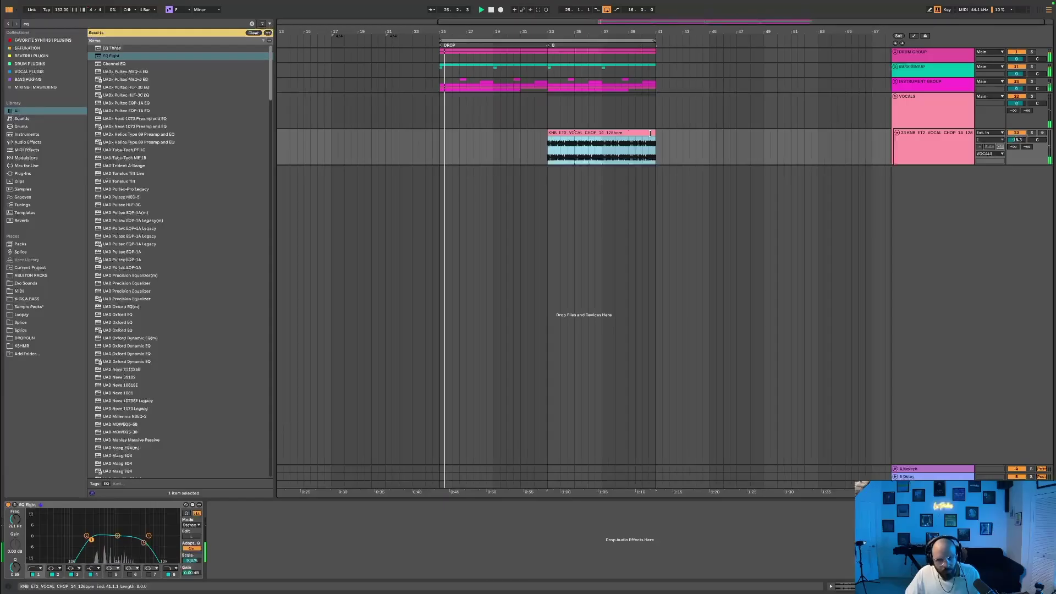
key("space")
left_click_drag(648, 146, 656, 146)
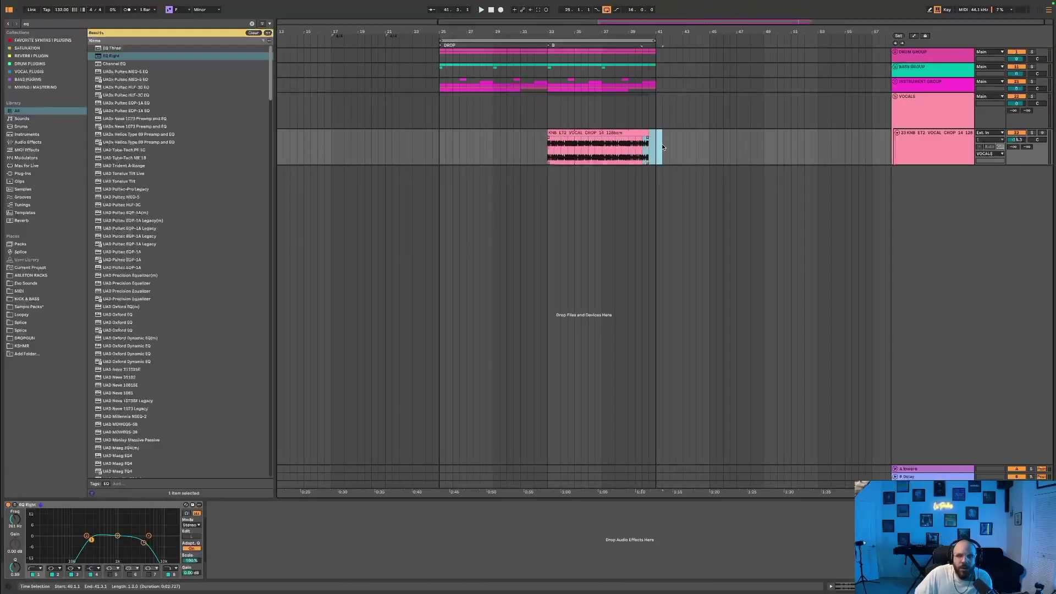
left_click_drag(533, 154, 549, 145)
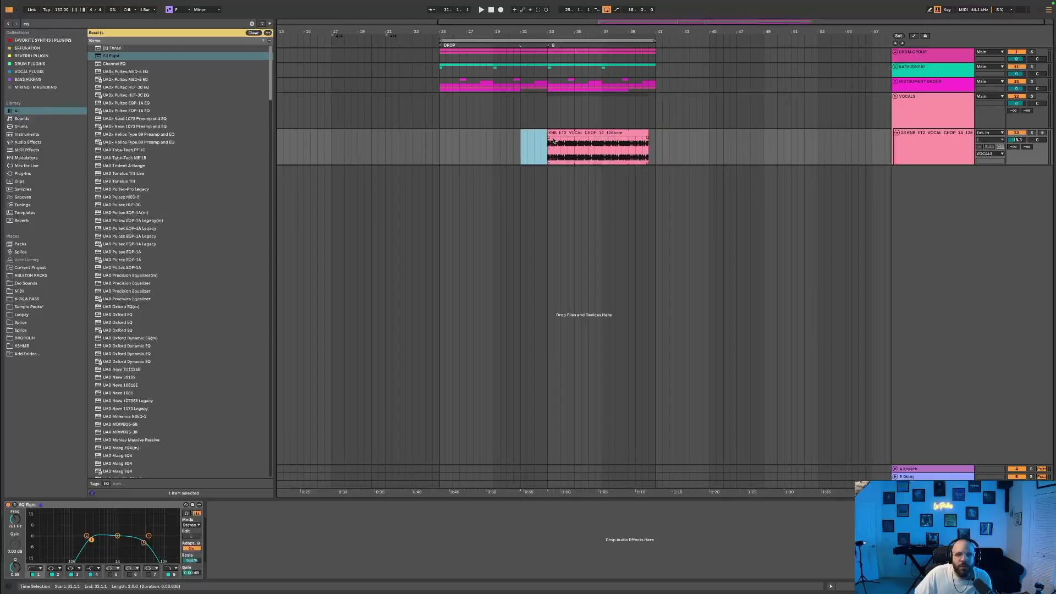
left_click(558, 133)
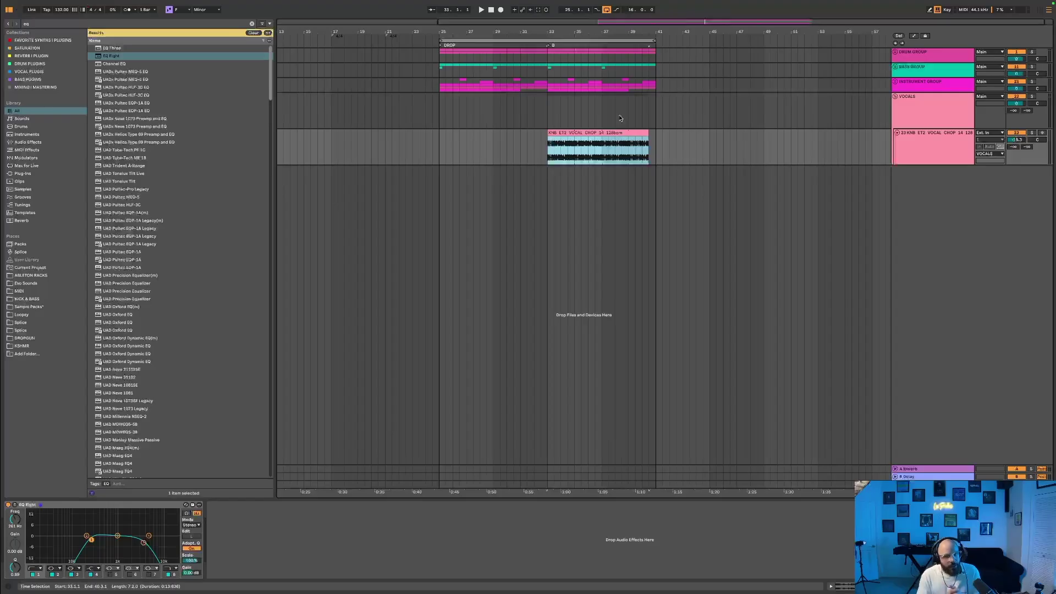
Step: Collapse the vocals group and expand the instrument group to show its individual tracks
left_click(439, 147)
left_click(895, 97)
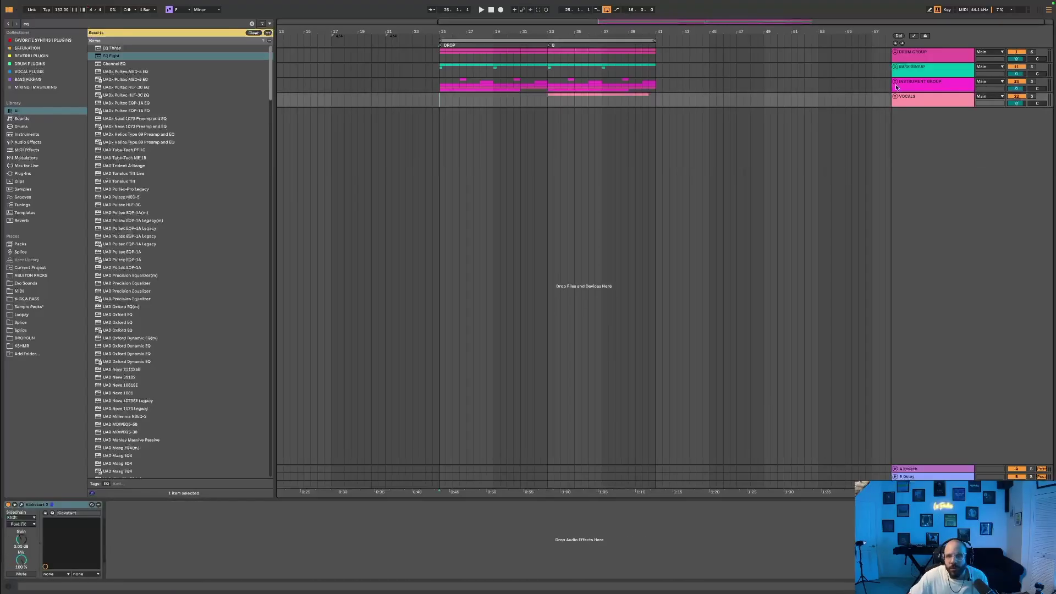
left_click(895, 82)
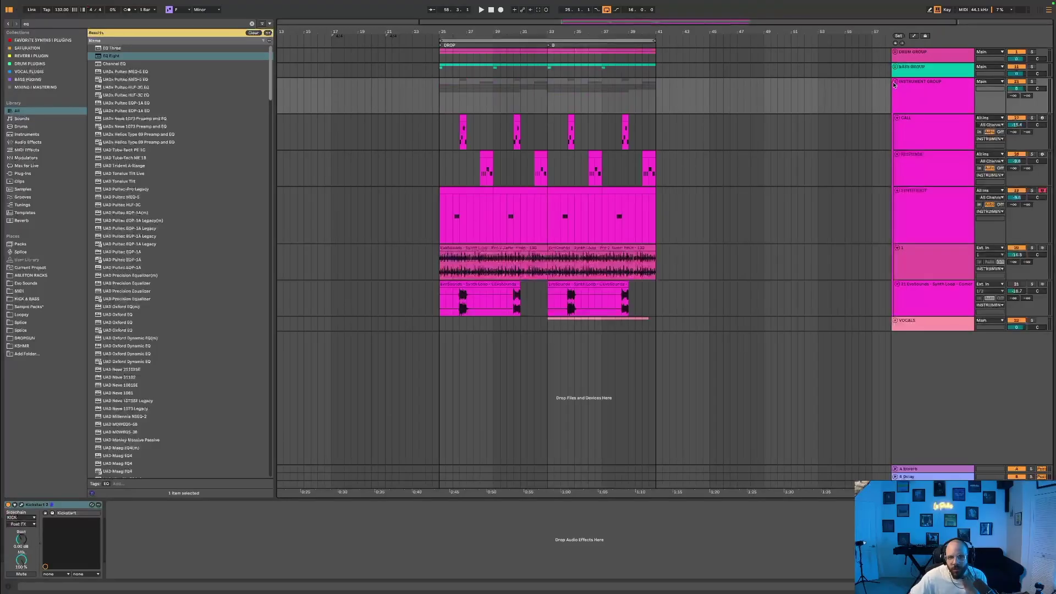
left_click(441, 167)
right_click(927, 203)
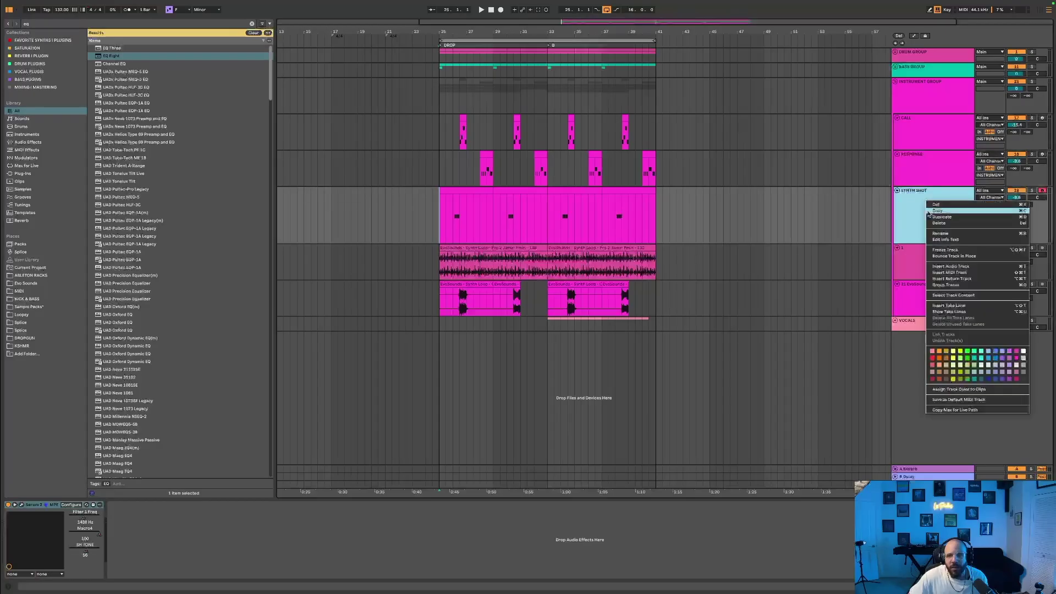
left_click(948, 266)
left_click(439, 133)
key("space")
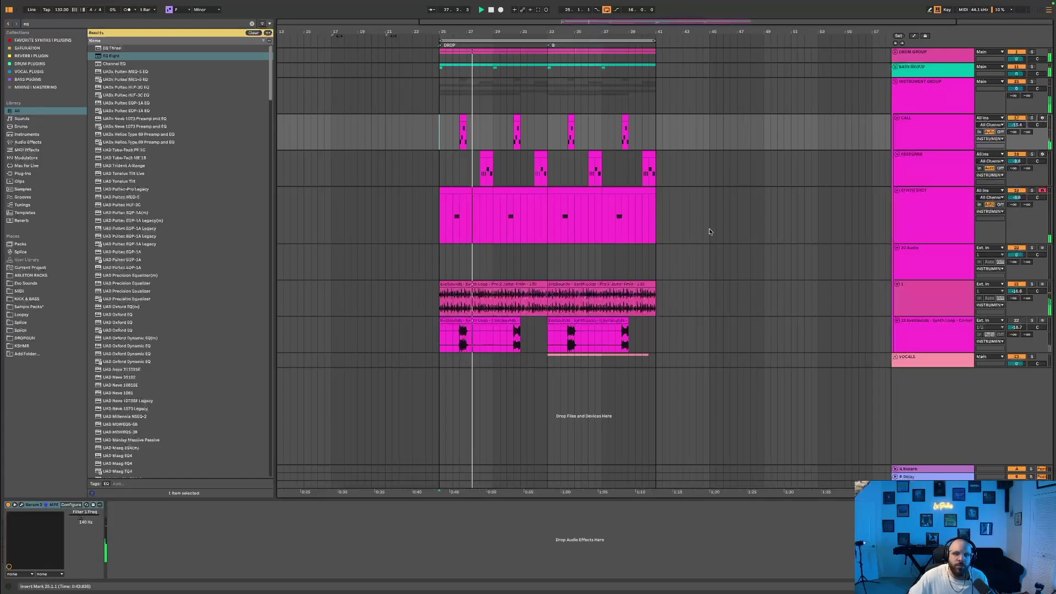
left_click_drag(523, 19, 523, 22)
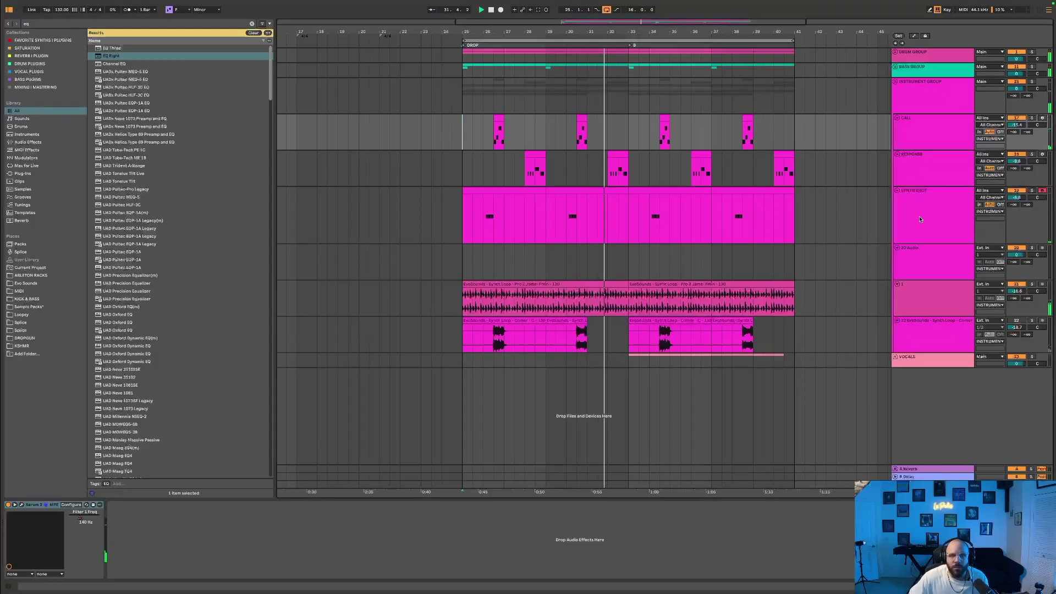
left_click(919, 259)
key("Delete")
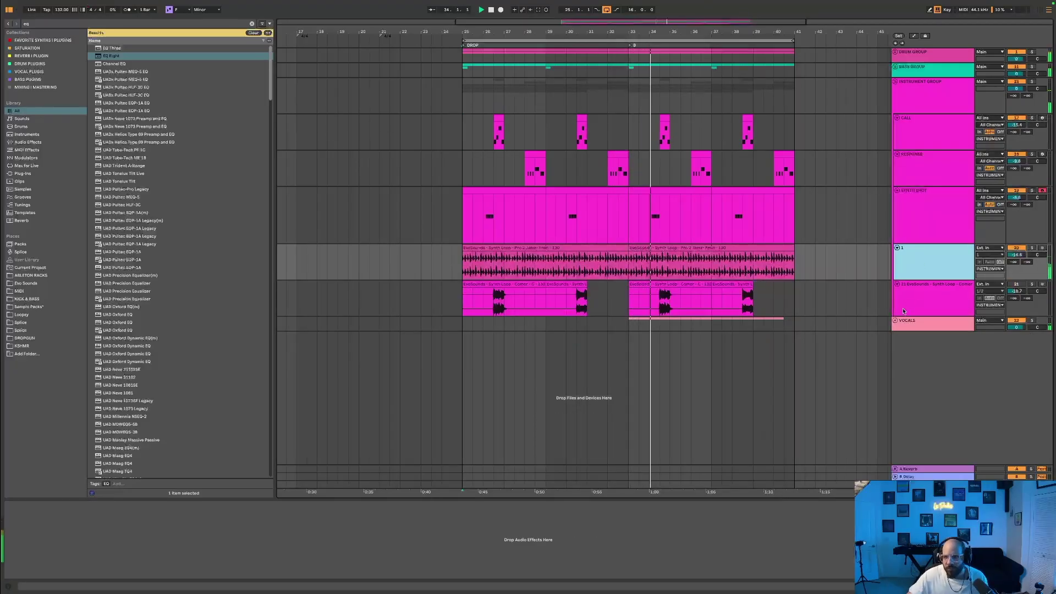
Step: Expand the vocals group and lower the vocal chop track's volume slightly during playback
left_click(895, 320)
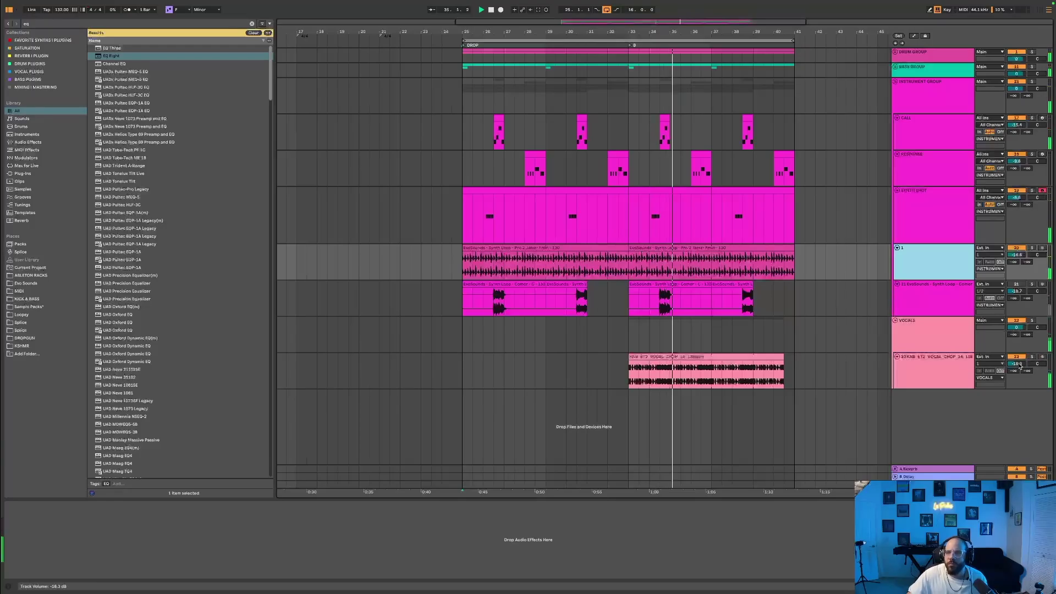
left_click_drag(1018, 364, 1018, 369)
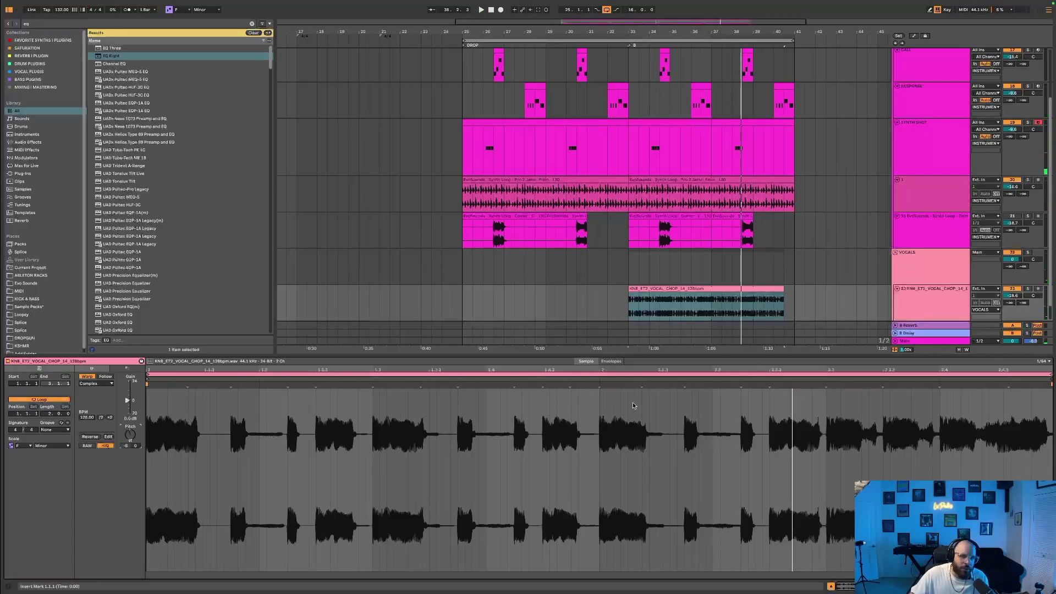
Step: Keep the vocal chop clip's transposition at -6 semitones and detune it to -14 cents while listening to the drop
left_click(8, 586)
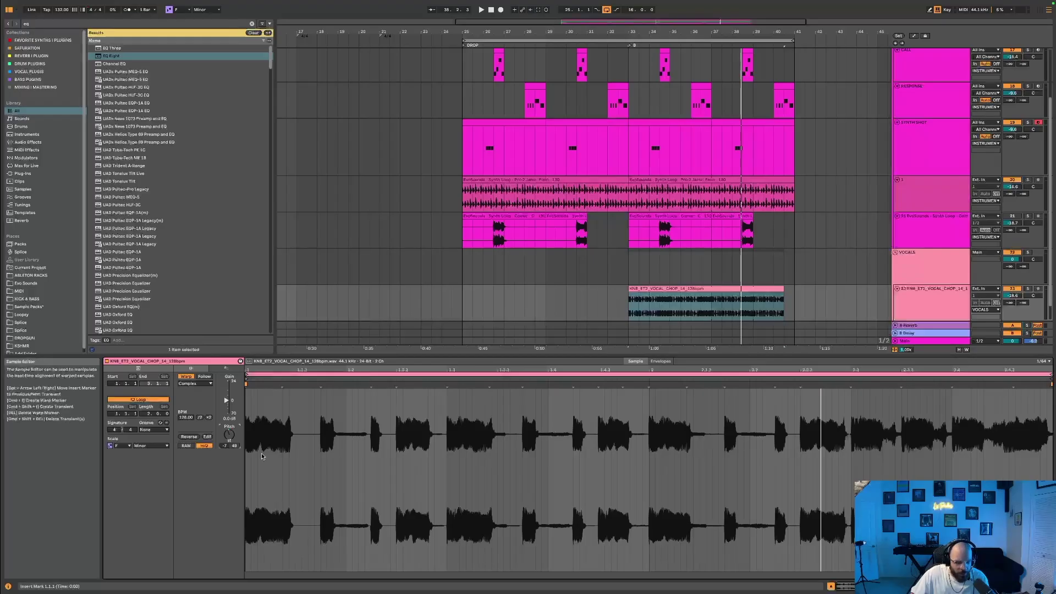
key("Down")
key("Up")
key("space")
left_click_drag(235, 447, 235, 452)
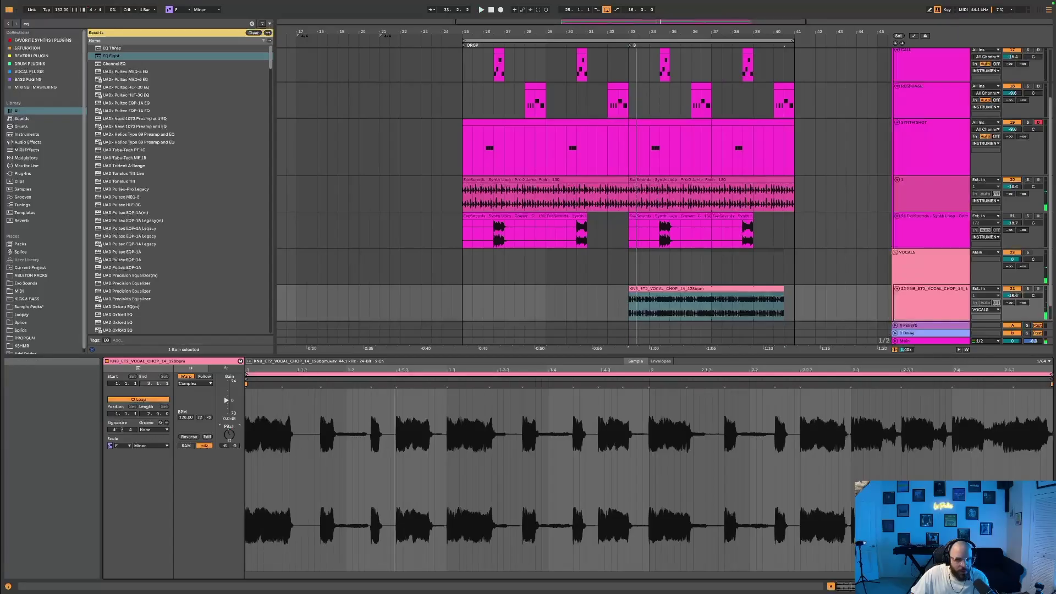
left_click_drag(235, 452, 235, 454)
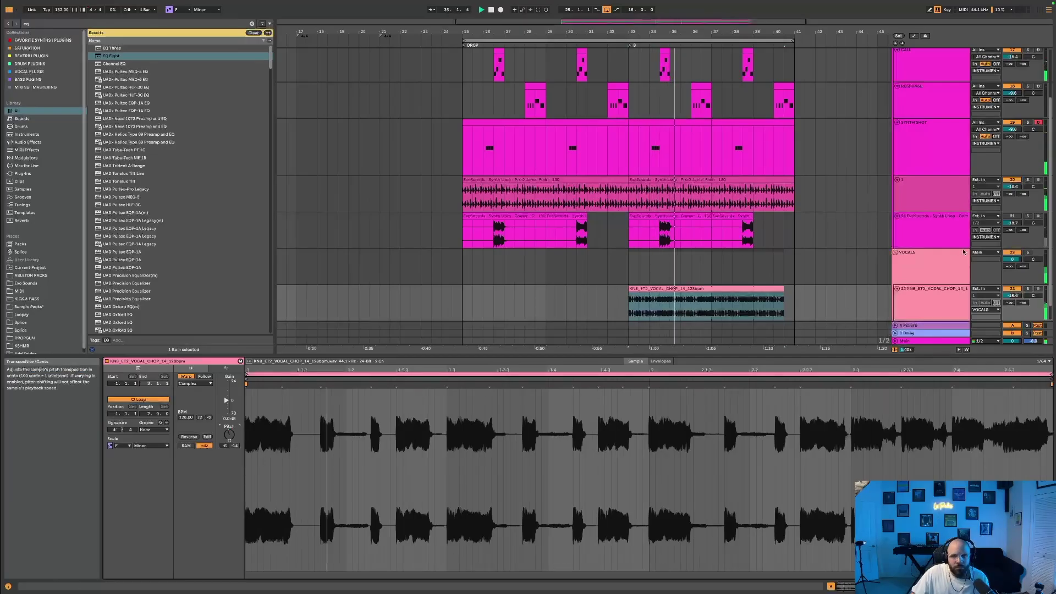
Step: Solo the vocal chop track to hear its tuning and rhythm on its own, and stop playback
left_click(1027, 288)
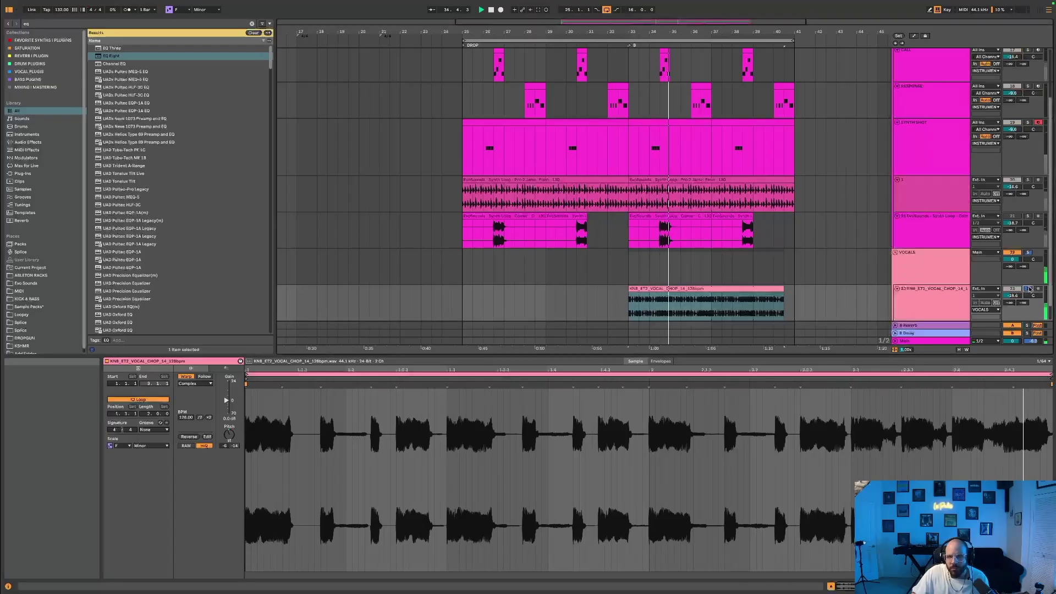
scroll(564, 33, "down", 1)
key("space")
left_click_drag(564, 34, 550, 67)
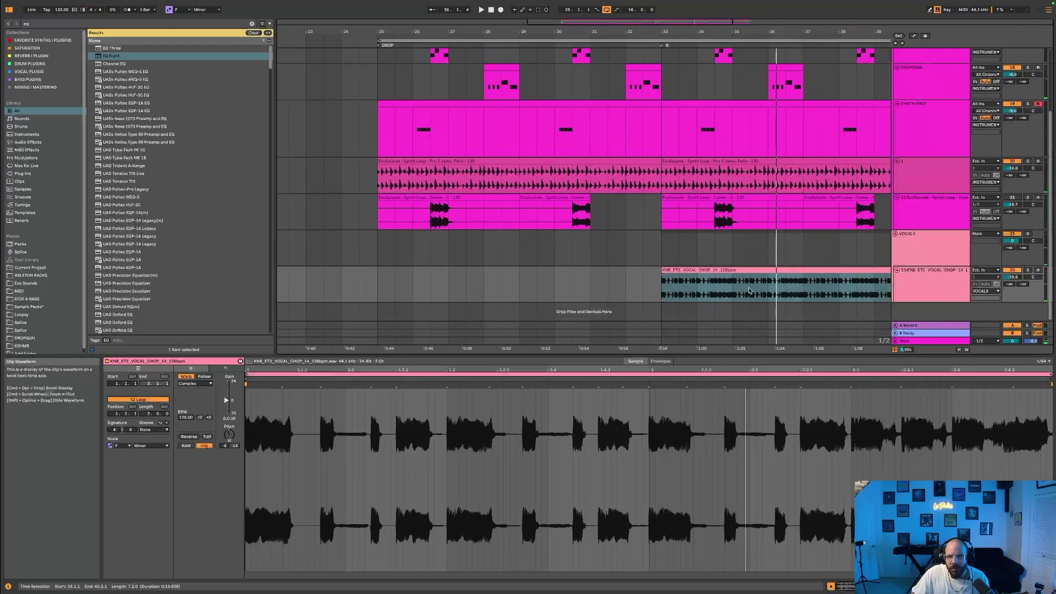
Step: Try repeating half-bar and one-bar slices from the start of the vocal chop over the following bars, undoing each try
left_click_drag(667, 294, 714, 285)
key("space")
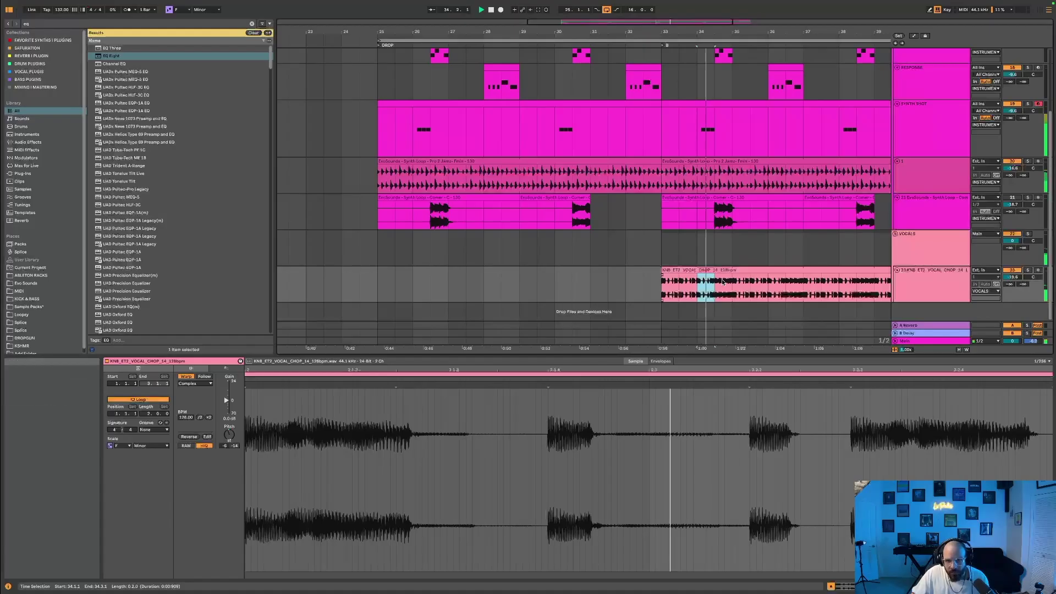
left_click_drag(706, 289, 724, 286)
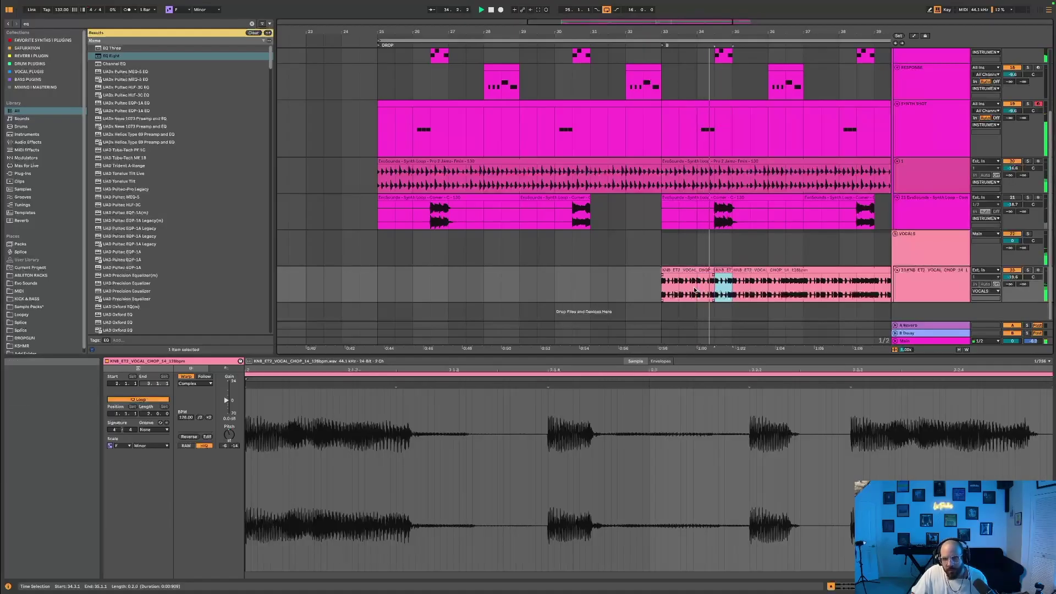
key("super+z")
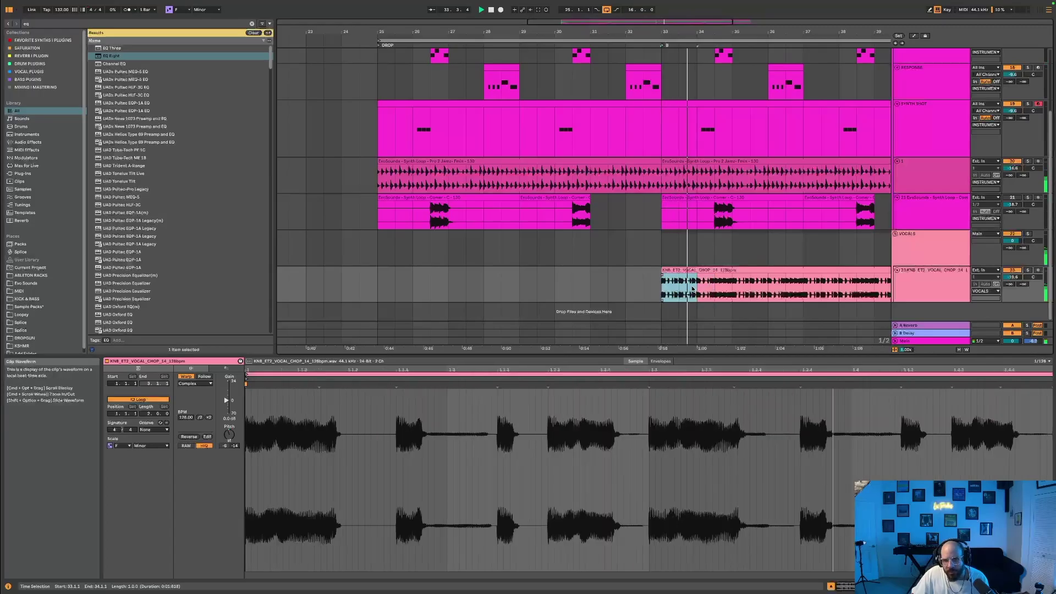
key("super+shift+z")
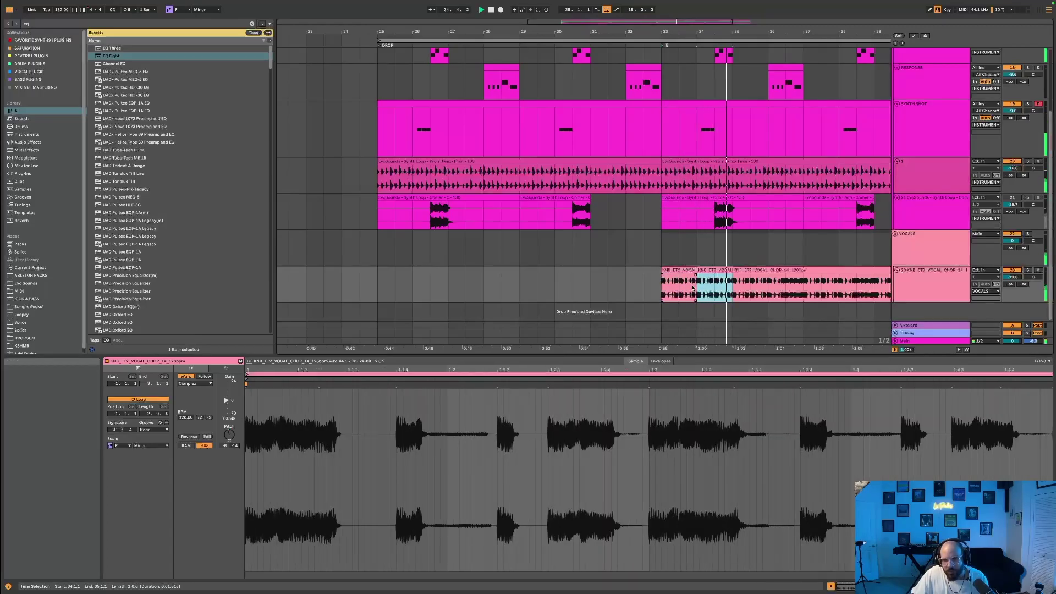
key("super+z")
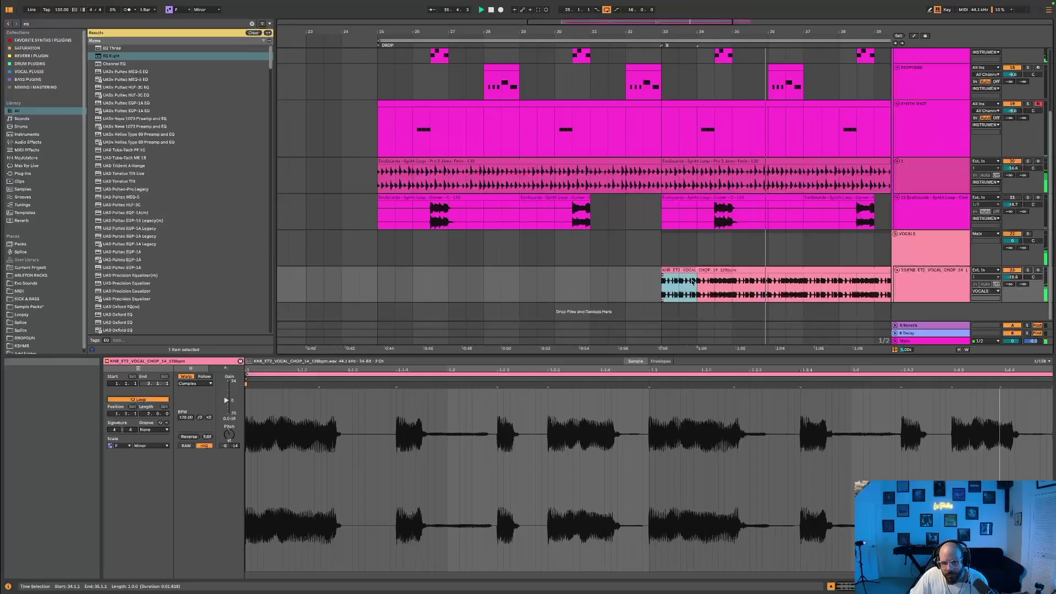
Step: Listen to the vocal chop through the second half of the drop, stop playback and select the clip
left_click(659, 290)
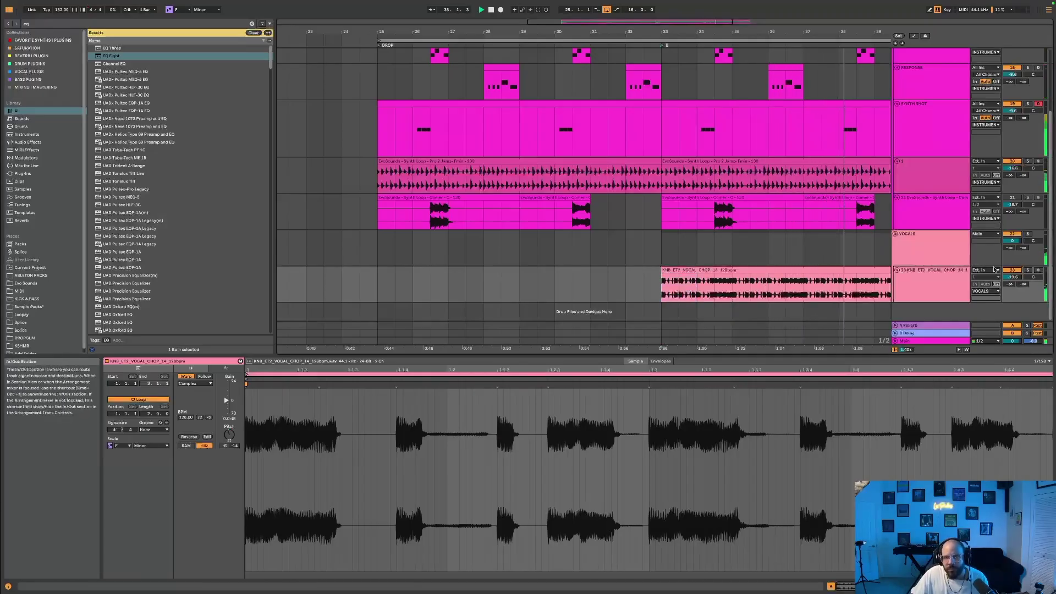
left_click_drag(576, 25, 576, 11)
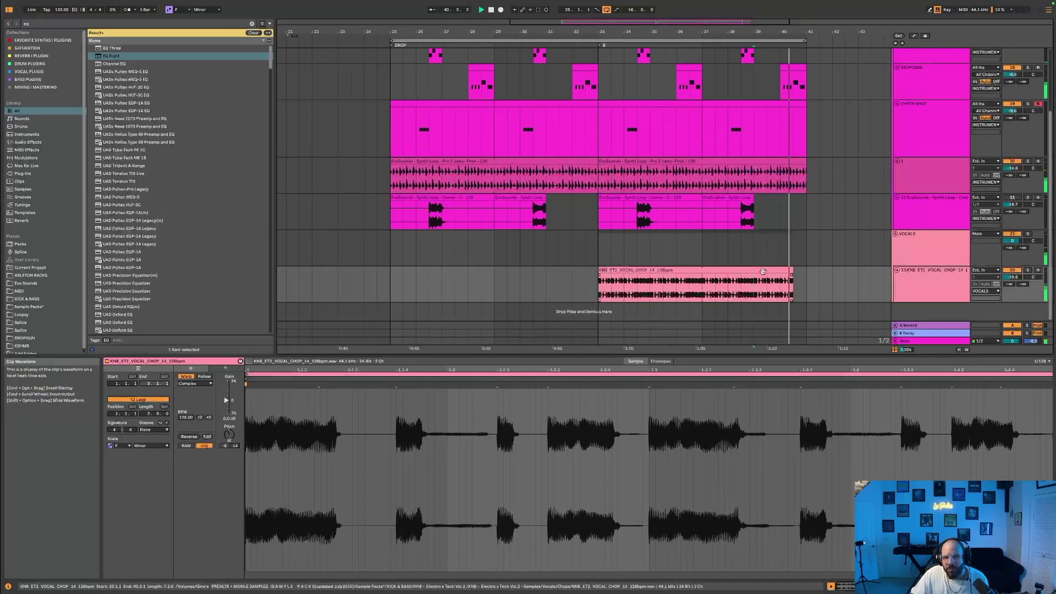
left_click(754, 287)
key("space")
left_click(633, 269)
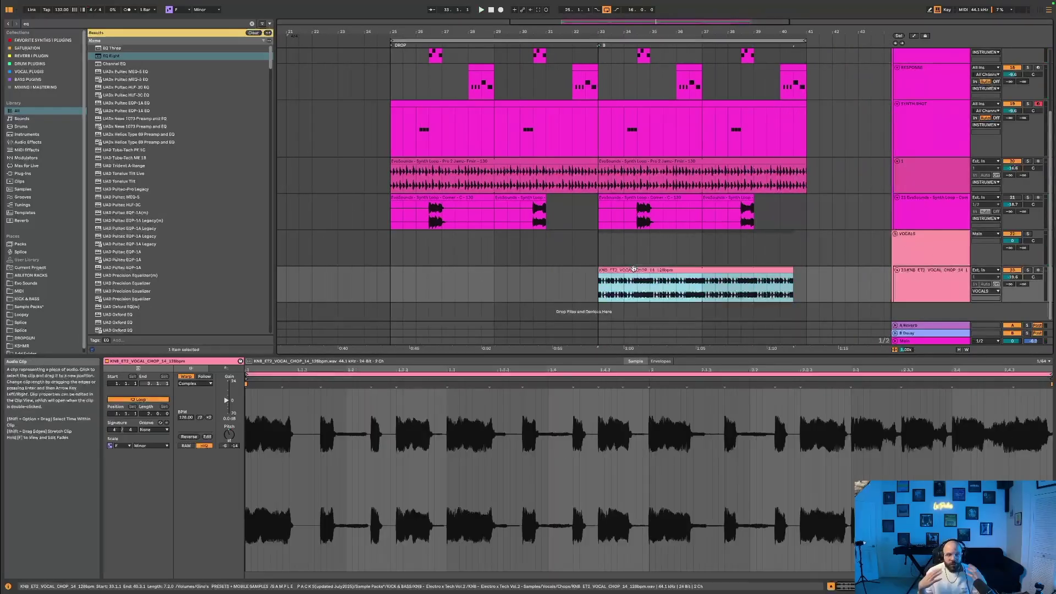